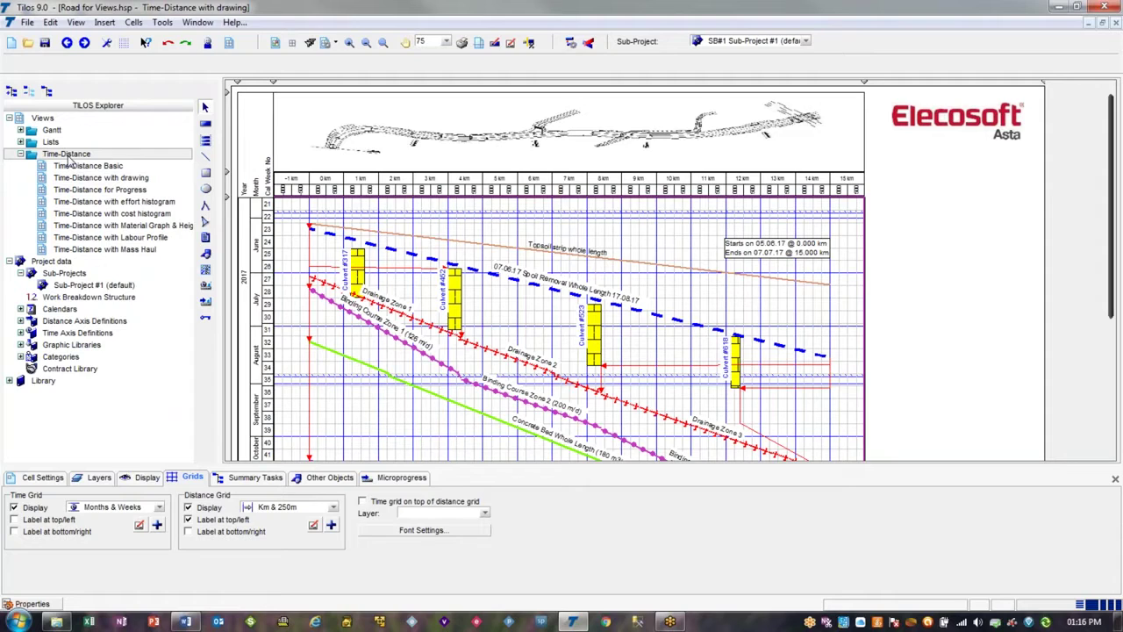
Create a new Integrated View named "Next 3-months work on A3L" and open it in the active window
{"action": "right_click", "coordinate": [60, 121]}
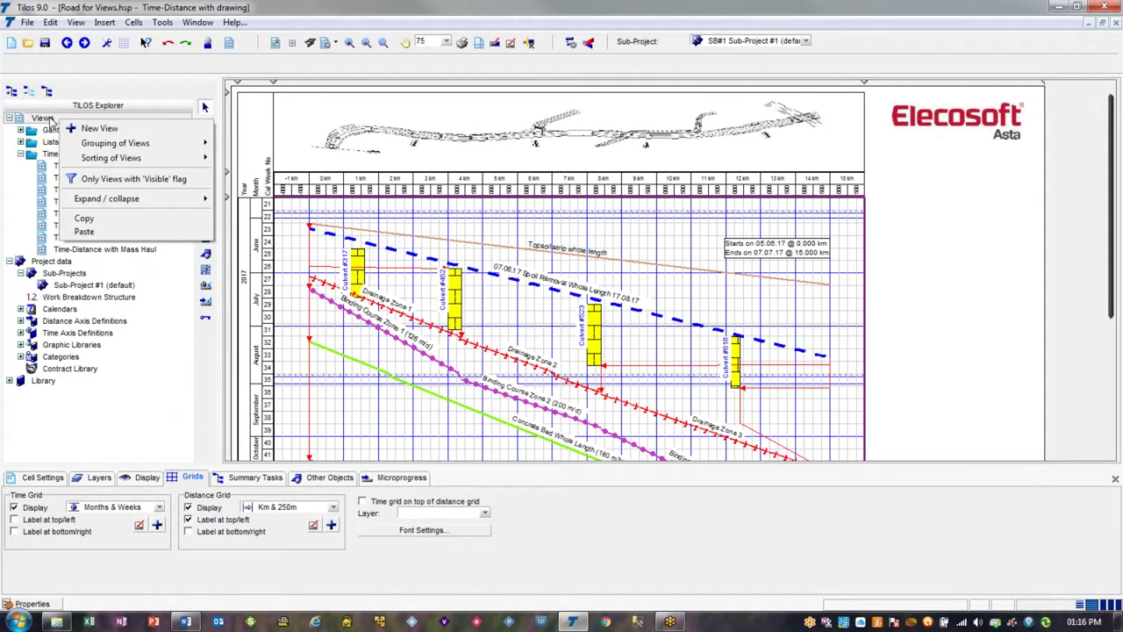
{"action": "left_click", "coordinate": [151, 132]}
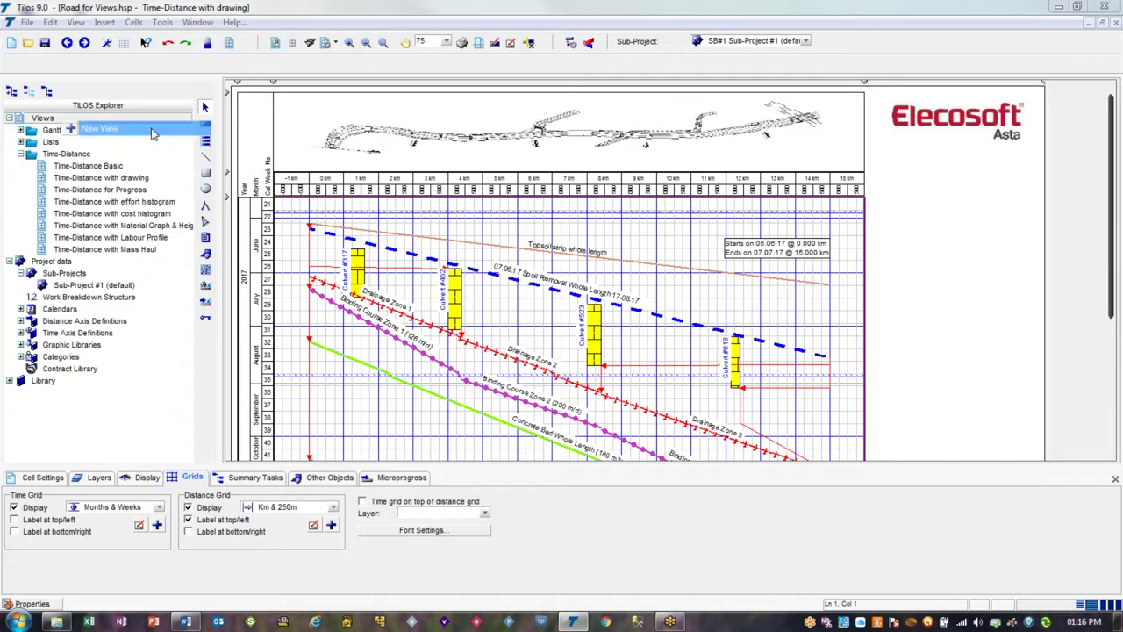
{"action": "type", "text": "Next 3-months work on A3L"}
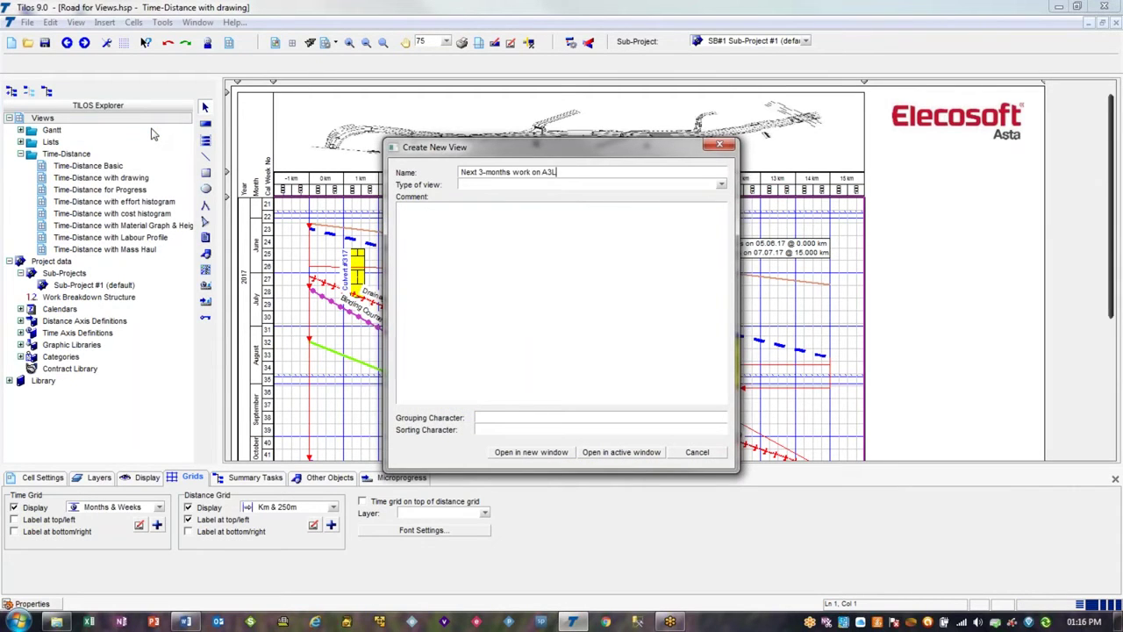
{"action": "left_click", "coordinate": [601, 185]}
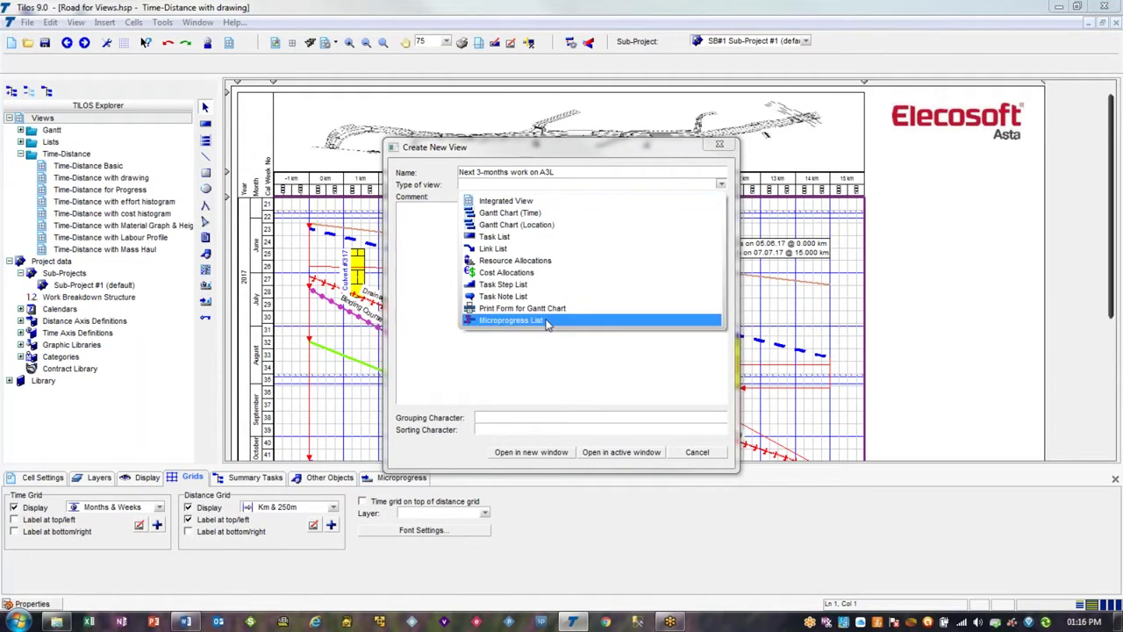
{"action": "left_click", "coordinate": [544, 204]}
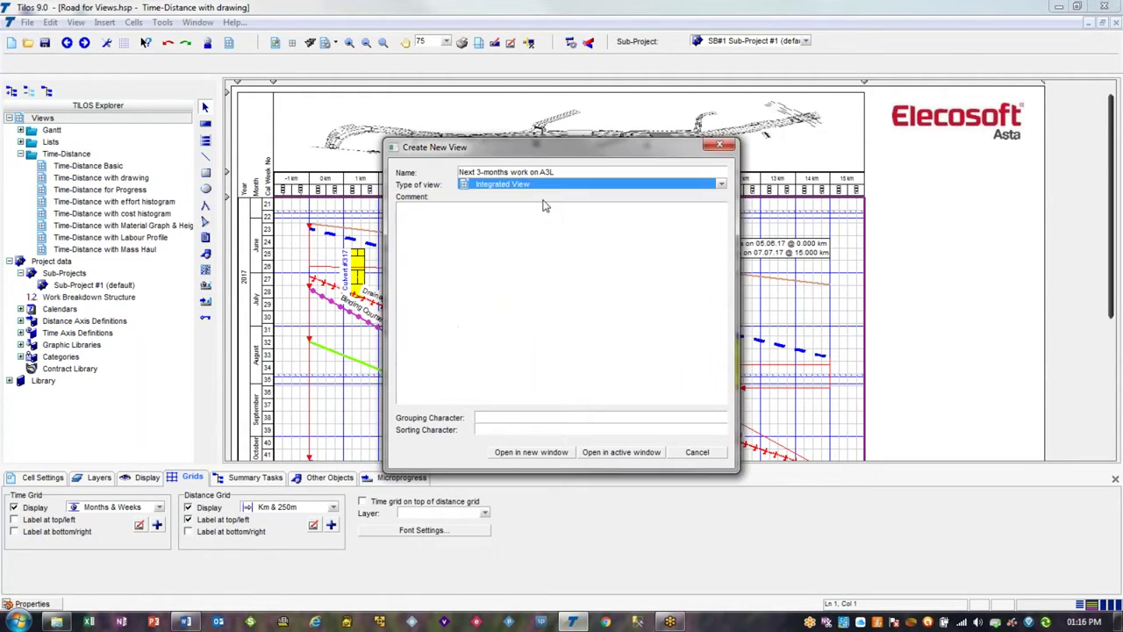
{"action": "left_click", "coordinate": [491, 418]}
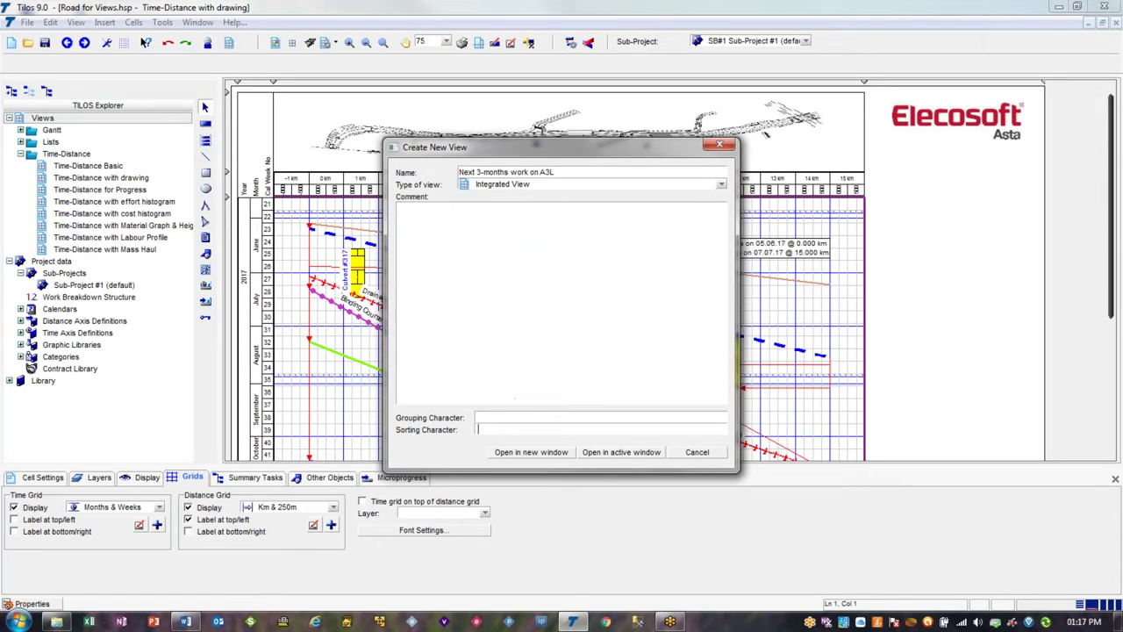
{"action": "key", "text": "Tab"}
{"action": "left_click", "coordinate": [479, 429]}
{"action": "left_click", "coordinate": [621, 453]}
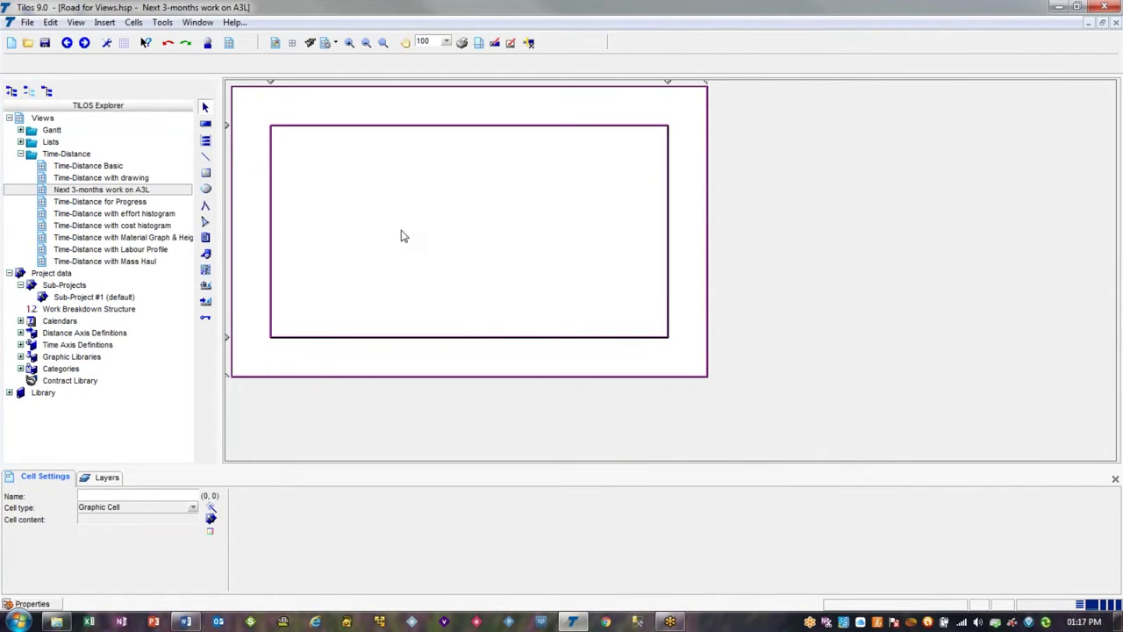
{"action": "left_click", "coordinate": [347, 192]}
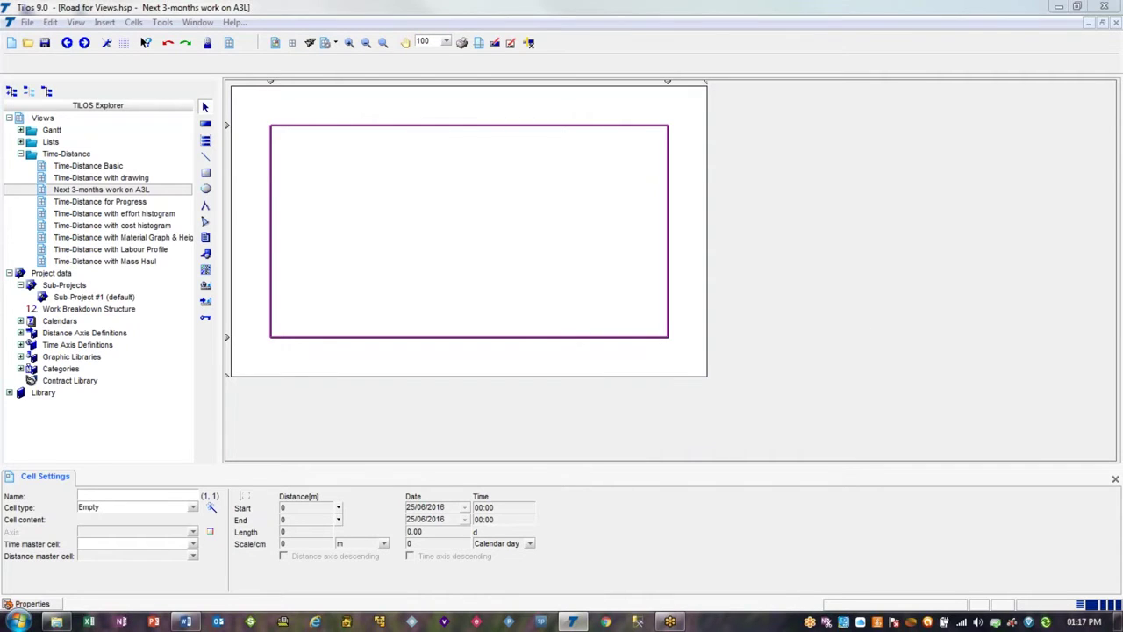
{"action": "mouse_move", "coordinate": [273, 129]}
{"action": "left_mouse_down"}
{"action": "mouse_move", "coordinate": [682, 314]}
{"action": "mouse_move", "coordinate": [672, 314]}
{"action": "left_mouse_up"}
{"action": "left_click_drag", "start_coordinate": [664, 128], "coordinate": [281, 321]}
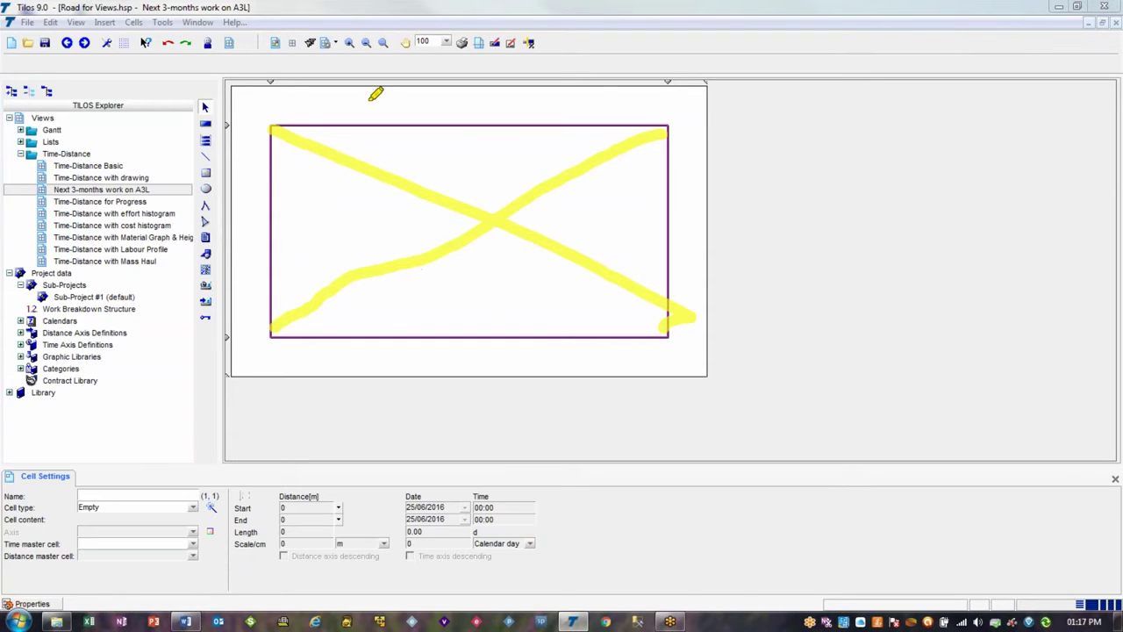
{"action": "mouse_move", "coordinate": [249, 121]}
{"action": "left_mouse_down"}
{"action": "mouse_move", "coordinate": [255, 104]}
{"action": "mouse_move", "coordinate": [397, 99]}
{"action": "left_mouse_up"}
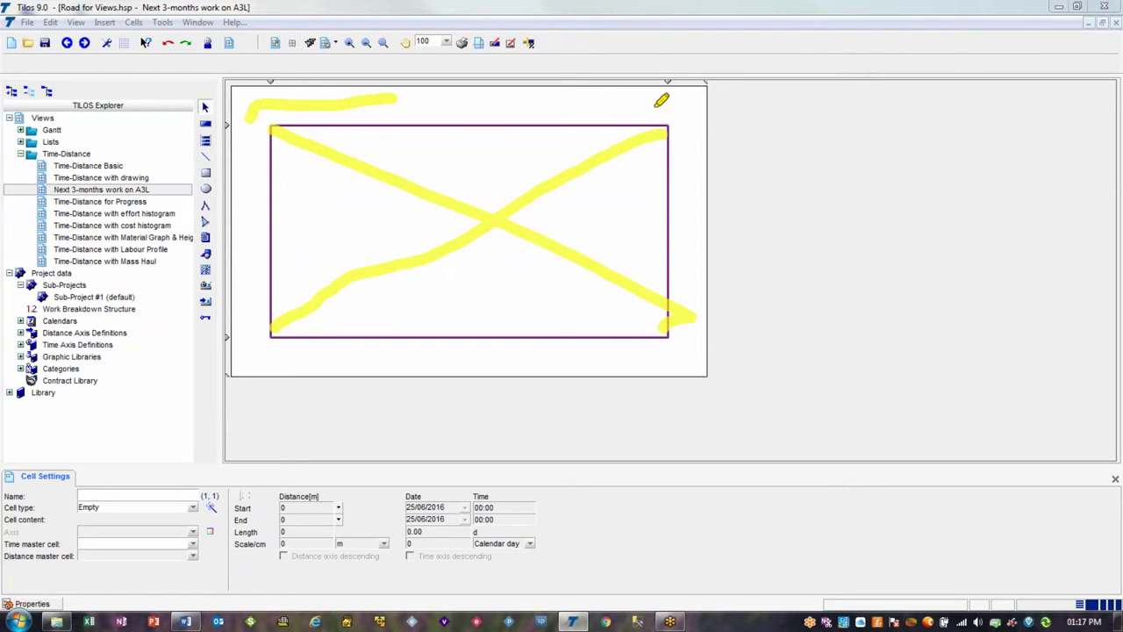
{"action": "left_click_drag", "start_coordinate": [647, 109], "coordinate": [694, 158]}
{"action": "left_click_drag", "start_coordinate": [254, 322], "coordinate": [333, 354]}
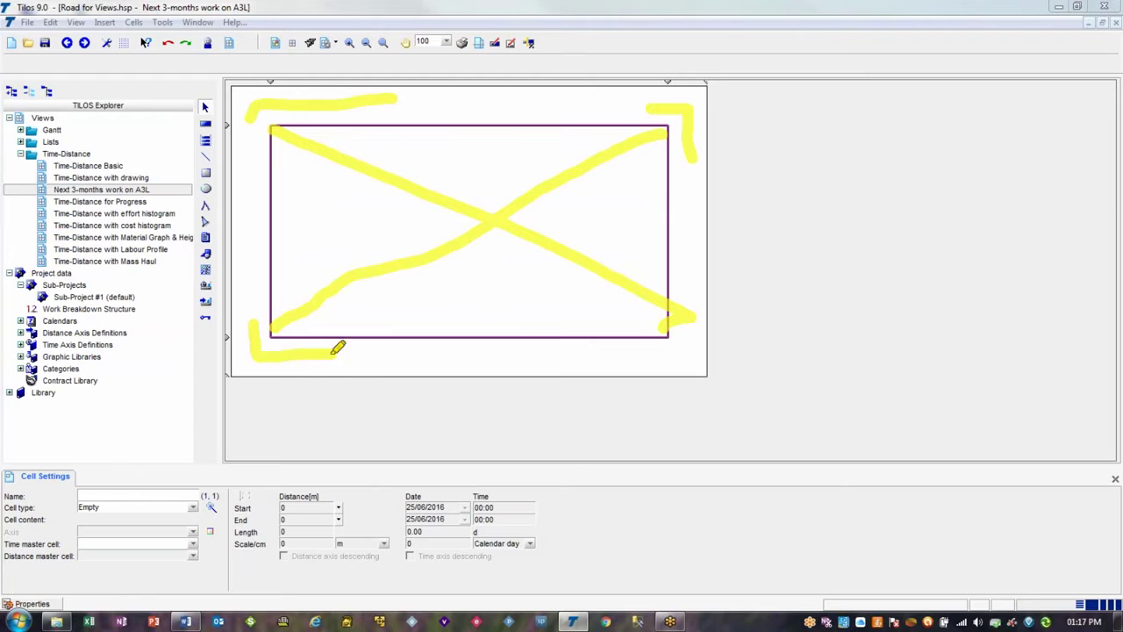
{"action": "mouse_move", "coordinate": [645, 359]}
{"action": "left_mouse_down"}
{"action": "mouse_move", "coordinate": [667, 354]}
{"action": "mouse_move", "coordinate": [694, 324]}
{"action": "left_mouse_up"}
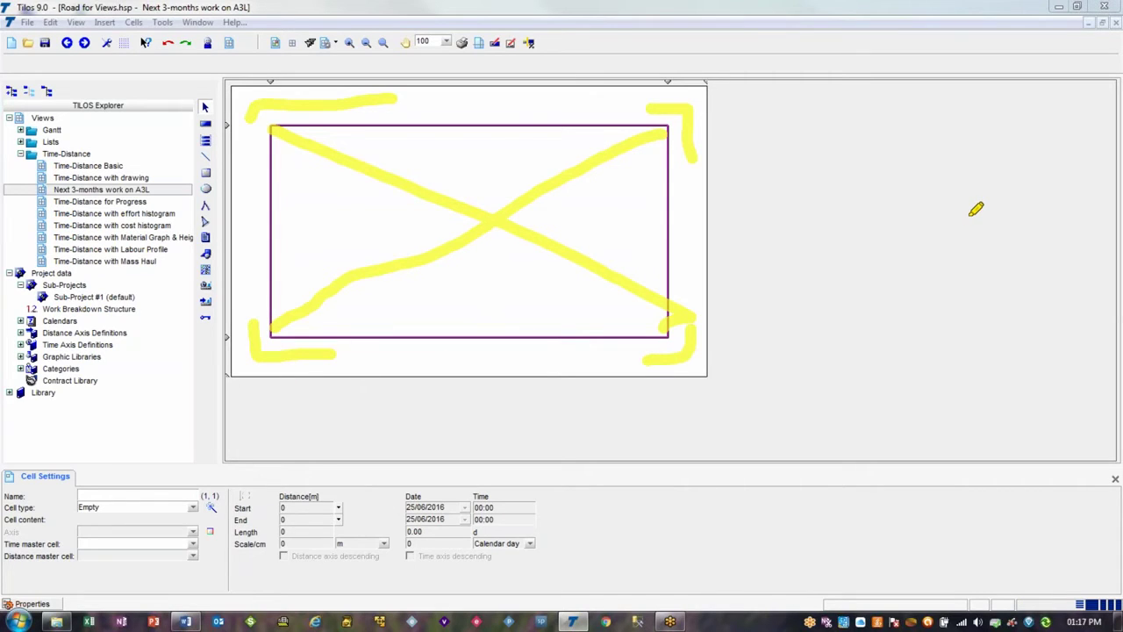
{"action": "key", "text": "Escape"}
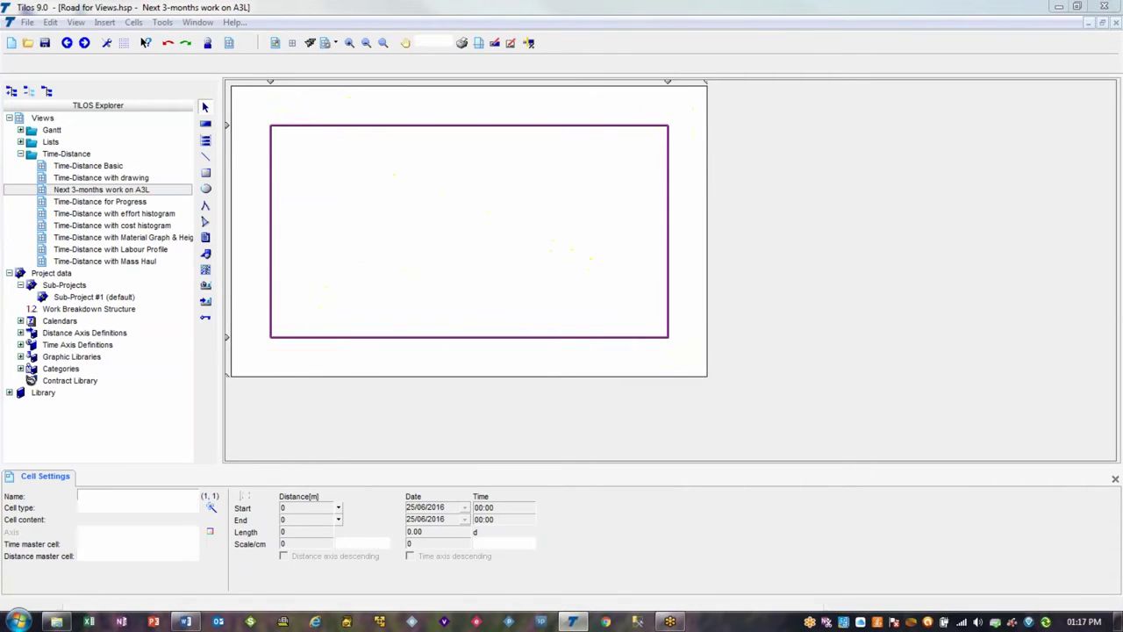
{"action": "left_click", "coordinate": [457, 225]}
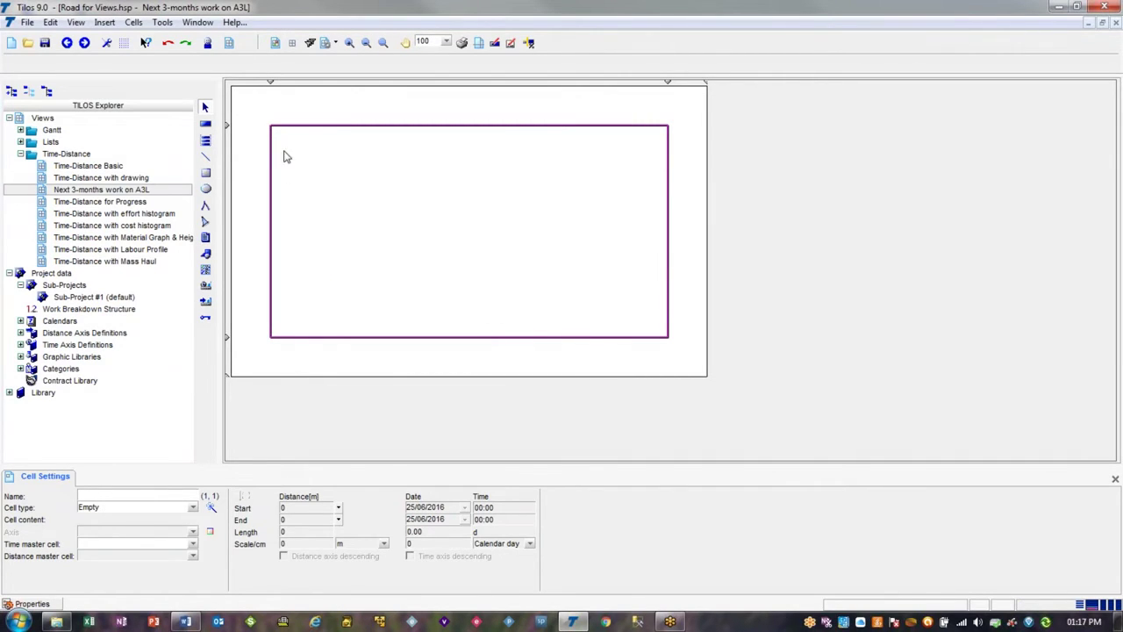
{"action": "left_click", "coordinate": [259, 103]}
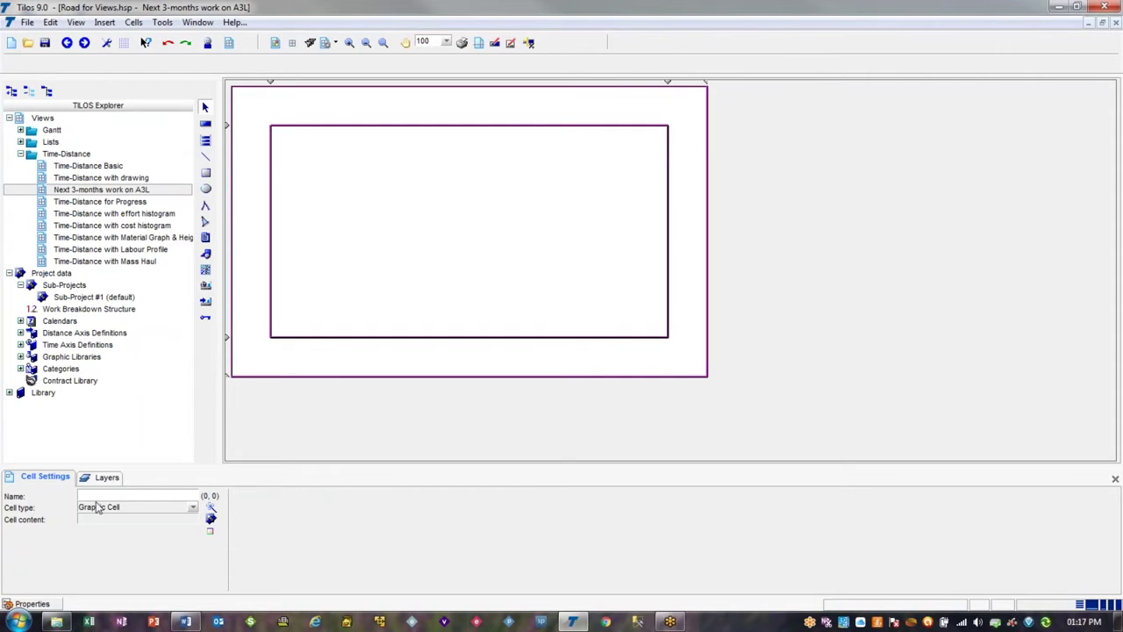
Make the inner cell a Time Distance Cell and select Sub-Project #1 for display as its content
{"action": "left_click", "coordinate": [328, 162]}
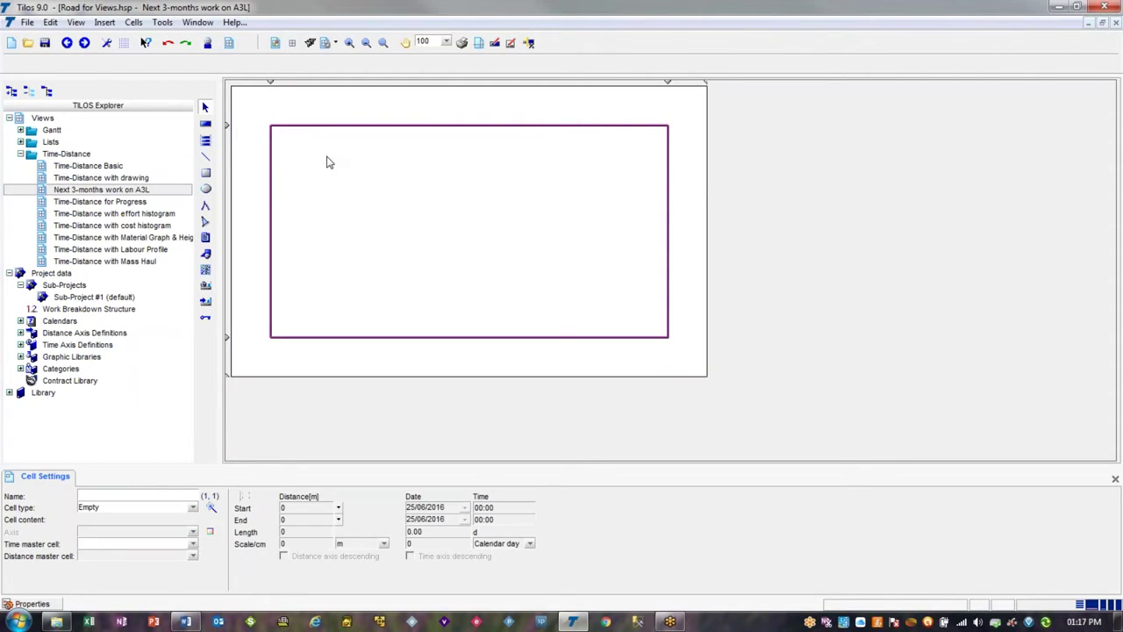
{"action": "left_click", "coordinate": [192, 508]}
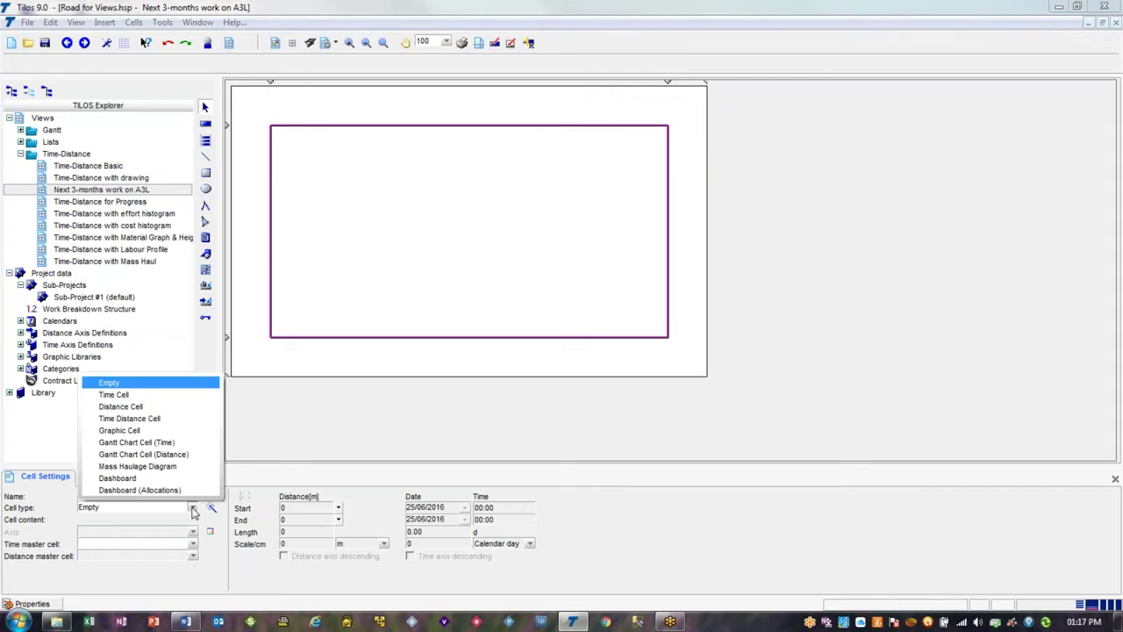
{"action": "left_click", "coordinate": [166, 420]}
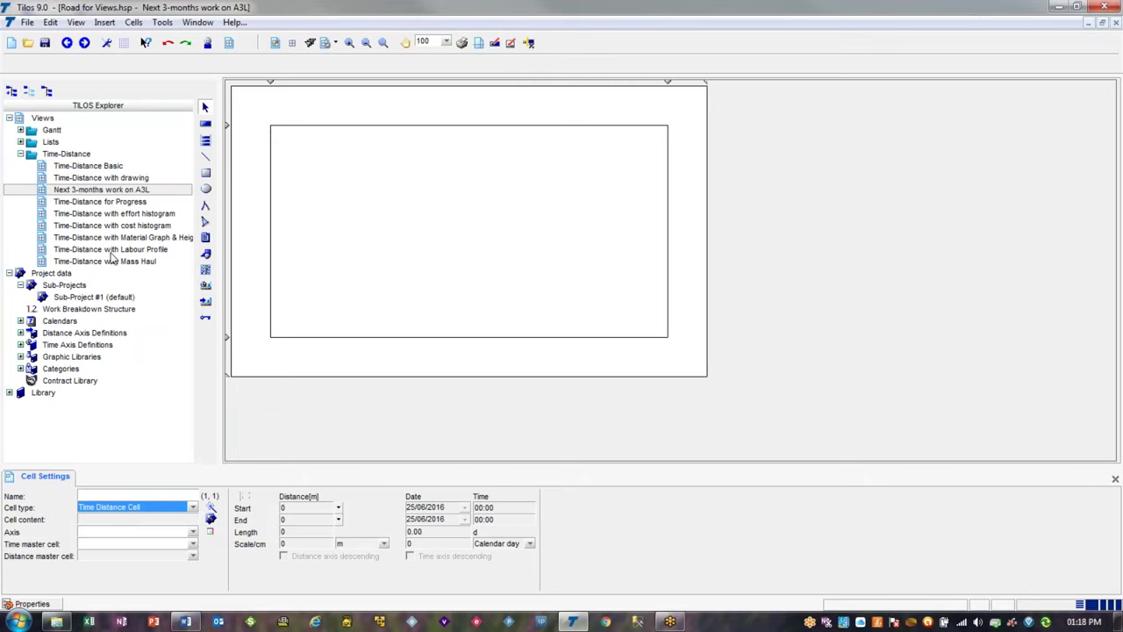
{"action": "left_click", "coordinate": [210, 520]}
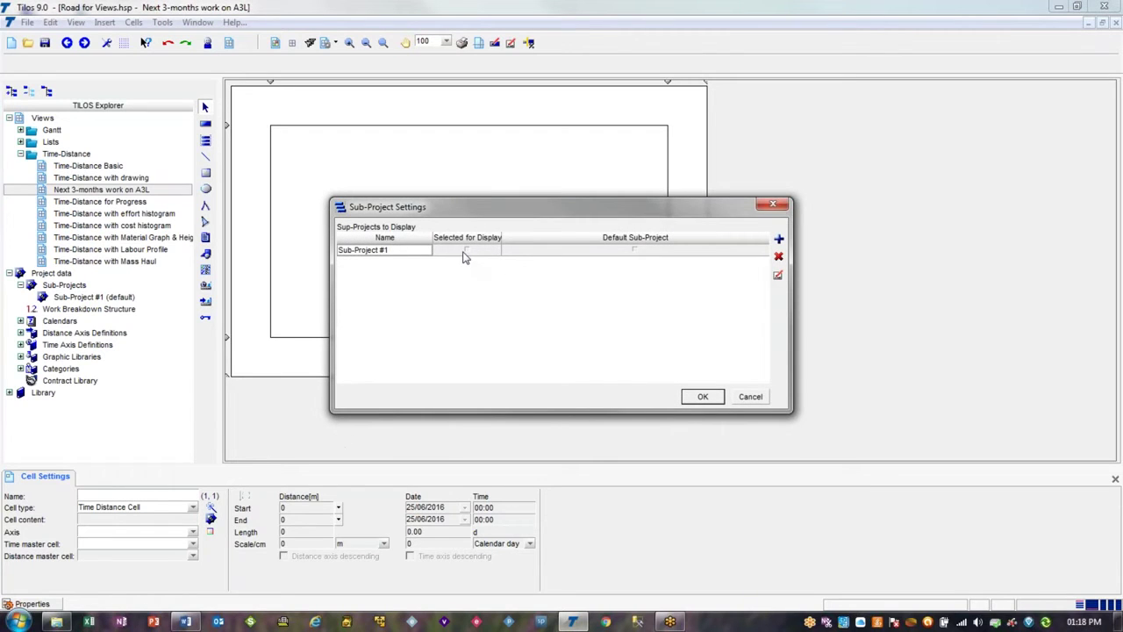
{"action": "left_click", "coordinate": [468, 252]}
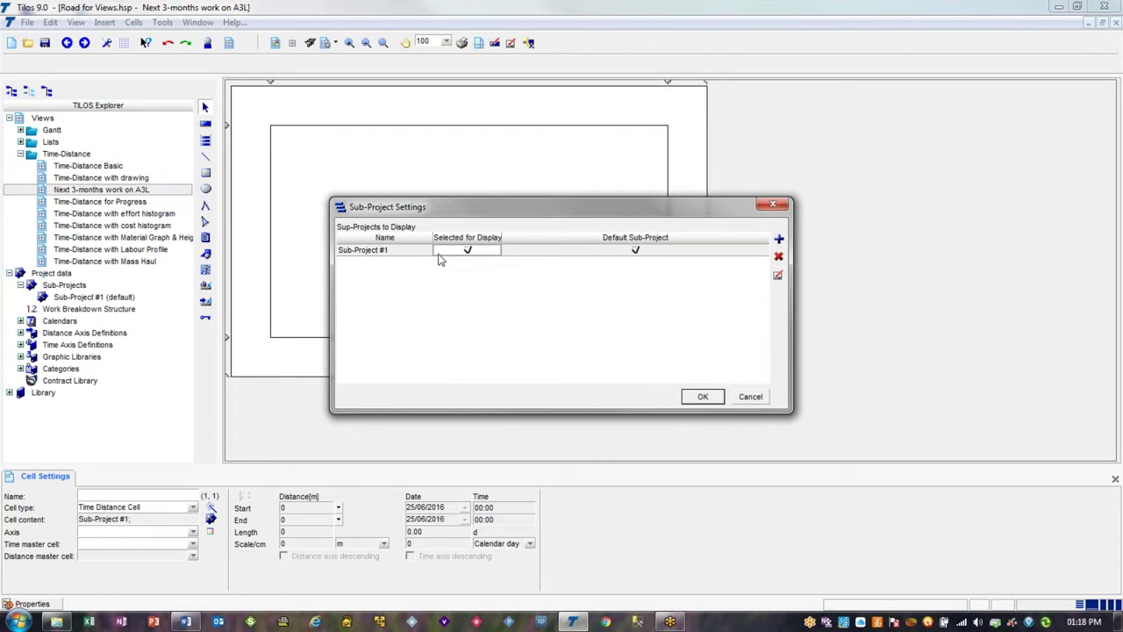
{"action": "left_click", "coordinate": [703, 397]}
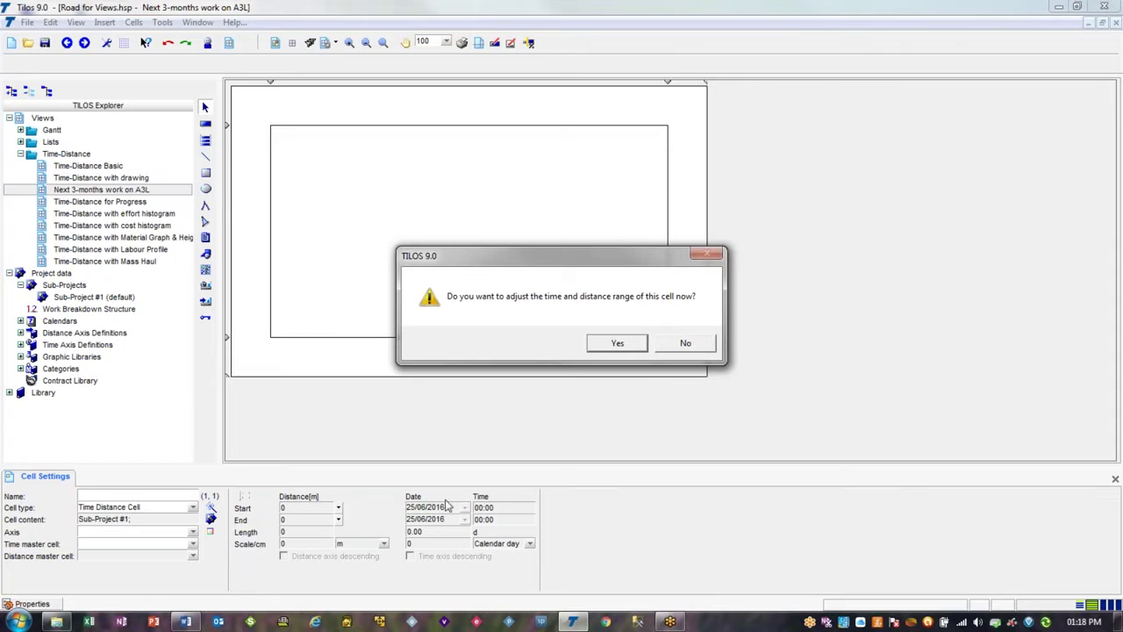
Adjust the cell's time and distance axes to the project range, expanding the distance to the next full 100 m
{"action": "left_click", "coordinate": [618, 345]}
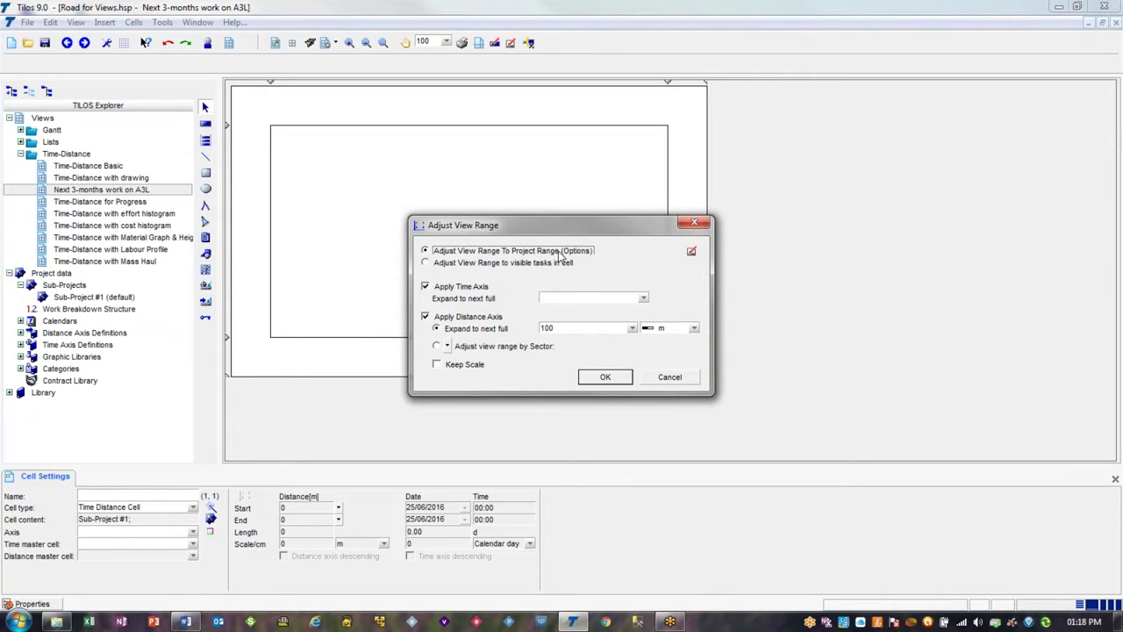
{"action": "left_click", "coordinate": [691, 251]}
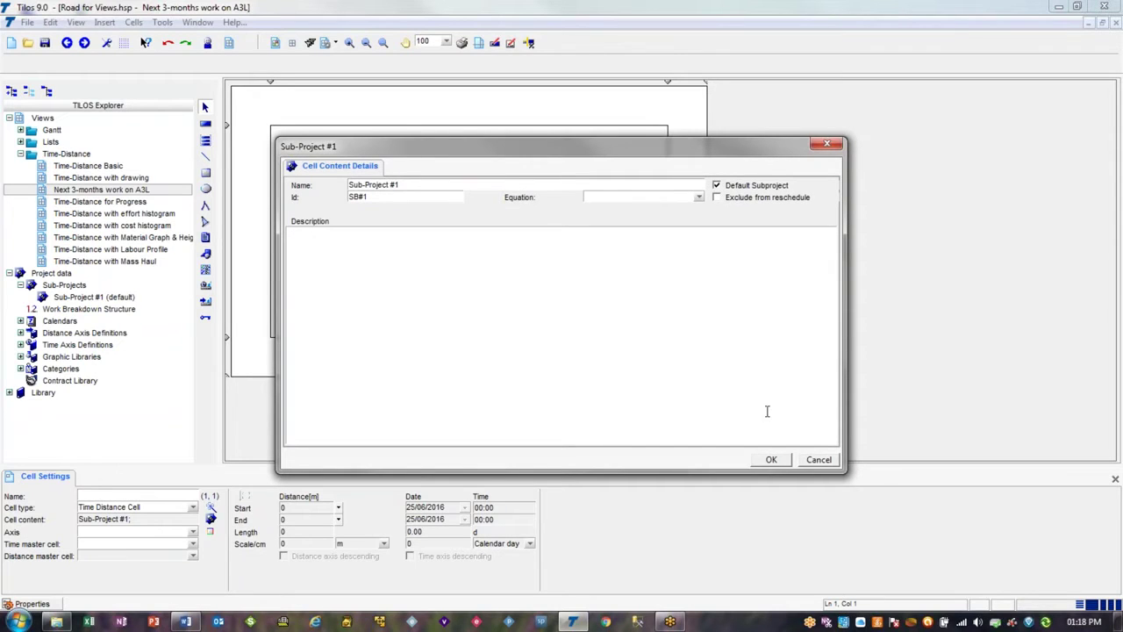
{"action": "left_click", "coordinate": [817, 460]}
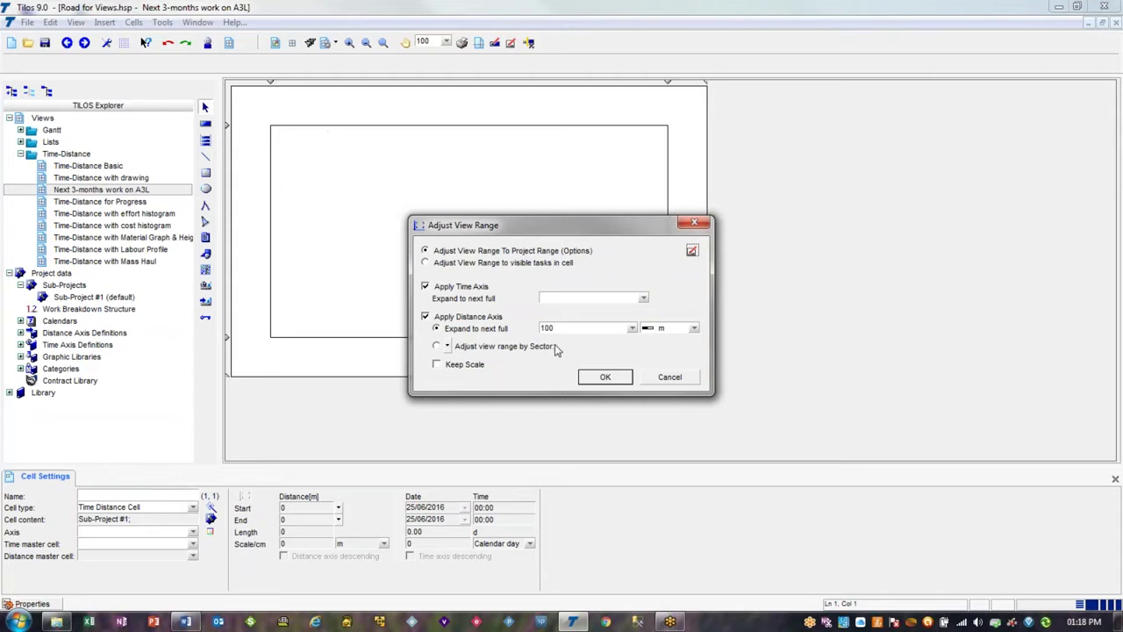
{"action": "left_click", "coordinate": [604, 376]}
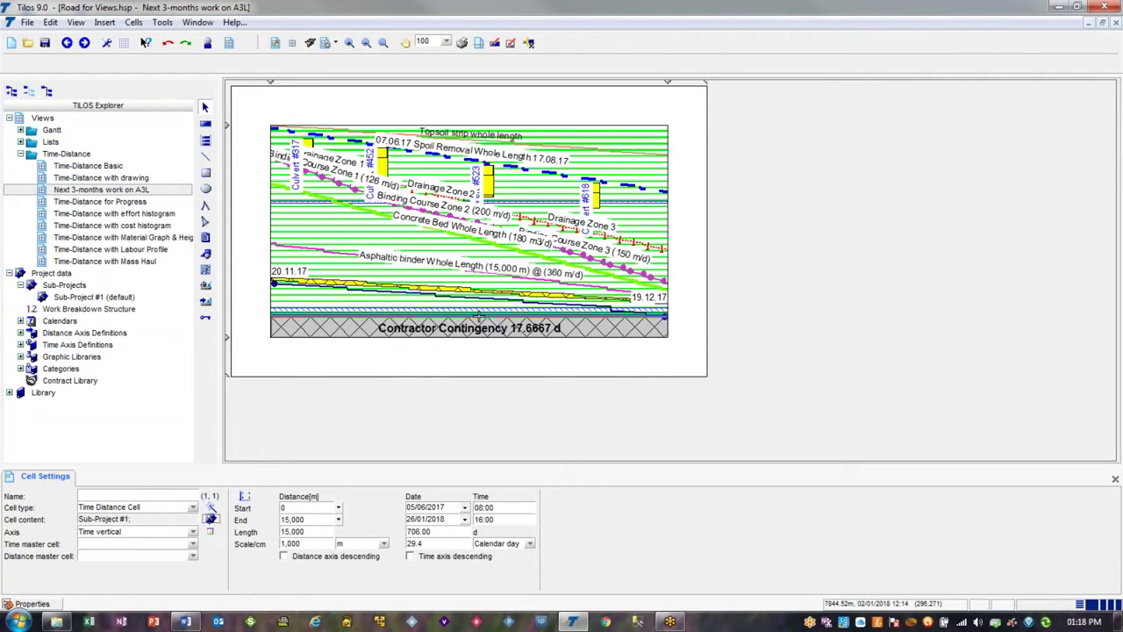
{"action": "left_click", "coordinate": [303, 519]}
{"action": "left_click", "coordinate": [430, 519]}
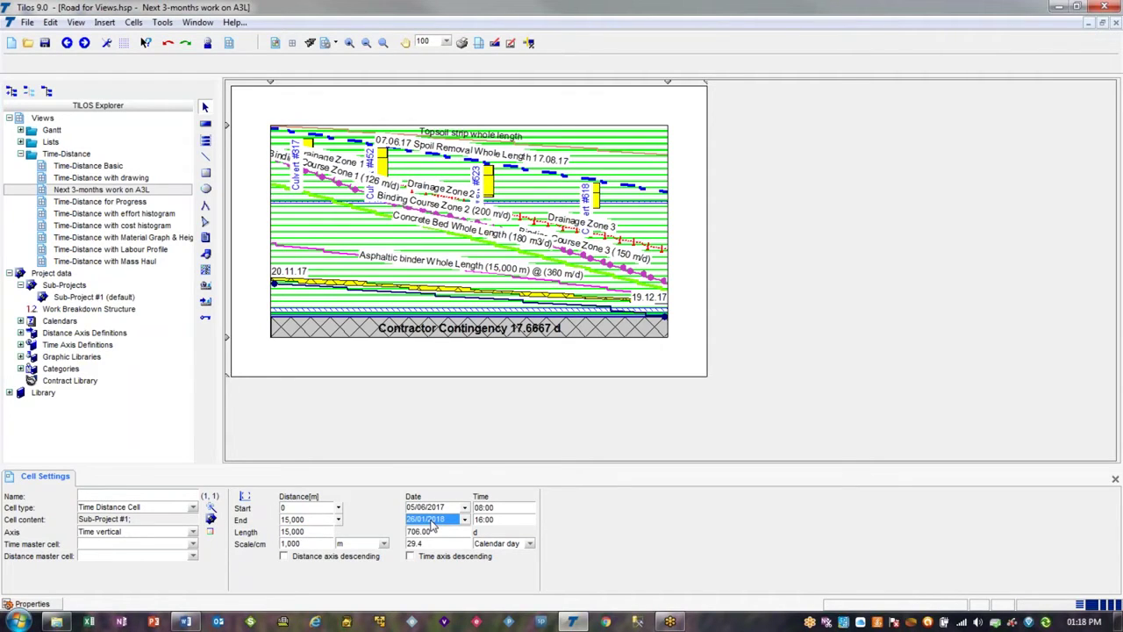
Collapse the Weekend day definition in the time-distance cell's calendar display
{"action": "left_click", "coordinate": [345, 242]}
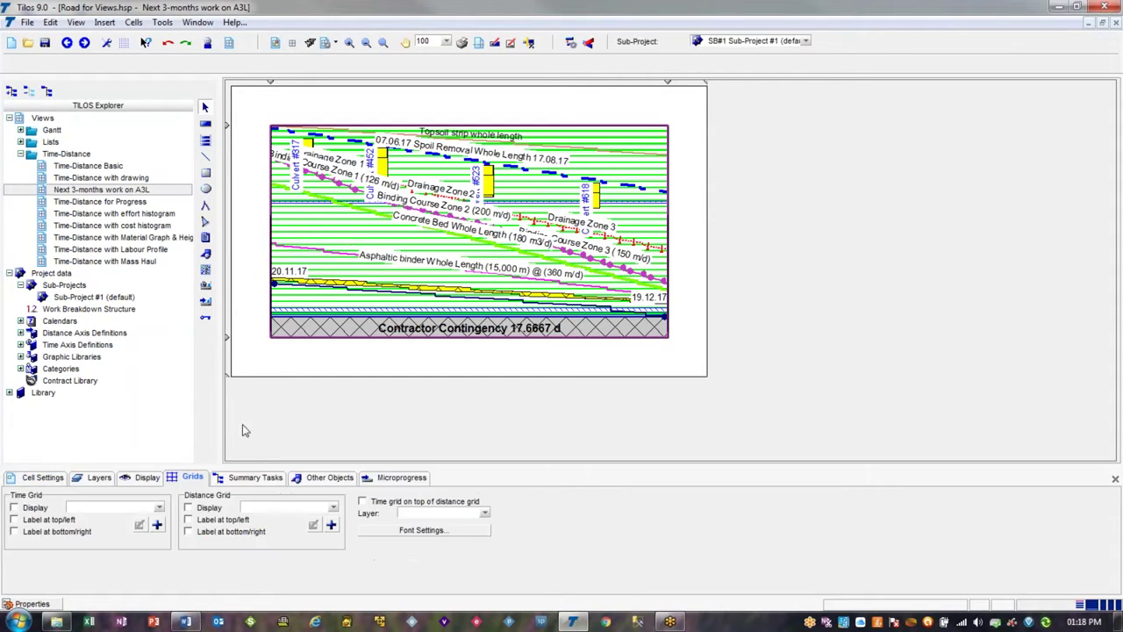
{"action": "left_click", "coordinate": [137, 478]}
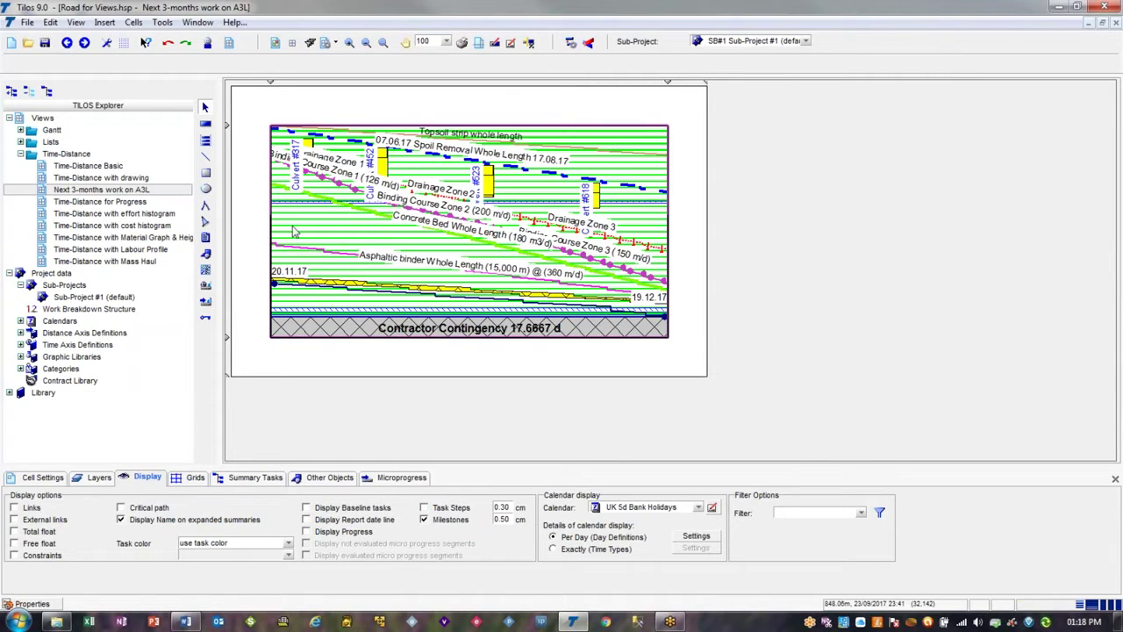
{"action": "left_click", "coordinate": [708, 536]}
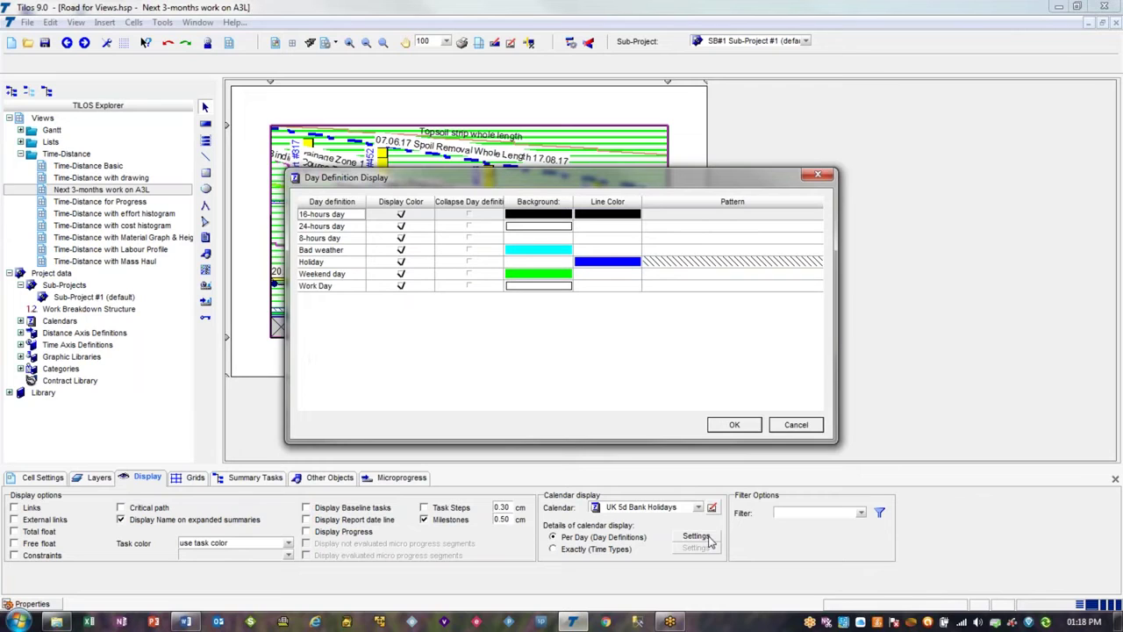
{"action": "left_click", "coordinate": [471, 274]}
{"action": "left_click", "coordinate": [471, 274]}
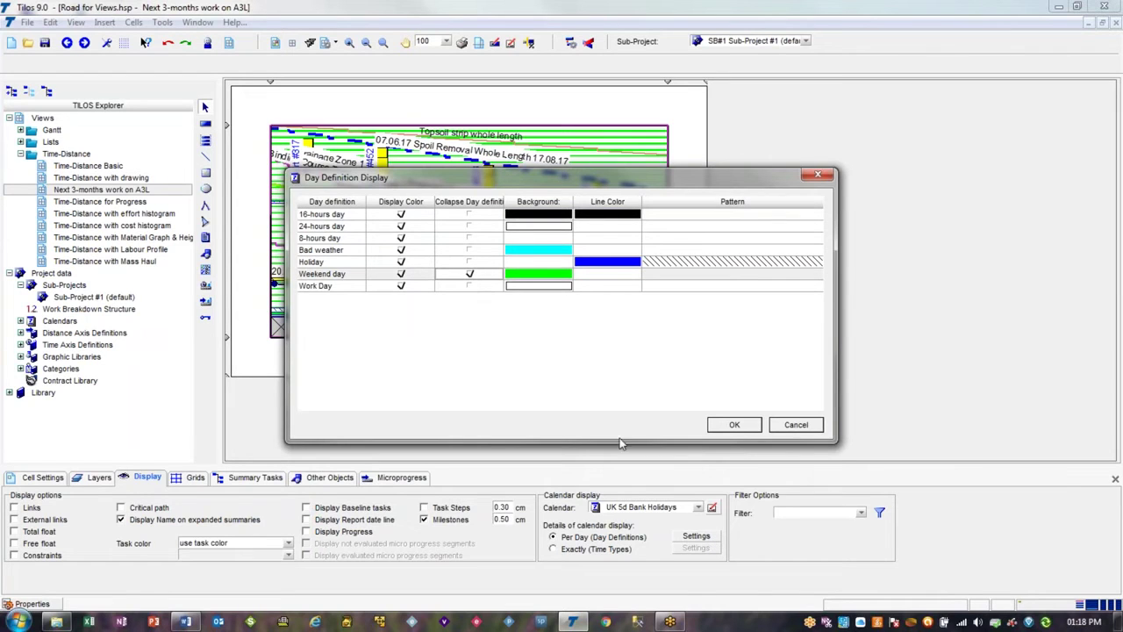
{"action": "left_click", "coordinate": [734, 424]}
Display the Km & 250m distance grid and the Months & Weeks time grid in the time-distance cell
{"action": "left_click", "coordinate": [192, 478]}
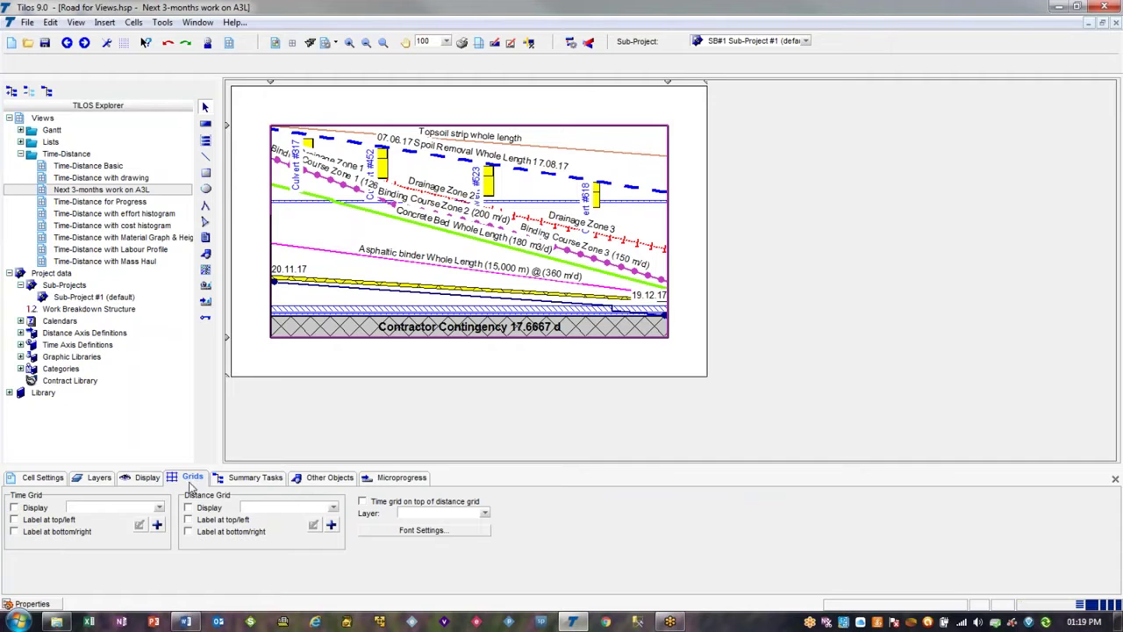
{"action": "left_click", "coordinate": [200, 509]}
{"action": "left_click", "coordinate": [256, 509]}
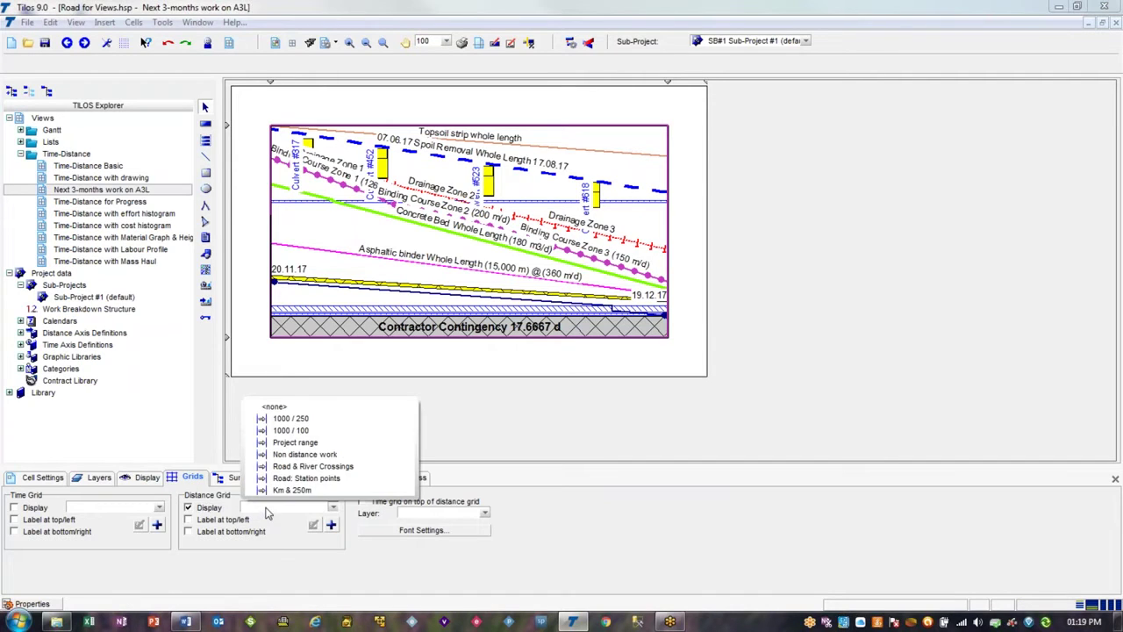
{"action": "left_click", "coordinate": [300, 489]}
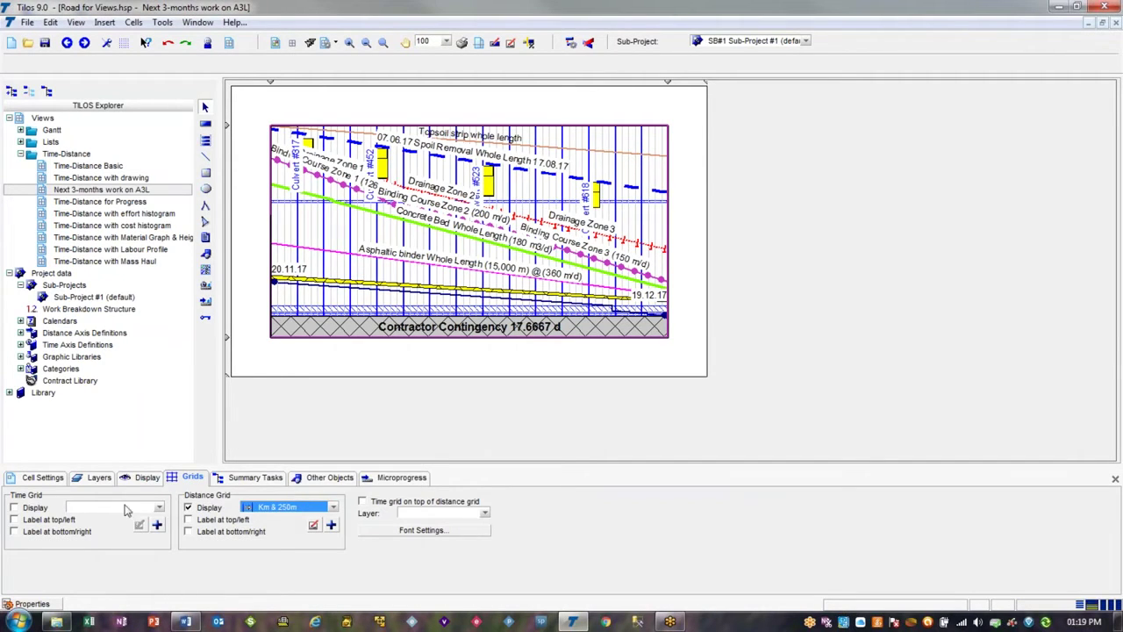
{"action": "left_click", "coordinate": [37, 509]}
{"action": "left_click", "coordinate": [86, 509]}
{"action": "left_click", "coordinate": [104, 490]}
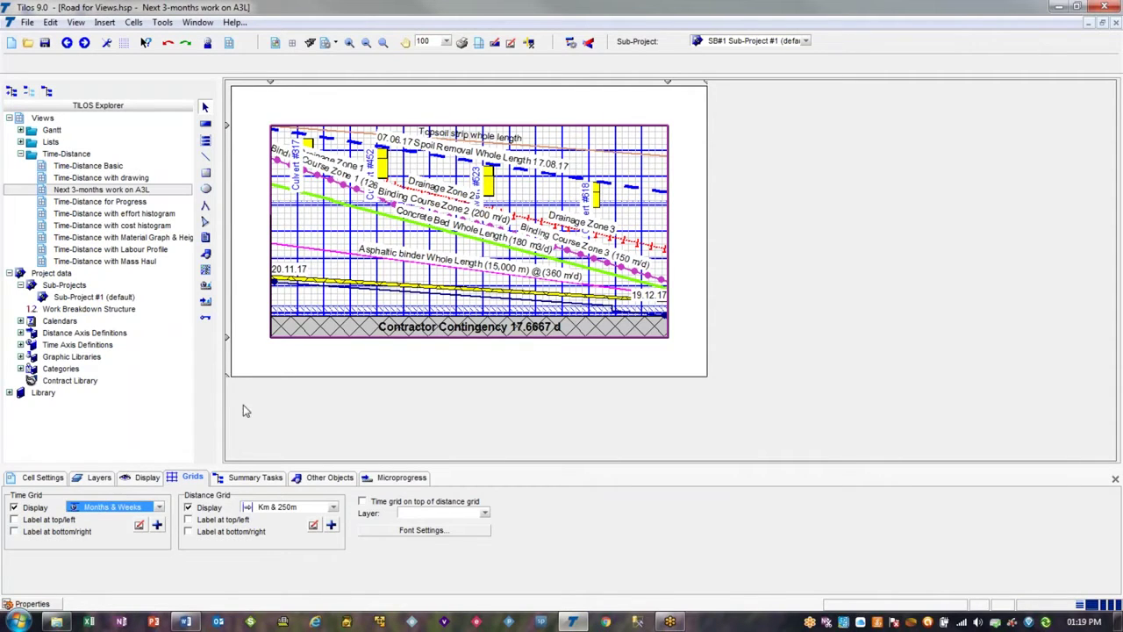
Set the outer cell's view zoom to 25% and the print page size to A3 with pagination displayed
{"action": "left_click", "coordinate": [255, 227]}
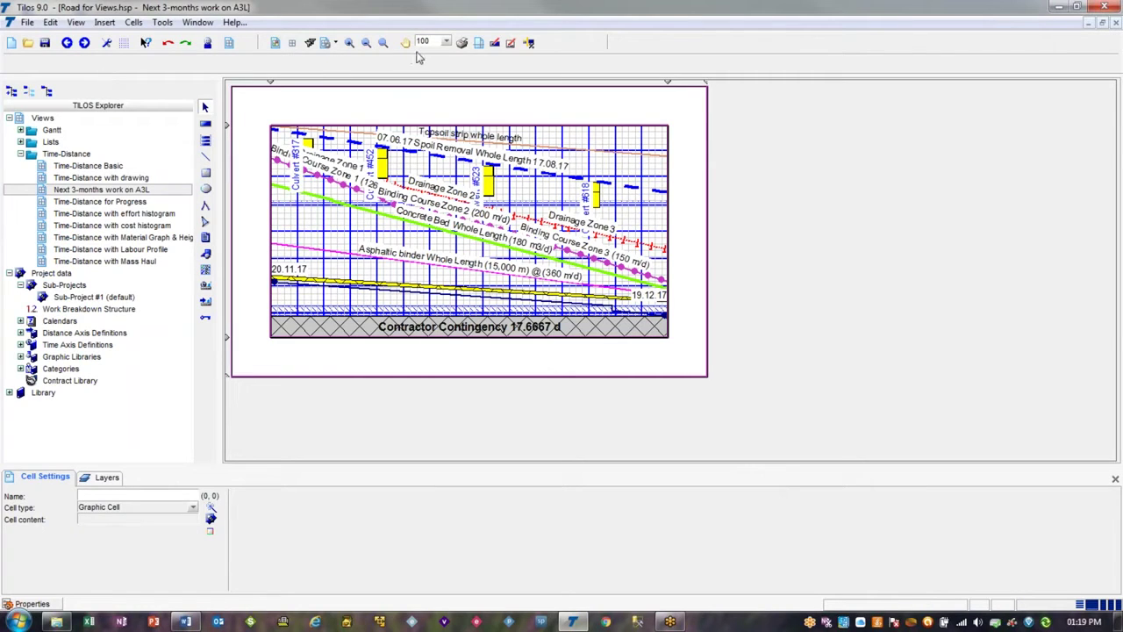
{"action": "left_click", "coordinate": [446, 42]}
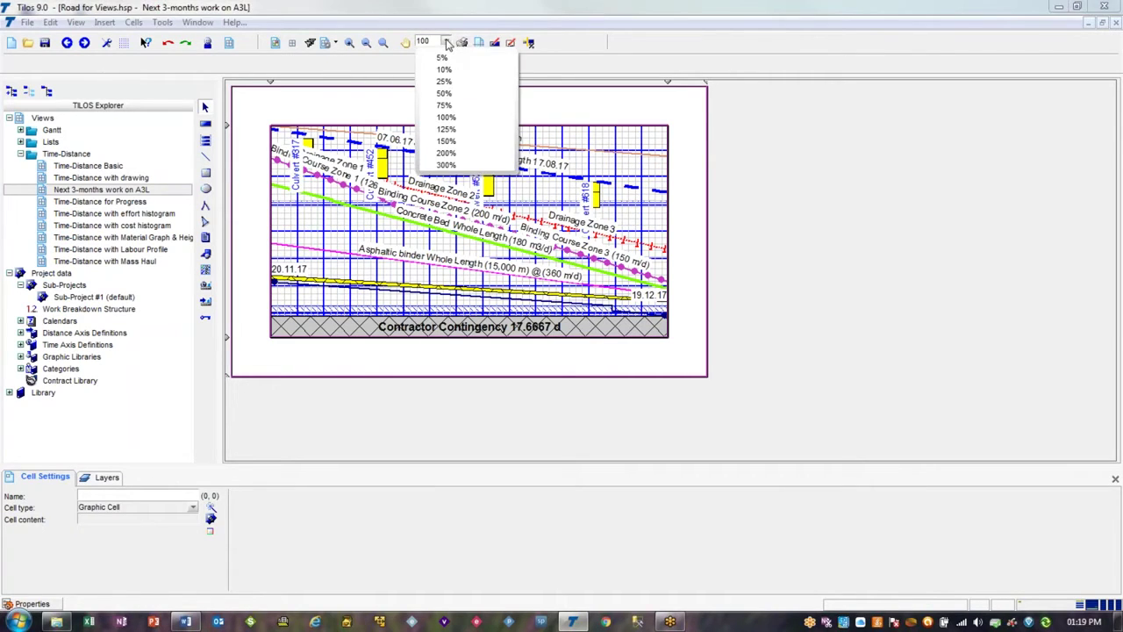
{"action": "left_click", "coordinate": [462, 82]}
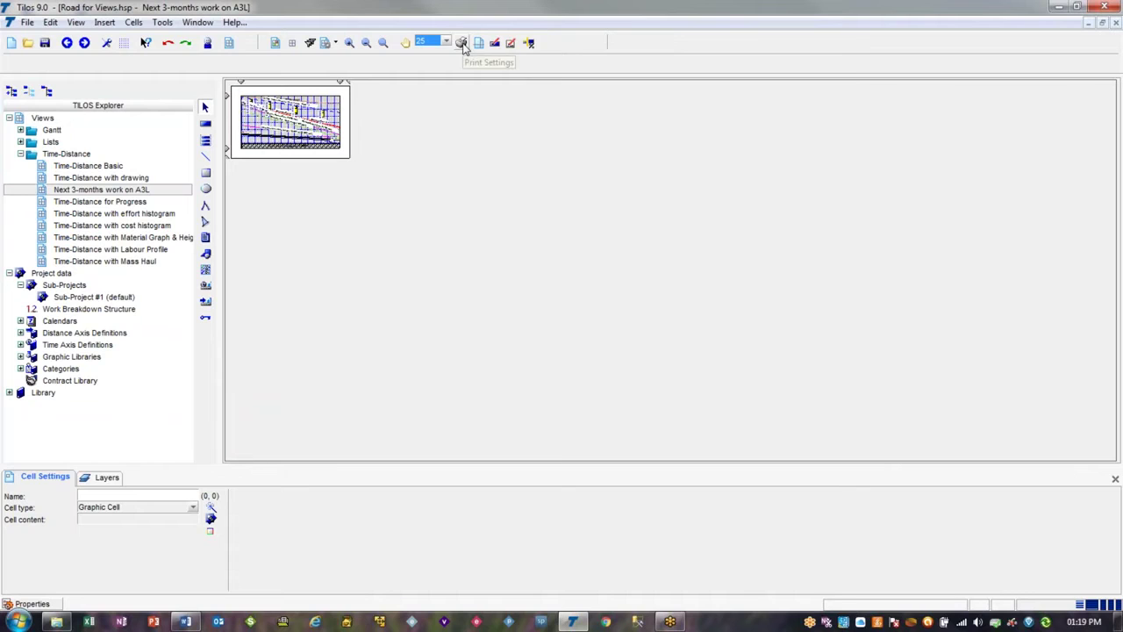
{"action": "left_click", "coordinate": [463, 44]}
{"action": "left_click", "coordinate": [540, 226]}
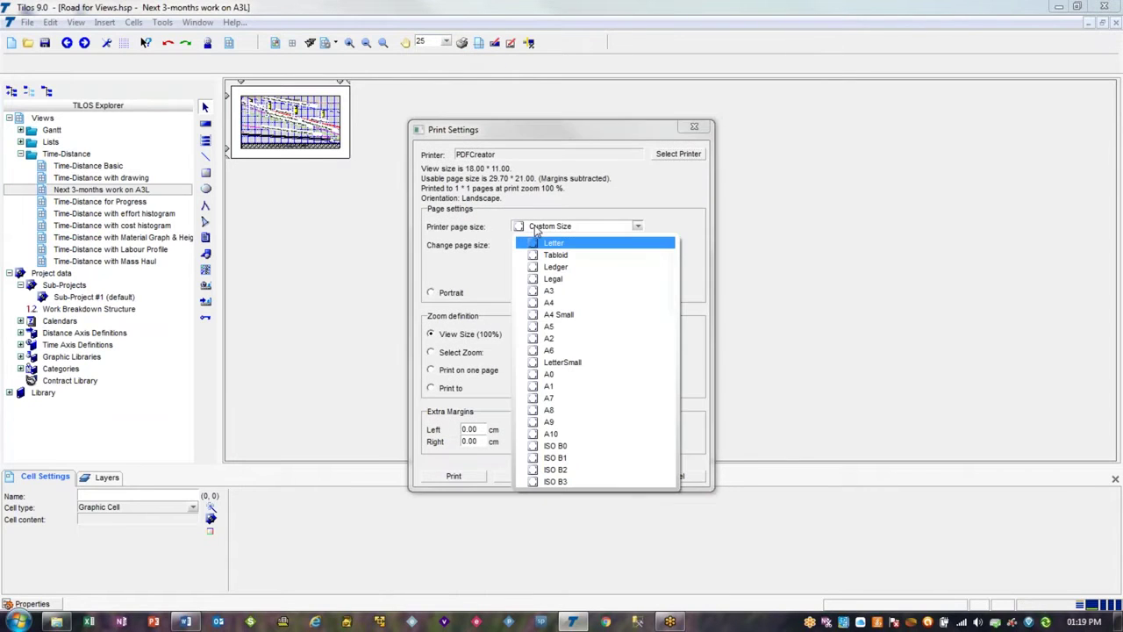
{"action": "left_click", "coordinate": [558, 296]}
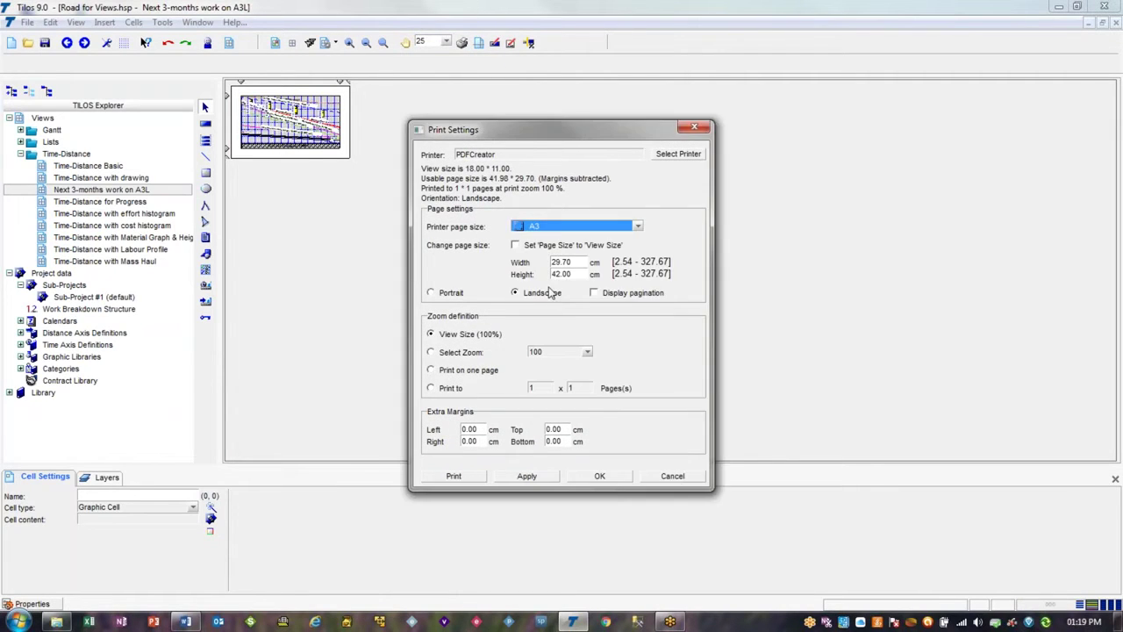
{"action": "left_click", "coordinate": [624, 298]}
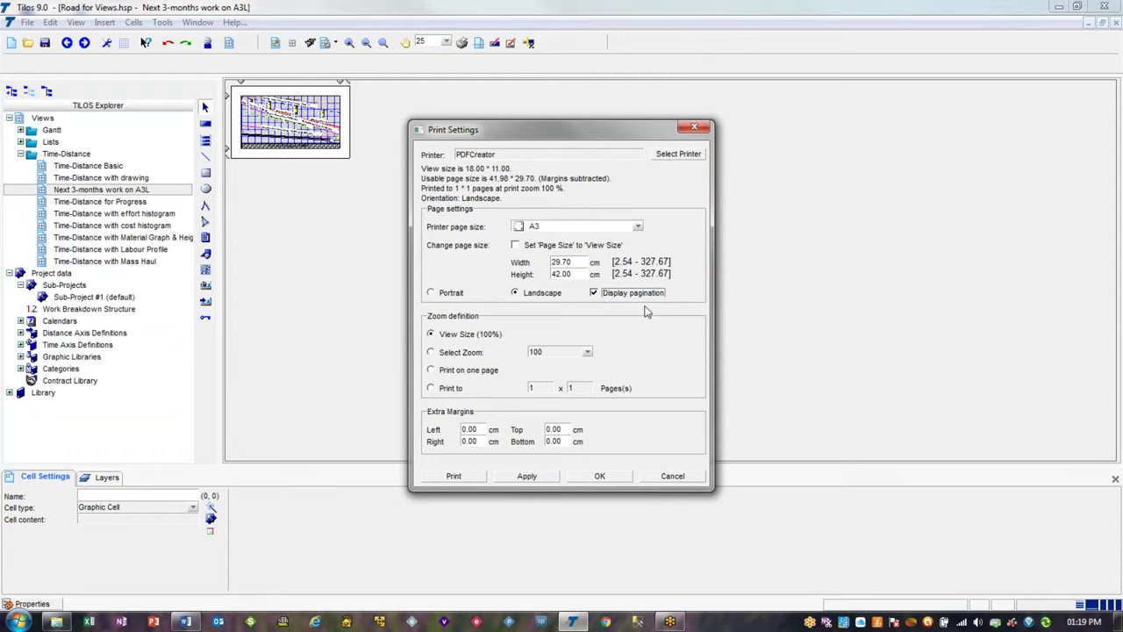
{"action": "left_click", "coordinate": [621, 479]}
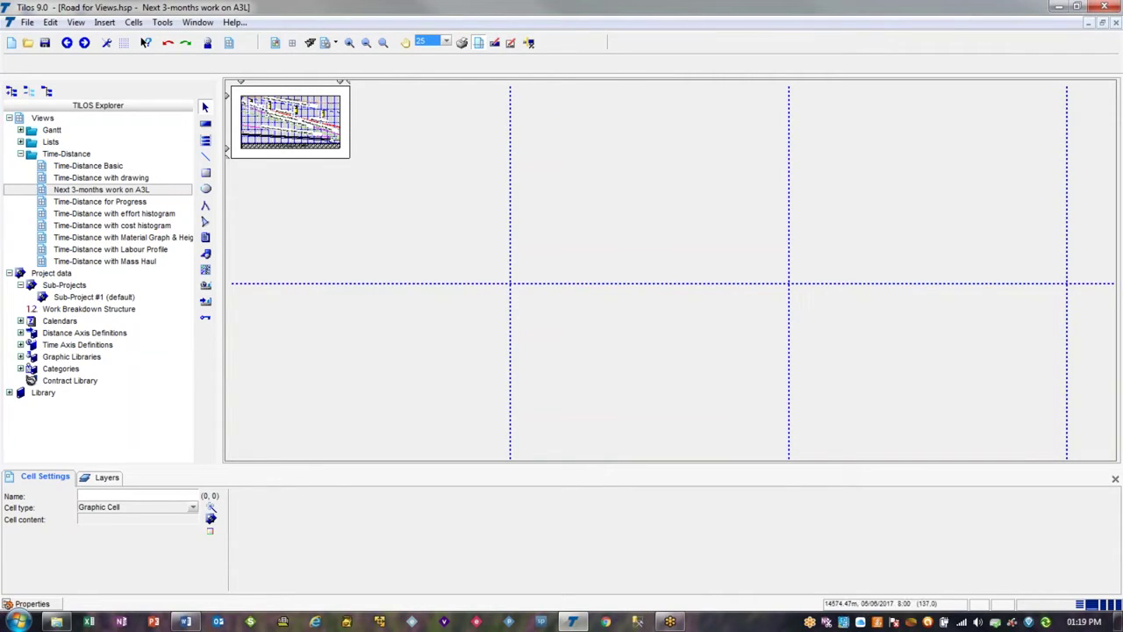
Enlarge the view and its time-distance cell towards the first A3 page's boundaries, to about 42 cm wide and 29.4 cm high overall
{"action": "mouse_move", "coordinate": [341, 82]}
{"action": "left_mouse_down"}
{"action": "mouse_move", "coordinate": [329, 84]}
{"action": "mouse_move", "coordinate": [342, 85]}
{"action": "left_mouse_up"}
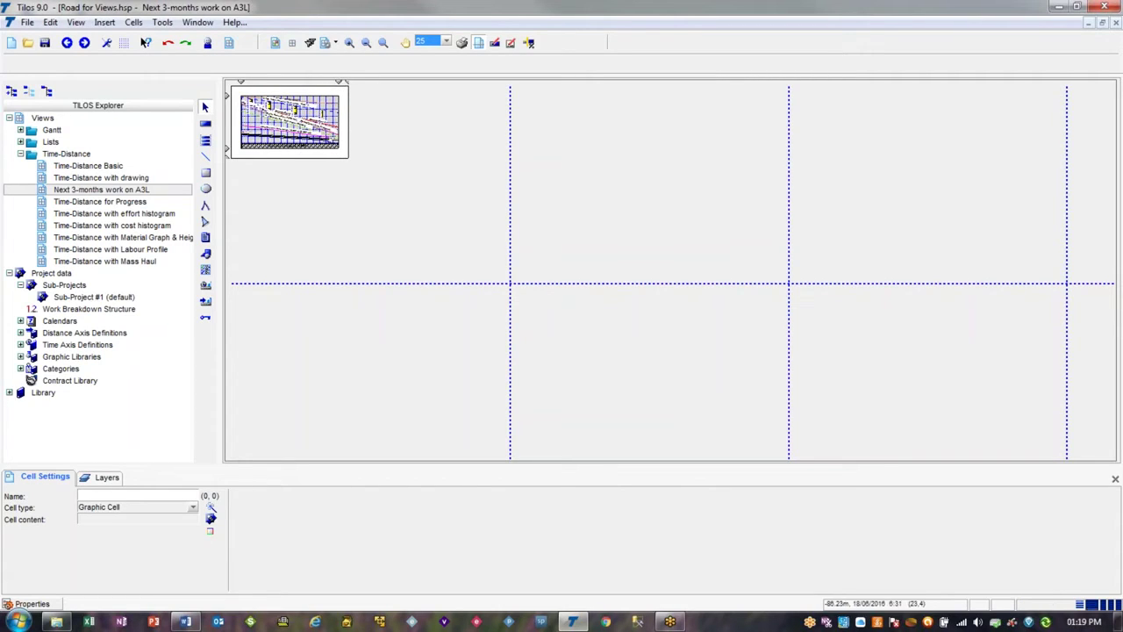
{"action": "left_click_drag", "start_coordinate": [231, 96], "coordinate": [229, 85]}
{"action": "left_click_drag", "start_coordinate": [229, 151], "coordinate": [236, 279]}
{"action": "left_click_drag", "start_coordinate": [339, 83], "coordinate": [508, 82]}
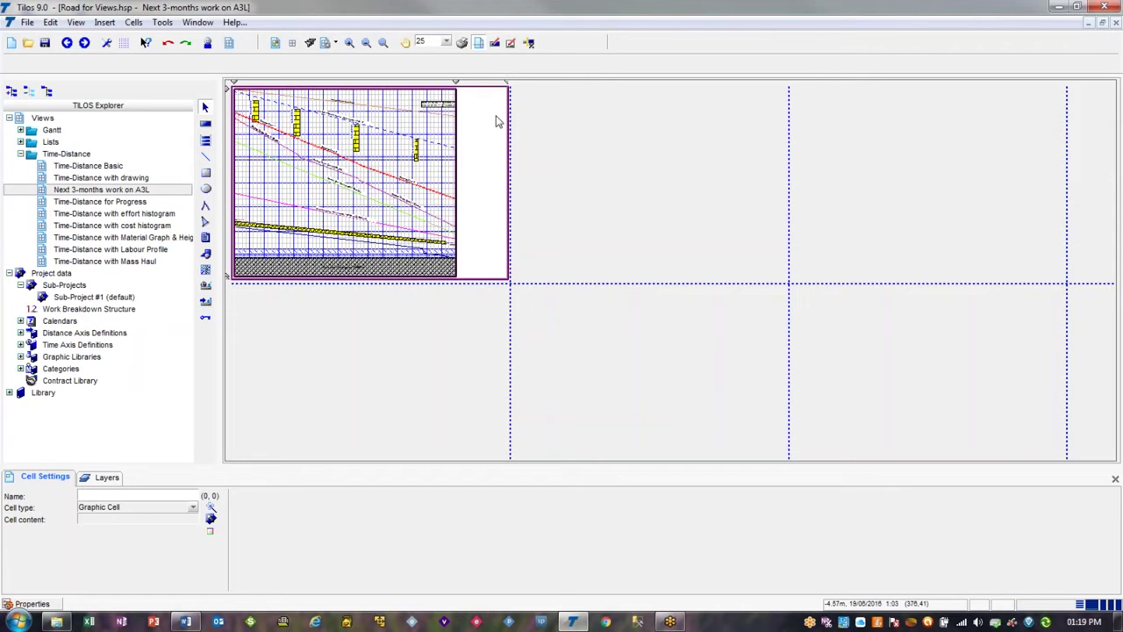
In the view layout of "Next 3-months work on A3L", set column 0's width to 0.50 and the heights of rows 0 and 2 to 0.50
{"action": "right_click", "coordinate": [150, 190]}
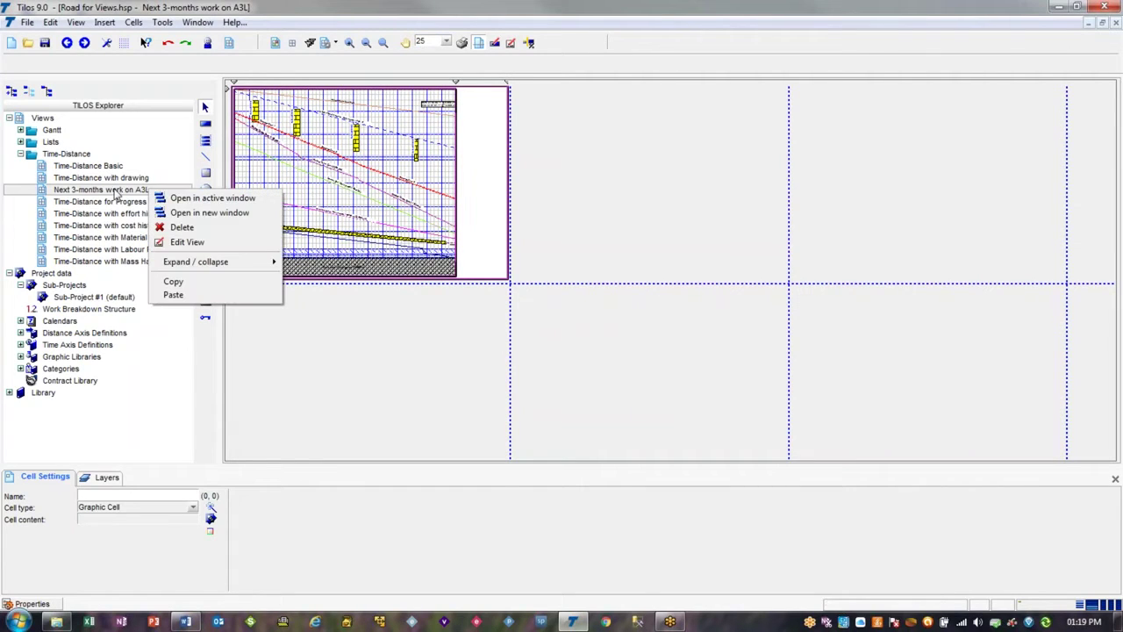
{"action": "left_click", "coordinate": [228, 247]}
{"action": "left_click", "coordinate": [570, 123]}
{"action": "type", "text": "0.50"}
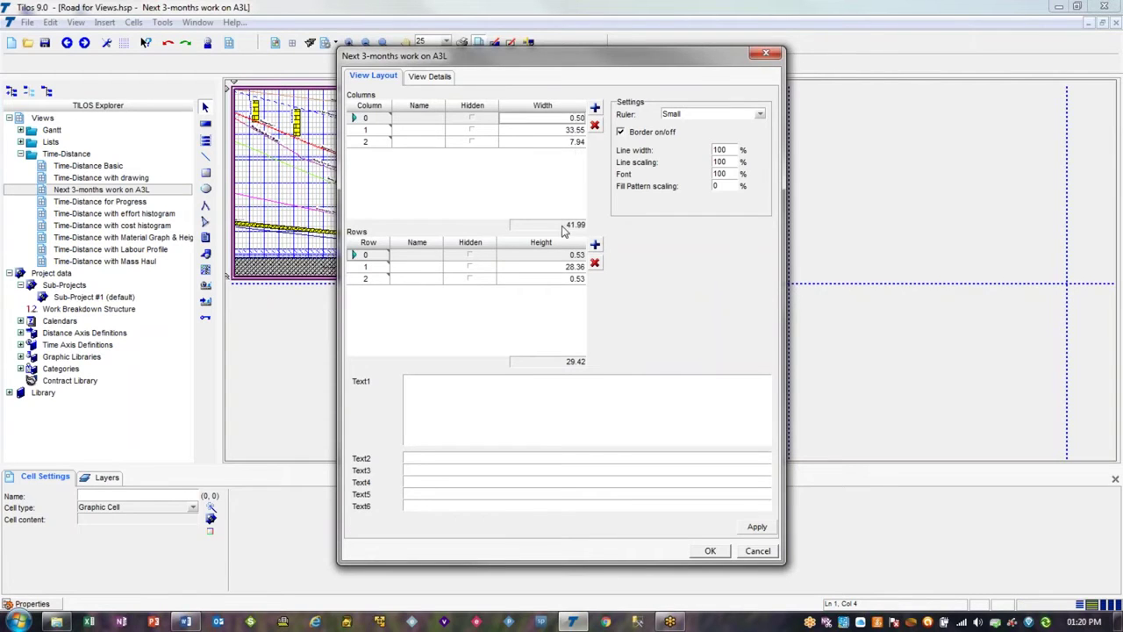
{"action": "left_click", "coordinate": [576, 257]}
{"action": "type", "text": "0.5"}
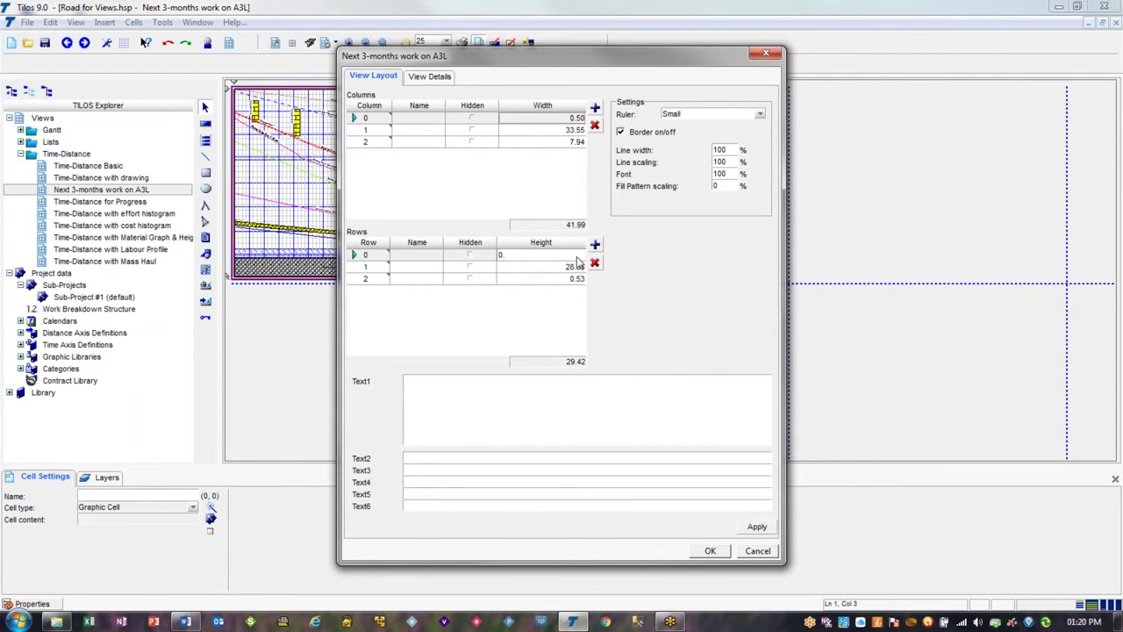
{"action": "left_click", "coordinate": [575, 279]}
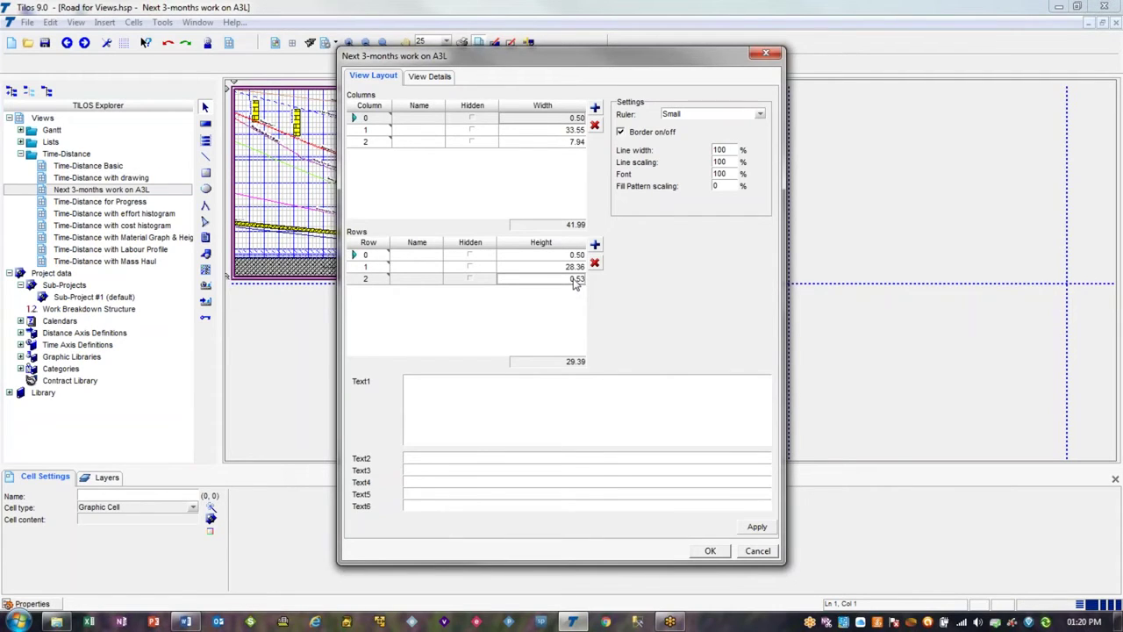
{"action": "type", "text": "0.530"}
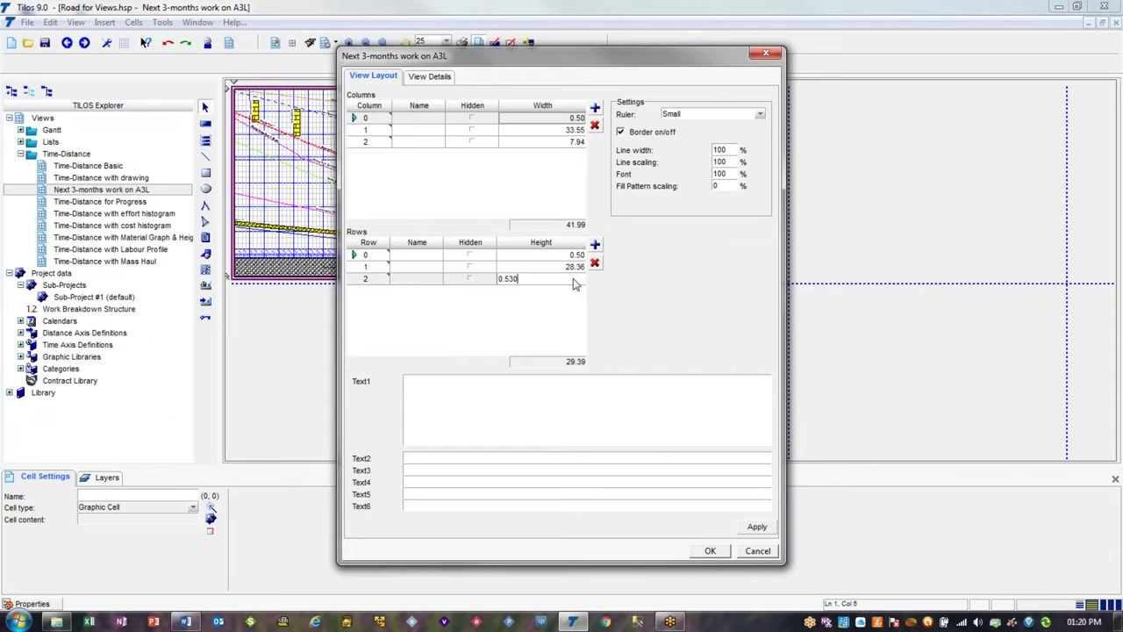
{"action": "key", "text": "Return"}
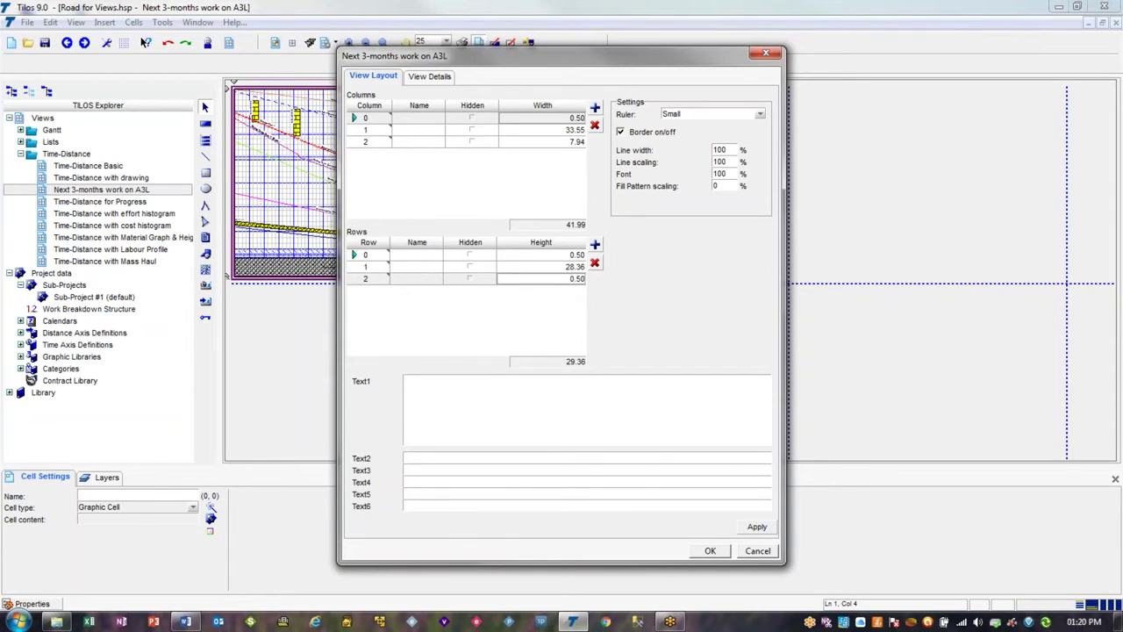
{"action": "left_click", "coordinate": [713, 553]}
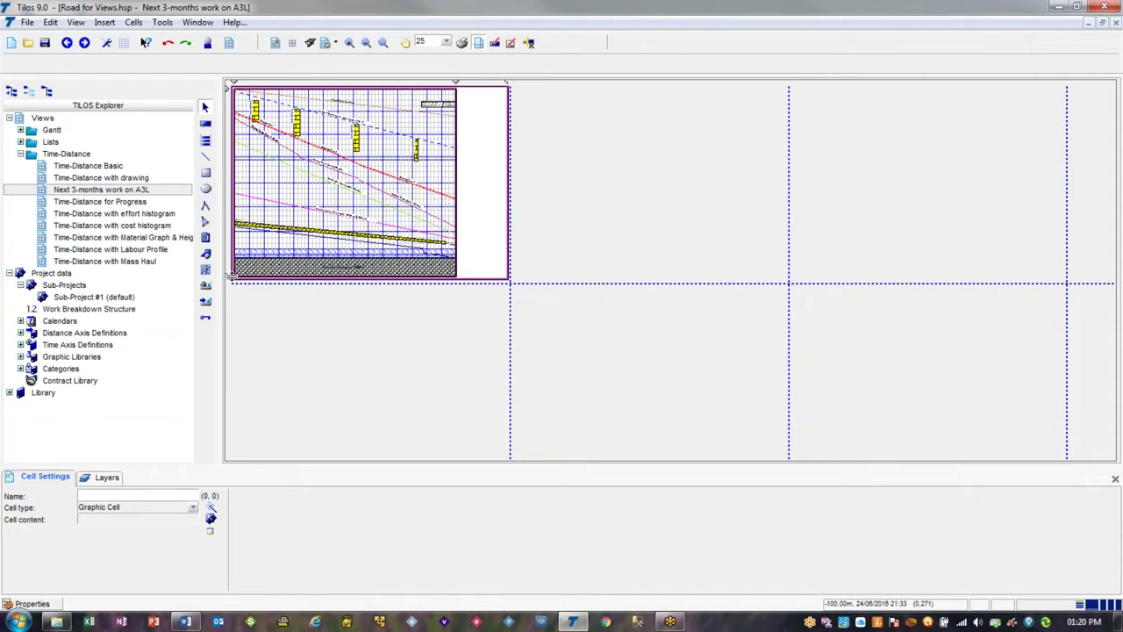
Stretch the time-distance cell's row slightly down towards the page boundary, hide the pagination lines and set the zoom to 100%
{"action": "left_click_drag", "start_coordinate": [230, 277], "coordinate": [230, 279]}
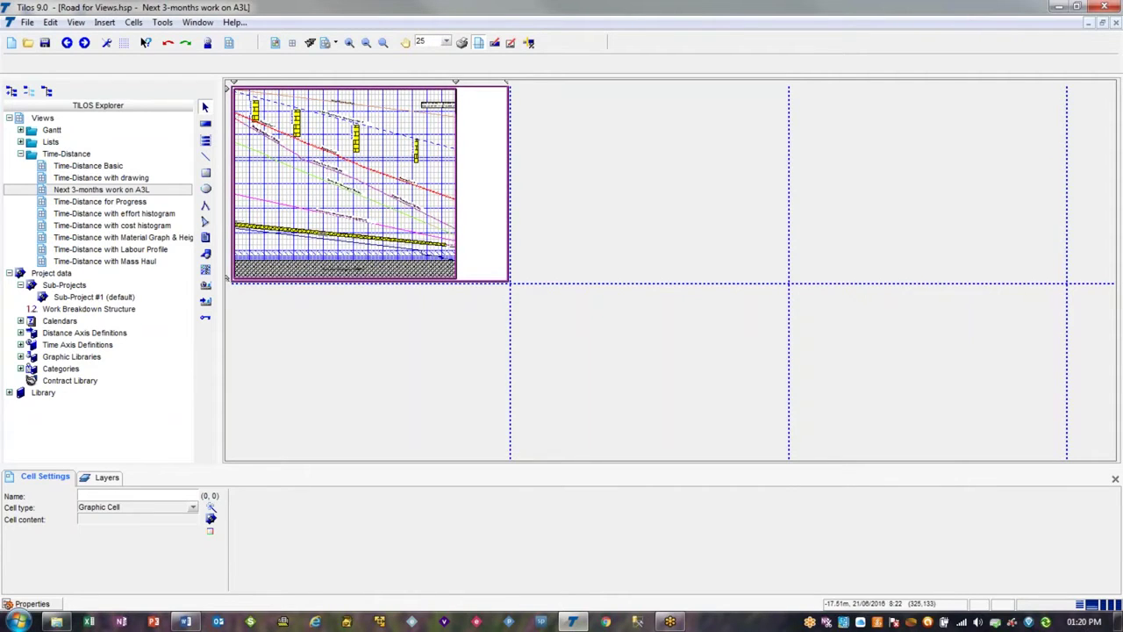
{"action": "left_click", "coordinate": [478, 42]}
{"action": "left_click", "coordinate": [445, 42]}
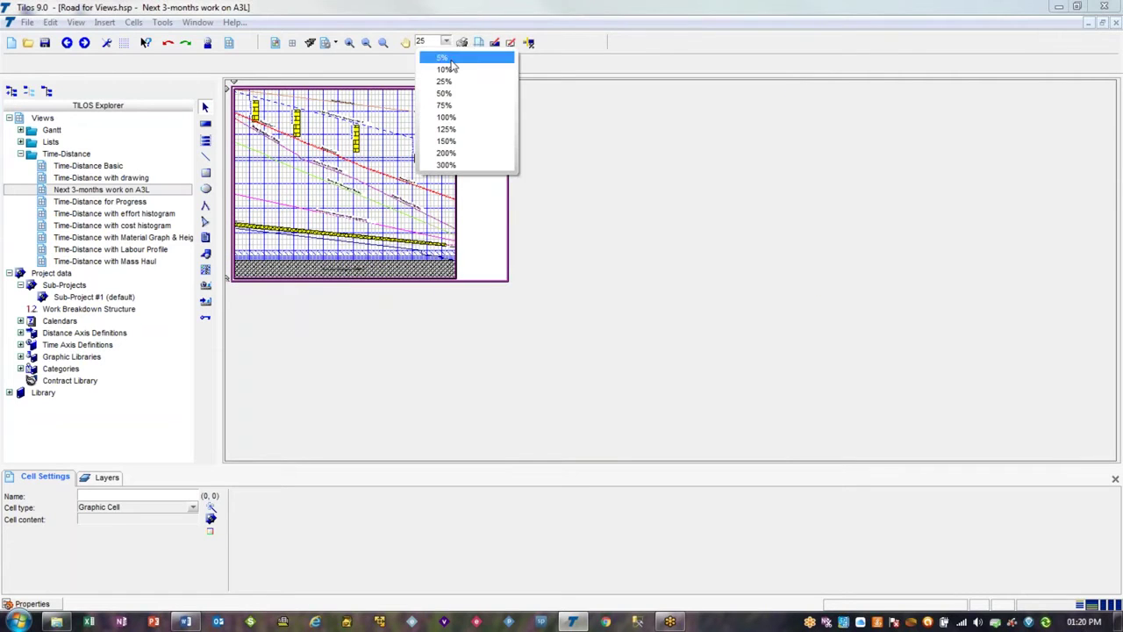
{"action": "left_click", "coordinate": [456, 118]}
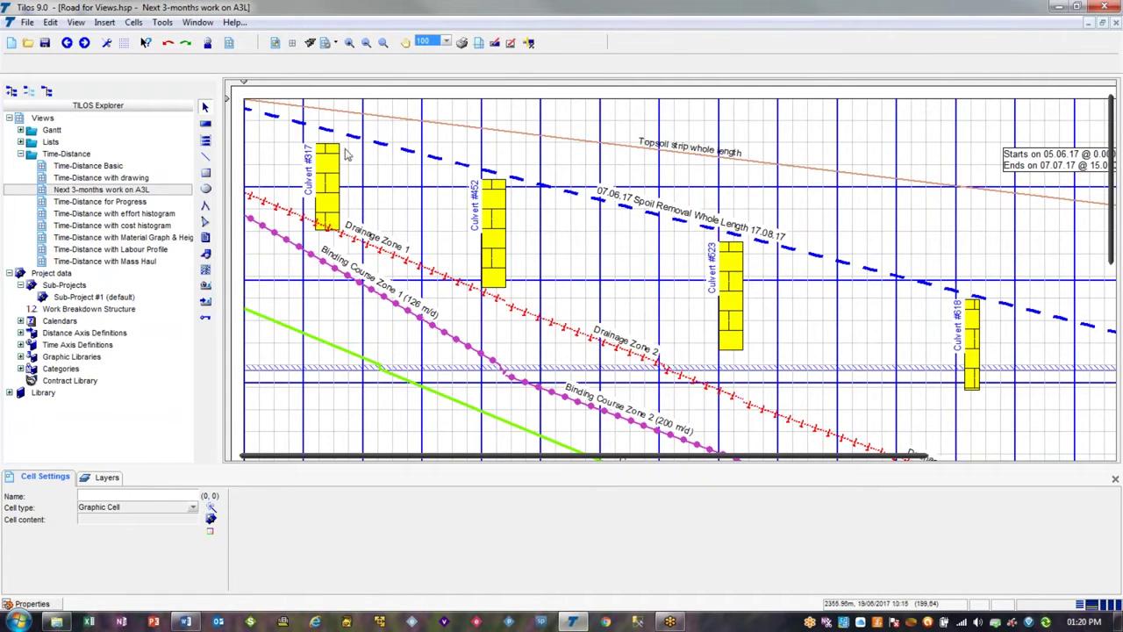
Add a new row to the view directly above the time-distance cell
{"action": "left_click", "coordinate": [242, 98]}
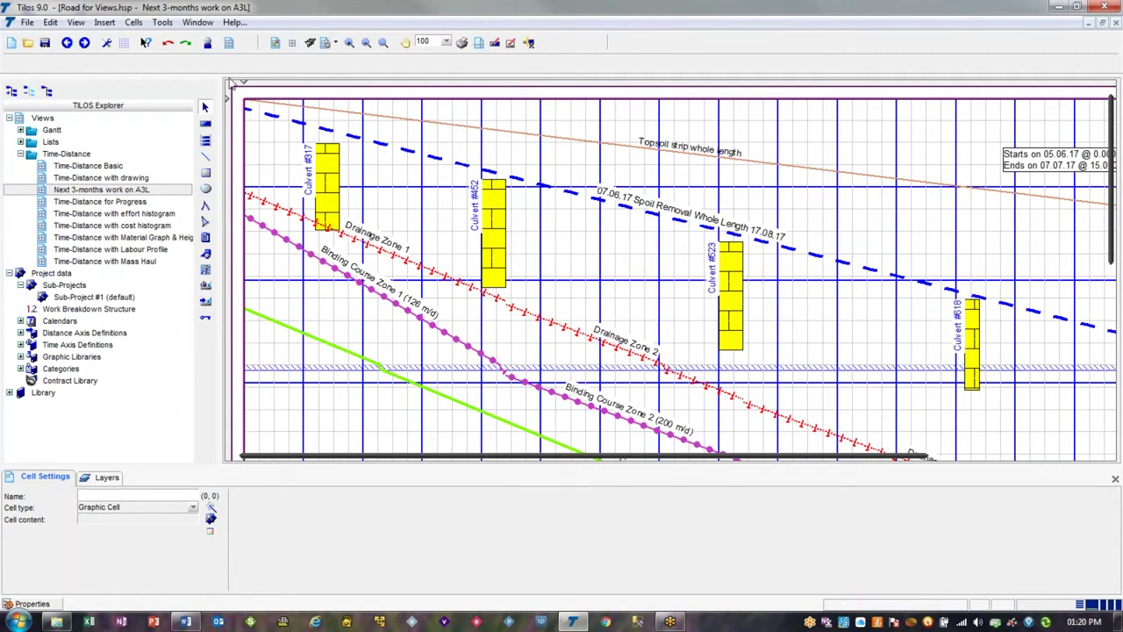
{"action": "left_click", "coordinate": [133, 22]}
{"action": "mouse_move", "coordinate": [147, 39]}
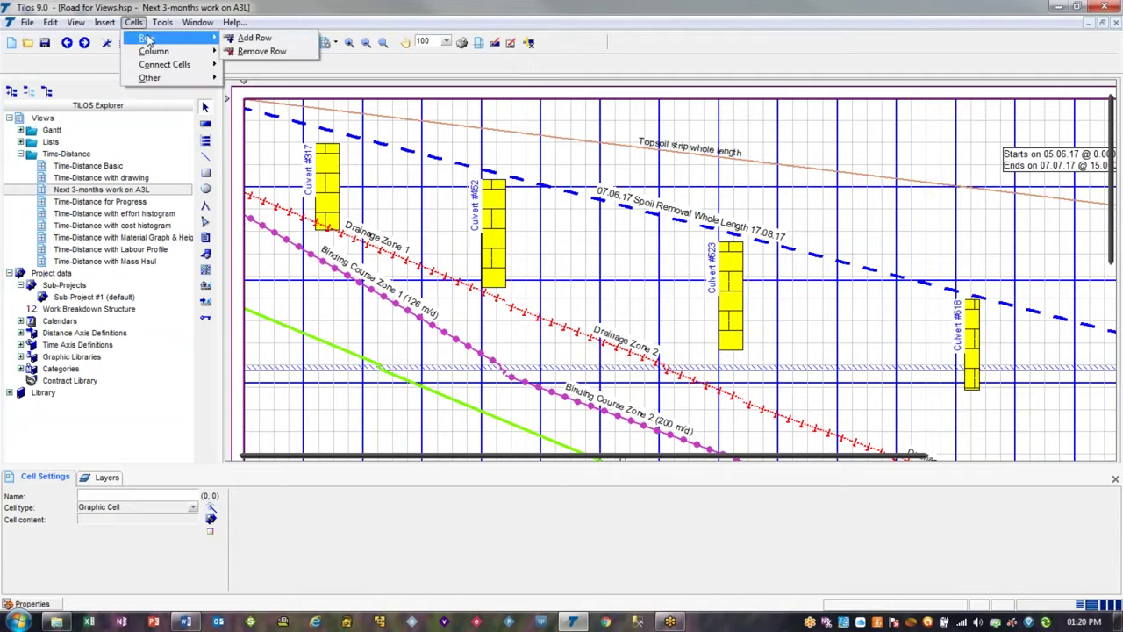
{"action": "left_click", "coordinate": [255, 38]}
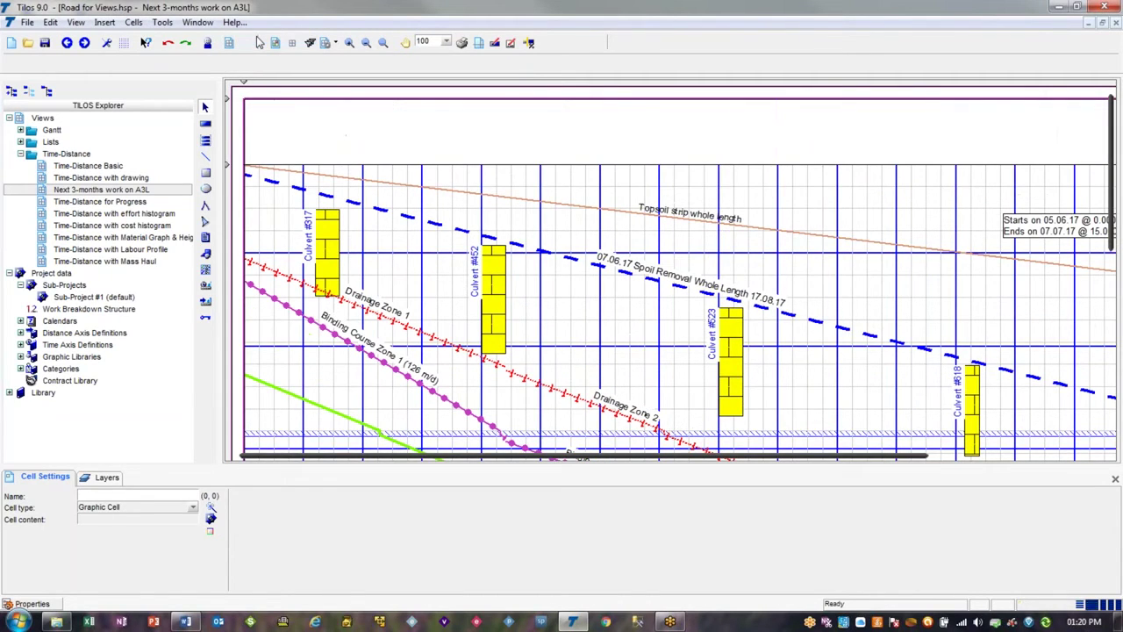
Select the empty cell above the time-distance cell and use the cell wizard to make it a Distance Cell
{"action": "left_click", "coordinate": [359, 137]}
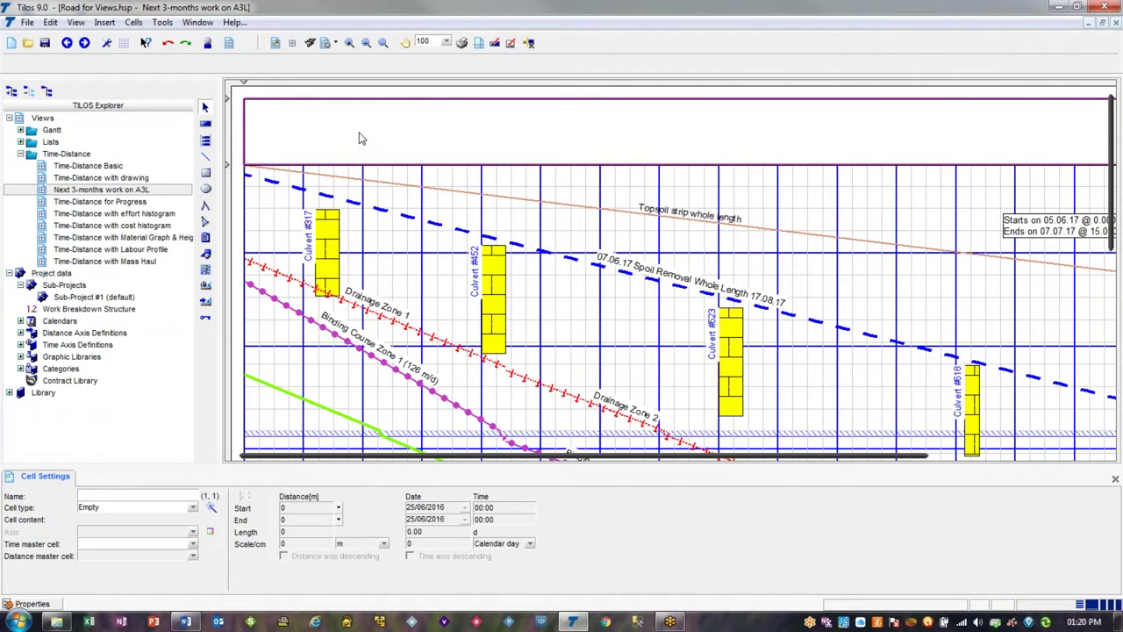
{"action": "left_click", "coordinate": [134, 22]}
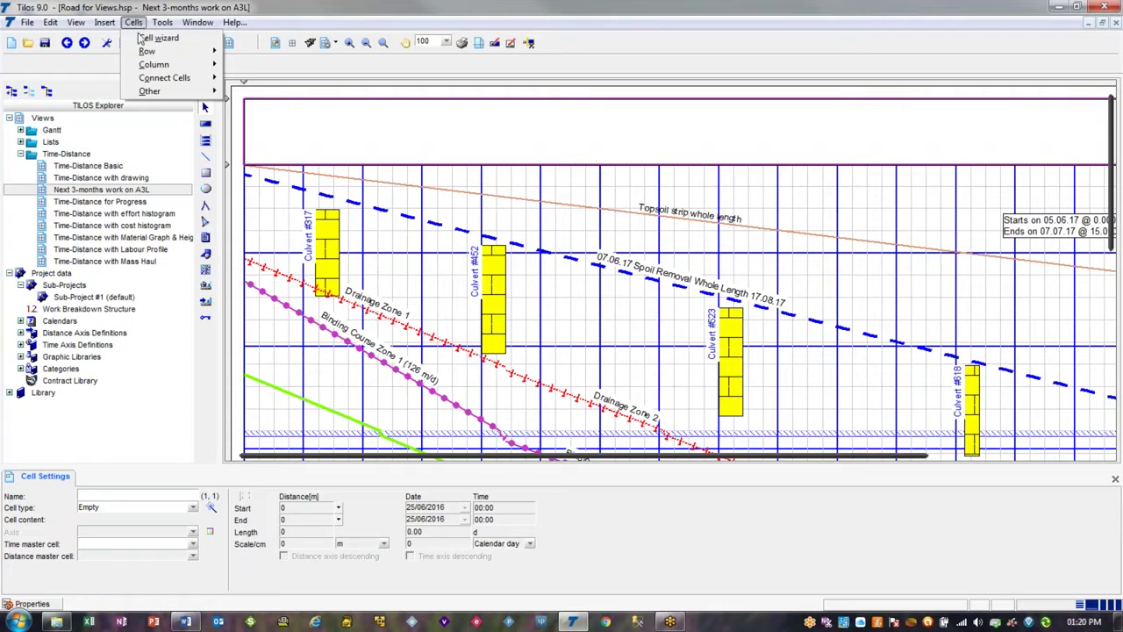
{"action": "mouse_move", "coordinate": [146, 52]}
{"action": "left_click", "coordinate": [306, 120]}
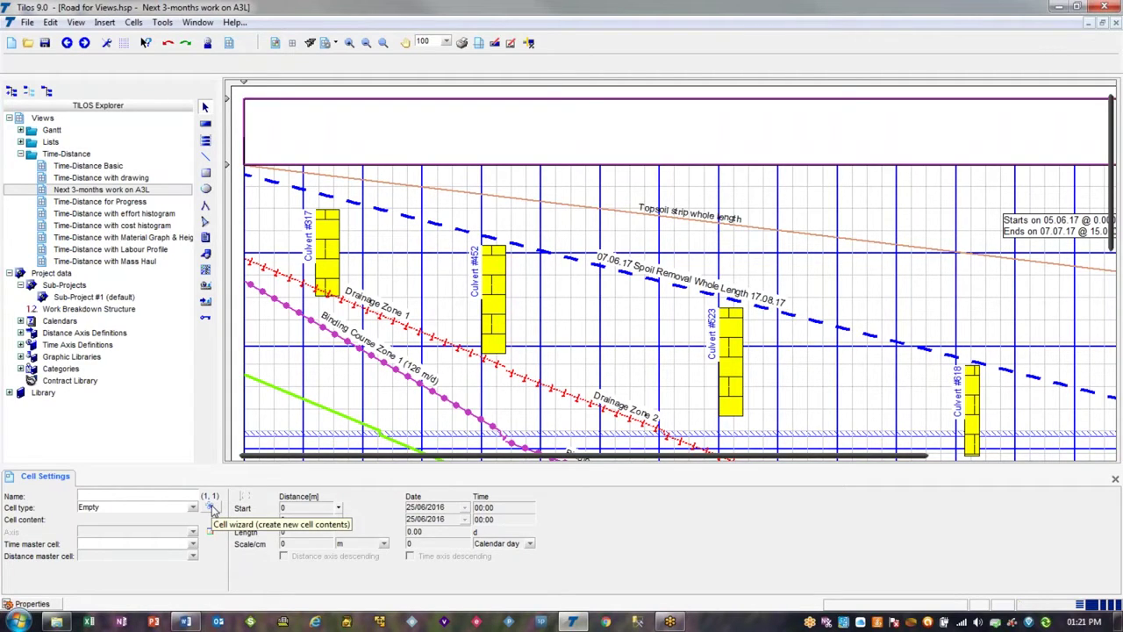
{"action": "left_click", "coordinate": [133, 22]}
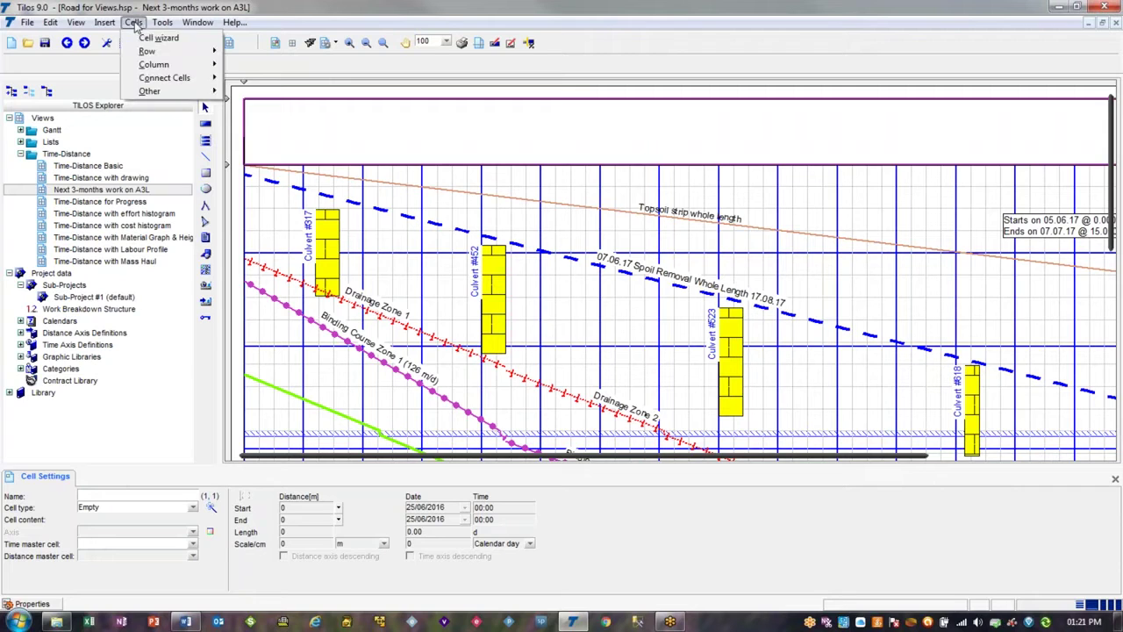
{"action": "left_click", "coordinate": [162, 41]}
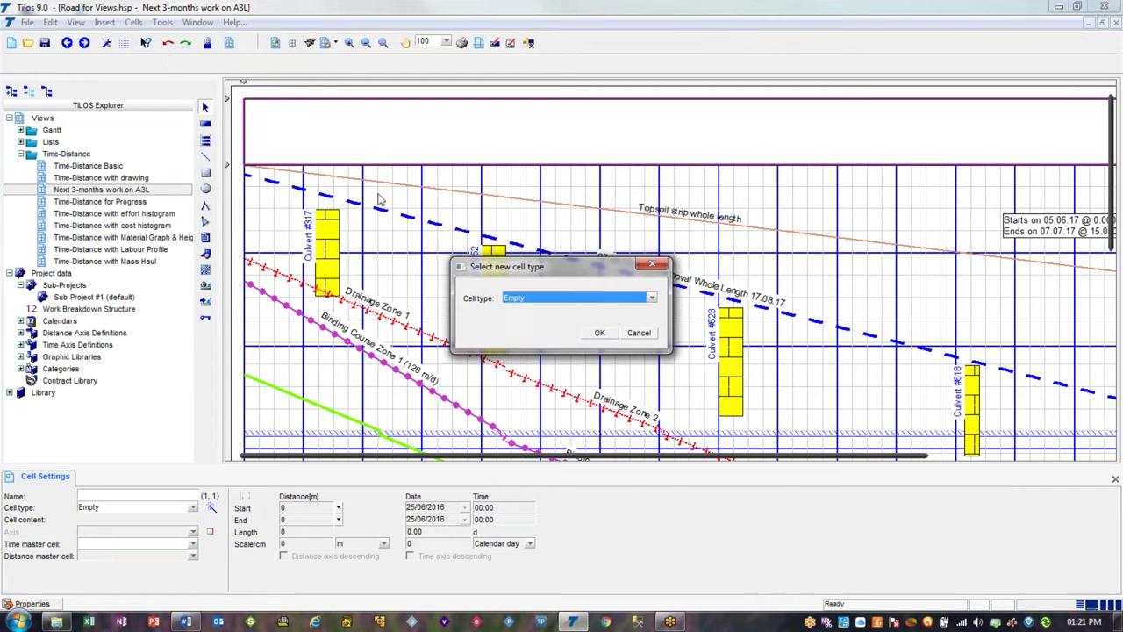
{"action": "left_click", "coordinate": [571, 302]}
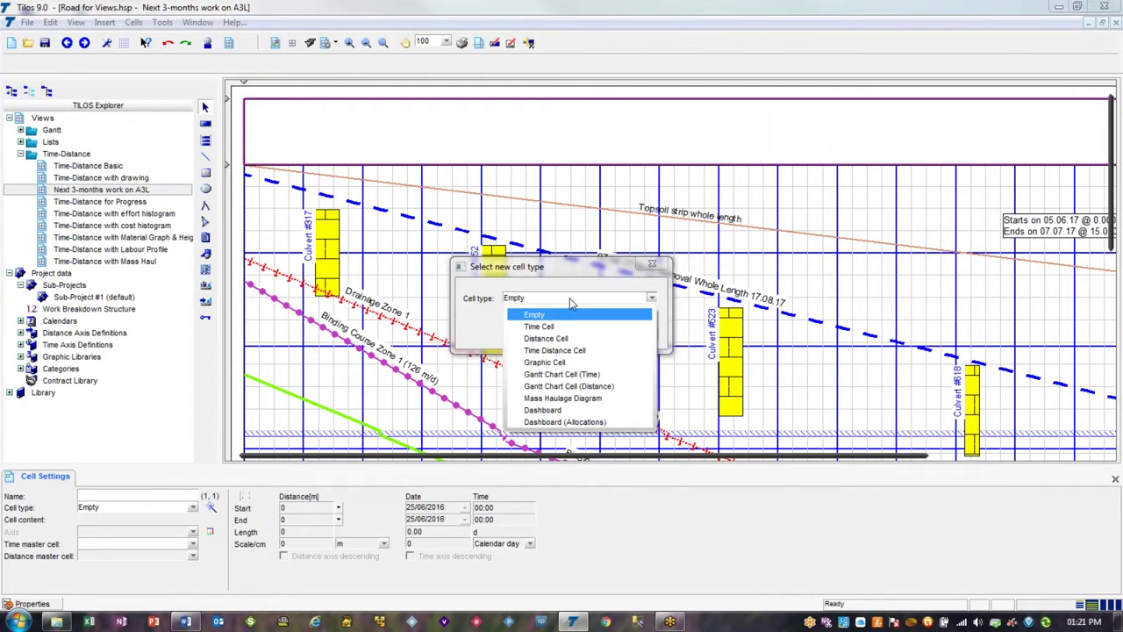
{"action": "left_click", "coordinate": [588, 340]}
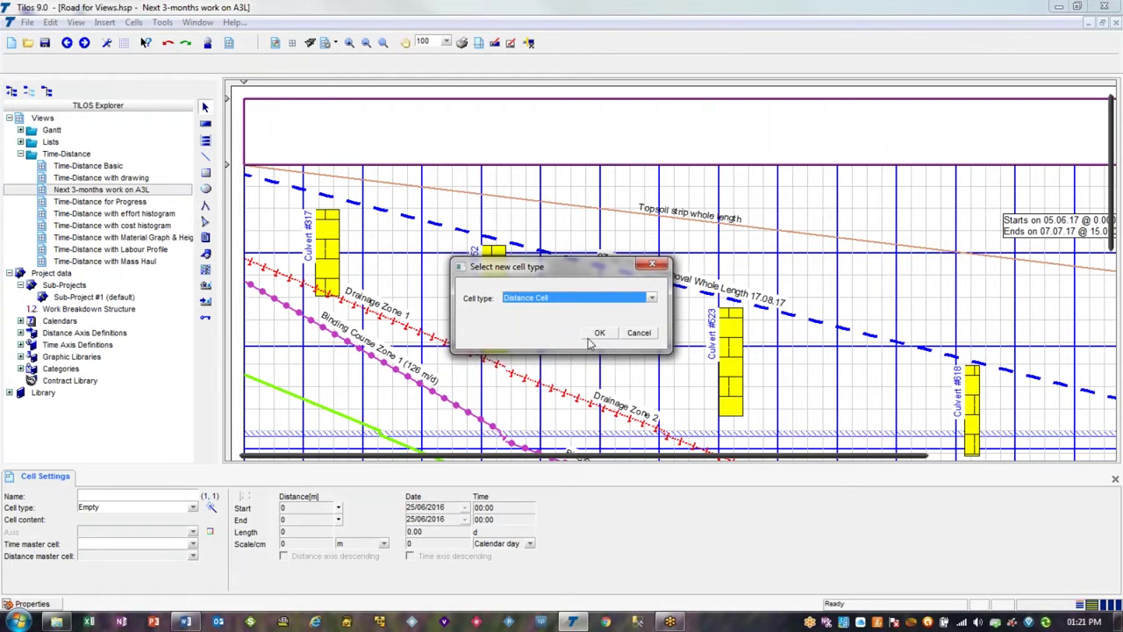
{"action": "left_click", "coordinate": [596, 337]}
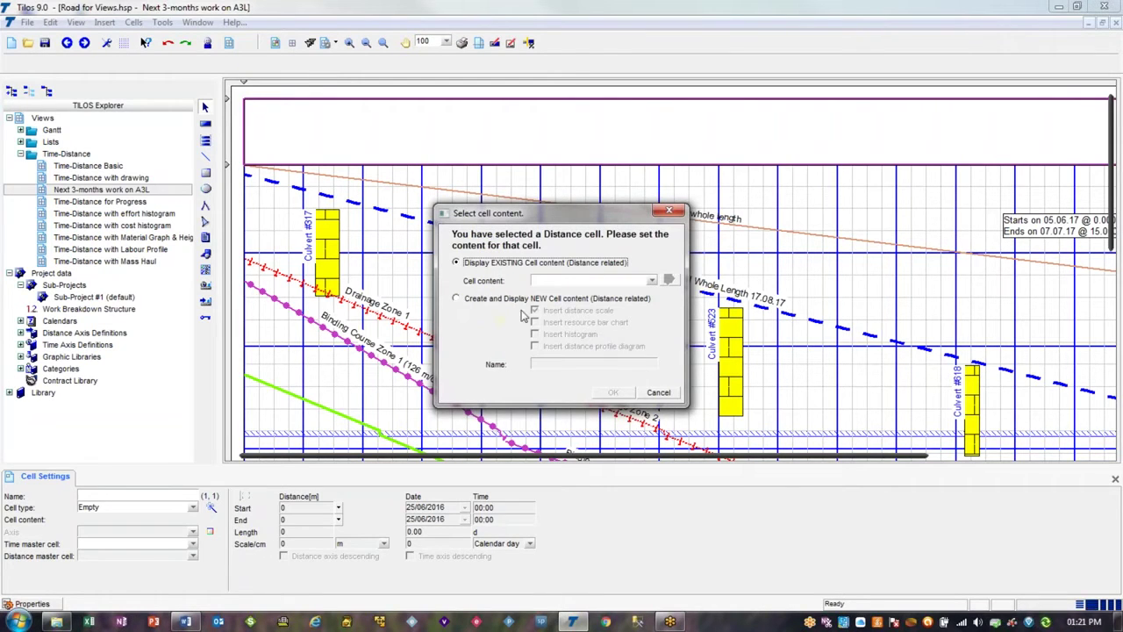
Create and display new distance-related cell content with a distance scale, named "km & 250m"
{"action": "left_click", "coordinate": [543, 280]}
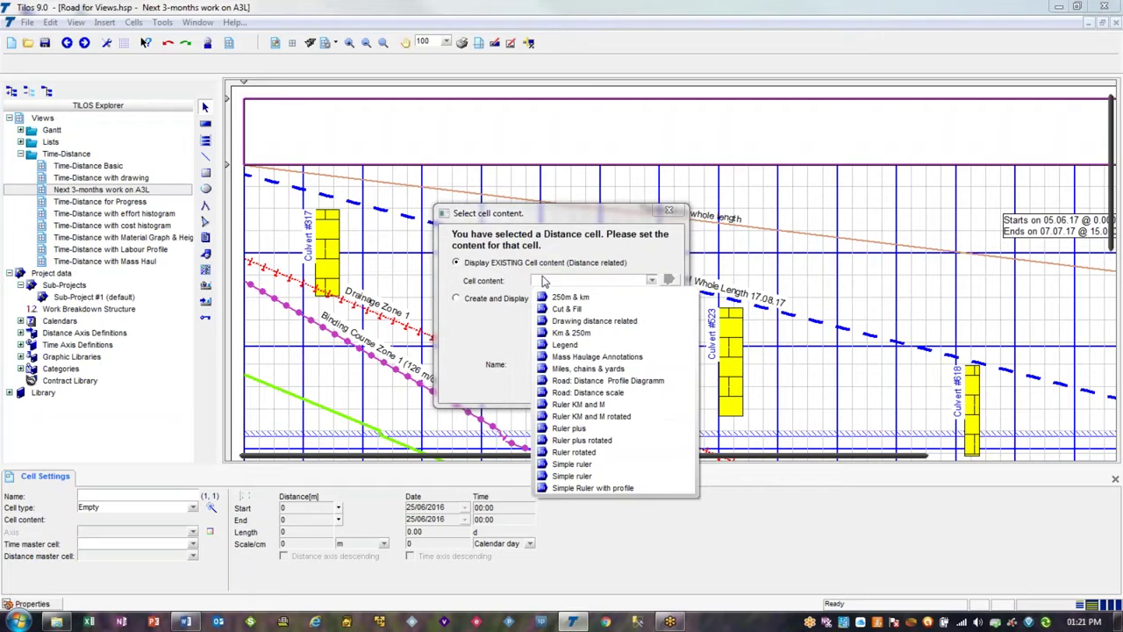
{"action": "left_click", "coordinate": [499, 301]}
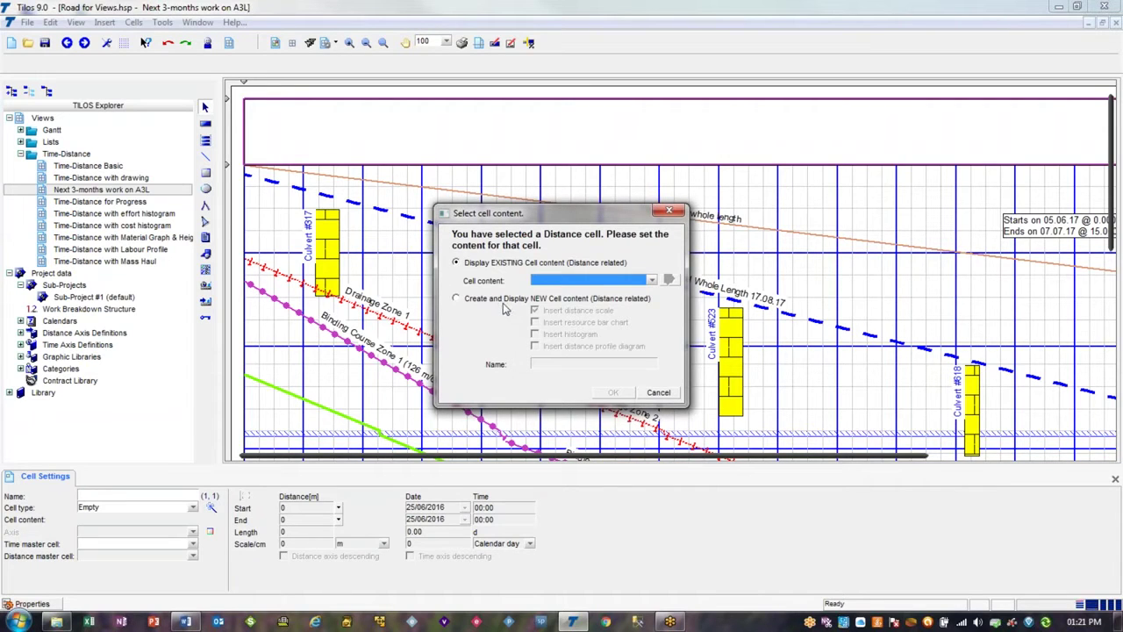
{"action": "left_click", "coordinate": [504, 301]}
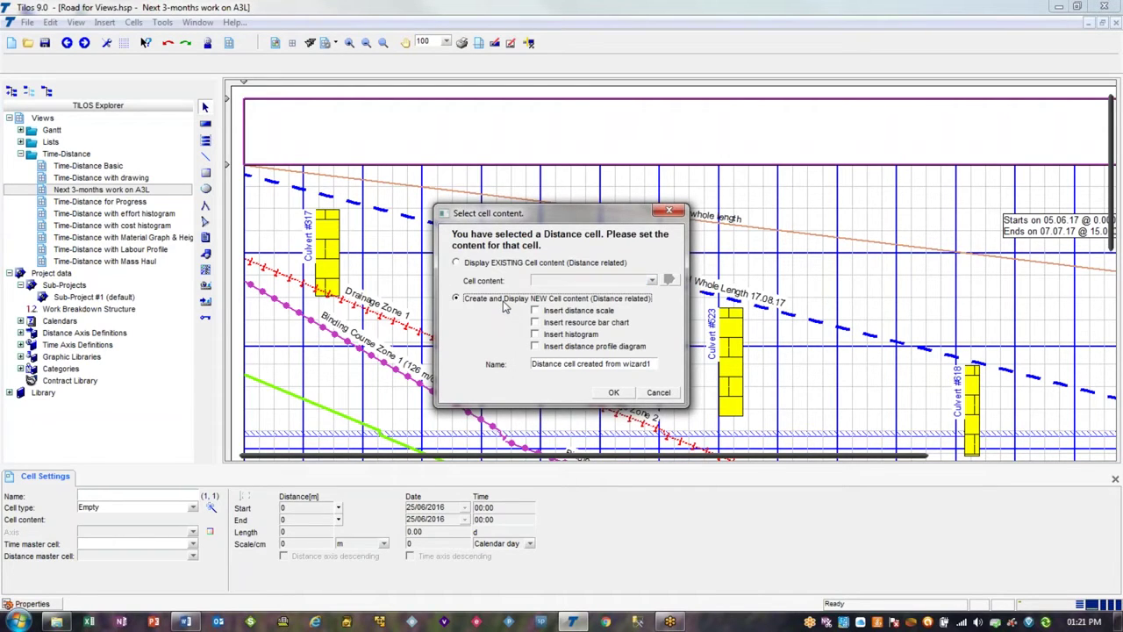
{"action": "triple_click", "coordinate": [640, 369]}
{"action": "type", "text": "km & 250m"}
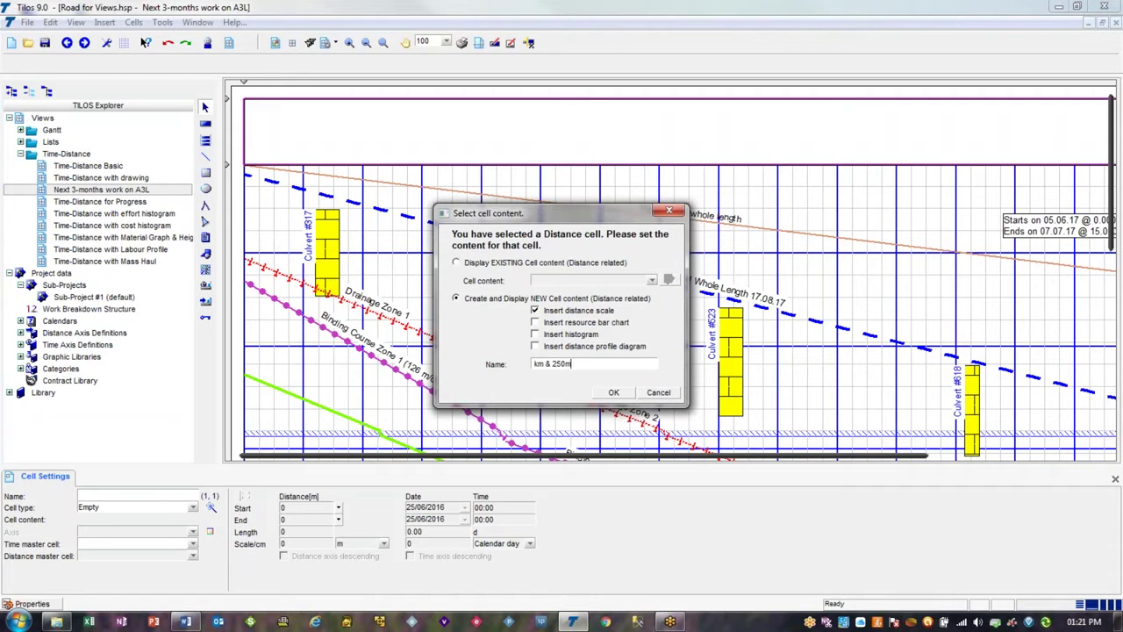
{"action": "left_click", "coordinate": [614, 392]}
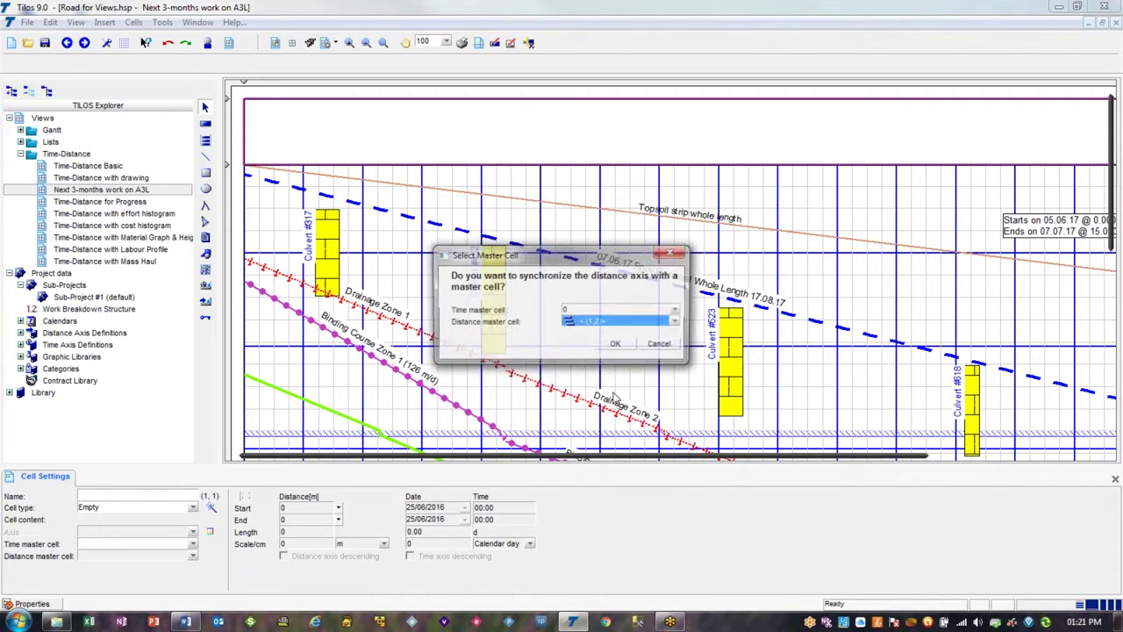
Synchronize the new cell's distance axis with the time-distance cell by using cell (1,2) as its distance master cell
{"action": "left_click", "coordinate": [618, 324]}
{"action": "left_click", "coordinate": [618, 325]}
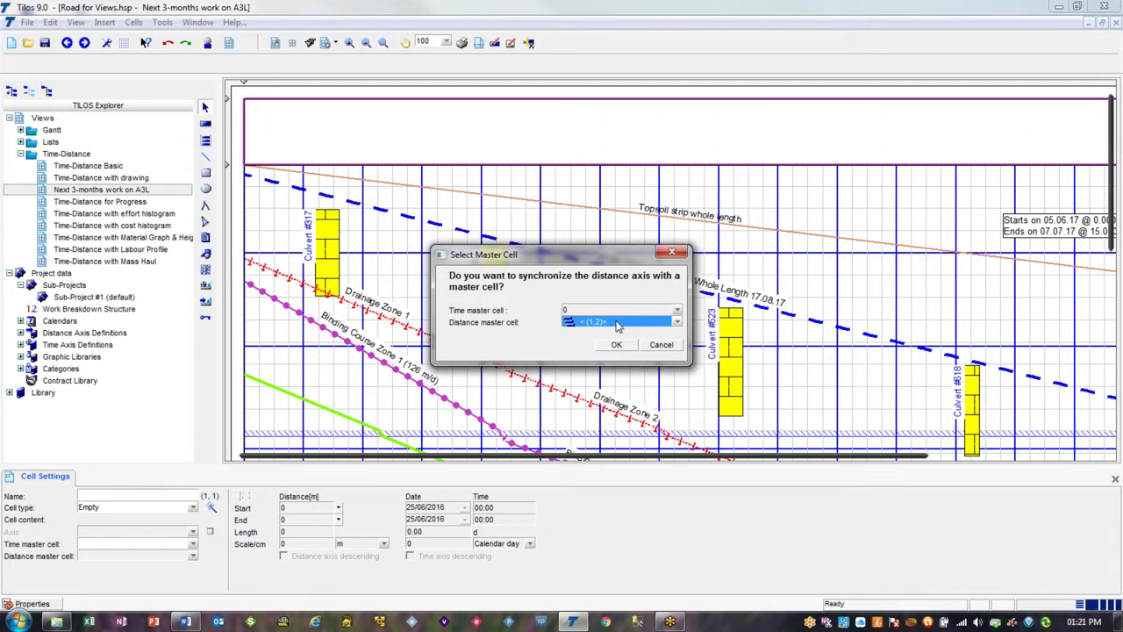
{"action": "left_click", "coordinate": [618, 324]}
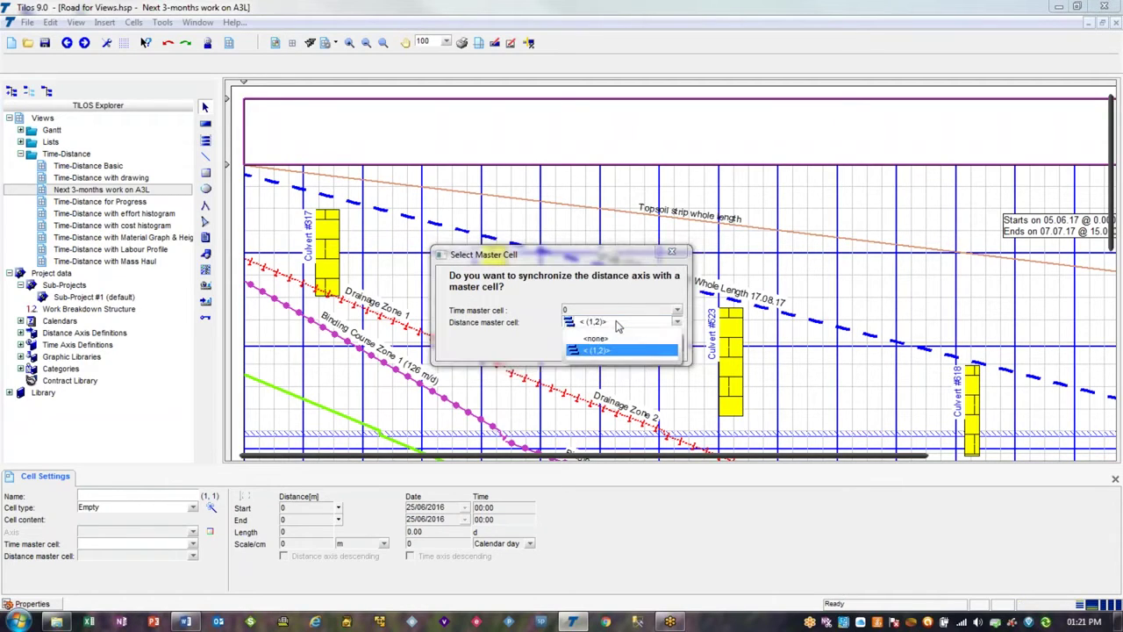
{"action": "left_click", "coordinate": [618, 325]}
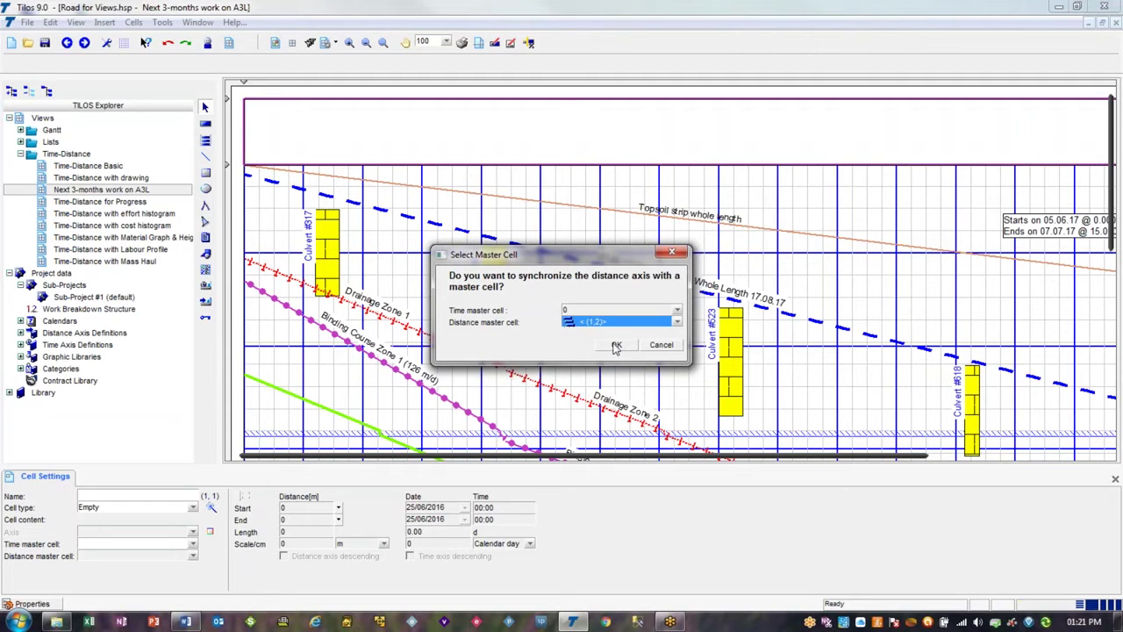
{"action": "left_click", "coordinate": [616, 346]}
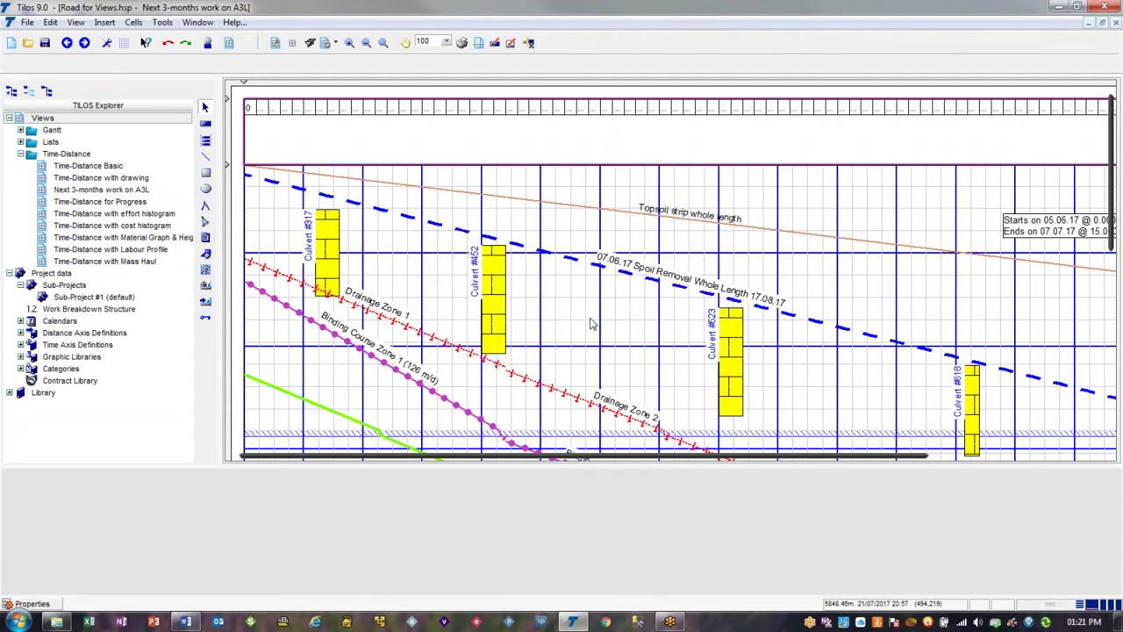
Compare the distance range and master cell settings of the time-distance cell and the distance cell above it
{"action": "left_click", "coordinate": [521, 321]}
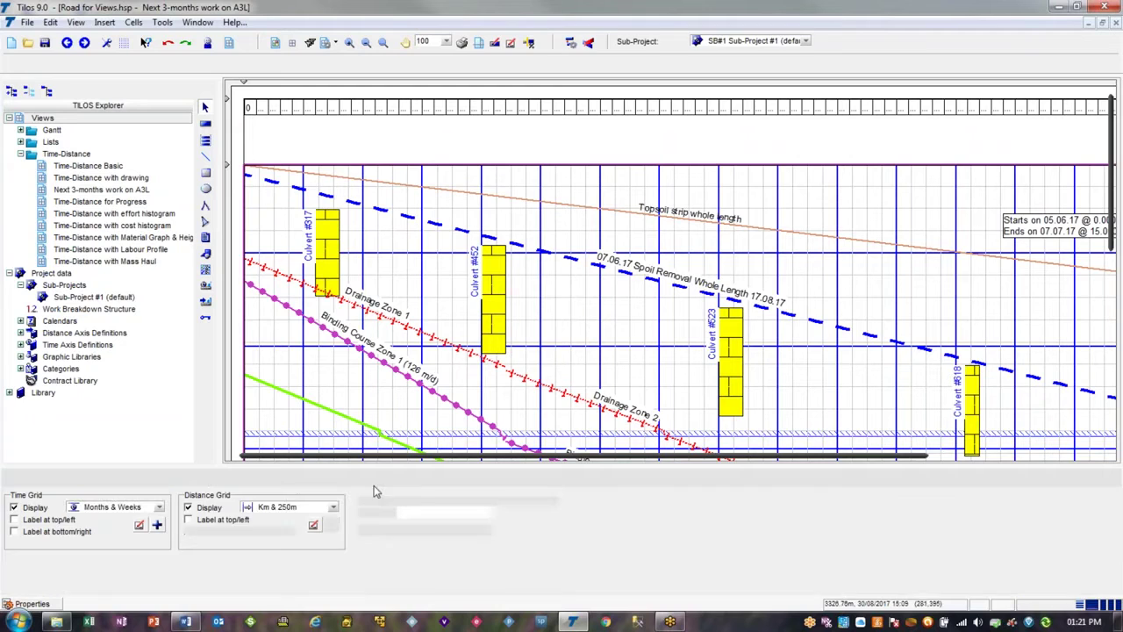
{"action": "left_click", "coordinate": [58, 481]}
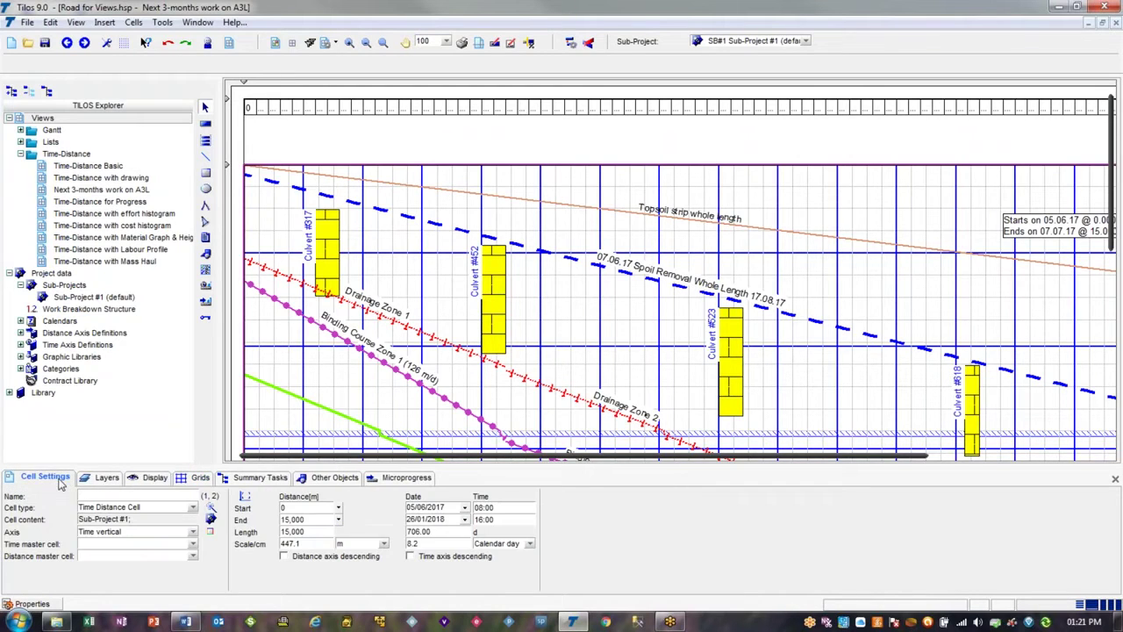
{"action": "double_click", "coordinate": [302, 519]}
{"action": "left_click", "coordinate": [431, 140]}
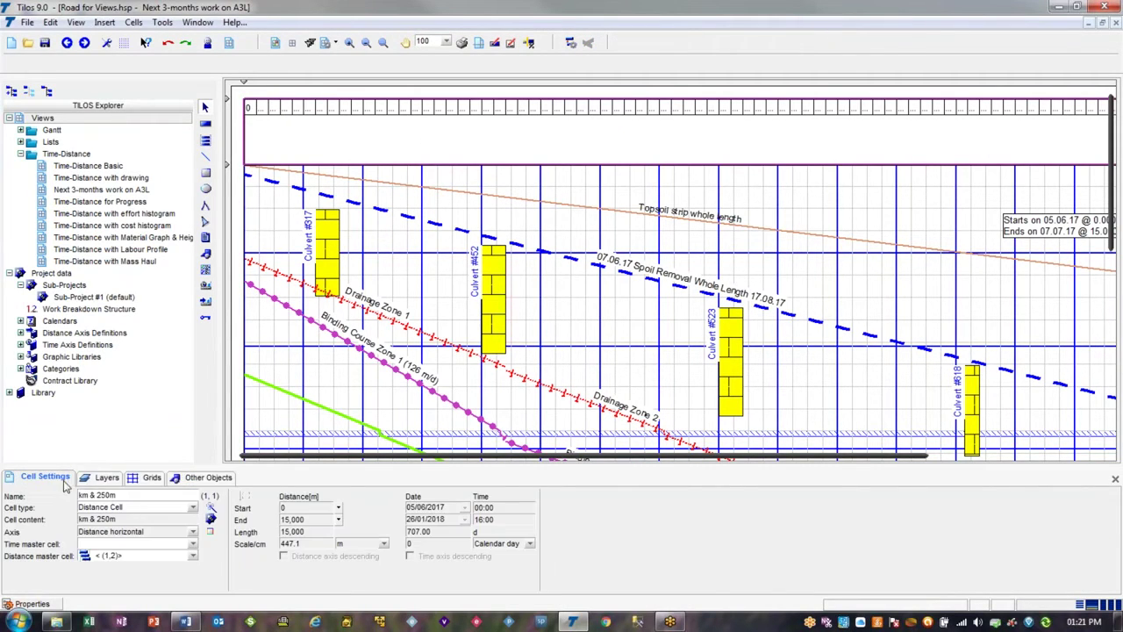
{"action": "double_click", "coordinate": [298, 520]}
{"action": "double_click", "coordinate": [299, 509]}
{"action": "left_click", "coordinate": [109, 556]}
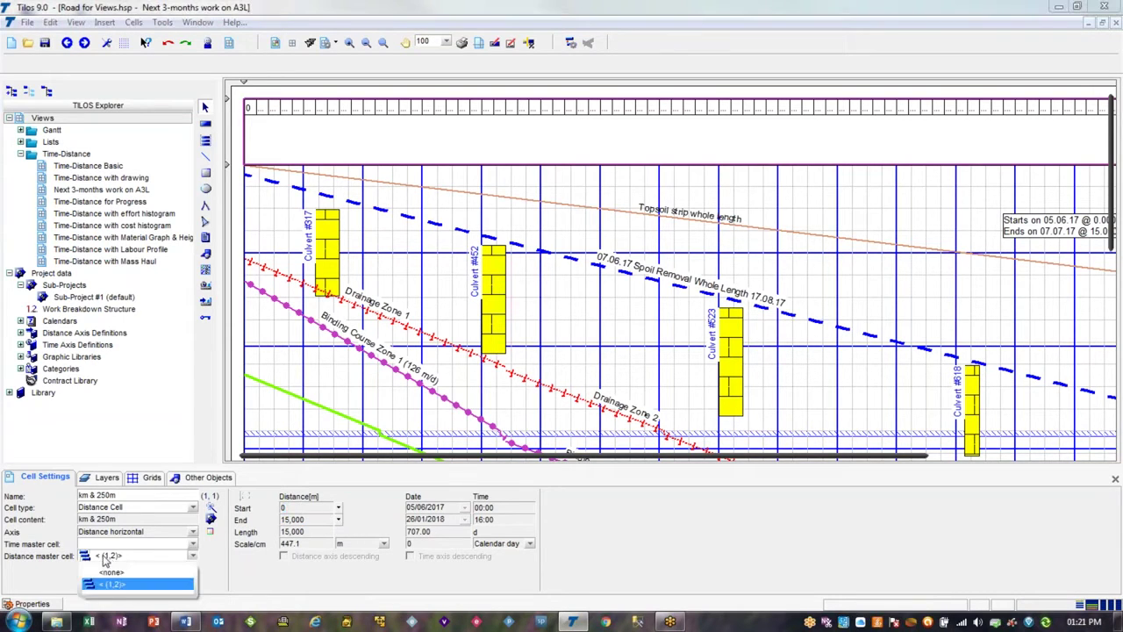
{"action": "left_click", "coordinate": [105, 561]}
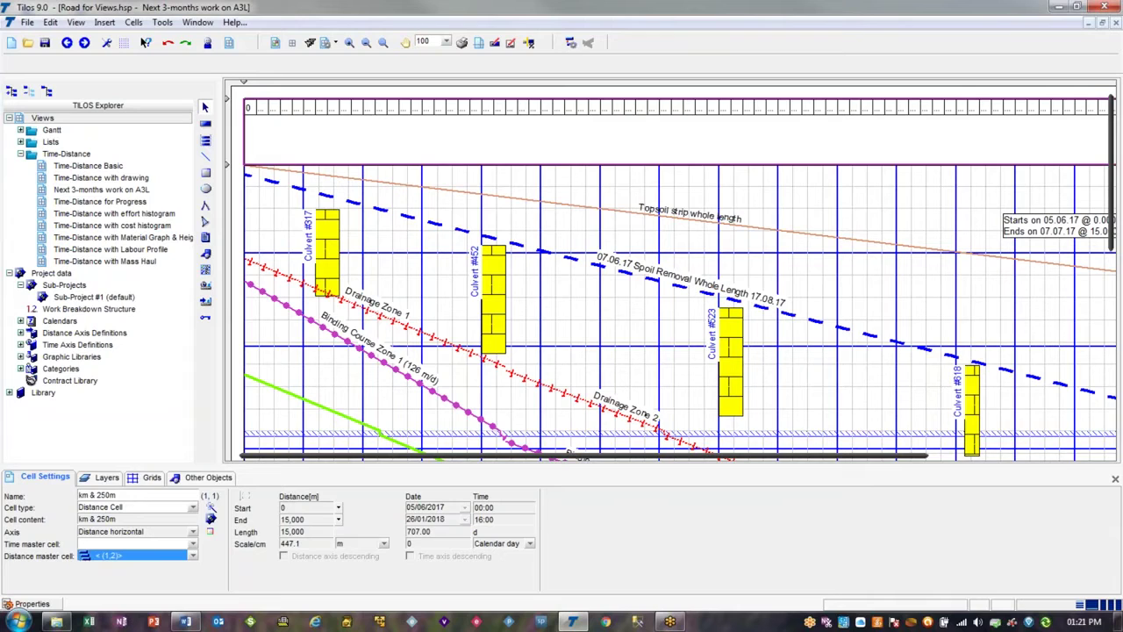
Edit the distance scale's existing line: name it "km", with an interval of 1,000 m and the distance unit changed to km
{"action": "left_click", "coordinate": [377, 127]}
{"action": "left_click", "coordinate": [195, 478]}
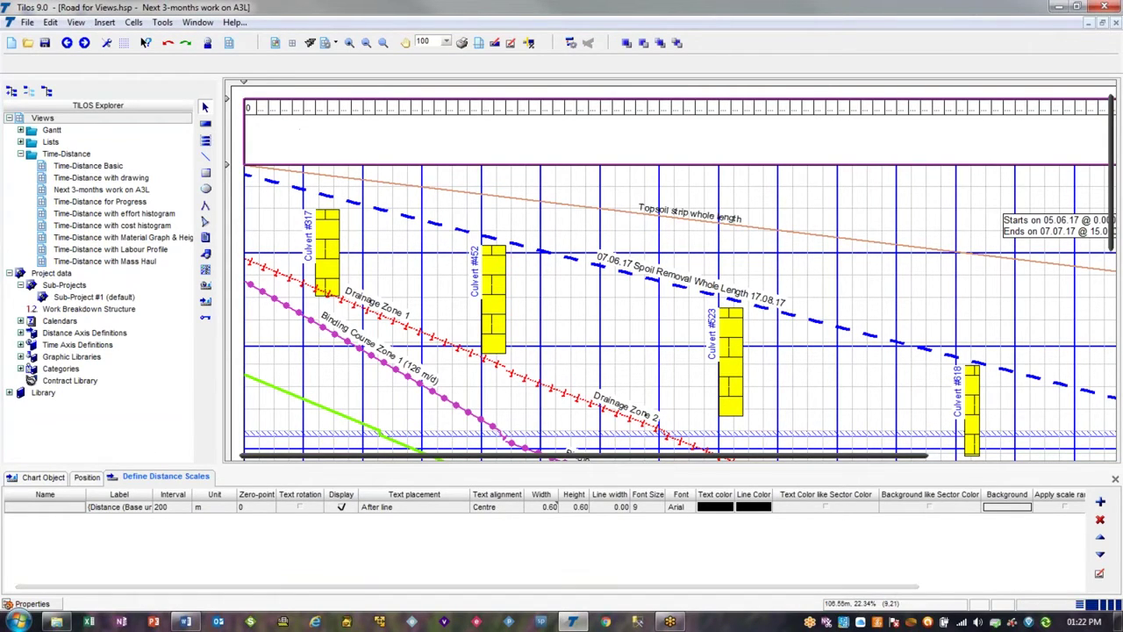
{"action": "double_click", "coordinate": [58, 511]}
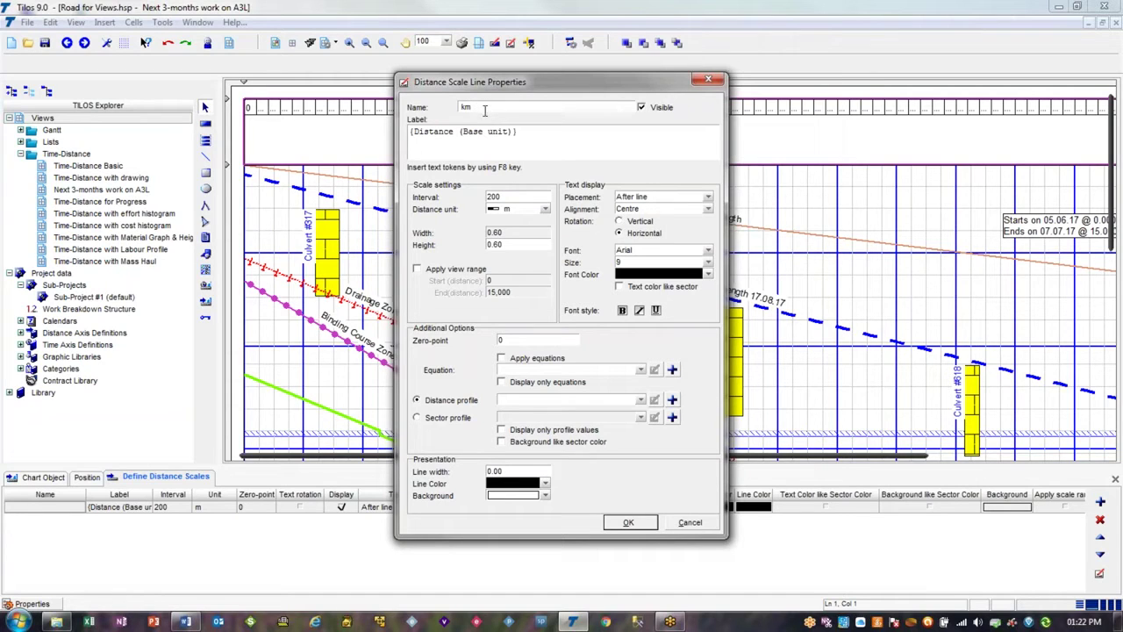
{"action": "double_click", "coordinate": [532, 199]}
{"action": "type", "text": "1000"}
{"action": "key", "text": "Tab"}
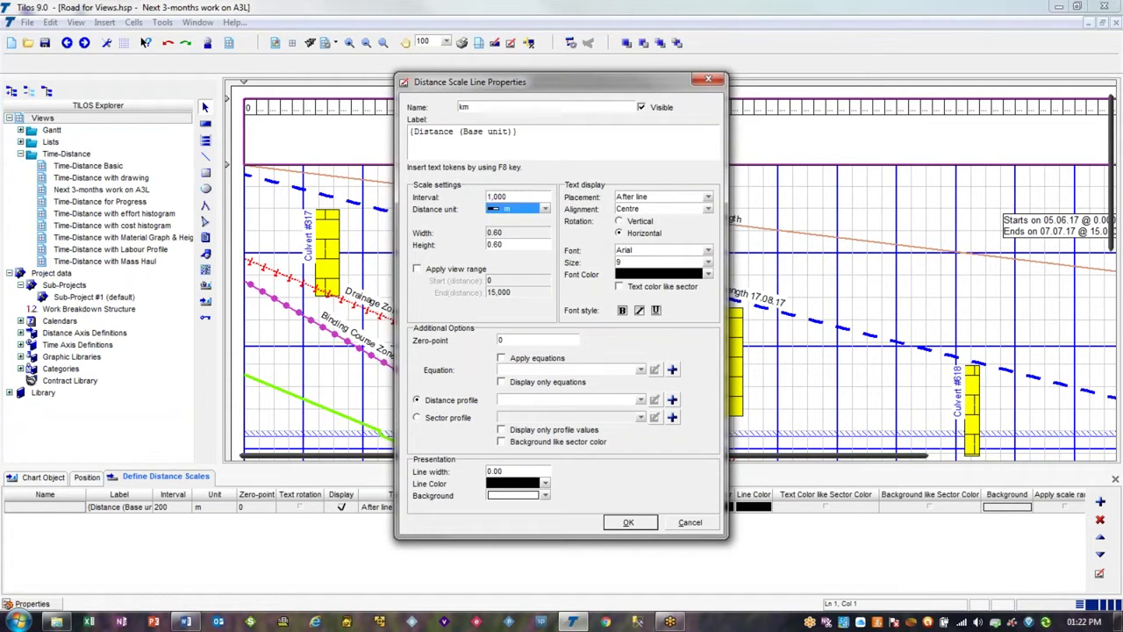
{"action": "left_click", "coordinate": [544, 210]}
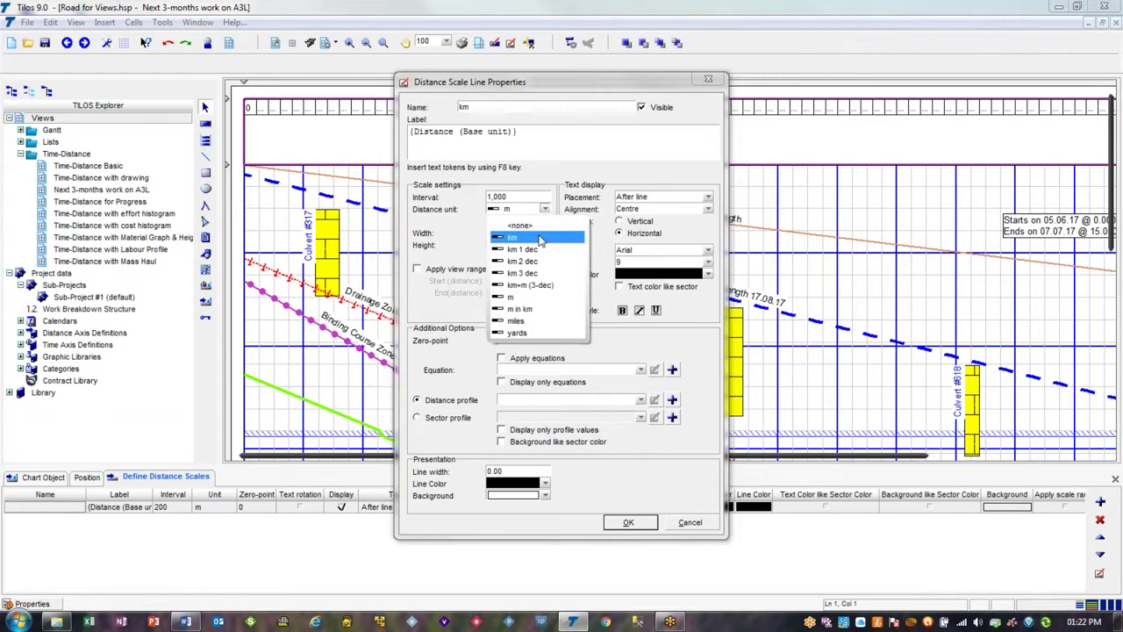
{"action": "left_click", "coordinate": [541, 238]}
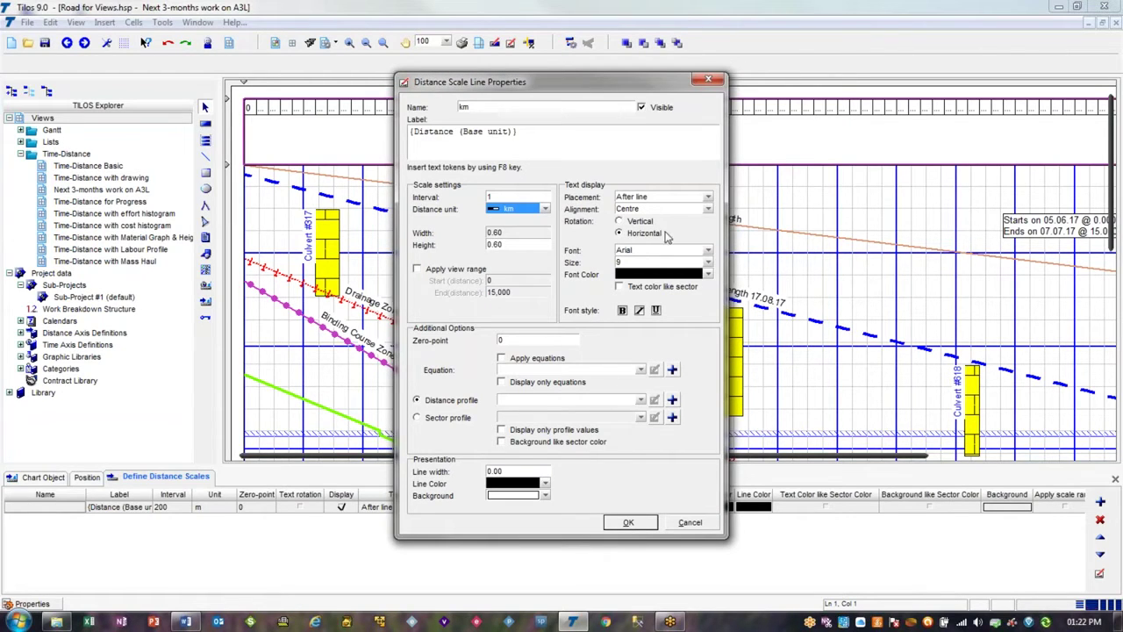
Set the km scale line's text placement to Centre (after line) and its font size to 10
{"action": "left_click", "coordinate": [663, 200]}
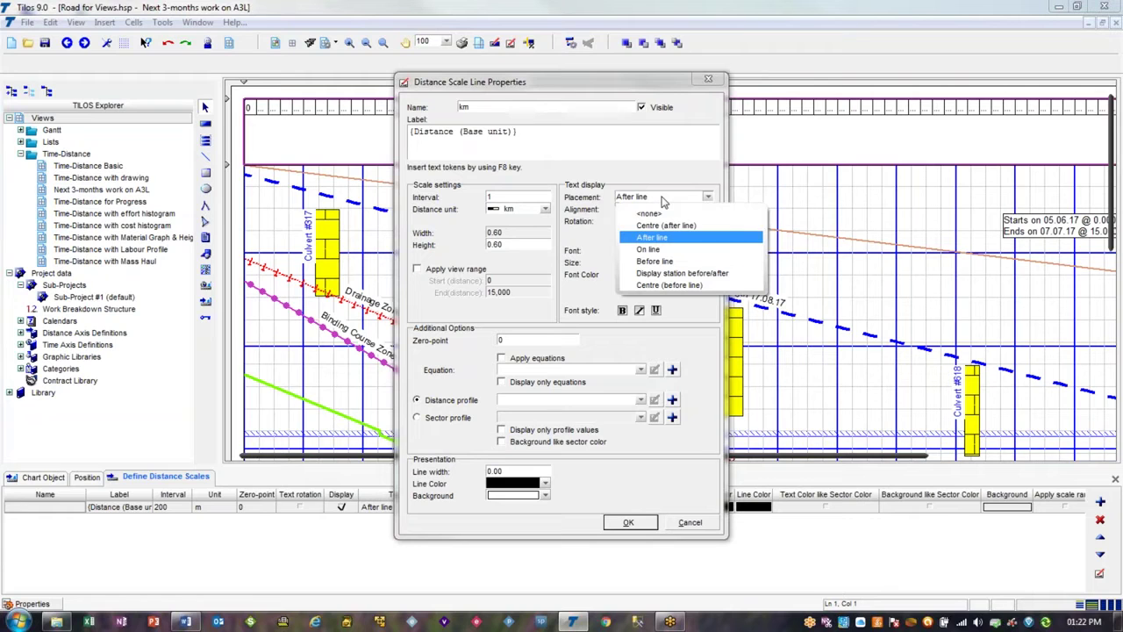
{"action": "left_click", "coordinate": [668, 227]}
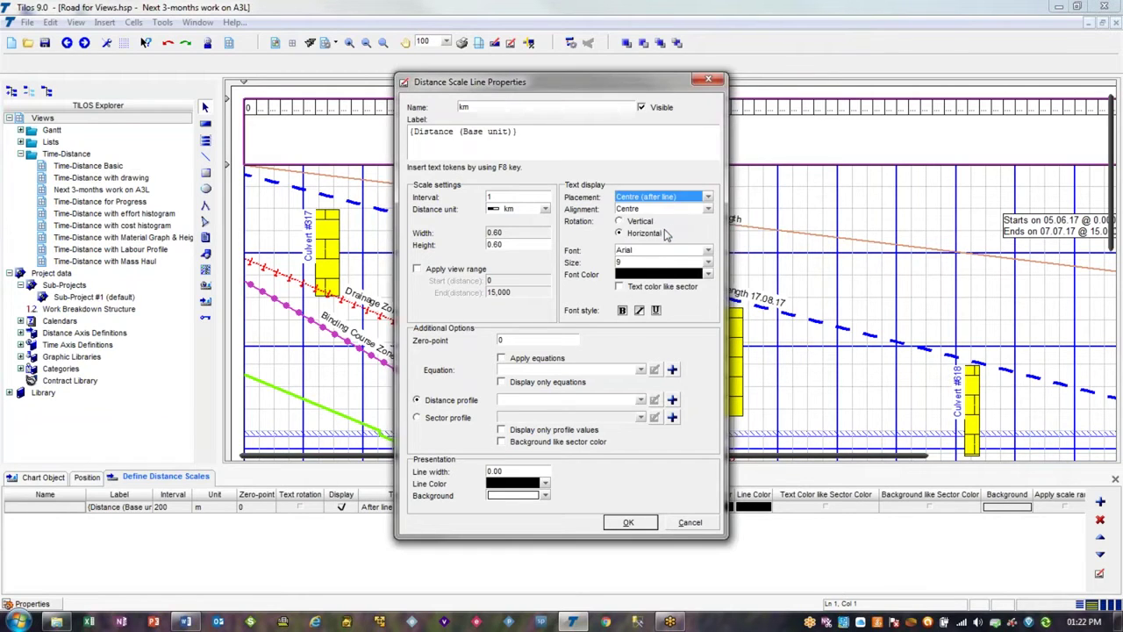
{"action": "left_click", "coordinate": [671, 262]}
{"action": "left_click", "coordinate": [684, 303]}
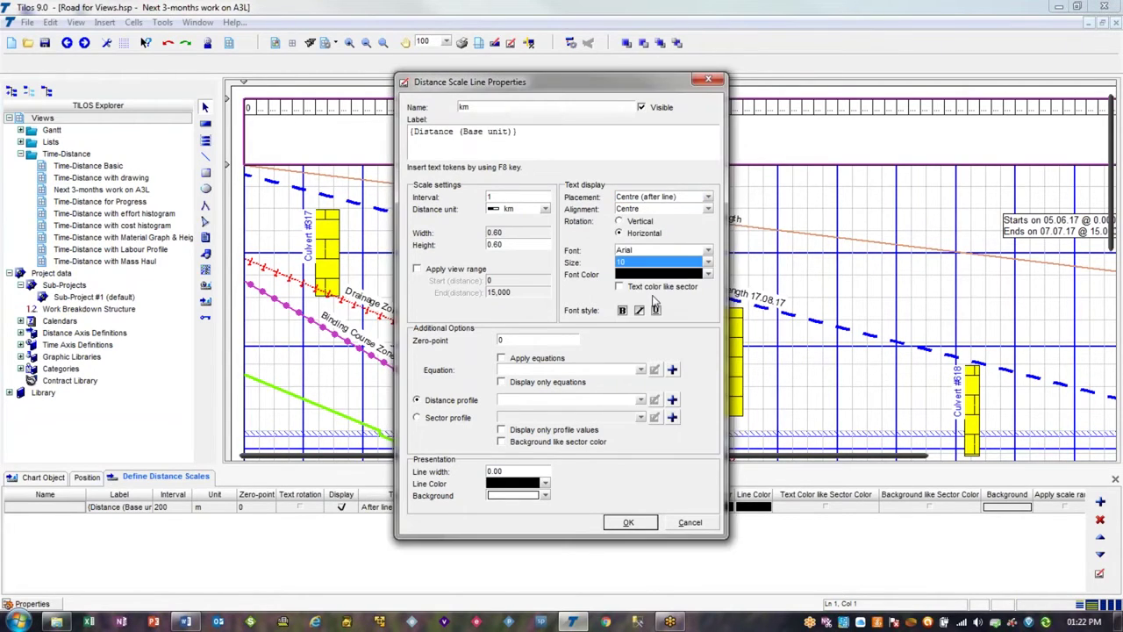
Replace the km scale line's label with the km distance token followed by the text "km", and apply the properties
{"action": "left_click_drag", "start_coordinate": [531, 137], "coordinate": [385, 136]}
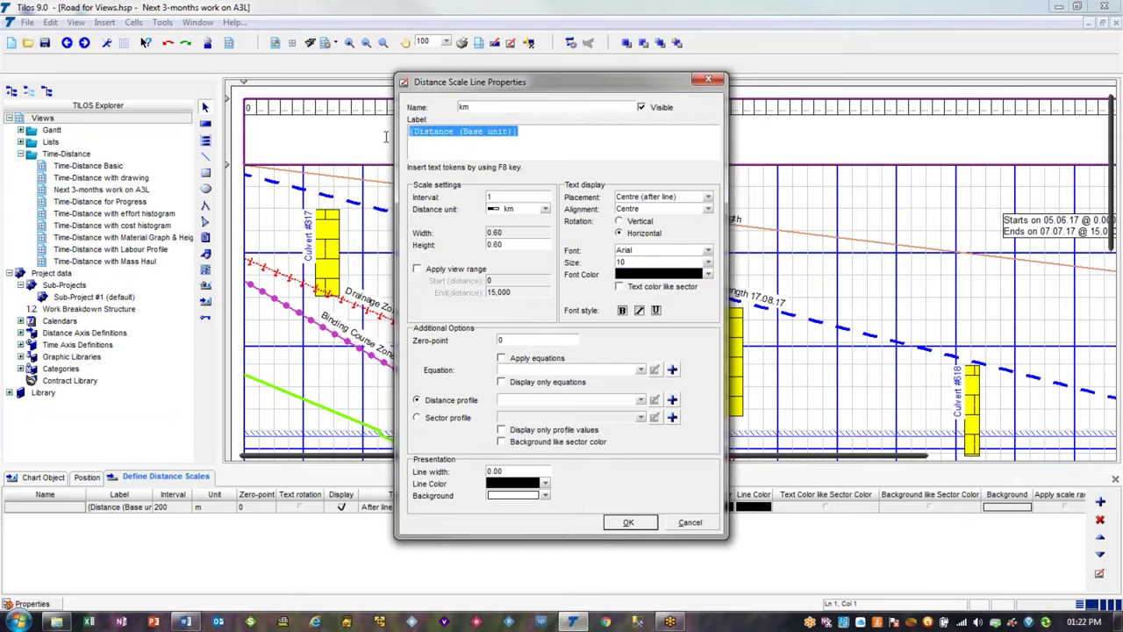
{"action": "key", "text": "Delete"}
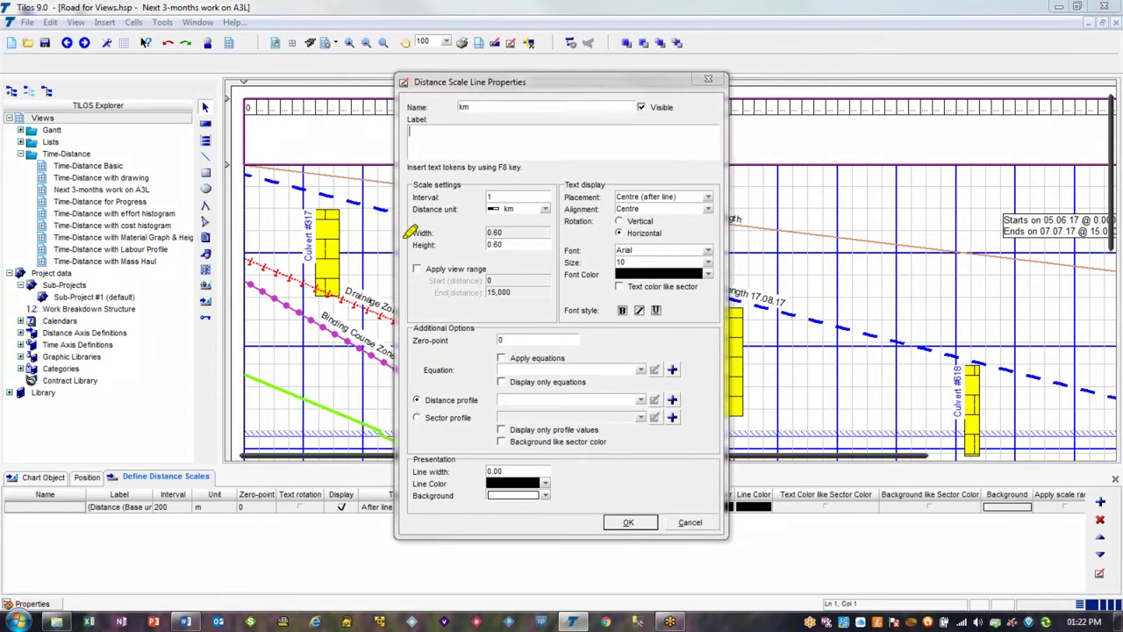
{"action": "left_click_drag", "start_coordinate": [409, 166], "coordinate": [522, 166]}
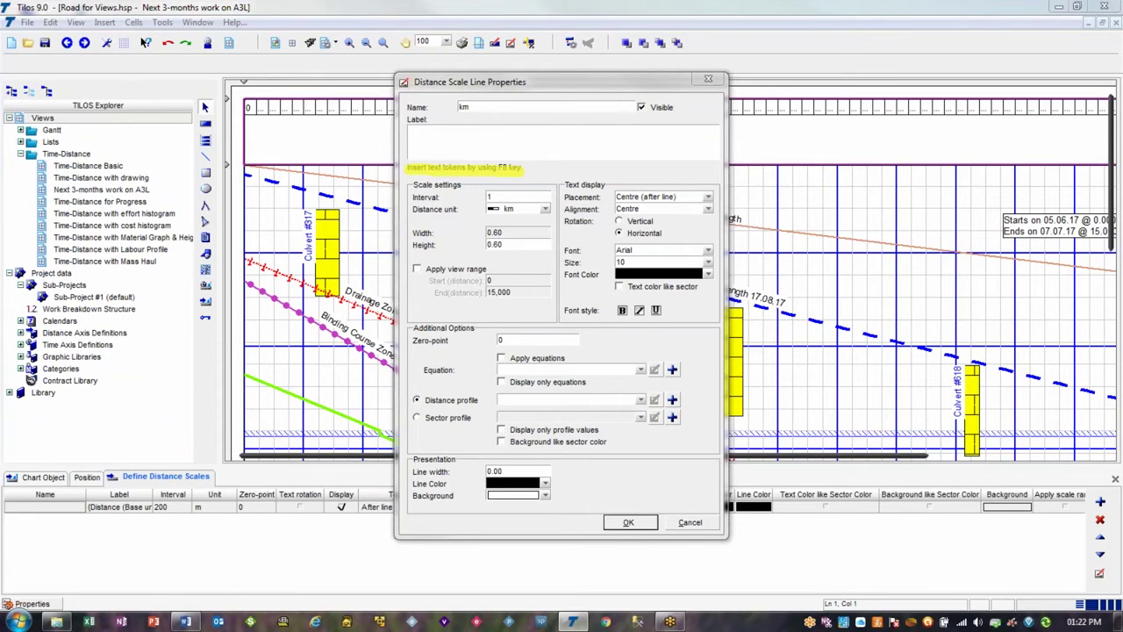
{"action": "key", "text": "Escape"}
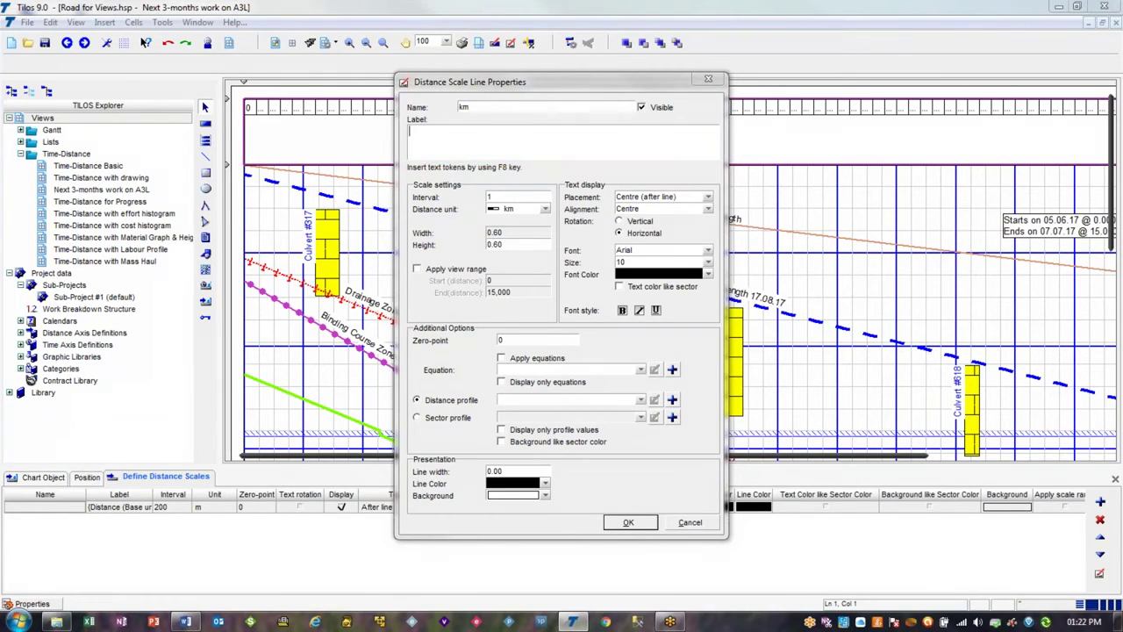
{"action": "left_click", "coordinate": [432, 136]}
{"action": "key", "text": "F8"}
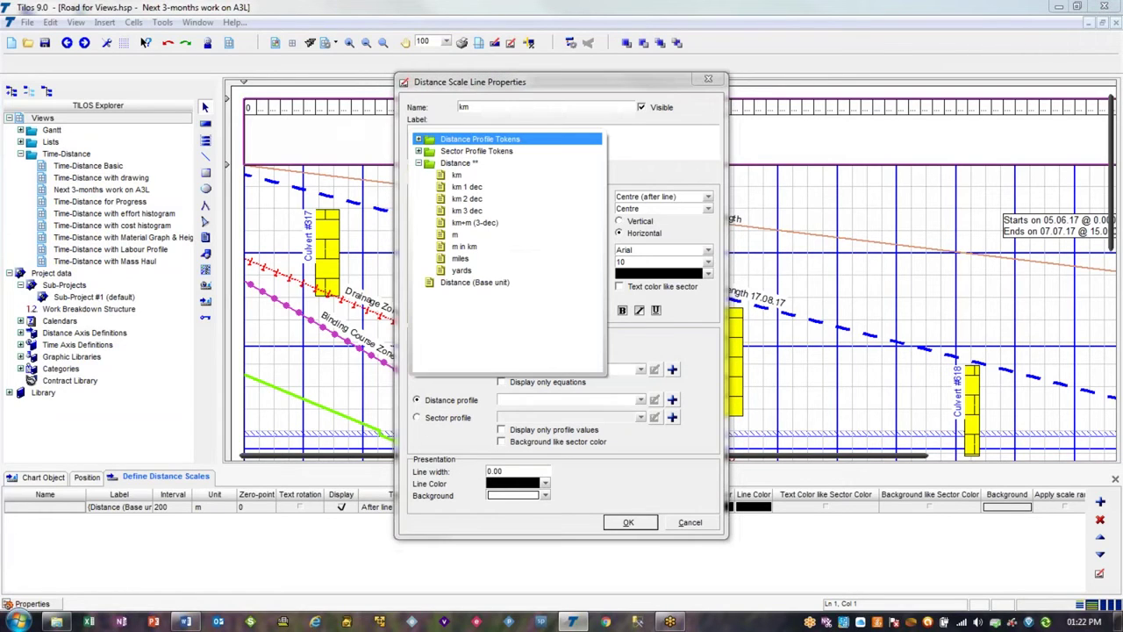
{"action": "left_click", "coordinate": [465, 175]}
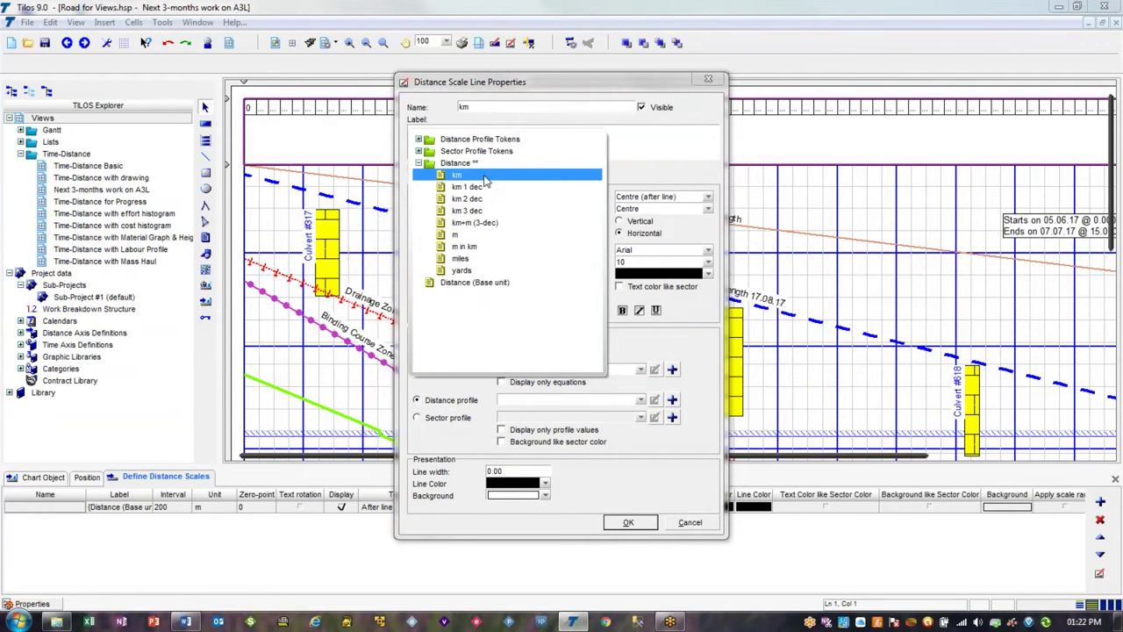
{"action": "double_click", "coordinate": [485, 177]}
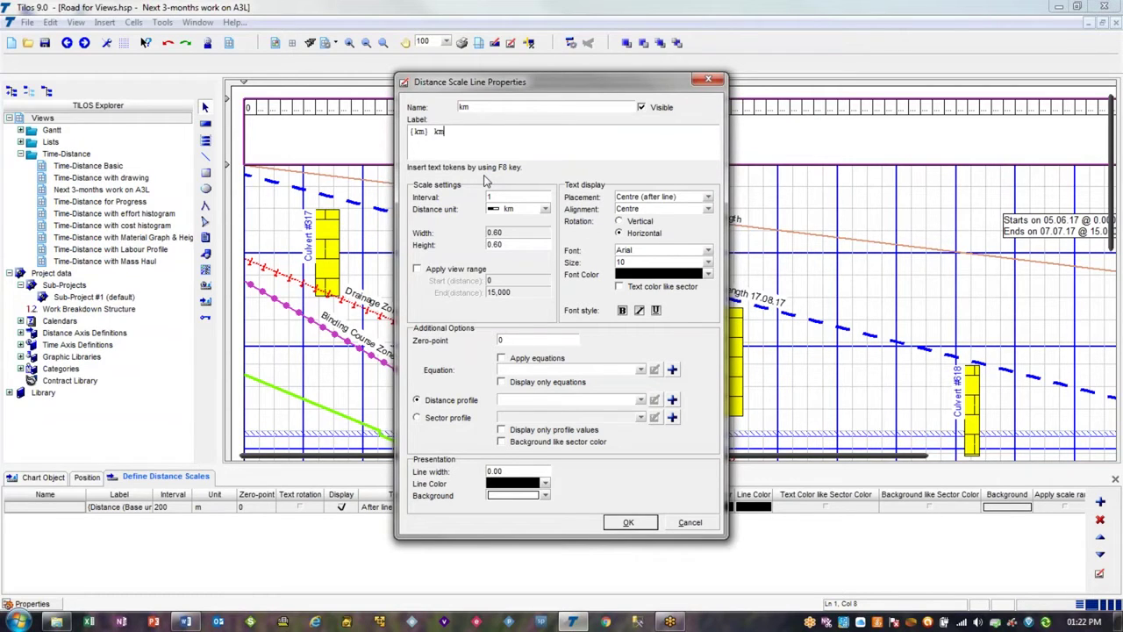
{"action": "left_click", "coordinate": [637, 524]}
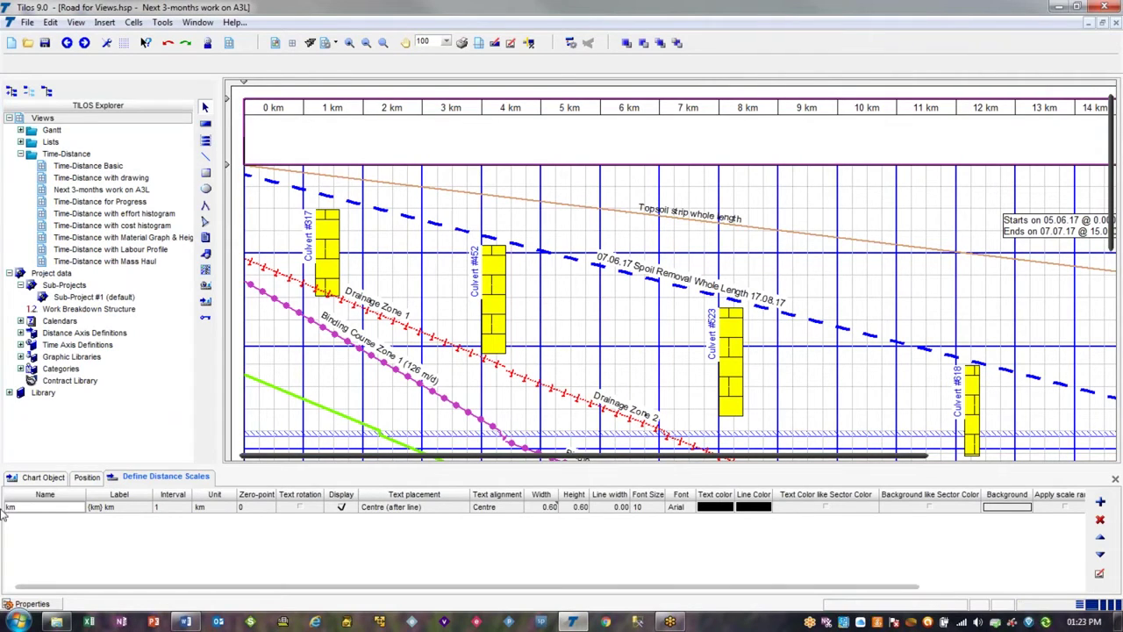
Try the On line and After line text placements for the km scale line, and restore Centre (after line)
{"action": "left_click", "coordinate": [53, 508]}
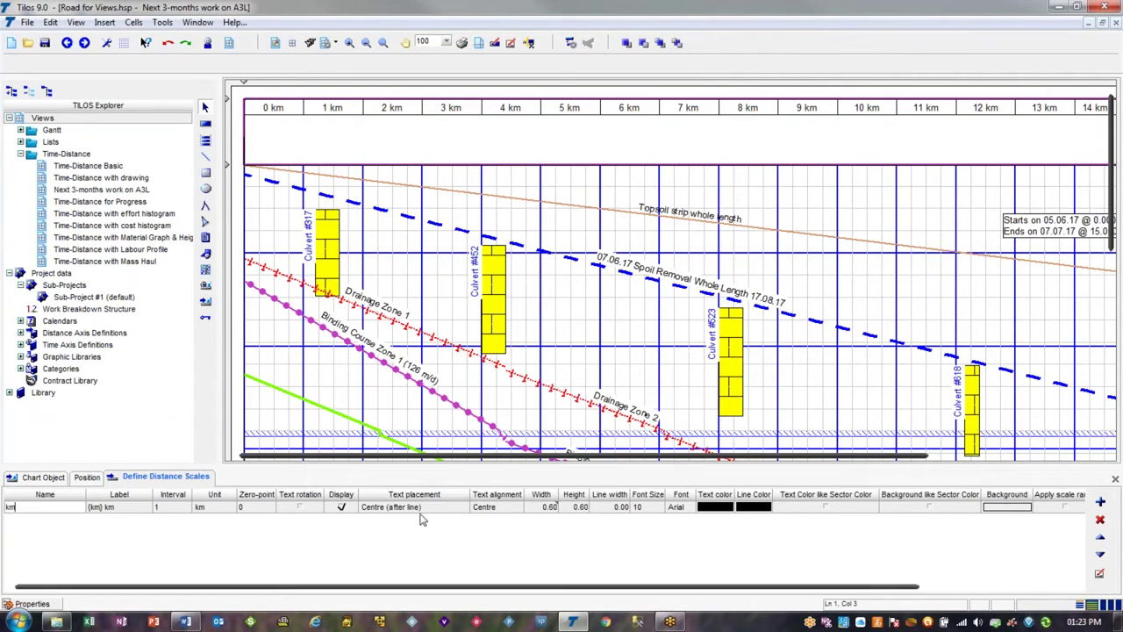
{"action": "left_click", "coordinate": [467, 510]}
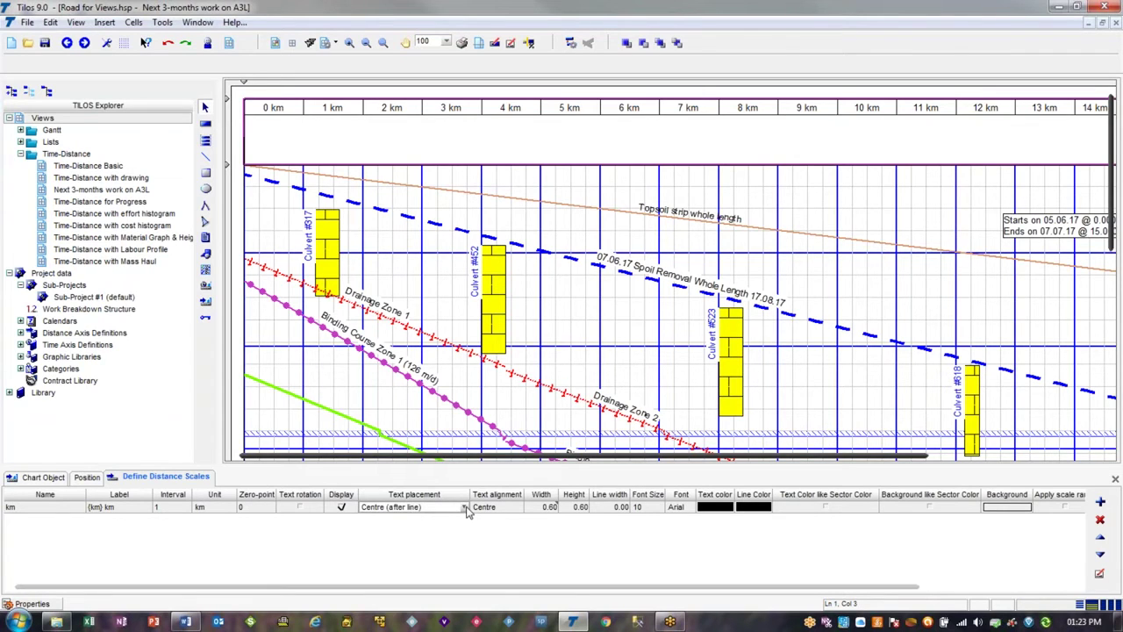
{"action": "left_click", "coordinate": [465, 508]}
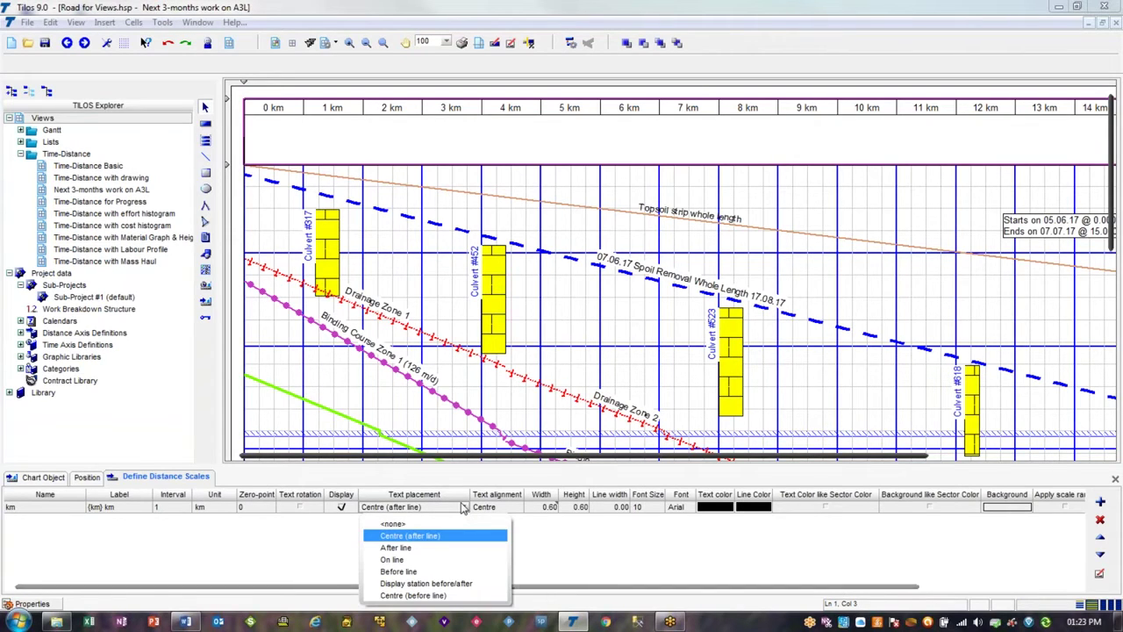
{"action": "left_click", "coordinate": [463, 560]}
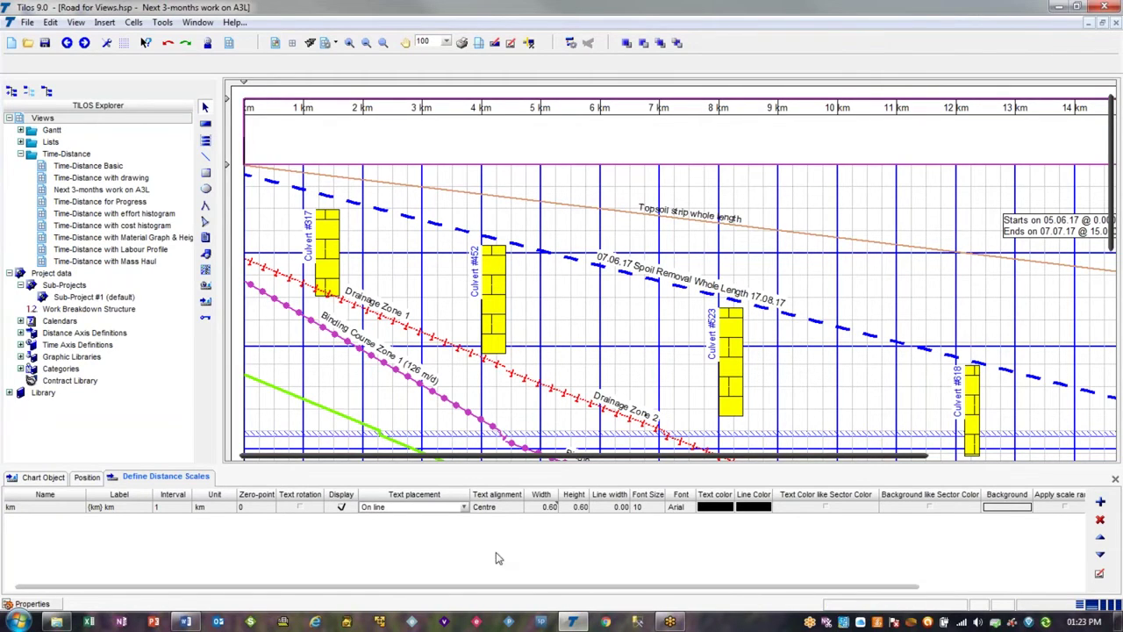
{"action": "left_click", "coordinate": [463, 507]}
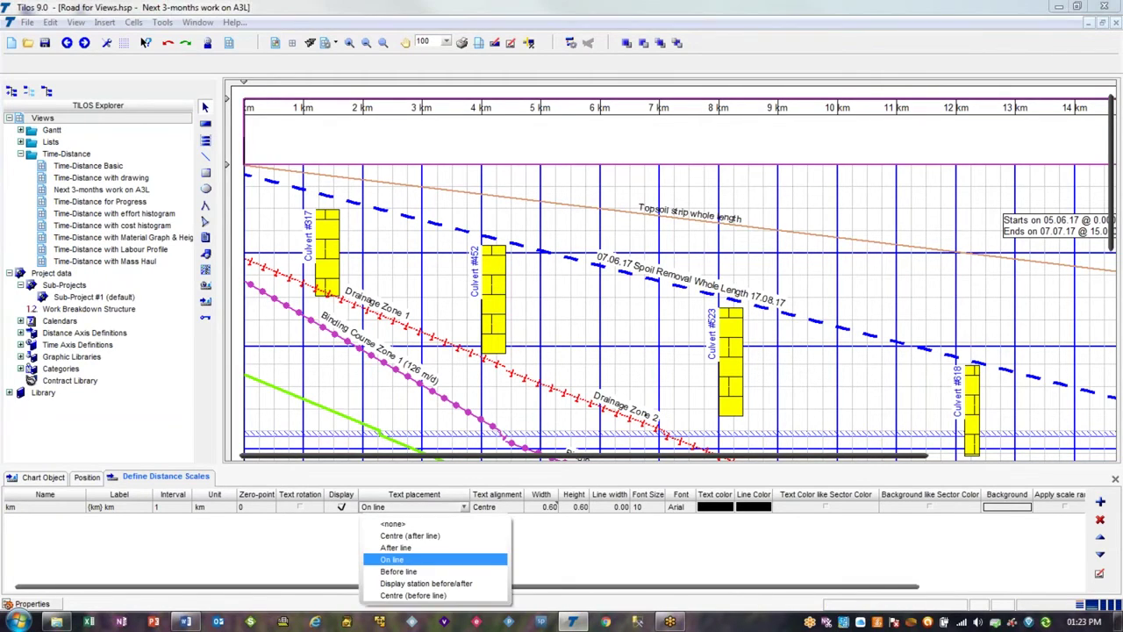
{"action": "left_click", "coordinate": [462, 547]}
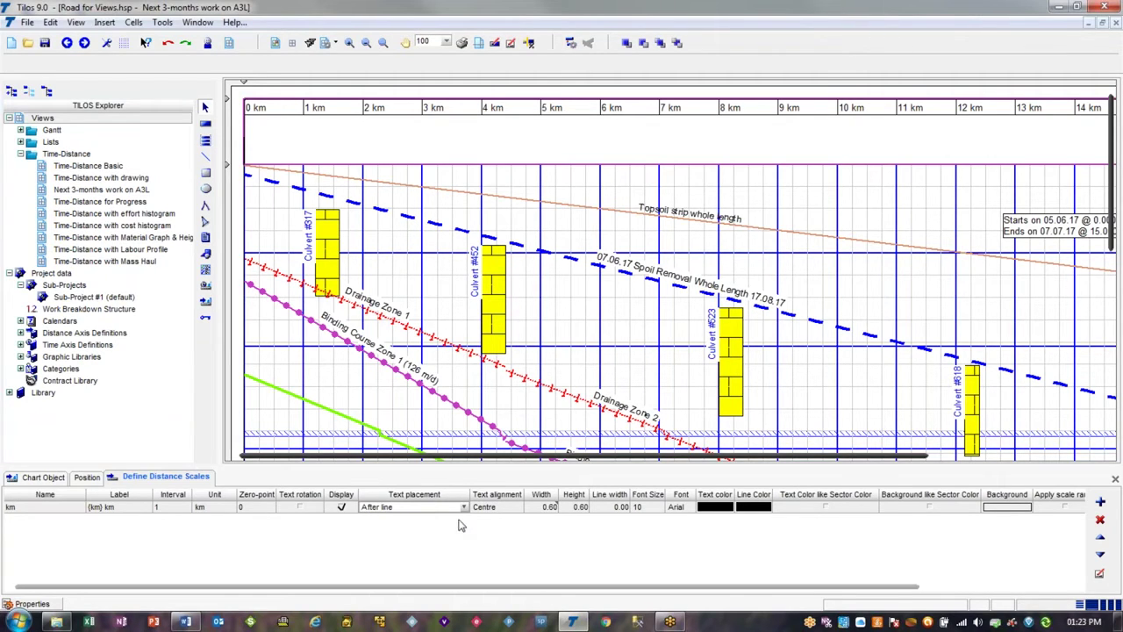
{"action": "left_click", "coordinate": [464, 508]}
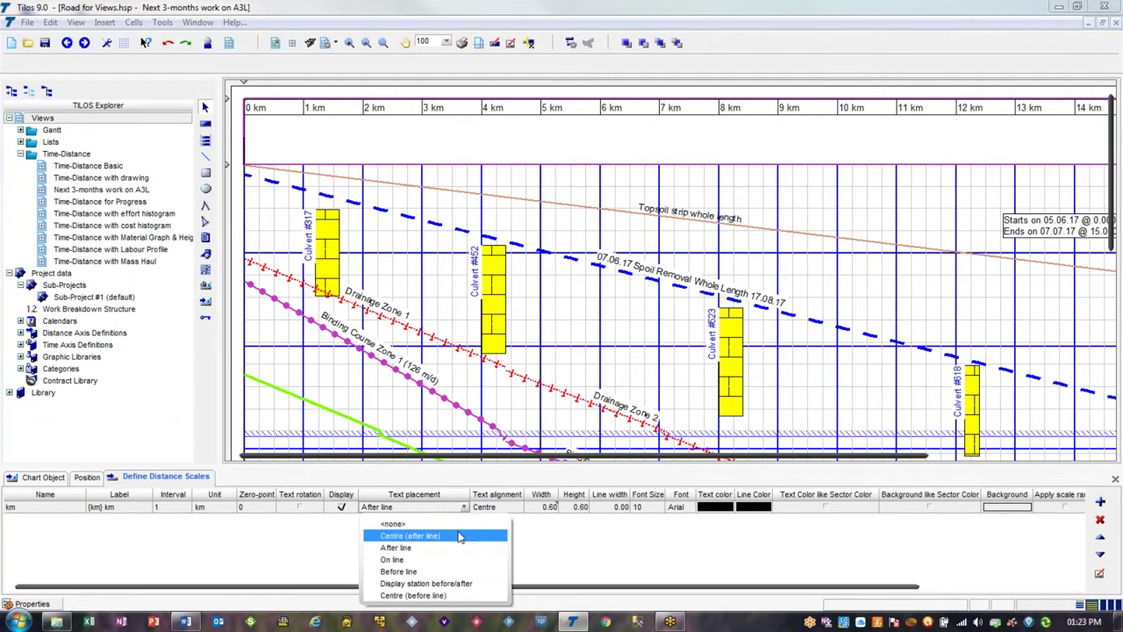
{"action": "left_click", "coordinate": [457, 536]}
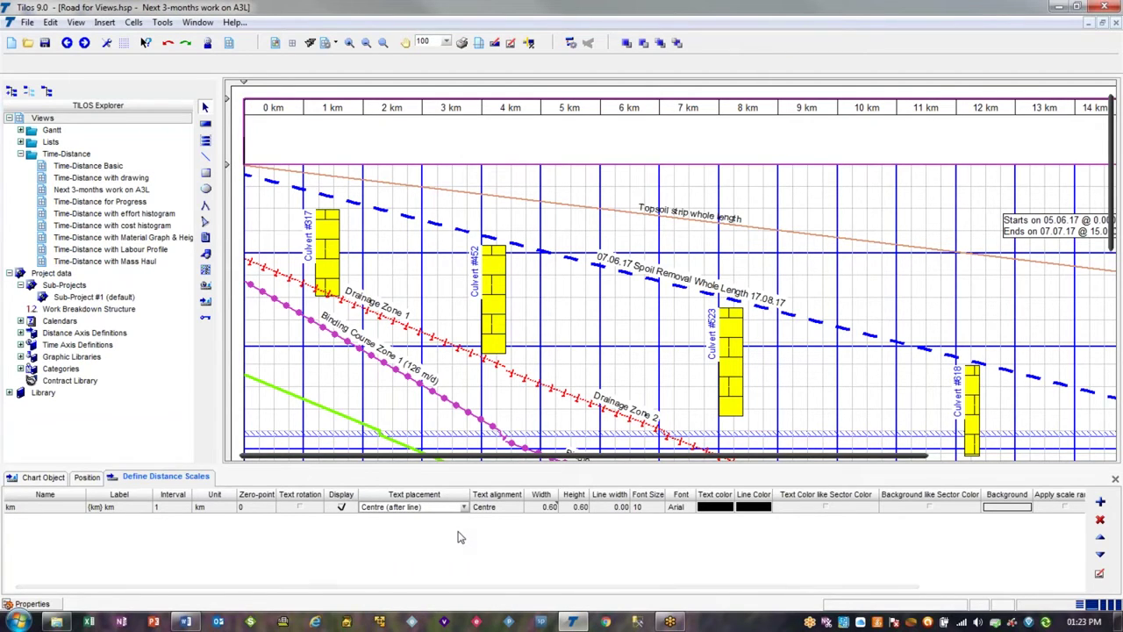
Add a second distance scale line named "250m" with an interval of 250 m and font size 8
{"action": "left_click", "coordinate": [1100, 502]}
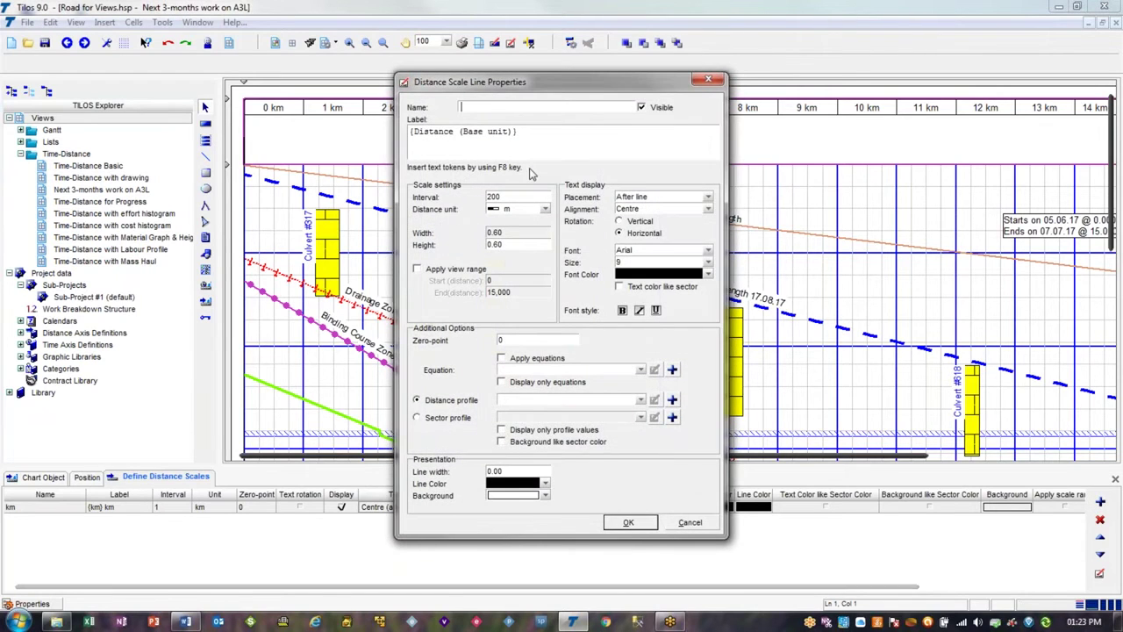
{"action": "type", "text": "25"}
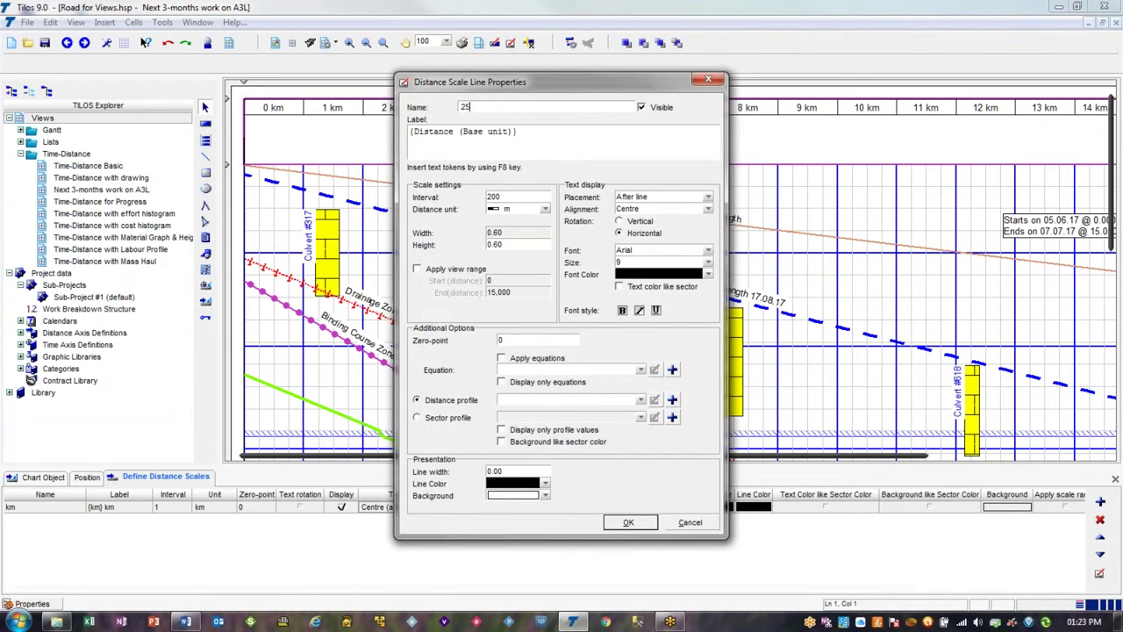
{"action": "key", "text": "Tab"}
{"action": "type", "text": "2"}
{"action": "left_click", "coordinate": [707, 262]}
{"action": "left_click", "coordinate": [677, 279]}
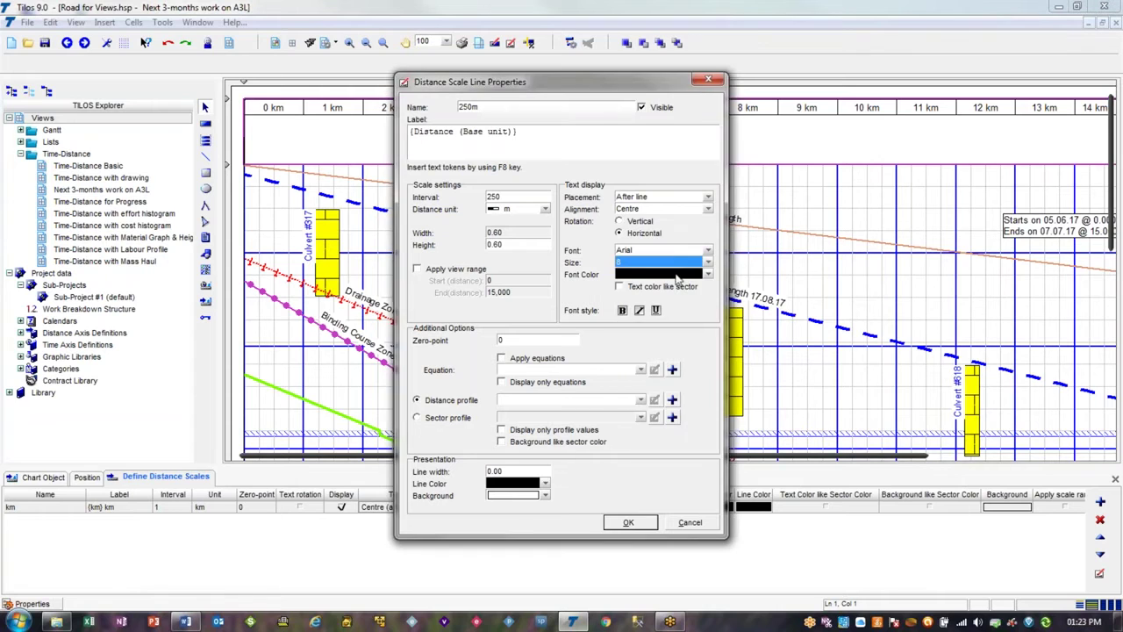
Set the 250m line's text placement to Centre (after line) and its text rotation to Vertical
{"action": "left_click", "coordinate": [707, 196]}
{"action": "left_click", "coordinate": [666, 226]}
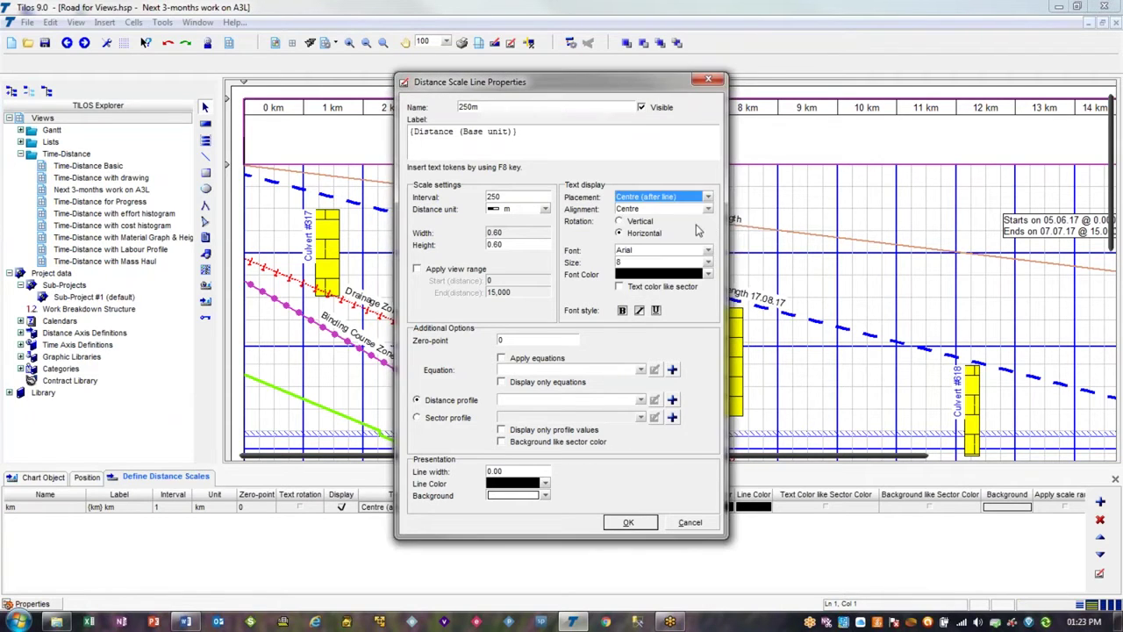
{"action": "left_click", "coordinate": [642, 222]}
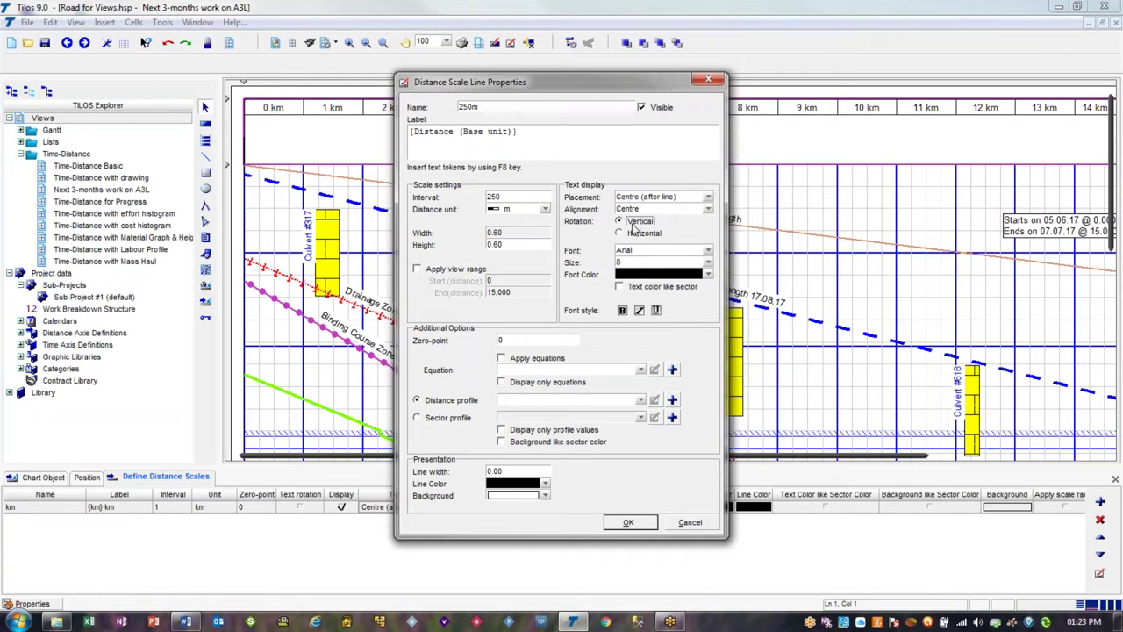
Replace the 250m line's label with the distance token m, and apply the properties
{"action": "left_click_drag", "start_coordinate": [516, 131], "coordinate": [396, 130]}
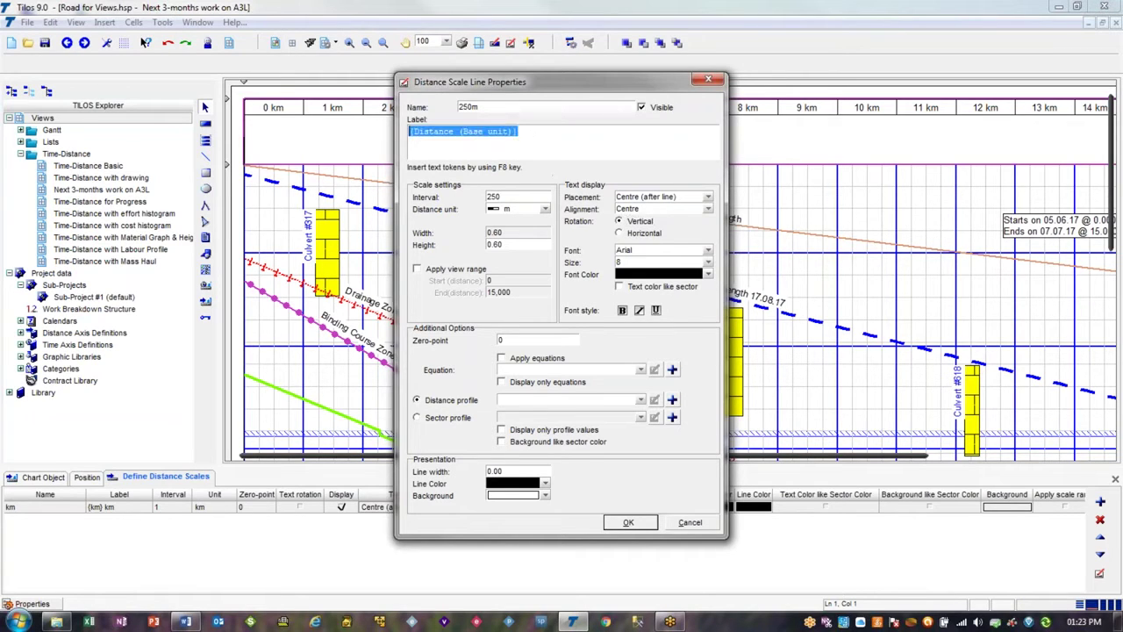
{"action": "key", "text": "Delete"}
{"action": "key", "text": "F8"}
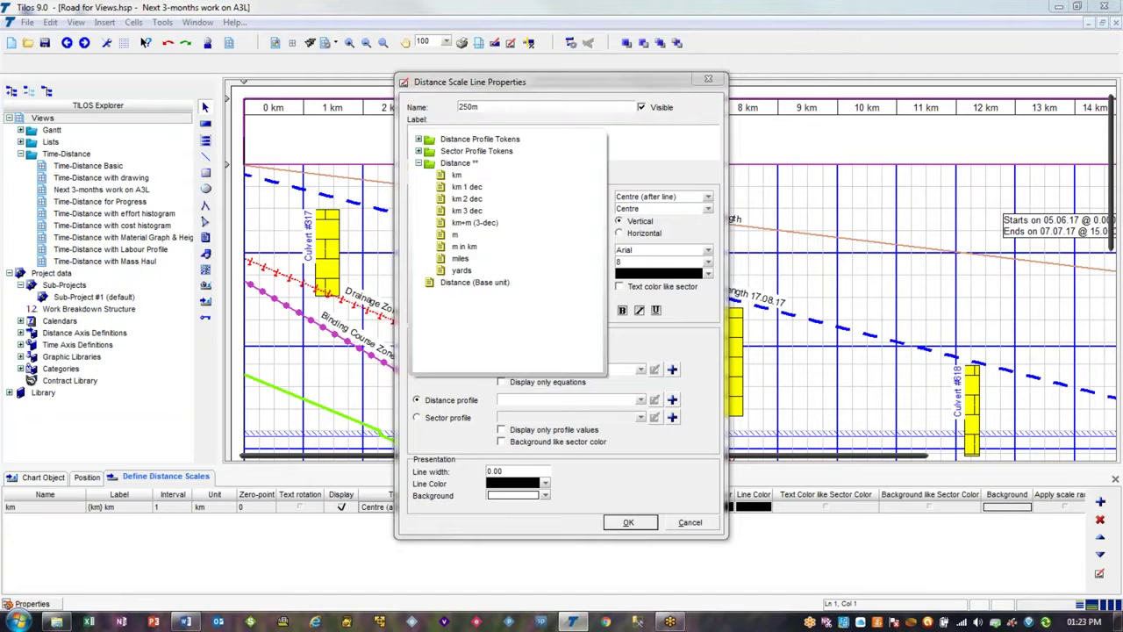
{"action": "left_click", "coordinate": [470, 236]}
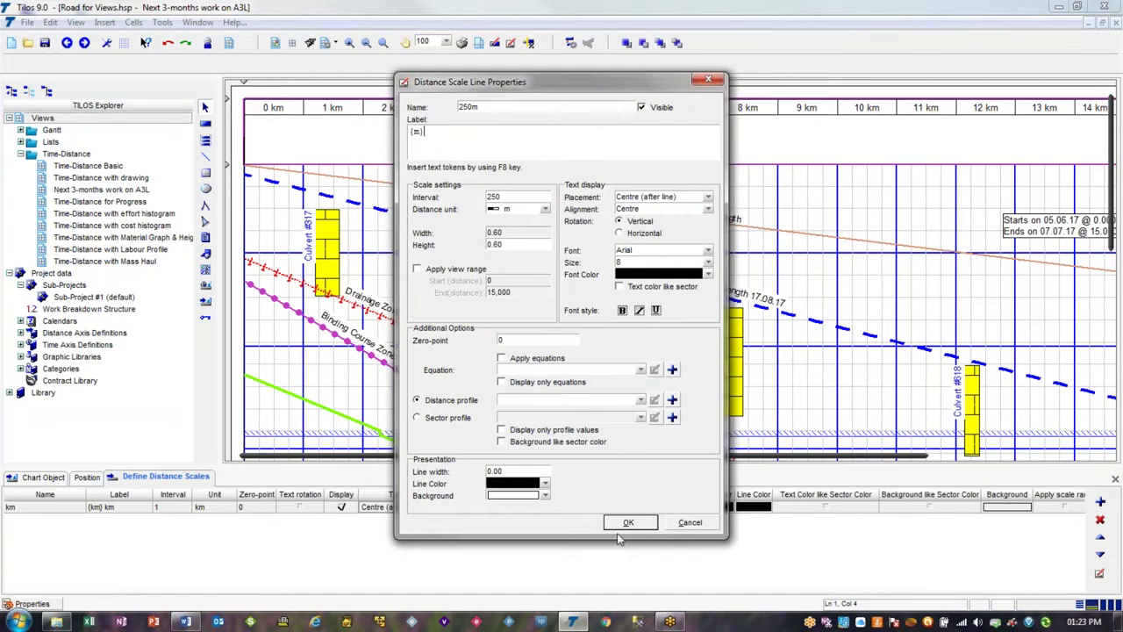
{"action": "left_click", "coordinate": [628, 522]}
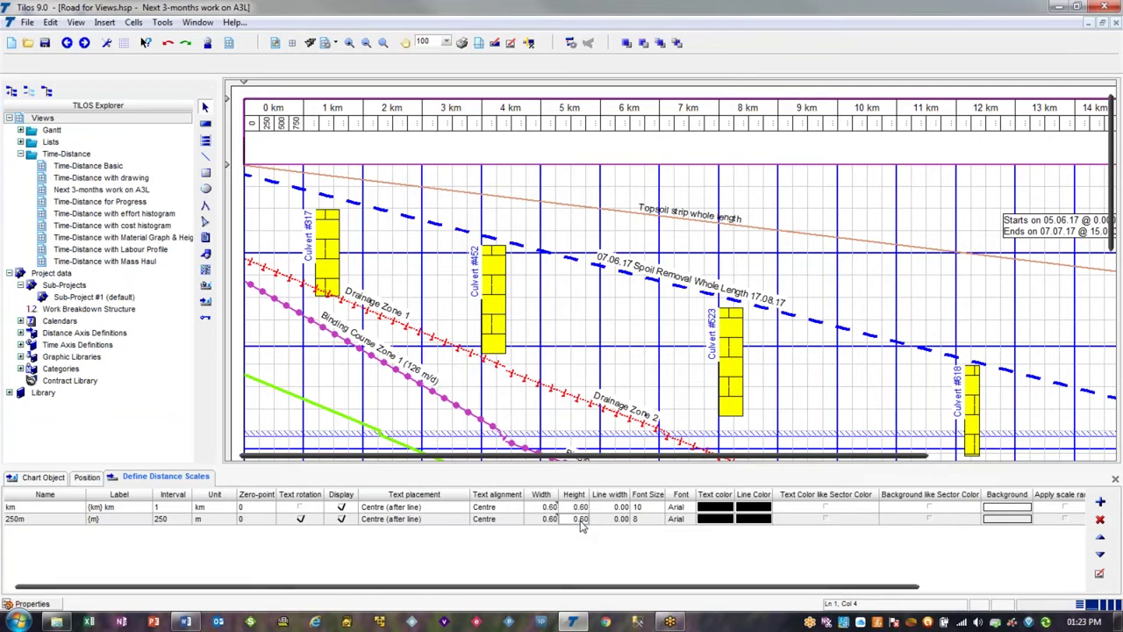
Try heights of 0.8 and 1 for the 250m scale line
{"action": "type", "text": "0.8"}
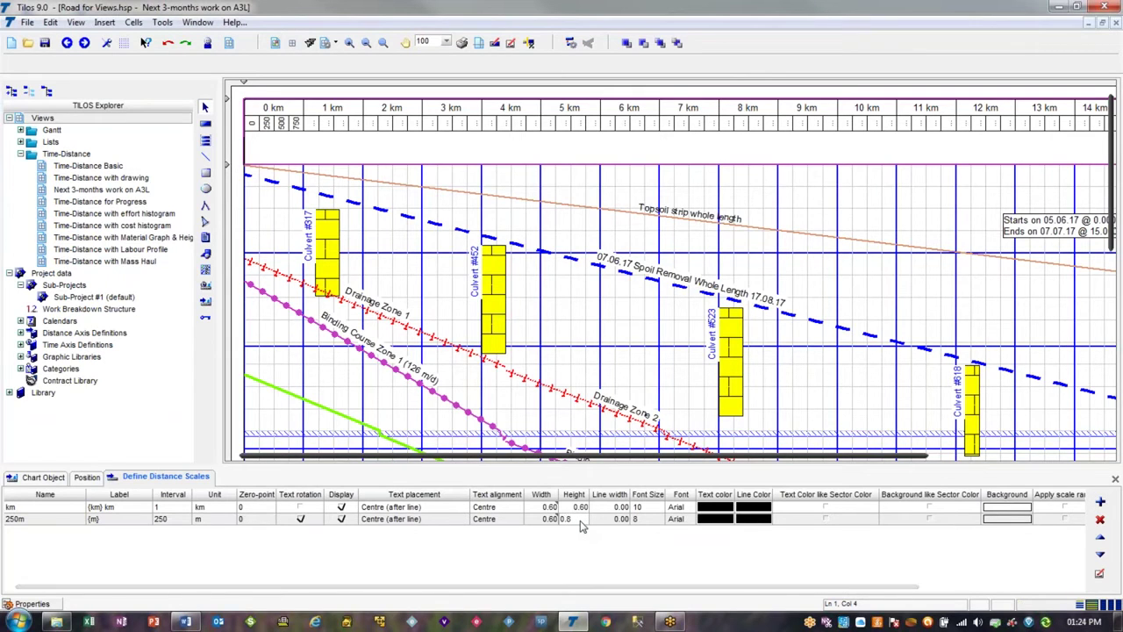
{"action": "key", "text": "Return"}
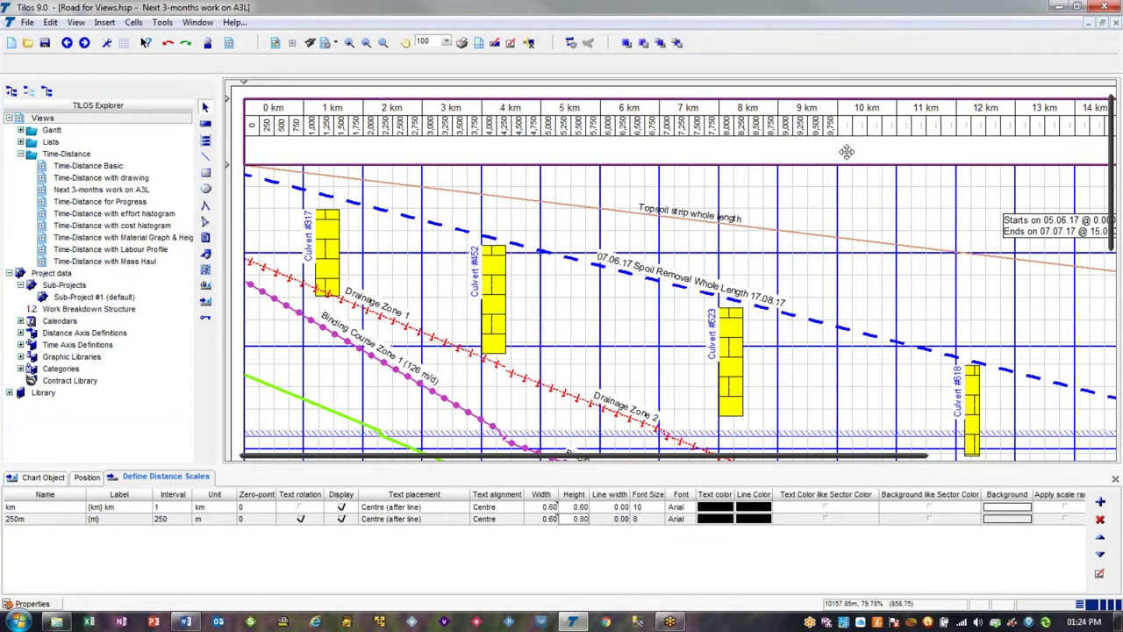
{"action": "left_click", "coordinate": [575, 520]}
{"action": "key", "text": "BackSpace"}
{"action": "key", "text": "BackSpace"}
{"action": "key", "text": "BackSpace"}
{"action": "key", "text": "BackSpace"}
{"action": "type", "text": "1"}
{"action": "key", "text": "Return"}
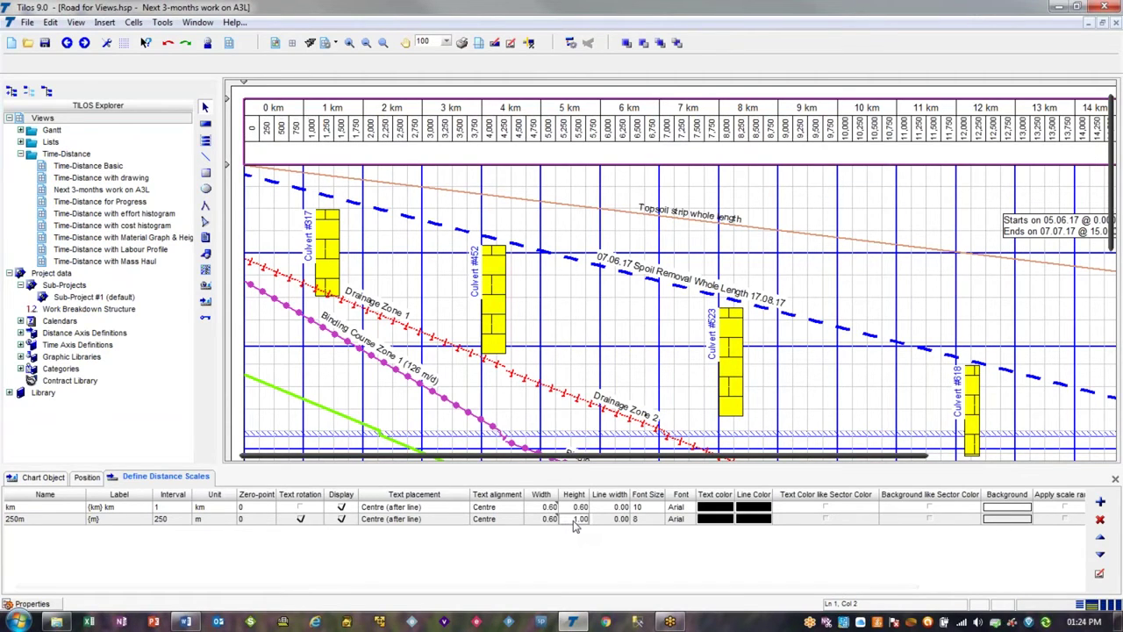
Set the 250m scale line's height to 0.8
{"action": "left_click", "coordinate": [654, 520]}
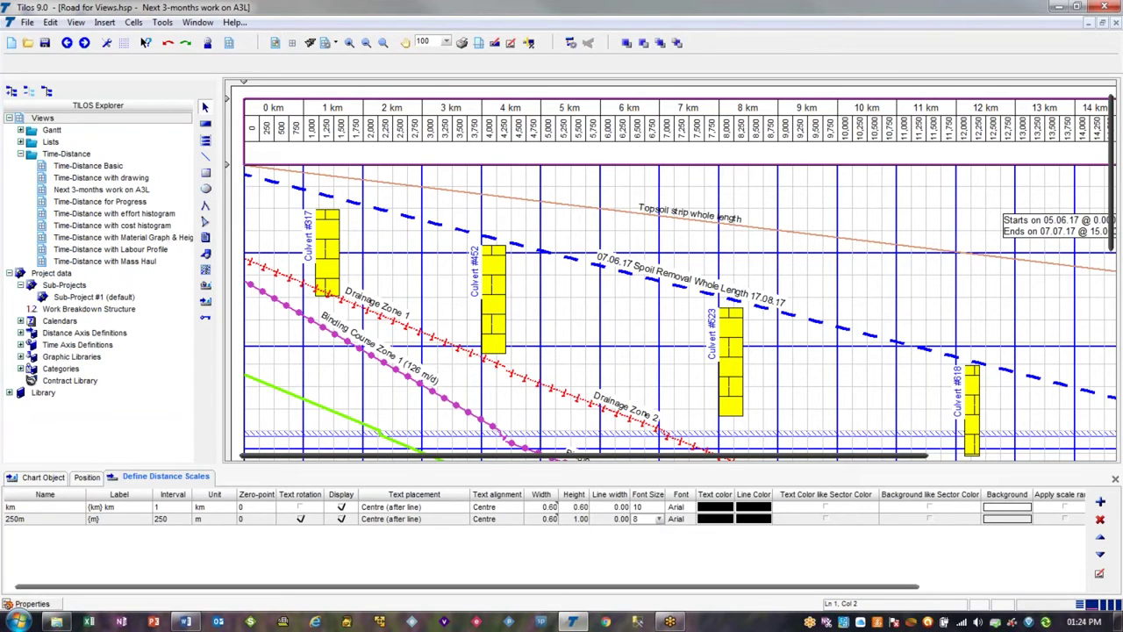
{"action": "left_click", "coordinate": [156, 522]}
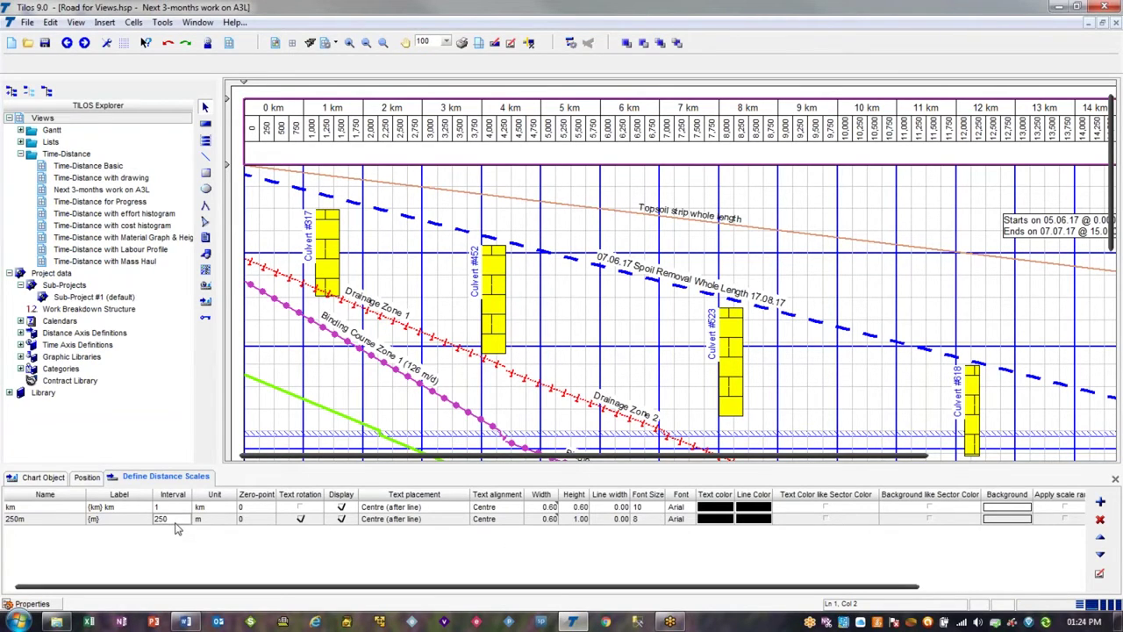
{"action": "left_click", "coordinate": [568, 521]}
{"action": "type", "text": "0.8"}
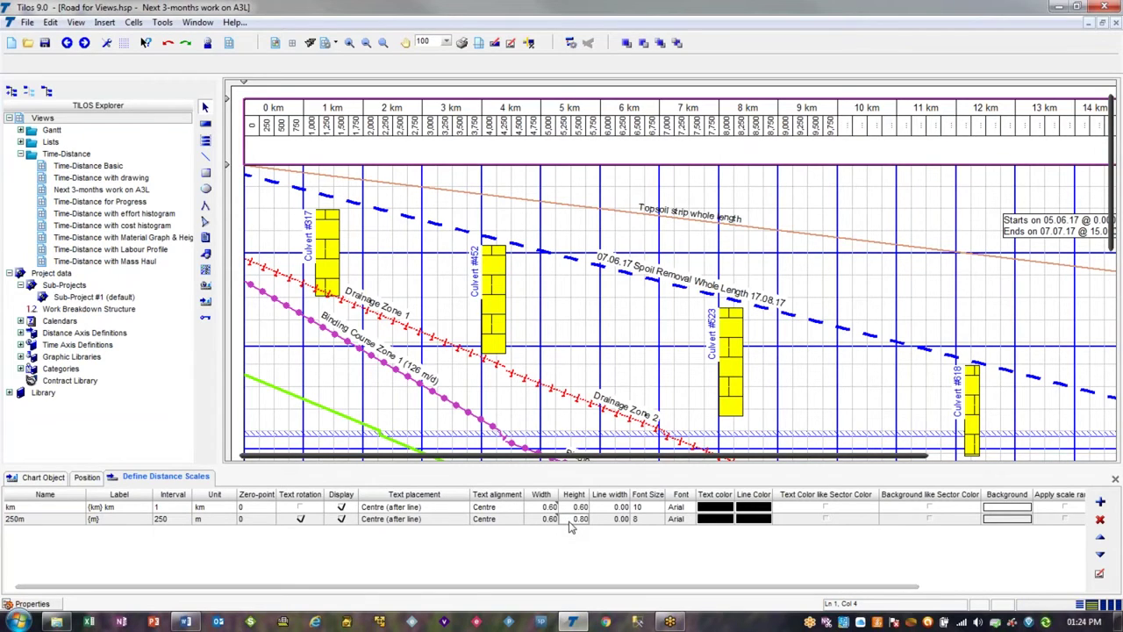
Replace the 250m scale line's label with the distance token "m in km", and apply the properties
{"action": "double_click", "coordinate": [68, 524]}
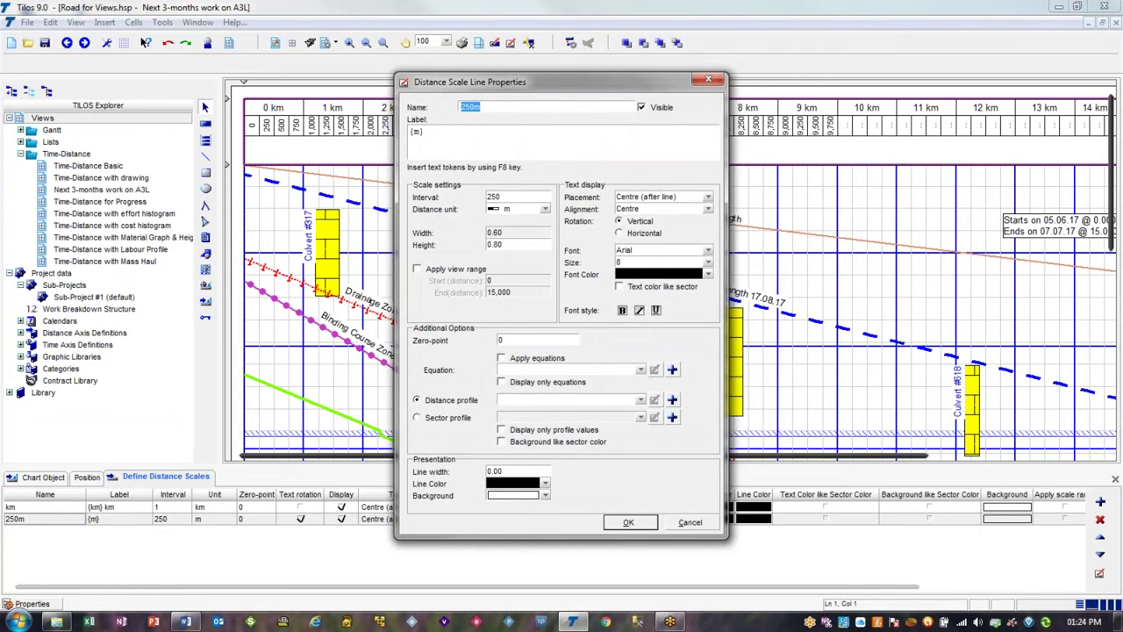
{"action": "key", "text": "Tab"}
{"action": "key", "text": "Delete"}
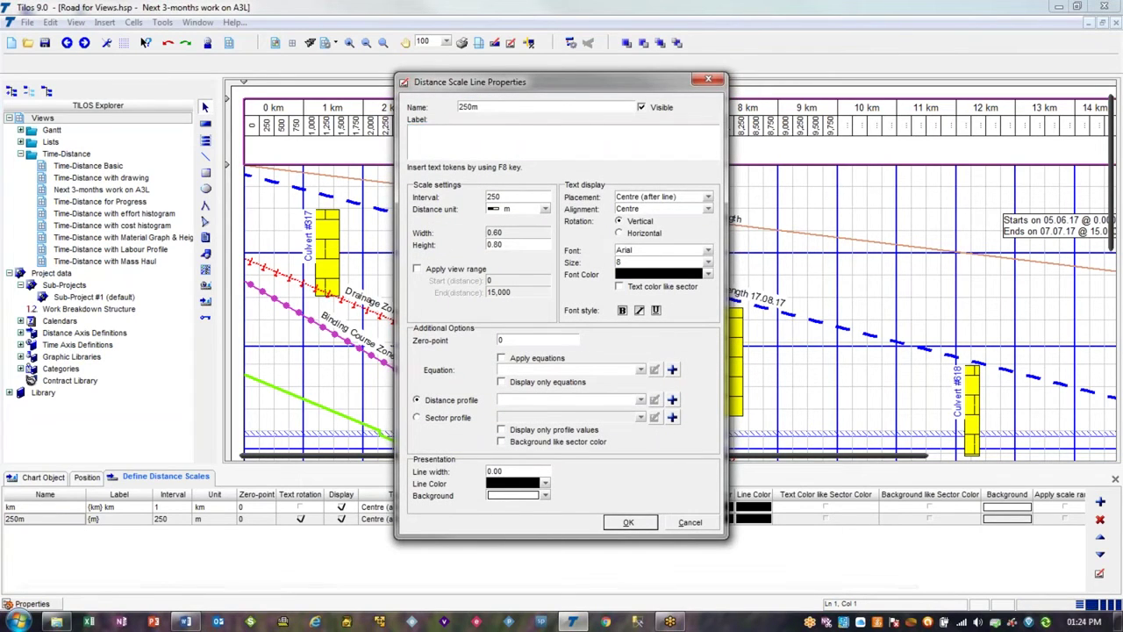
{"action": "key", "text": "F8"}
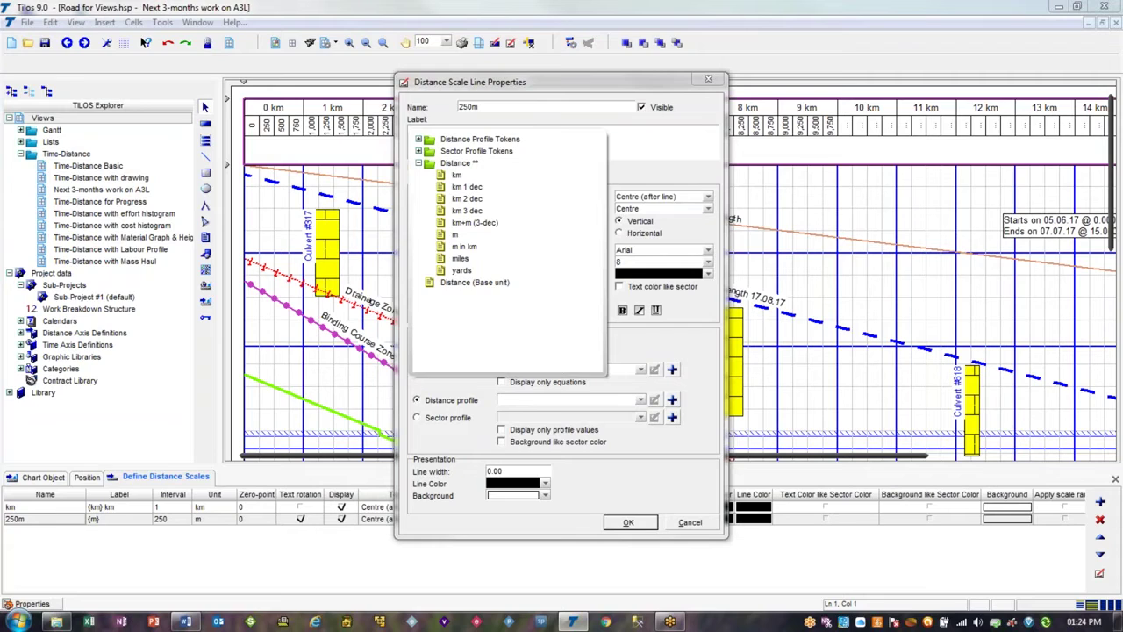
{"action": "left_click", "coordinate": [511, 249]}
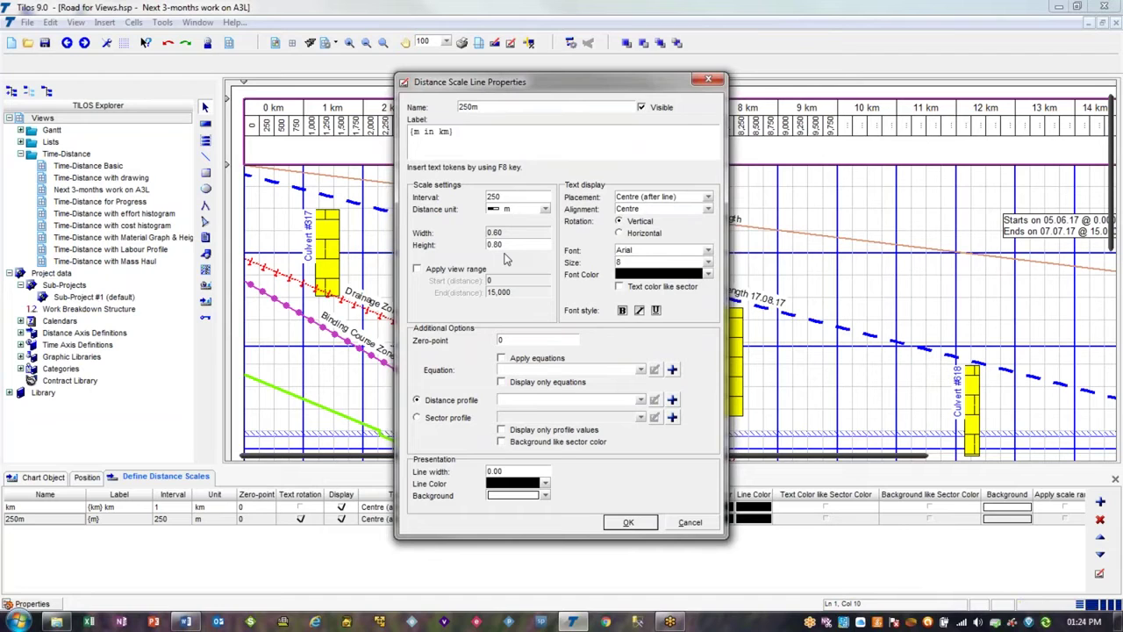
{"action": "left_click", "coordinate": [628, 522]}
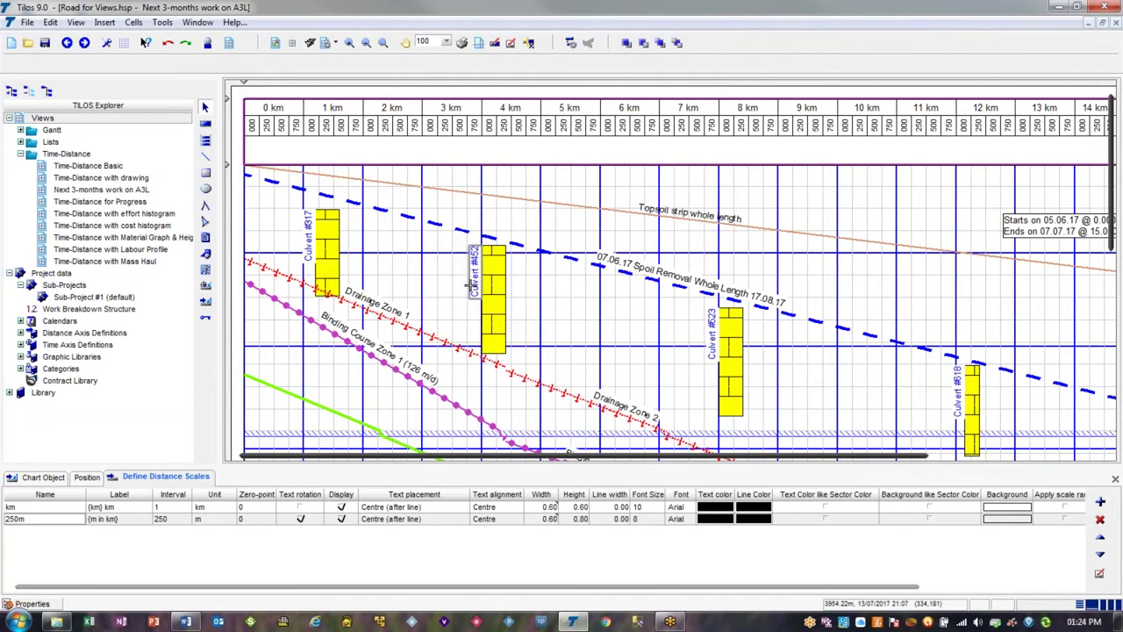
Shrink the distance scale row so its lower boundary sits directly beneath the 250m scale line
{"action": "left_click_drag", "start_coordinate": [229, 164], "coordinate": [231, 136]}
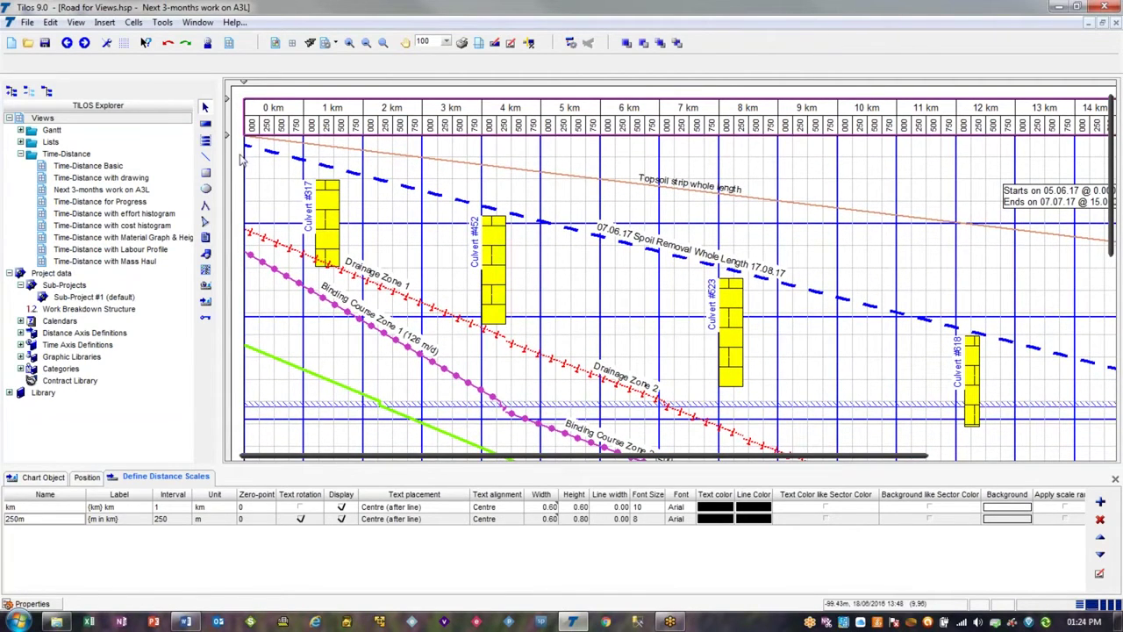
{"action": "left_click", "coordinate": [255, 160]}
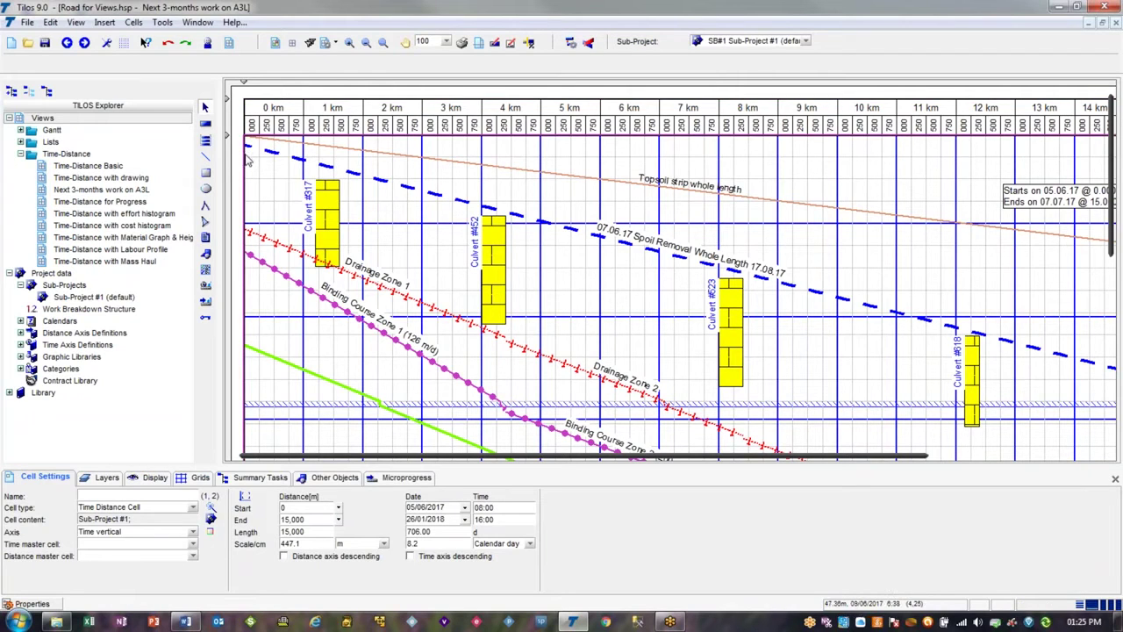
Add a column to the view's cell layout, in front of the distance scale and time-distance cells
{"action": "left_click", "coordinate": [237, 160]}
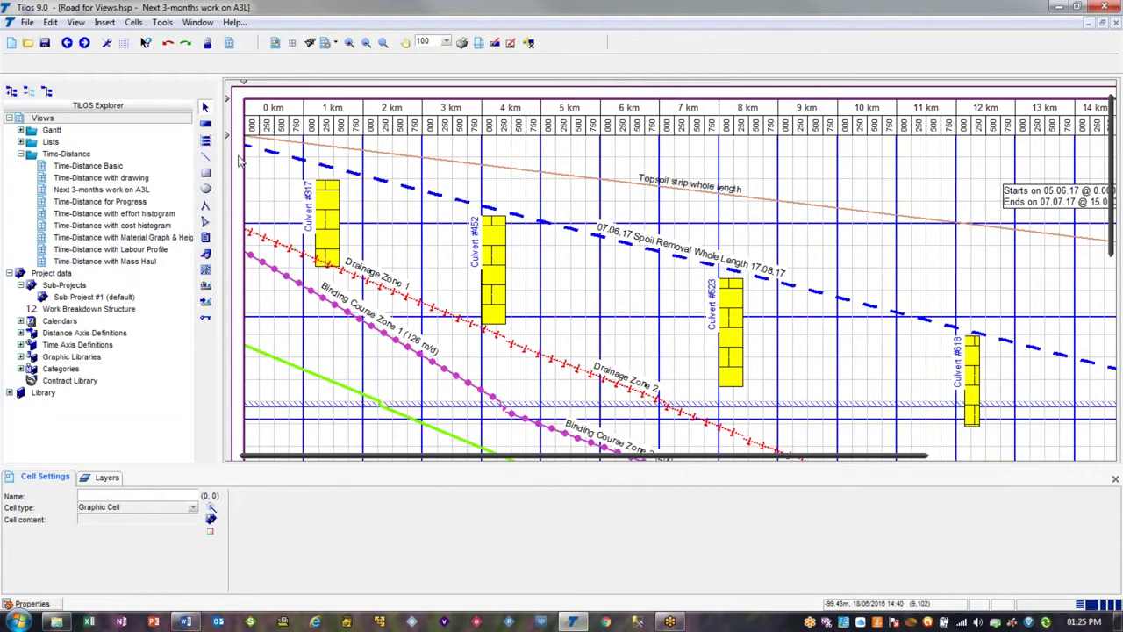
{"action": "left_click", "coordinate": [133, 22]}
{"action": "mouse_move", "coordinate": [154, 51]}
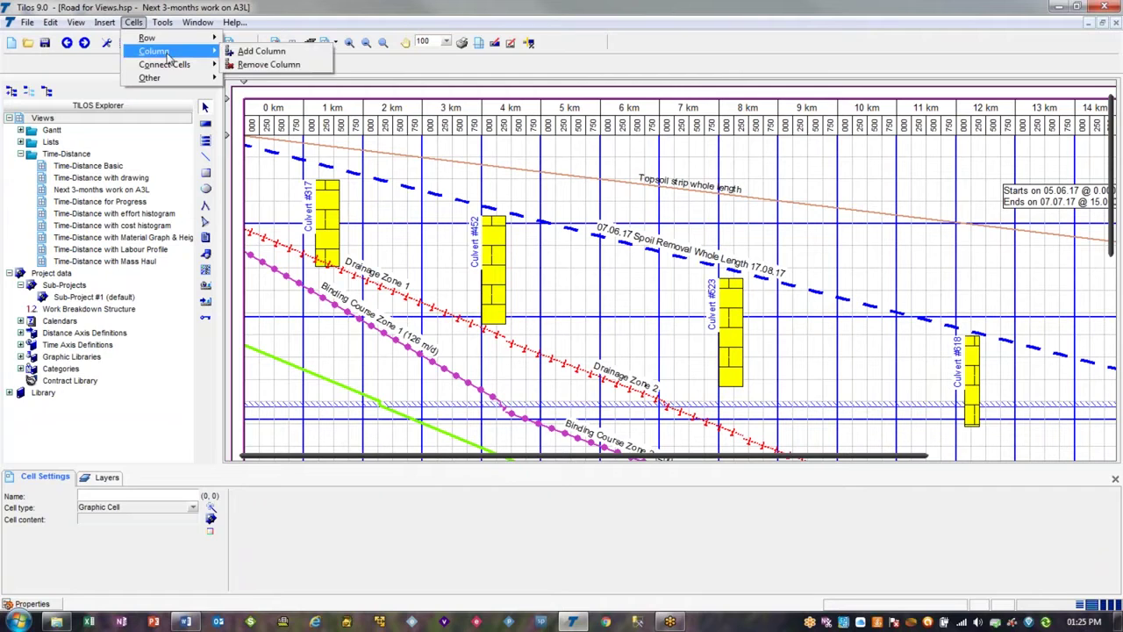
{"action": "left_click", "coordinate": [257, 51]}
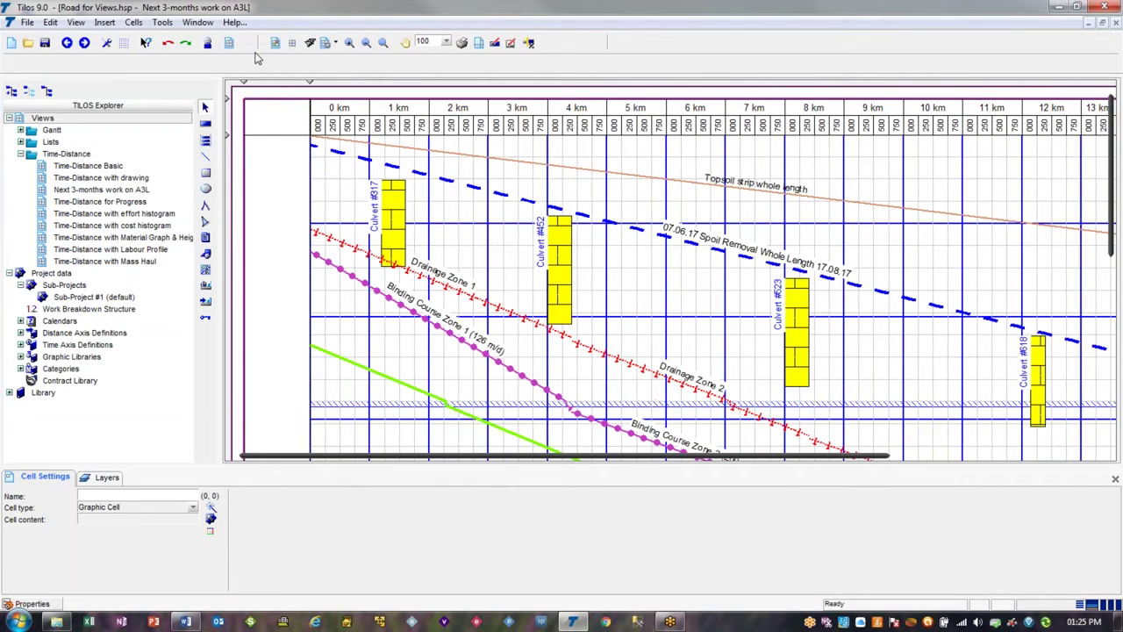
Use the cell wizard to make the empty cell beside the time-distance cell a Time Cell, with new content containing a times scale
{"action": "left_click", "coordinate": [282, 235]}
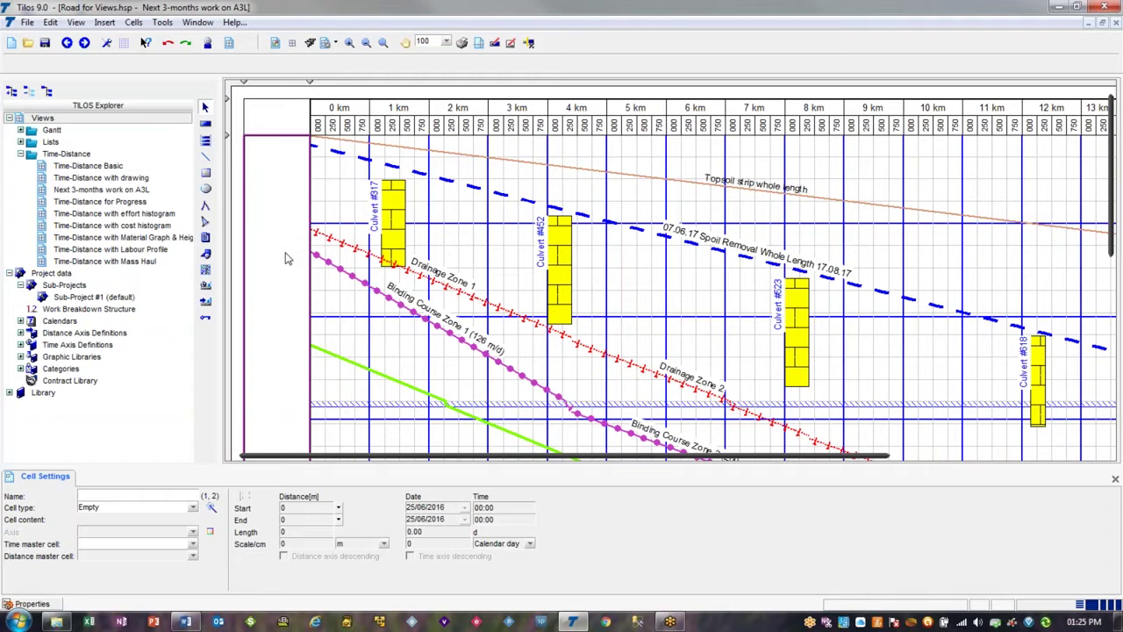
{"action": "left_click", "coordinate": [133, 22]}
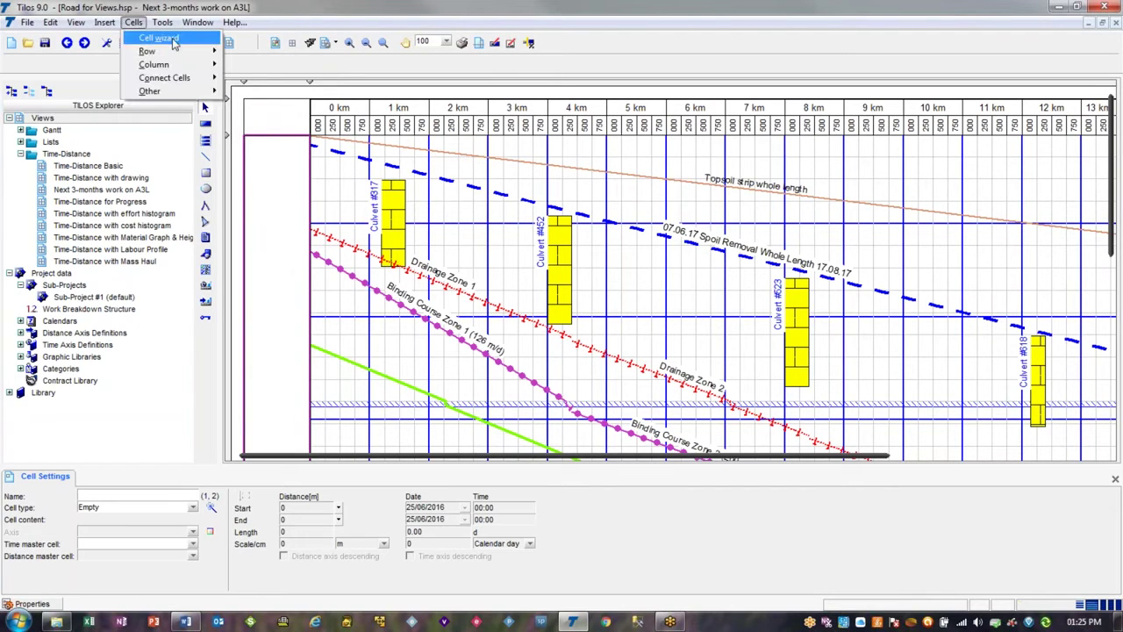
{"action": "left_click", "coordinate": [158, 38]}
{"action": "left_click", "coordinate": [606, 299]}
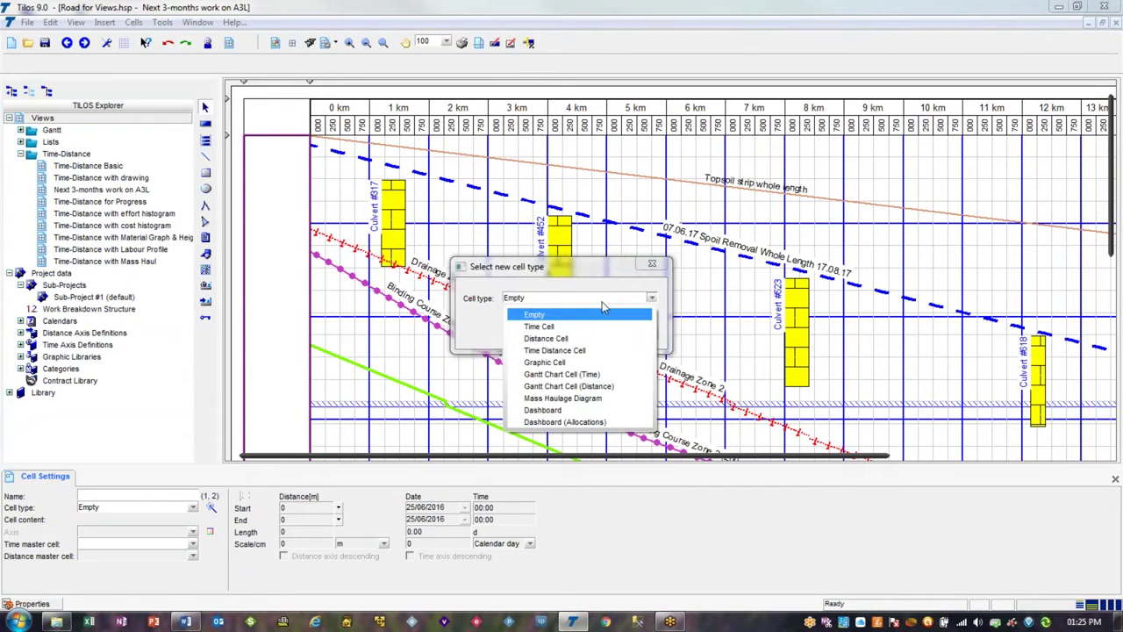
{"action": "left_click", "coordinate": [594, 322]}
{"action": "left_click", "coordinate": [597, 333]}
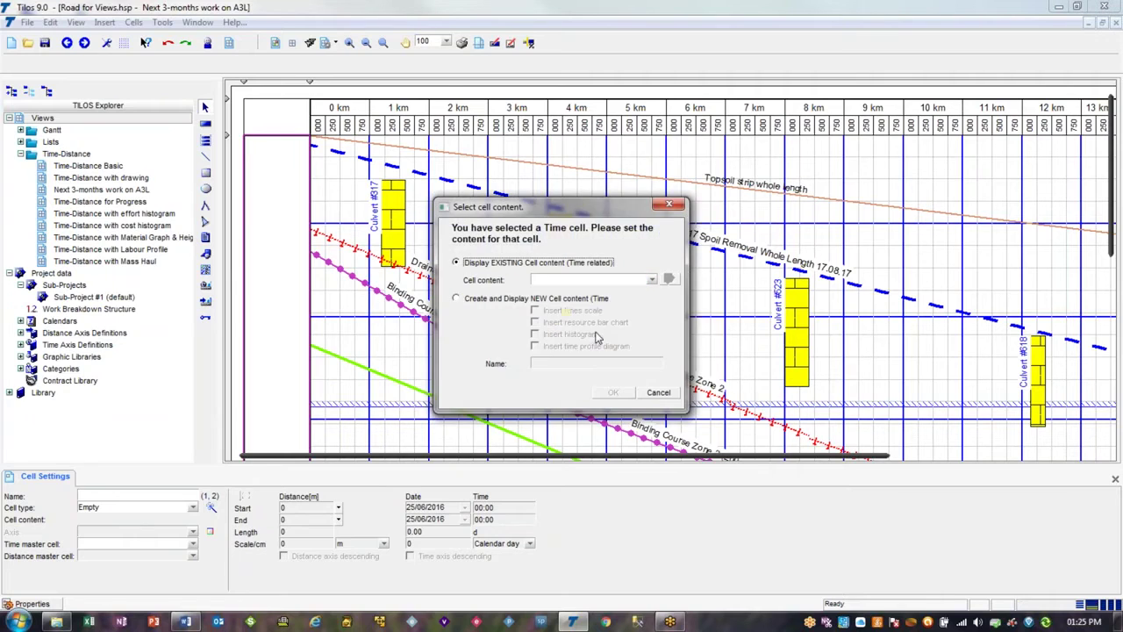
{"action": "left_click", "coordinate": [456, 298]}
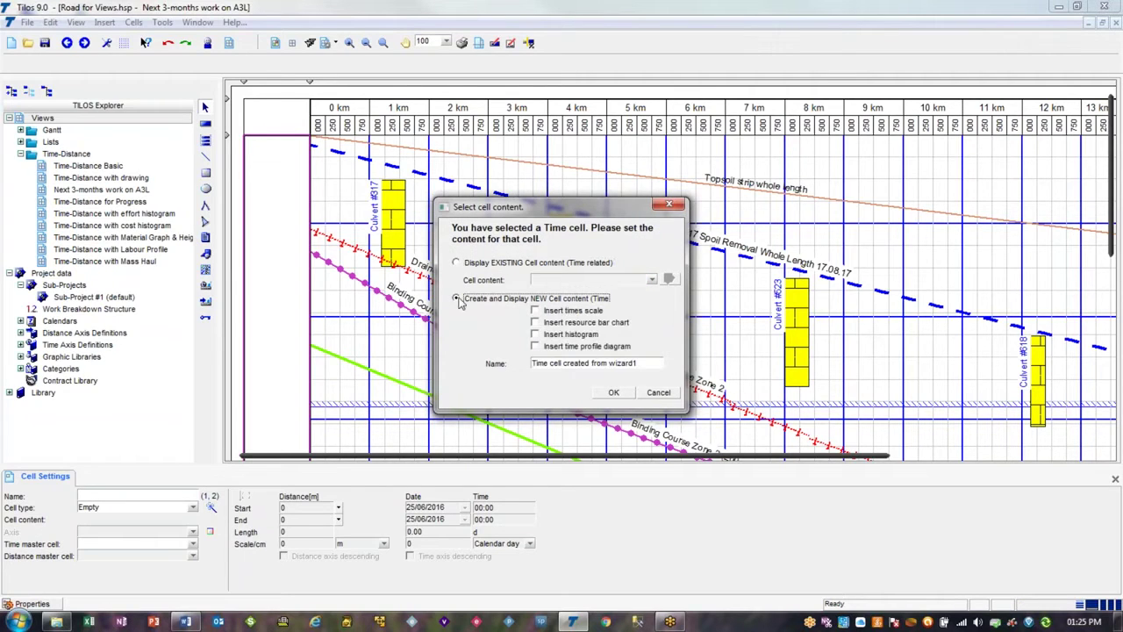
{"action": "left_click", "coordinate": [593, 314]}
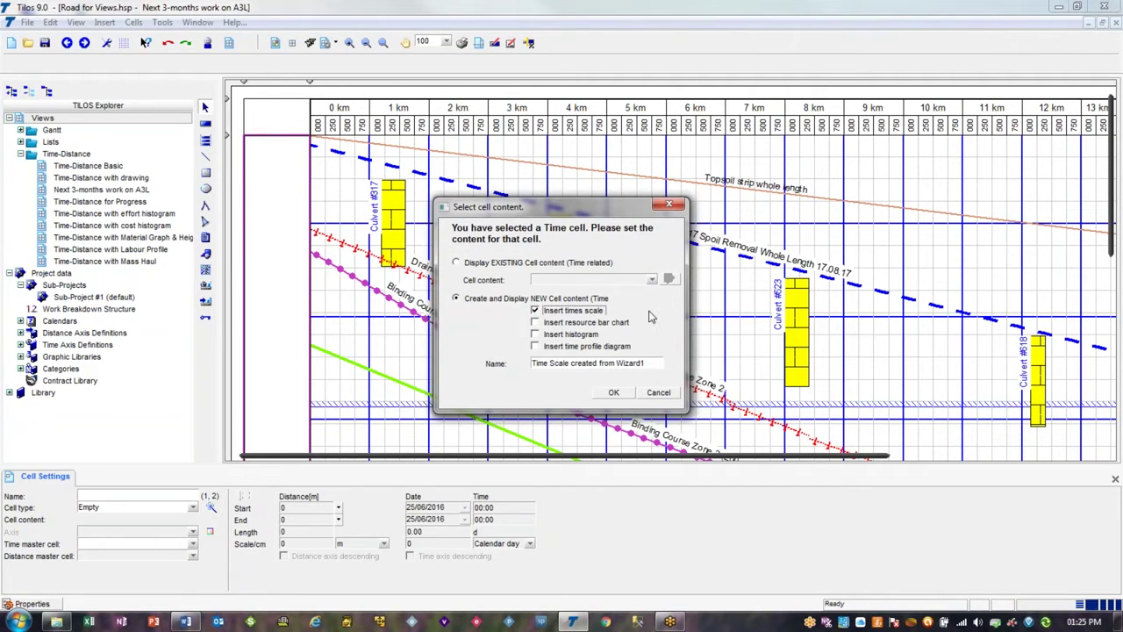
Name the new time scale content "YYYY/MMM/DD/WW" and confirm the cell content
{"action": "left_click_drag", "start_coordinate": [647, 363], "coordinate": [532, 363]}
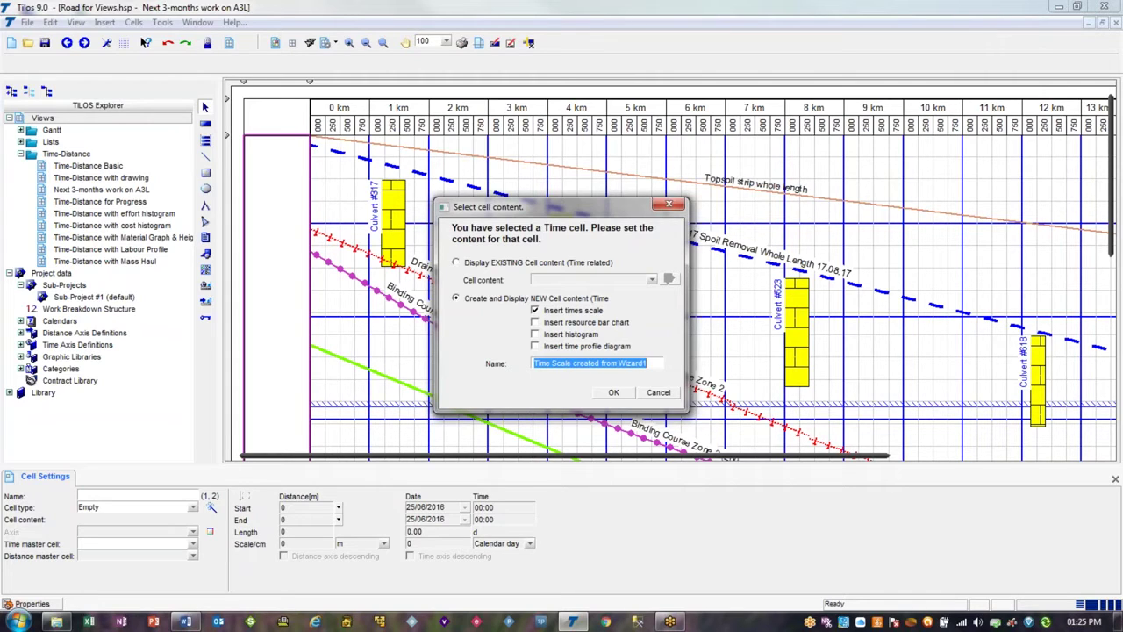
{"action": "type", "text": "YY"}
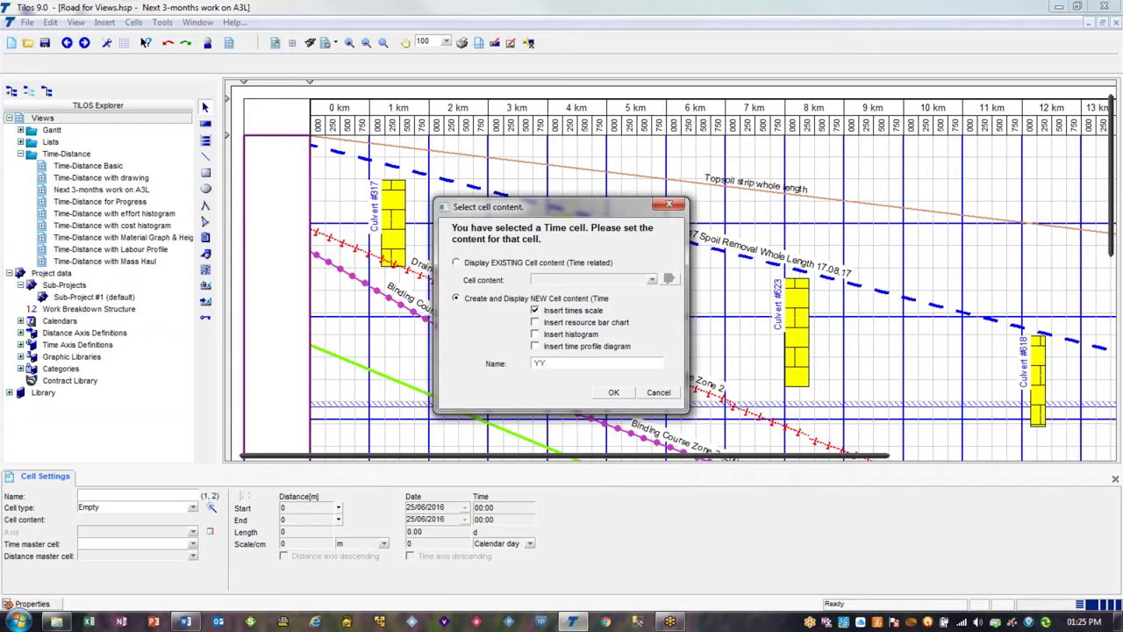
{"action": "type", "text": "YY/MMM/DD/WW"}
{"action": "left_click_drag", "start_coordinate": [558, 364], "coordinate": [593, 360]}
{"action": "left_click", "coordinate": [625, 364]}
{"action": "left_click_drag", "start_coordinate": [608, 364], "coordinate": [527, 363]}
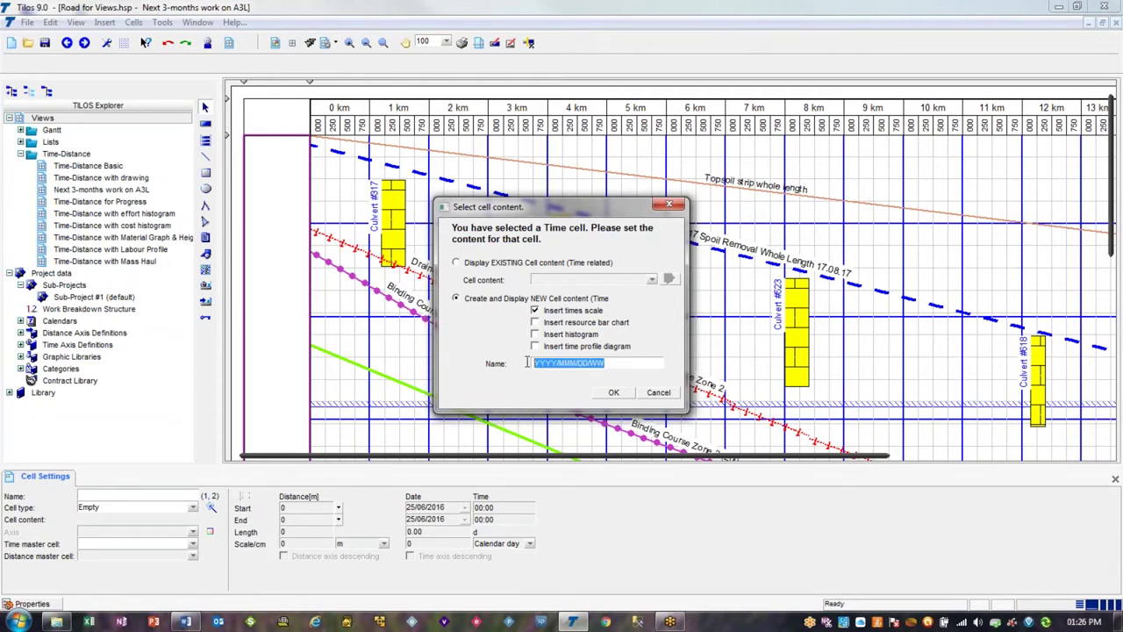
{"action": "left_click", "coordinate": [614, 394]}
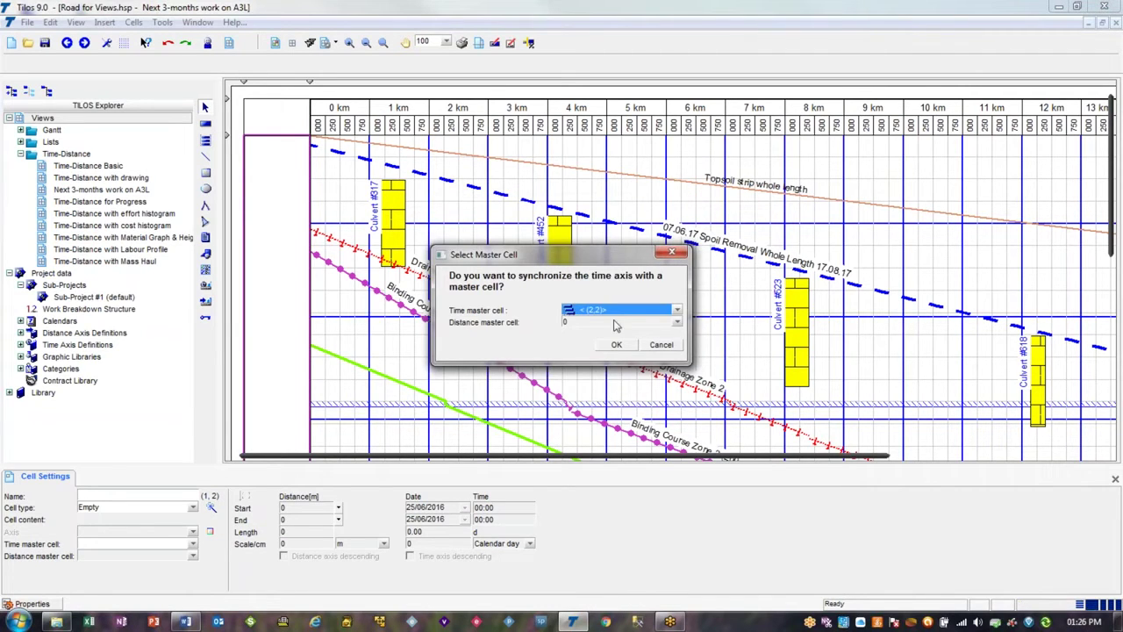
Synchronize the new time cell's time axis with the time-distance cell (2,2) as time master cell
{"action": "left_click", "coordinate": [613, 313]}
{"action": "left_click", "coordinate": [614, 325]}
{"action": "left_click", "coordinate": [616, 344]}
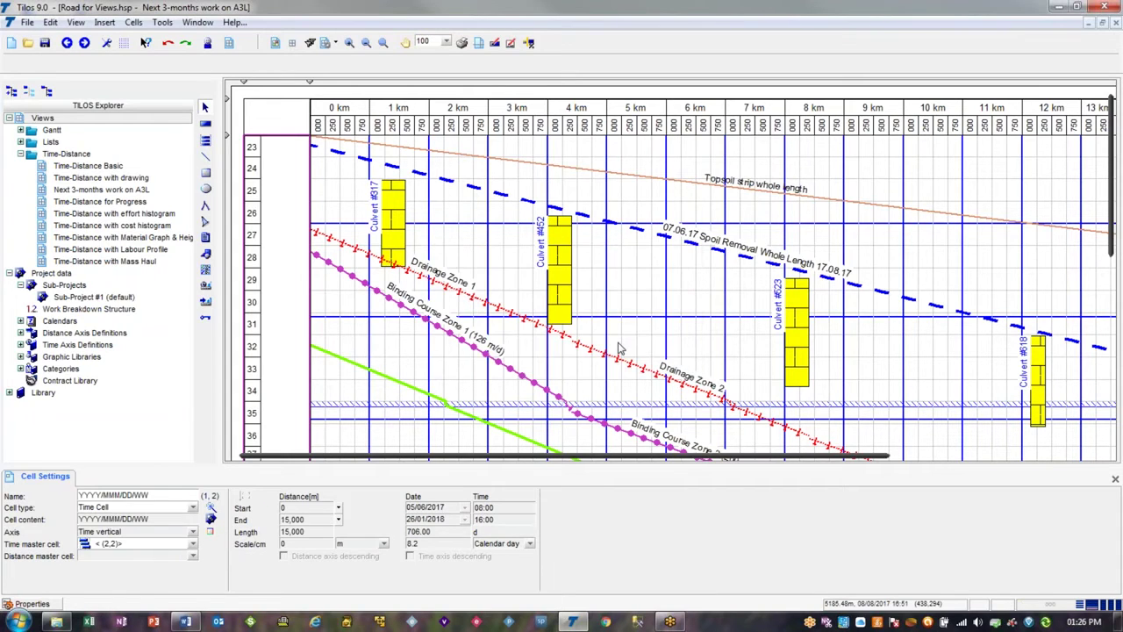
Edit the calendar week line of the time scale: name it "Year", set its unit to Year and its font size to 10
{"action": "left_click", "coordinate": [276, 290]}
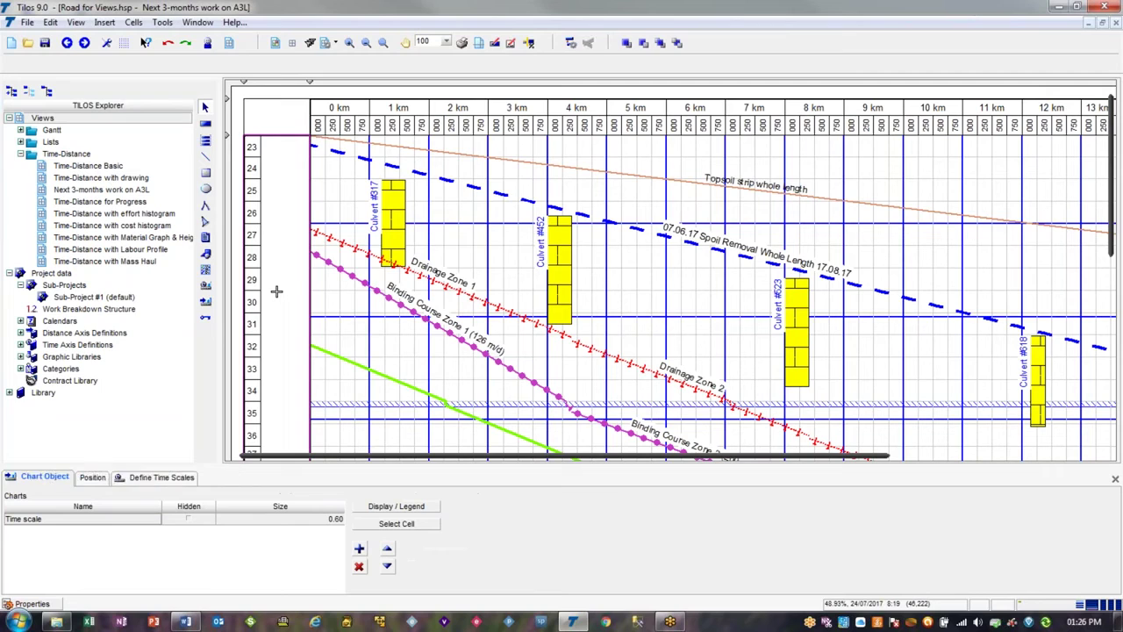
{"action": "left_click", "coordinate": [174, 481]}
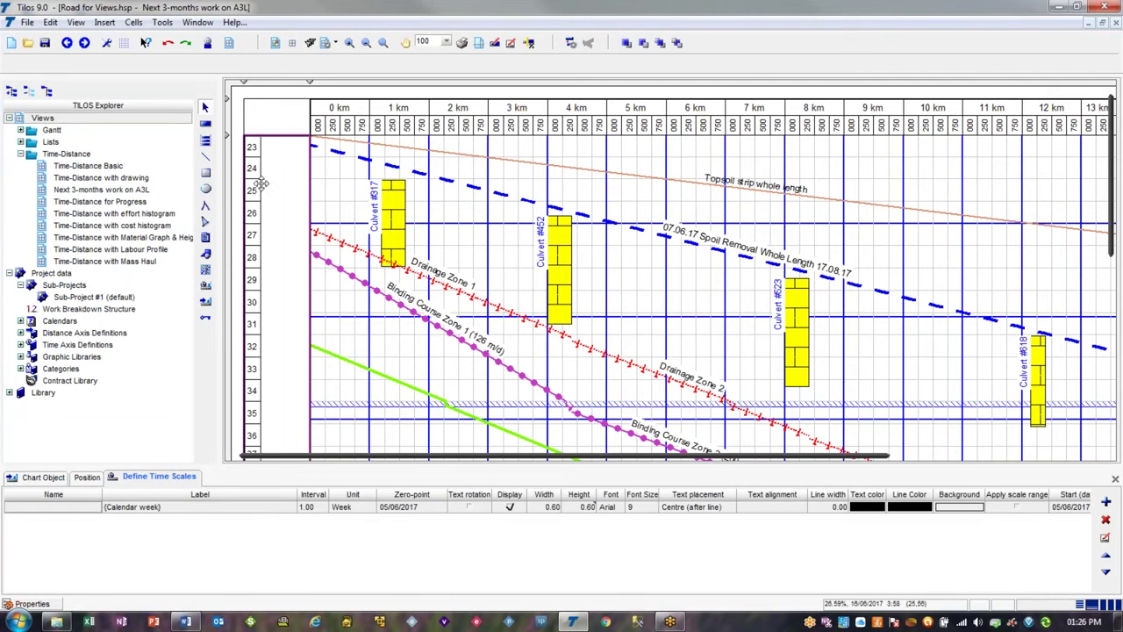
{"action": "left_click", "coordinate": [150, 508]}
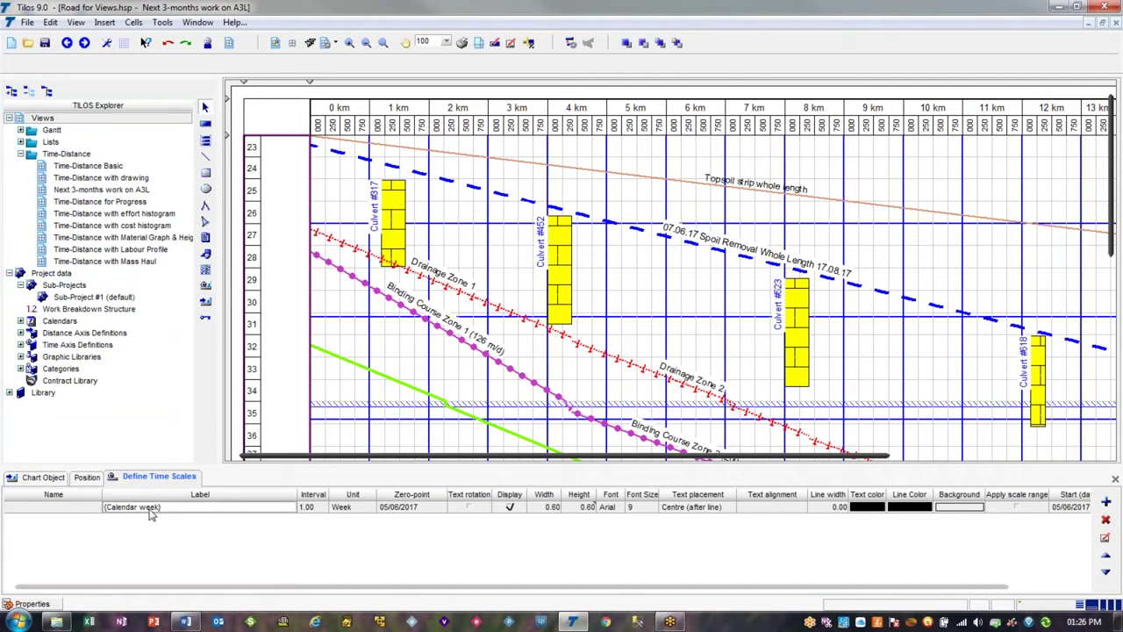
{"action": "double_click", "coordinate": [202, 513]}
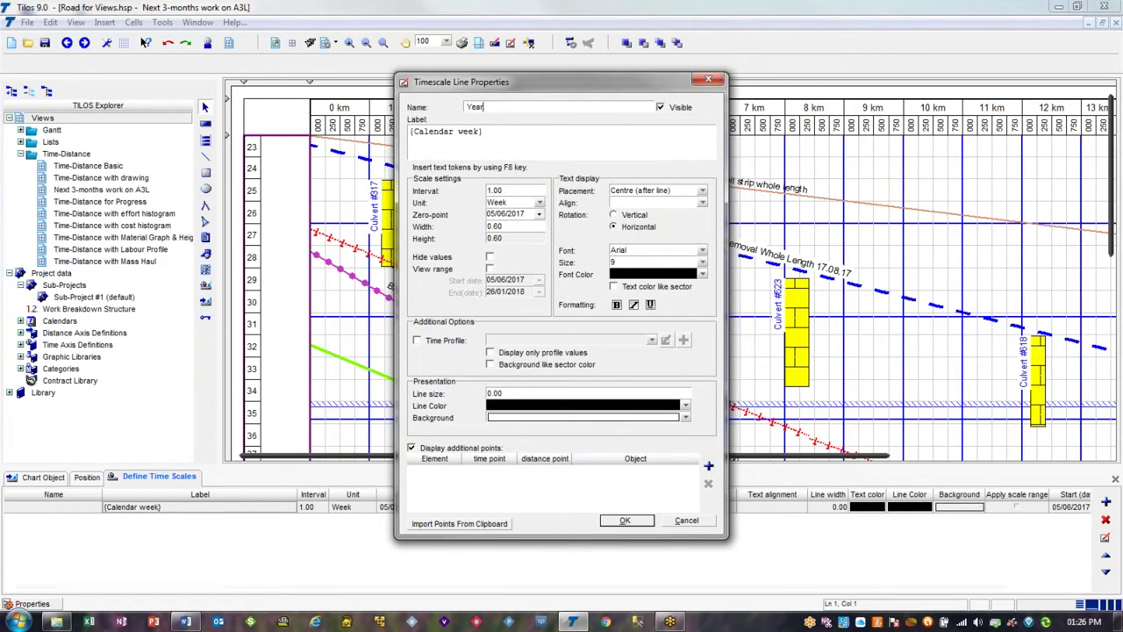
{"action": "type", "text": "Year"}
{"action": "left_click", "coordinate": [539, 203]}
{"action": "left_click", "coordinate": [536, 280]}
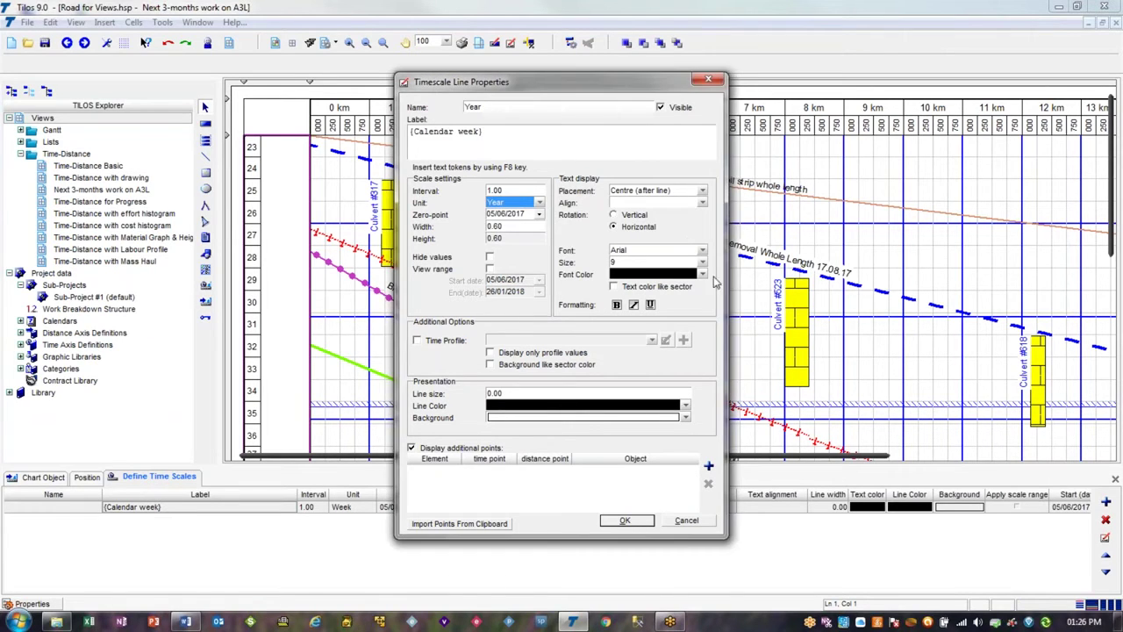
{"action": "left_click", "coordinate": [702, 262]}
{"action": "left_click", "coordinate": [679, 302]}
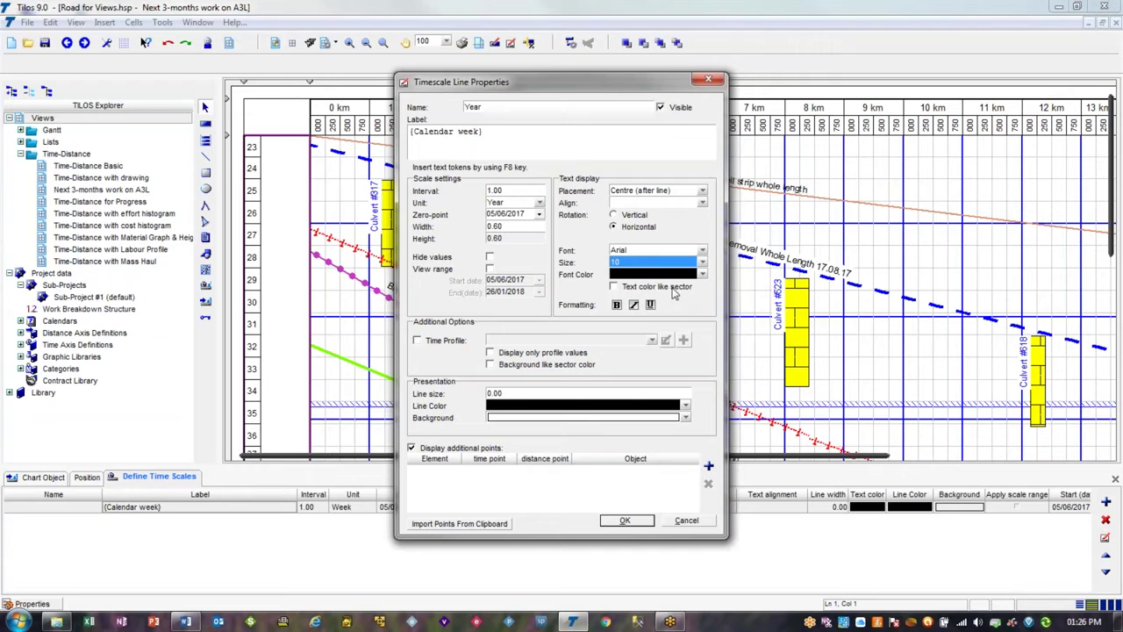
Replace the Year line's label with the Year (yyyy) token, rotate its text vertically, and confirm the line properties
{"action": "left_click_drag", "start_coordinate": [509, 132], "coordinate": [409, 132]}
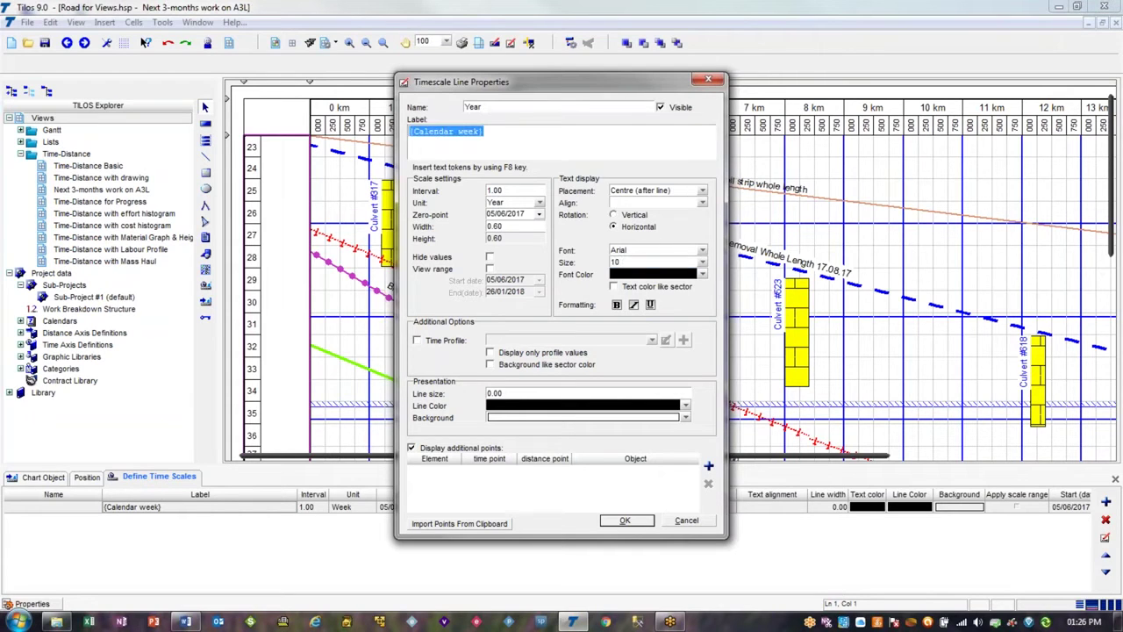
{"action": "key", "text": "Delete"}
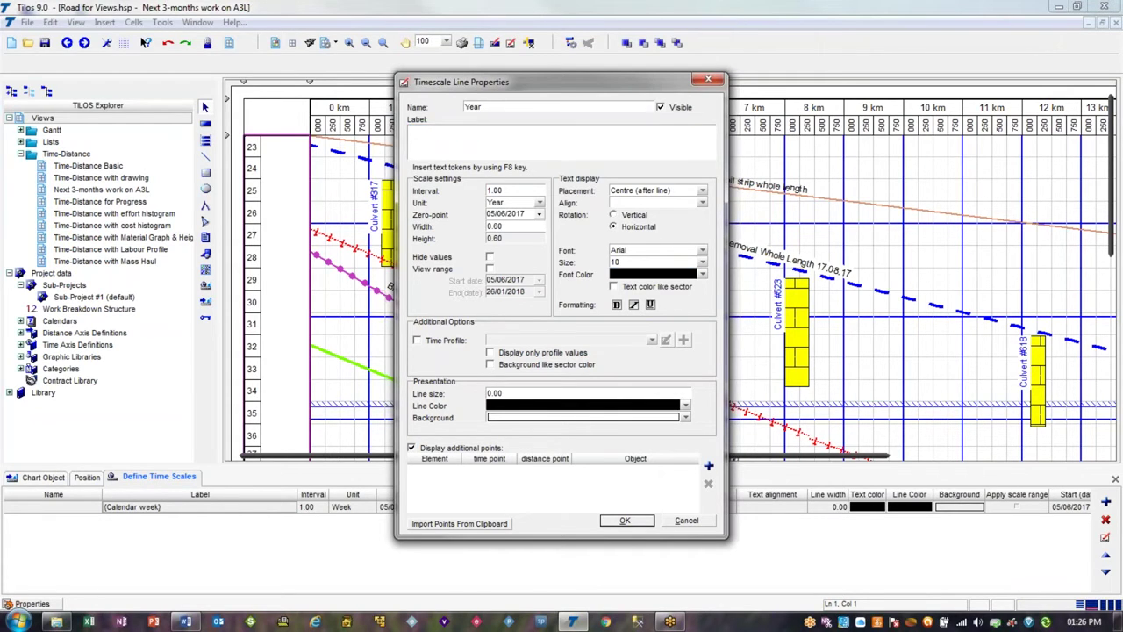
{"action": "key", "text": "F8"}
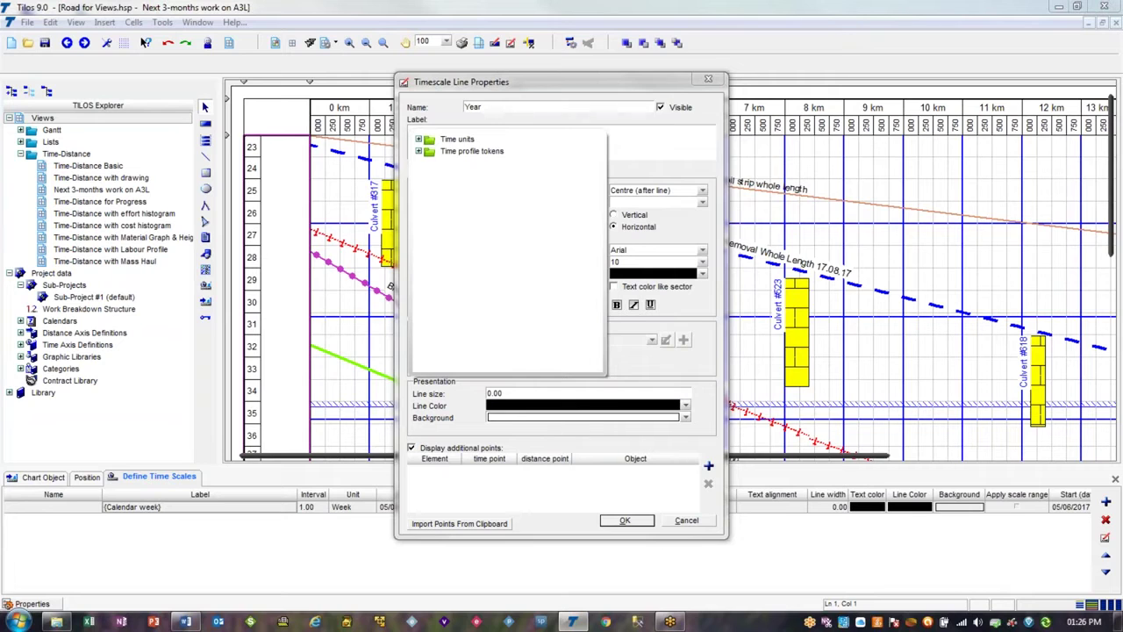
{"action": "left_click", "coordinate": [418, 140]}
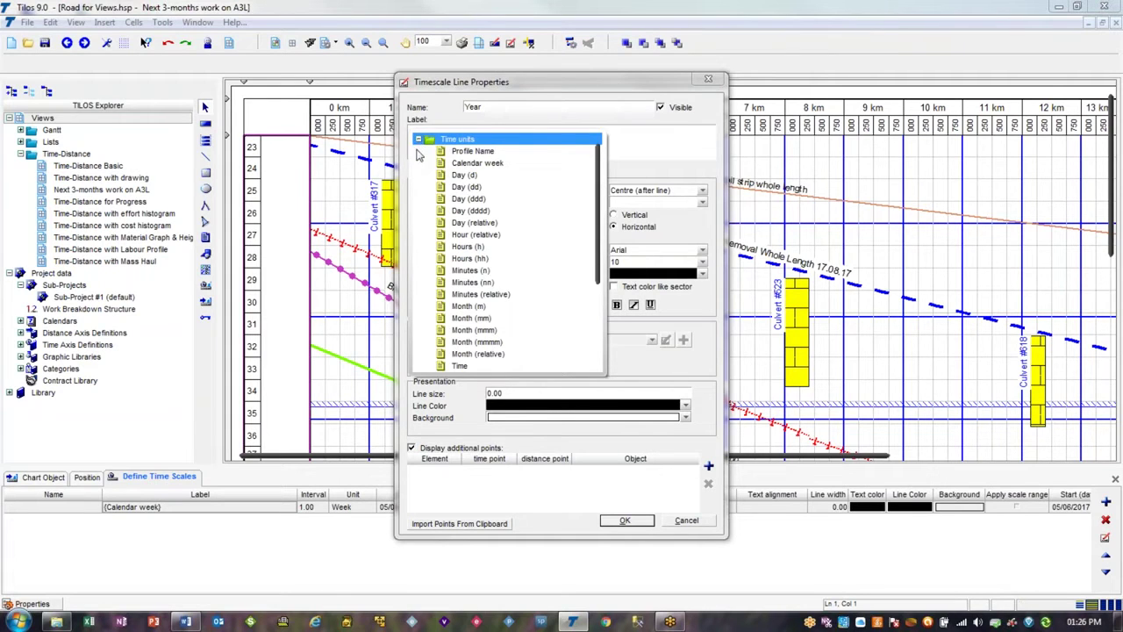
{"action": "scroll", "coordinate": [579, 246], "scroll_direction": "down", "scroll_amount": 5}
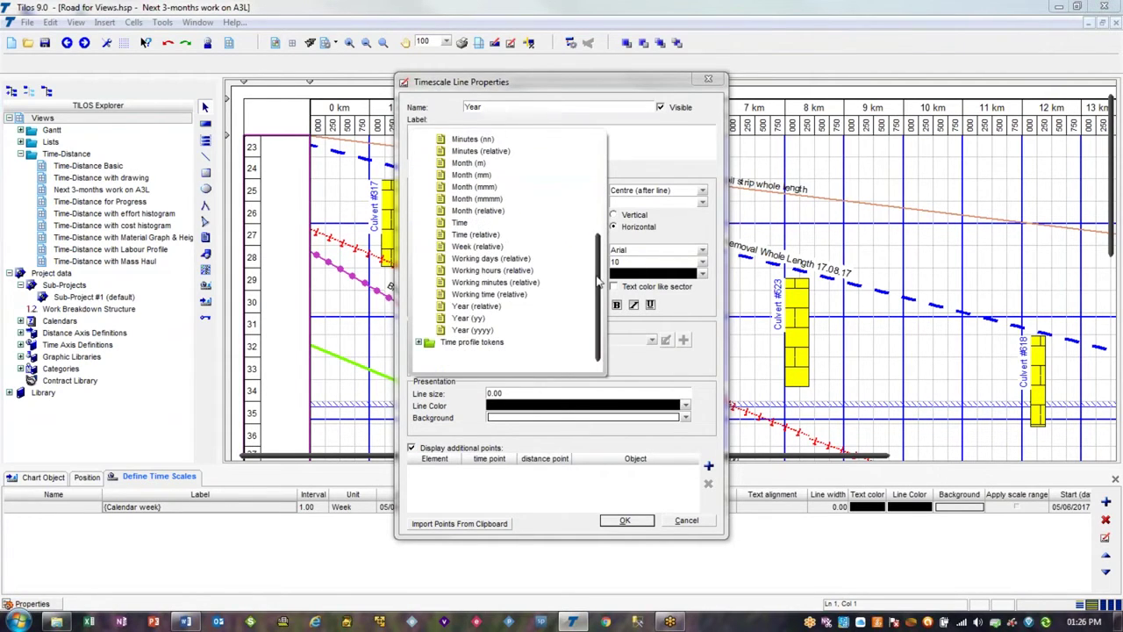
{"action": "left_click", "coordinate": [517, 328]}
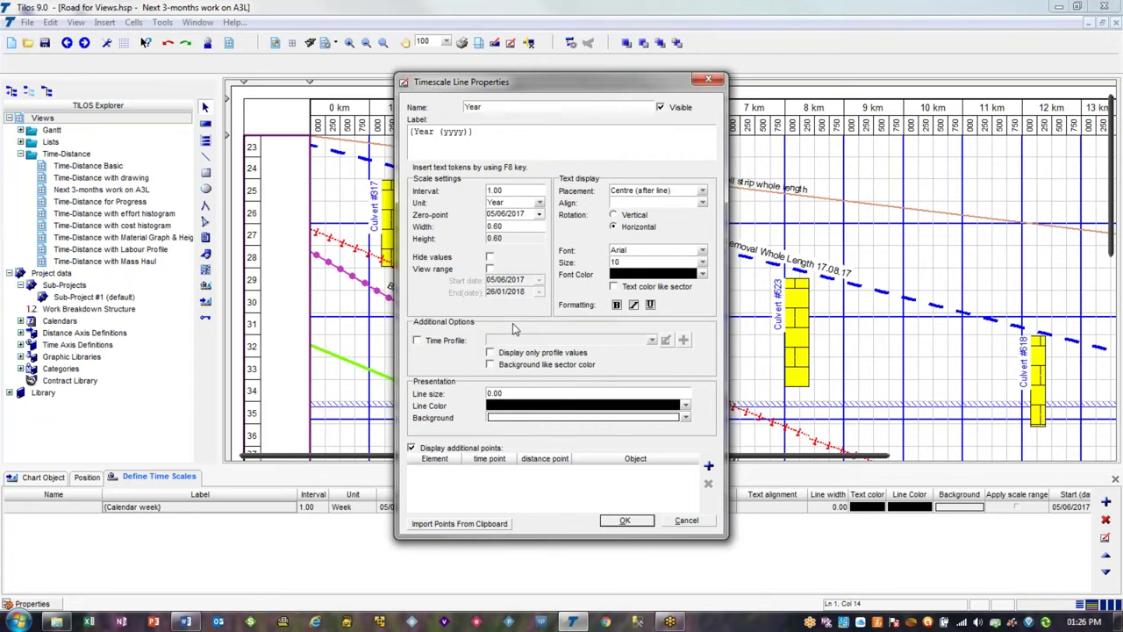
{"action": "left_click", "coordinate": [634, 216]}
{"action": "left_click", "coordinate": [625, 521]}
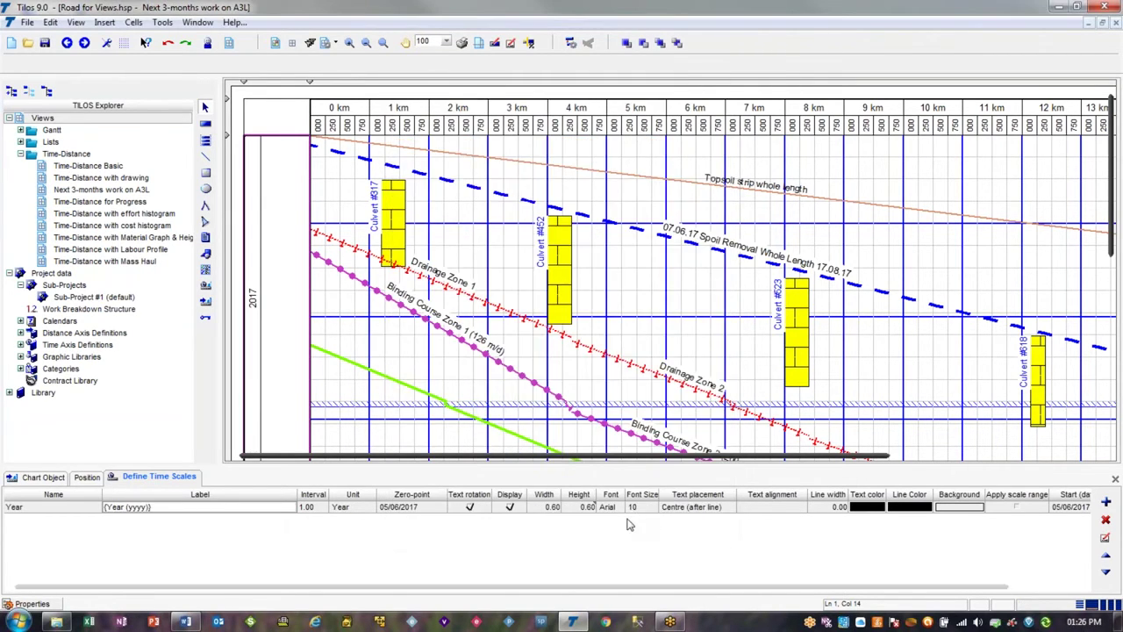
{"action": "left_click_drag", "start_coordinate": [1115, 209], "coordinate": [1084, 409]}
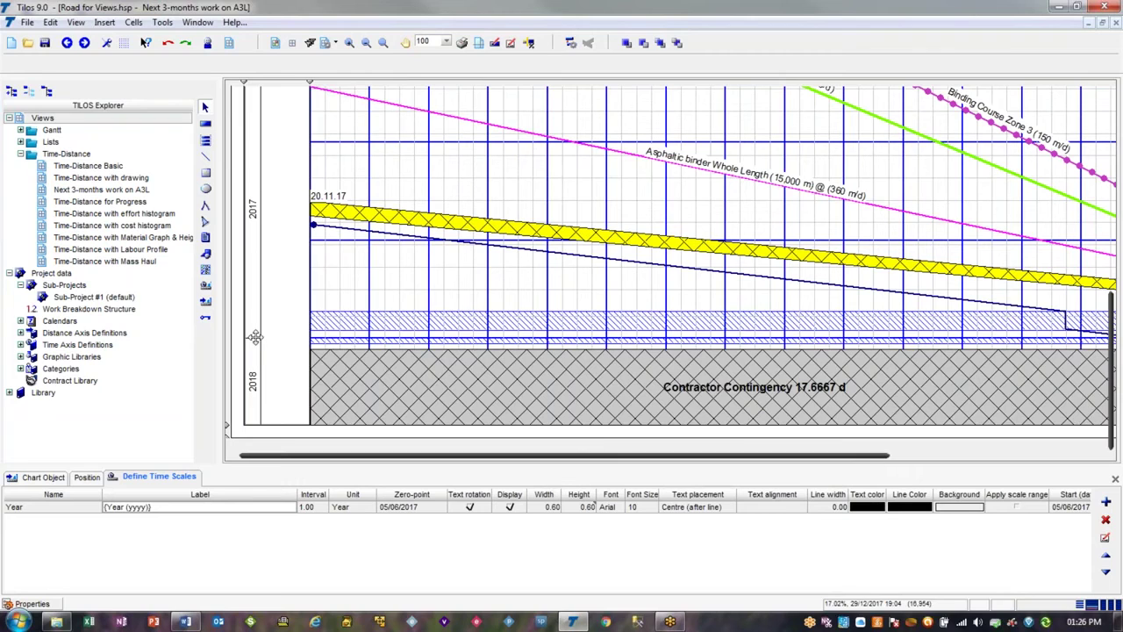
{"action": "left_click_drag", "start_coordinate": [1111, 381], "coordinate": [1111, 176]}
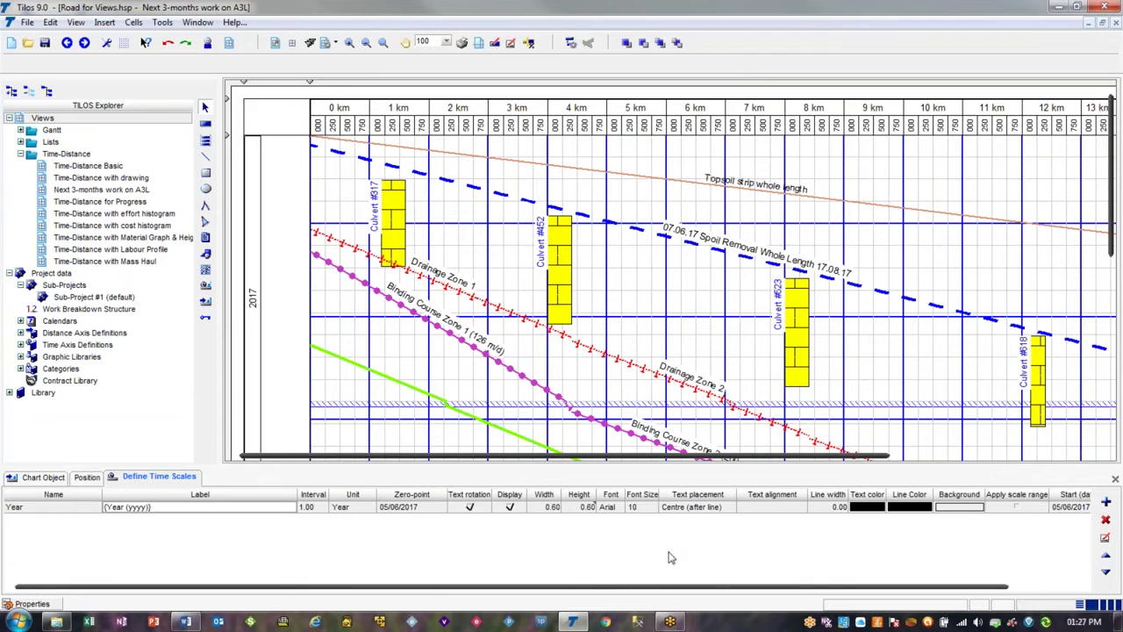
Add a timescale line named "Months" with the label token Month (mmm) and the unit Month
{"action": "left_click", "coordinate": [1105, 503]}
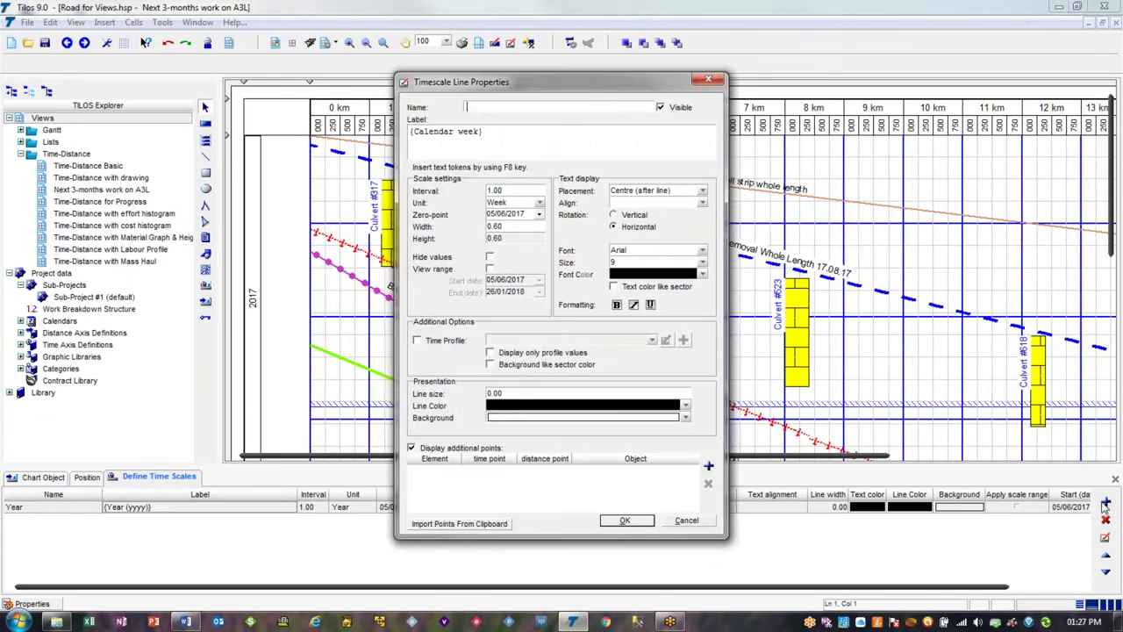
{"action": "type", "text": "Months"}
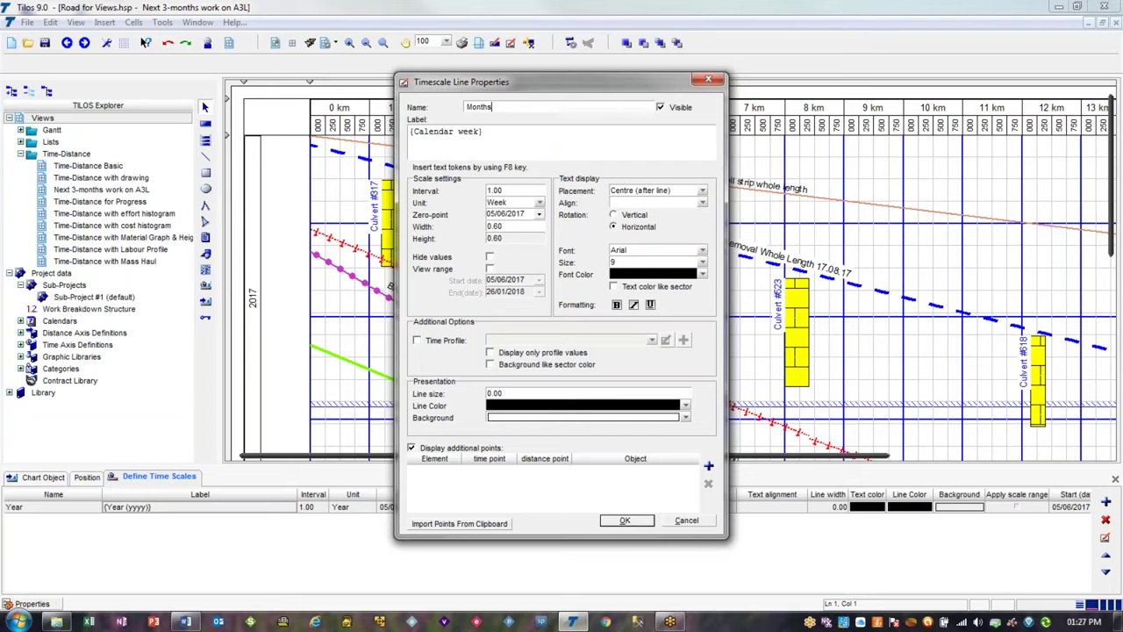
{"action": "key", "text": "Tab"}
{"action": "key", "text": "F8"}
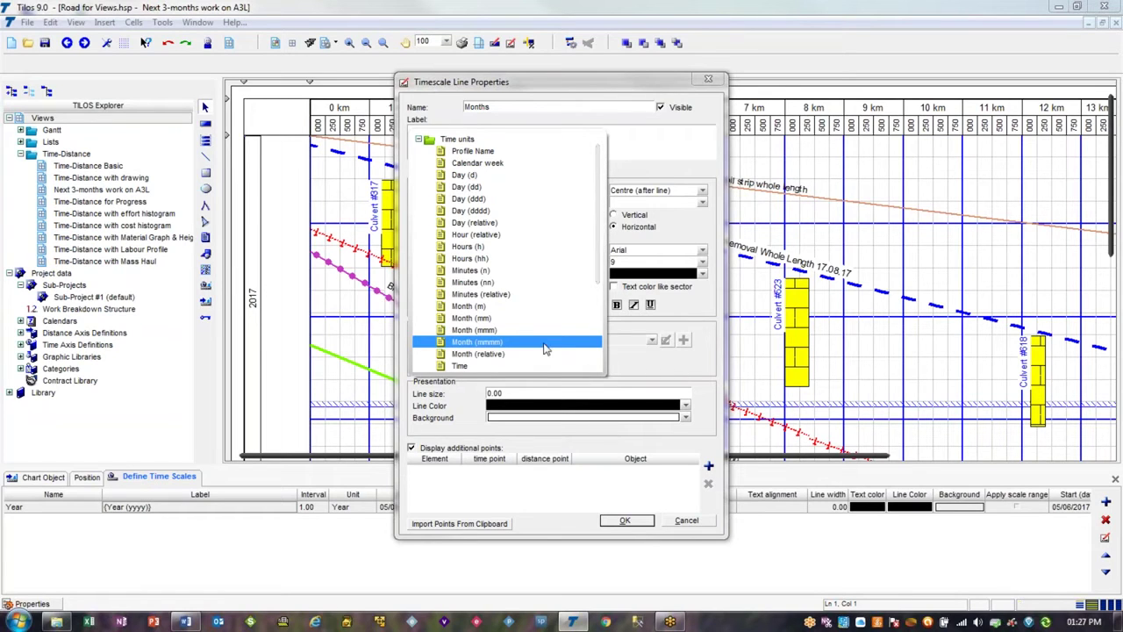
{"action": "left_click", "coordinate": [537, 331]}
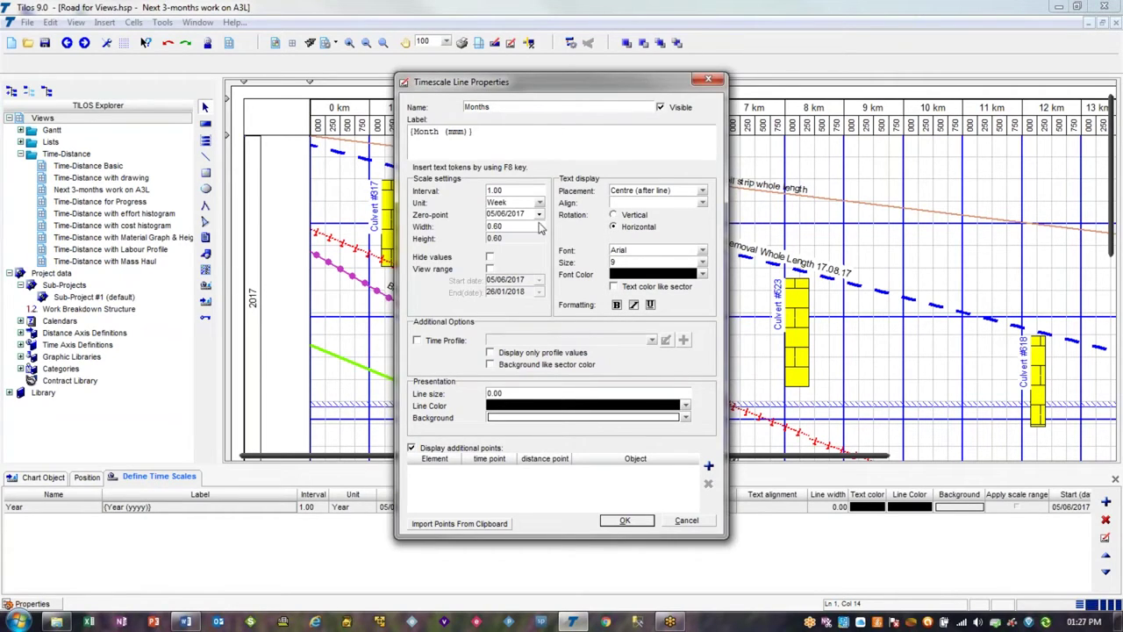
{"action": "left_click", "coordinate": [538, 203]}
{"action": "left_click", "coordinate": [537, 267]}
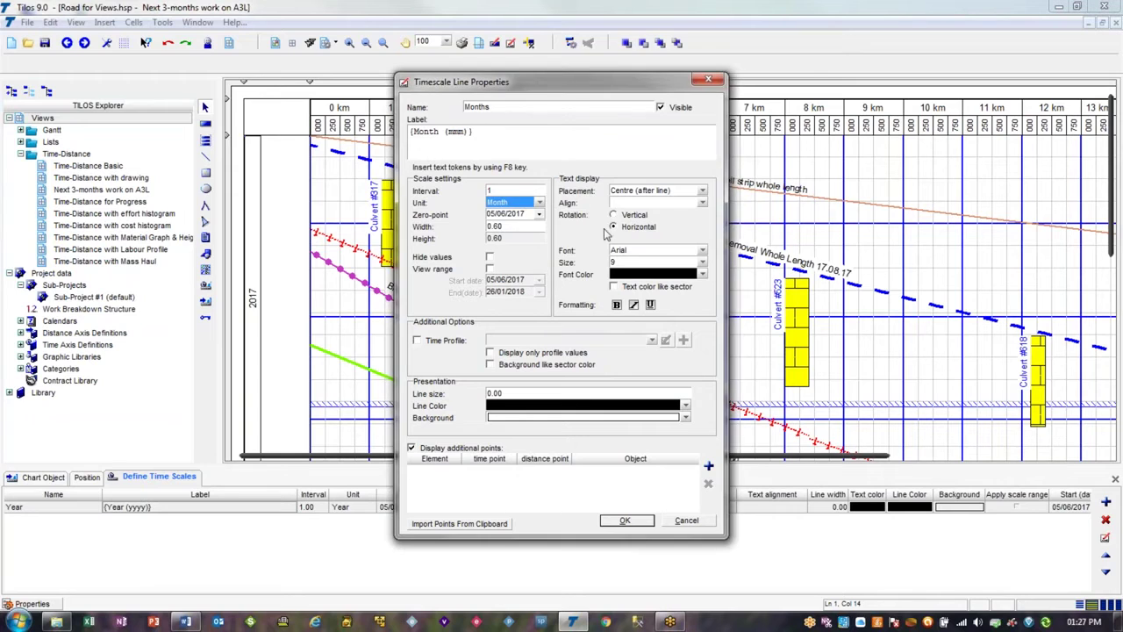
Give the Months line vertical text at font size 10 and confirm its properties
{"action": "left_click", "coordinate": [645, 263]}
{"action": "left_click", "coordinate": [702, 263]}
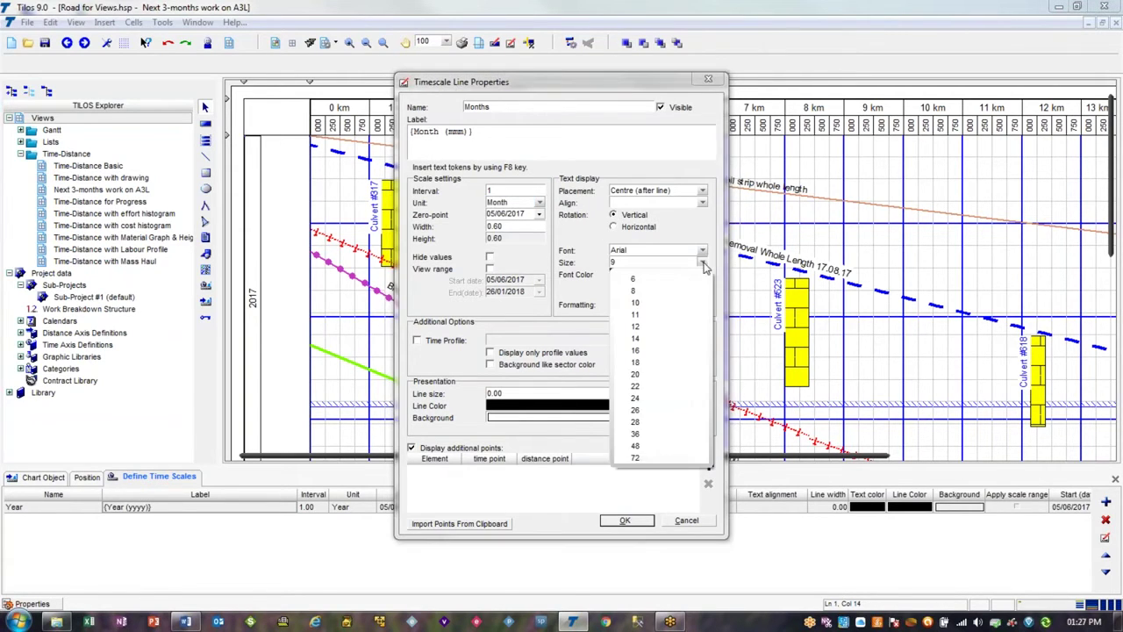
{"action": "left_click", "coordinate": [649, 295]}
{"action": "left_click", "coordinate": [637, 521]}
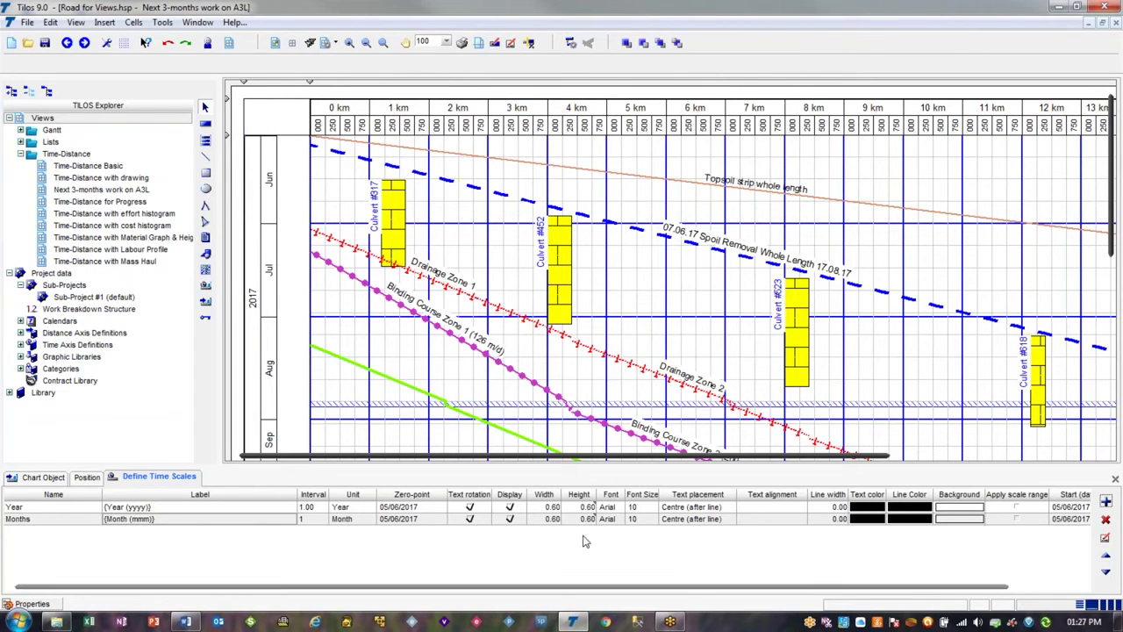
Add a timescale line named "W/C" and replace its default label with the Day (dd) token
{"action": "left_click", "coordinate": [1105, 501]}
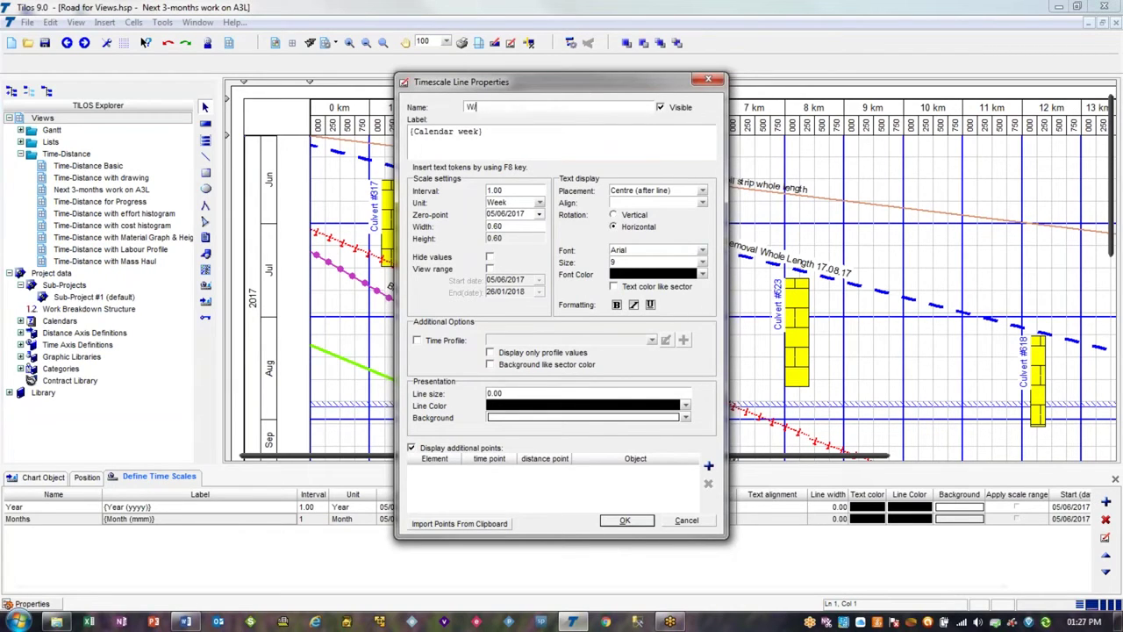
{"action": "left_click_drag", "start_coordinate": [521, 142], "coordinate": [400, 140]}
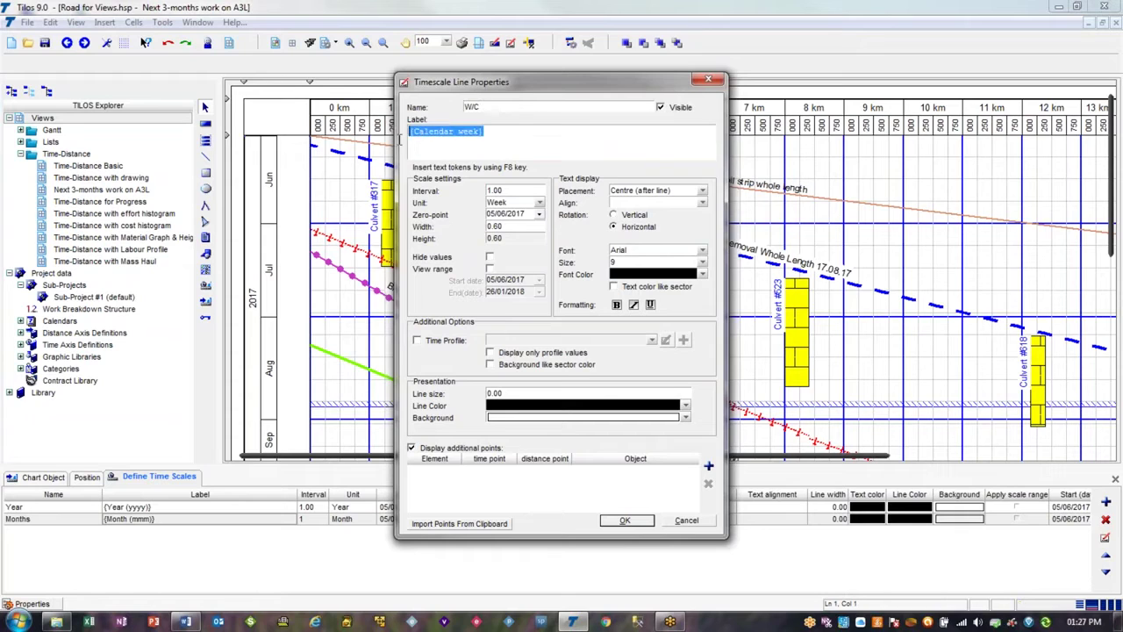
{"action": "key", "text": "Delete"}
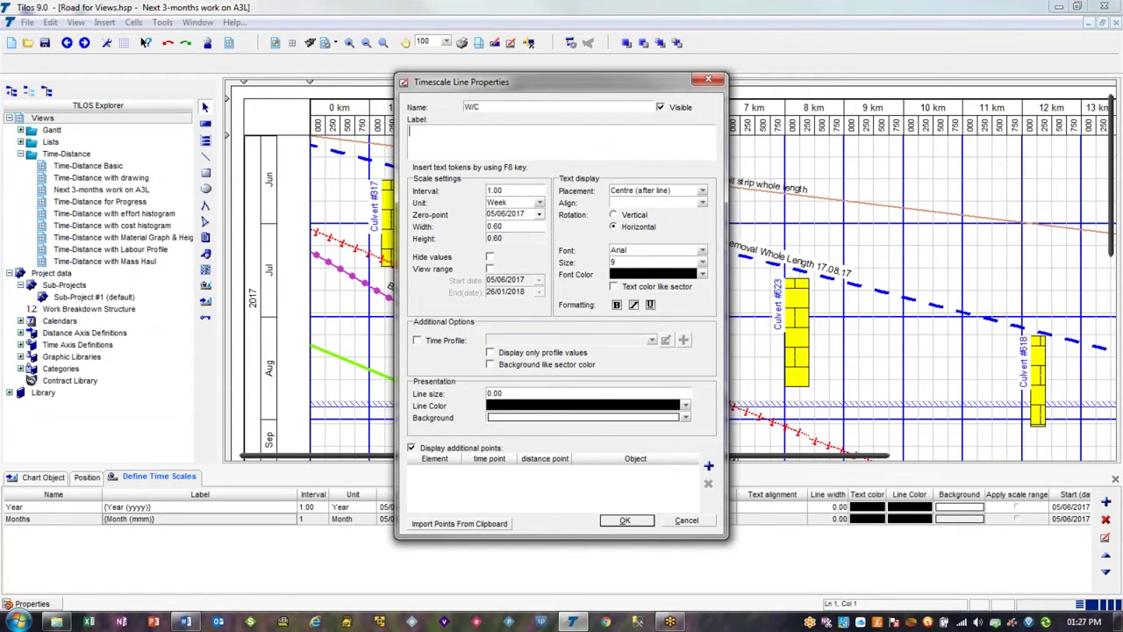
{"action": "key", "text": "F8"}
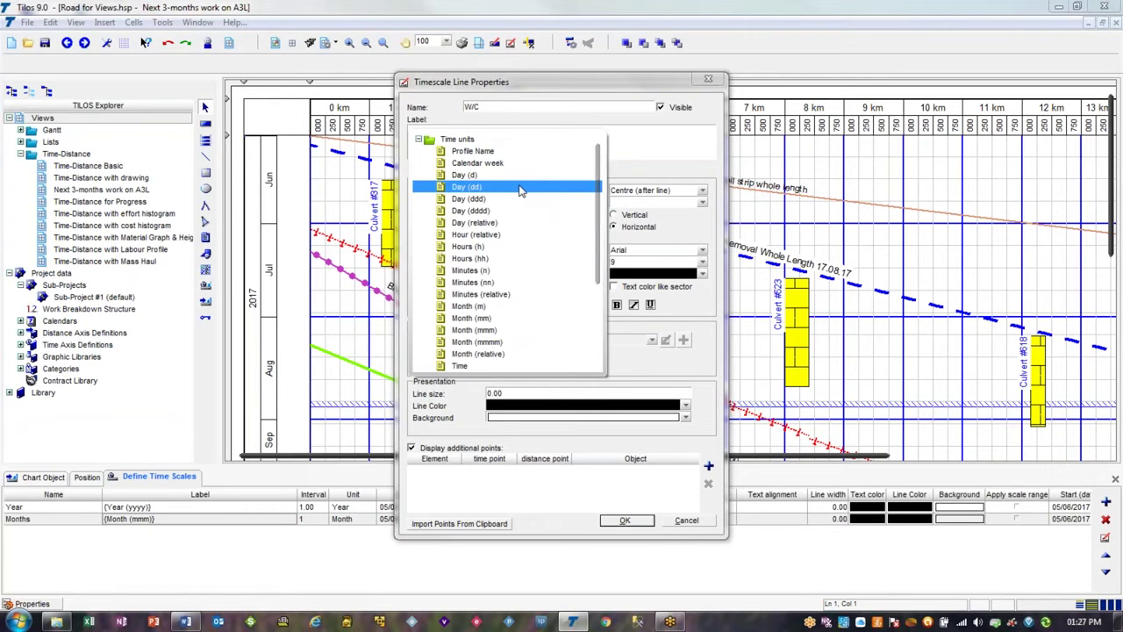
{"action": "double_click", "coordinate": [519, 191]}
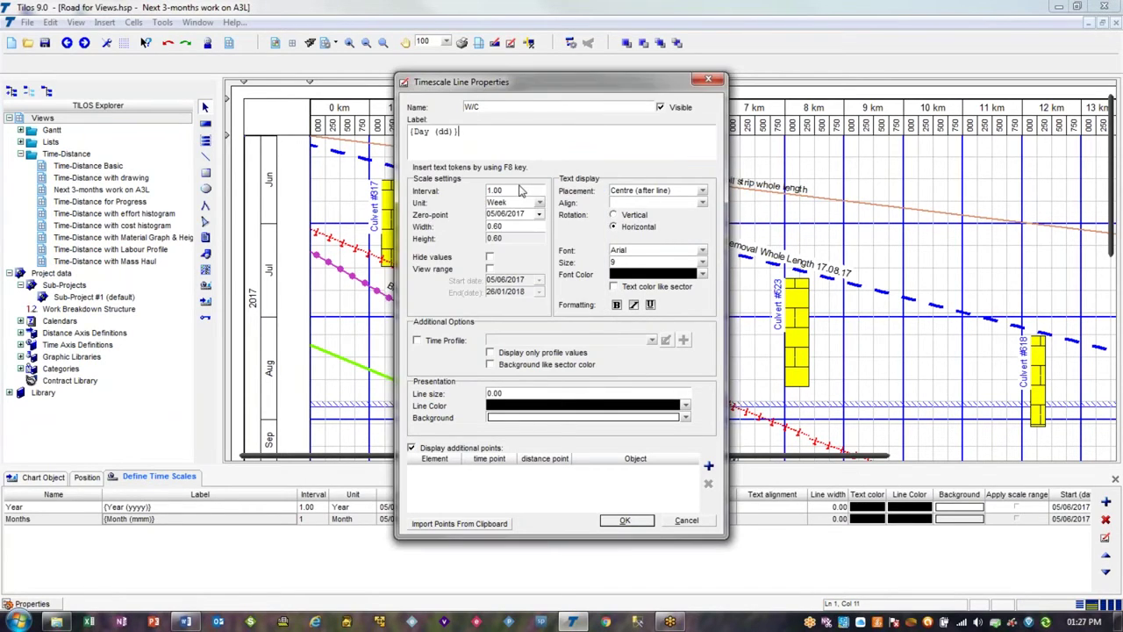
Keep the W/C line's unit at Week and zero-point at 05/06/2017, set its font size to 10, and confirm its properties
{"action": "left_click", "coordinate": [508, 204]}
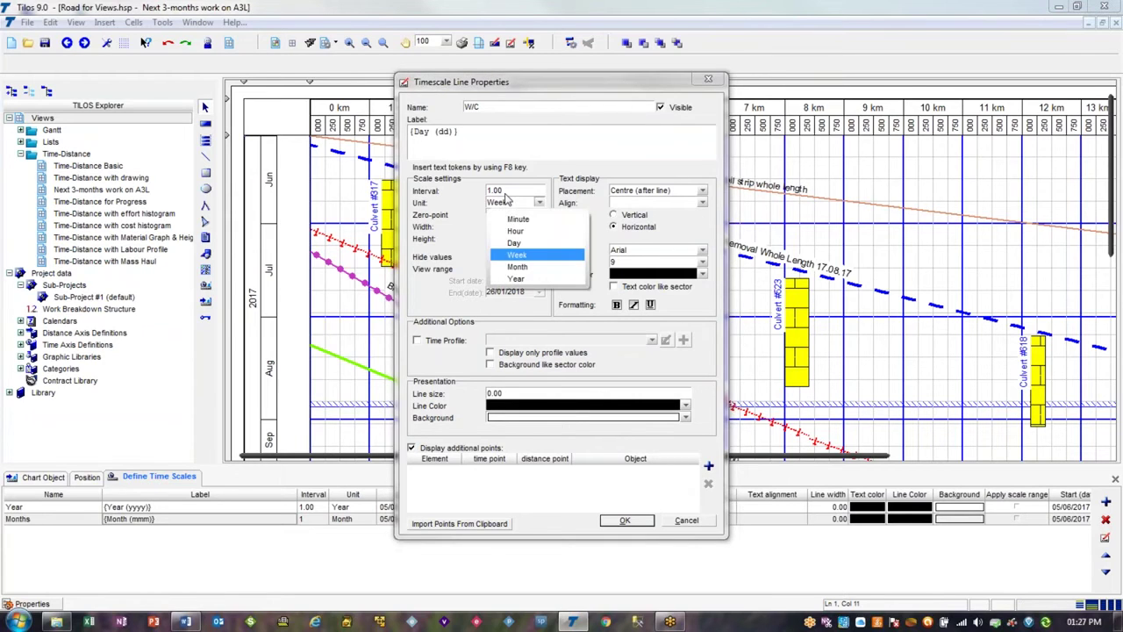
{"action": "left_click", "coordinate": [508, 202]}
{"action": "left_click", "coordinate": [540, 215]}
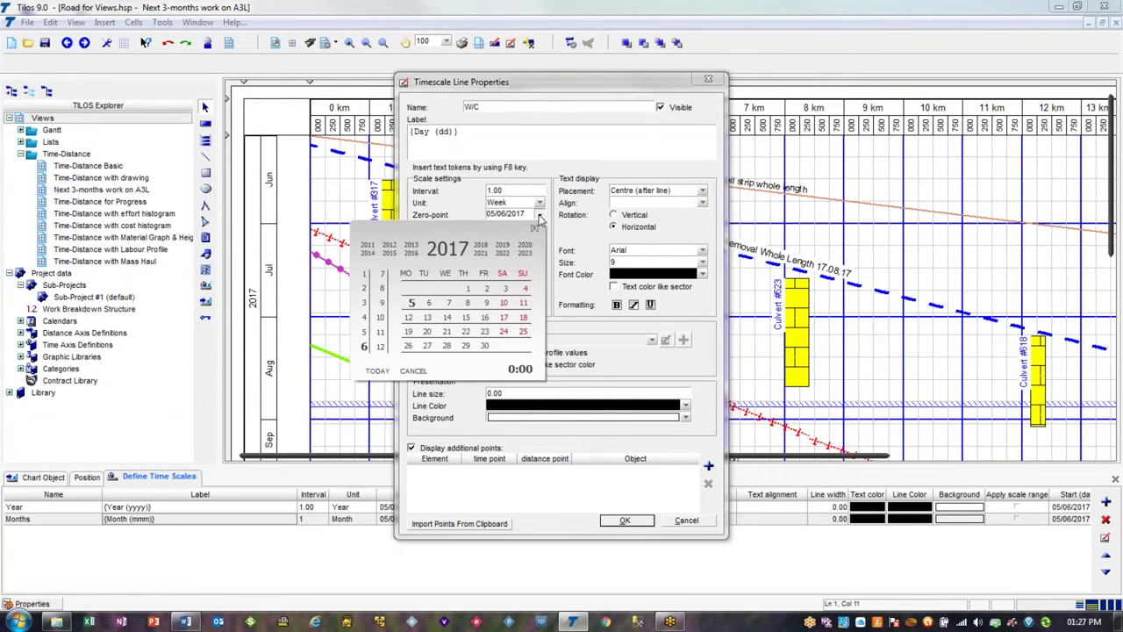
{"action": "left_click", "coordinate": [411, 304]}
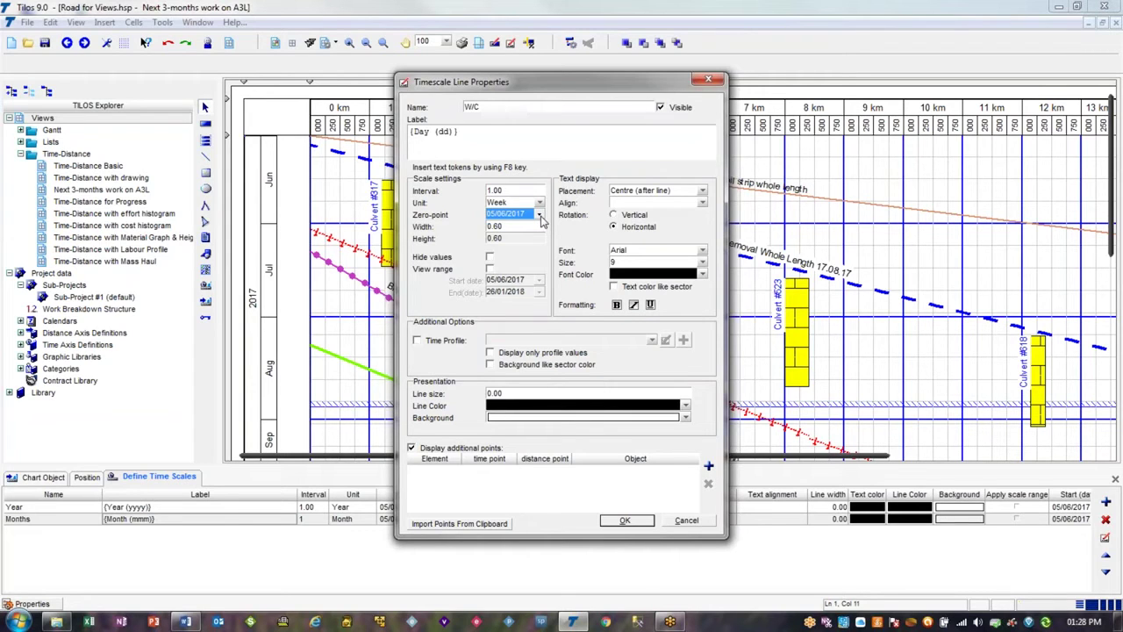
{"action": "left_click", "coordinate": [540, 215]}
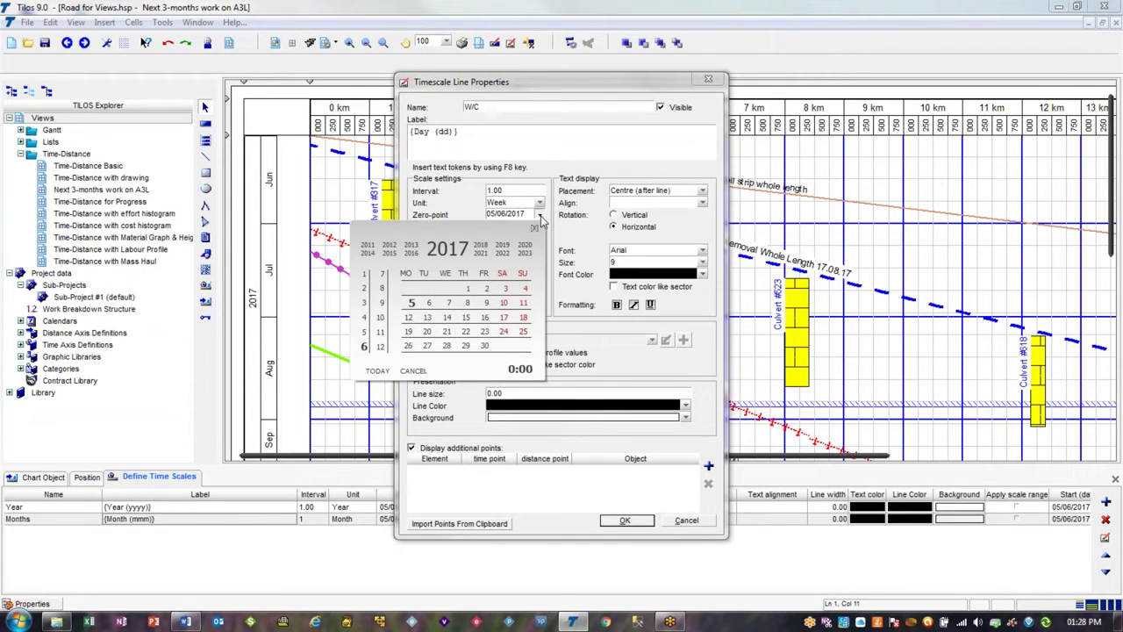
{"action": "left_click", "coordinate": [441, 217]}
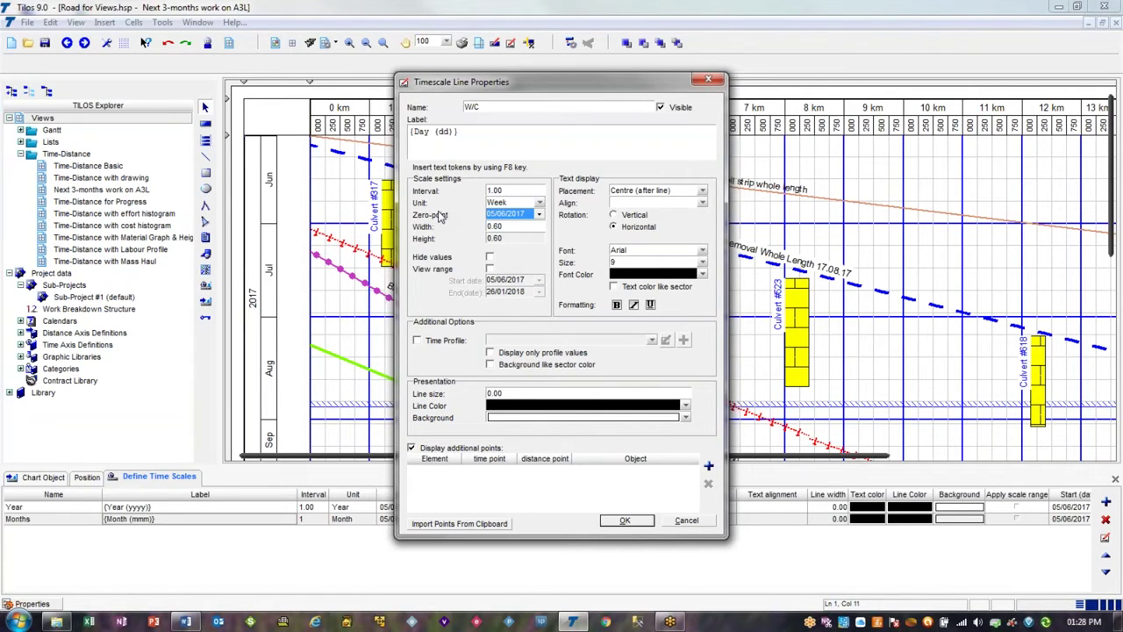
{"action": "left_click", "coordinate": [703, 267]}
{"action": "left_click", "coordinate": [689, 304]}
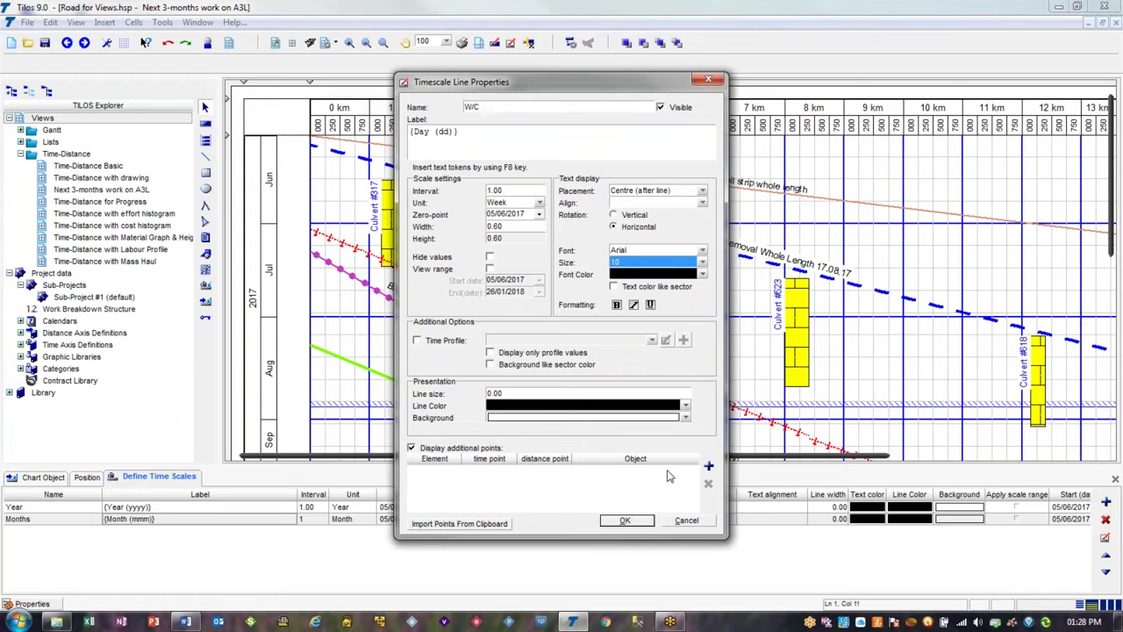
{"action": "left_click", "coordinate": [644, 520]}
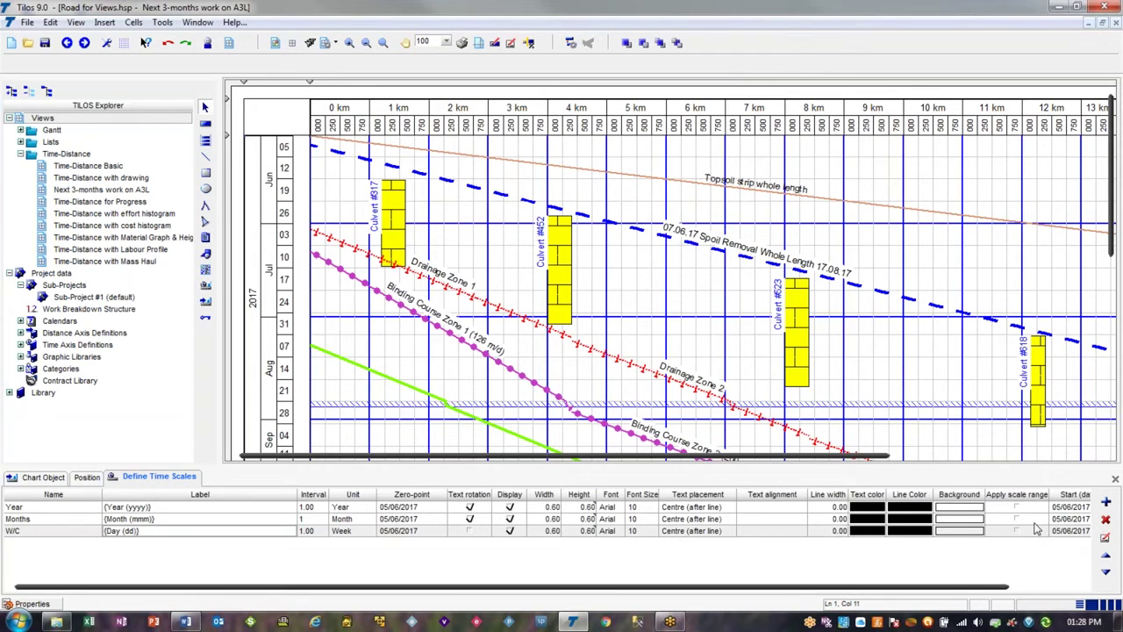
Add a timescale line named "Wk No" and replace its default label with the Week (relative) token
{"action": "left_click", "coordinate": [1106, 504]}
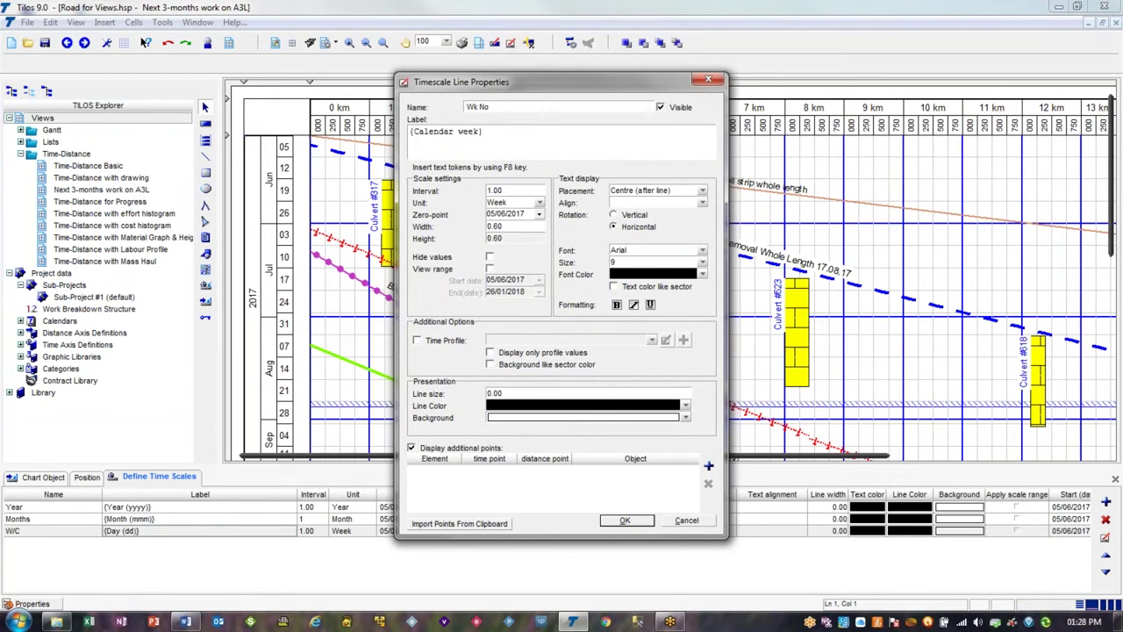
{"action": "key", "text": "Tab"}
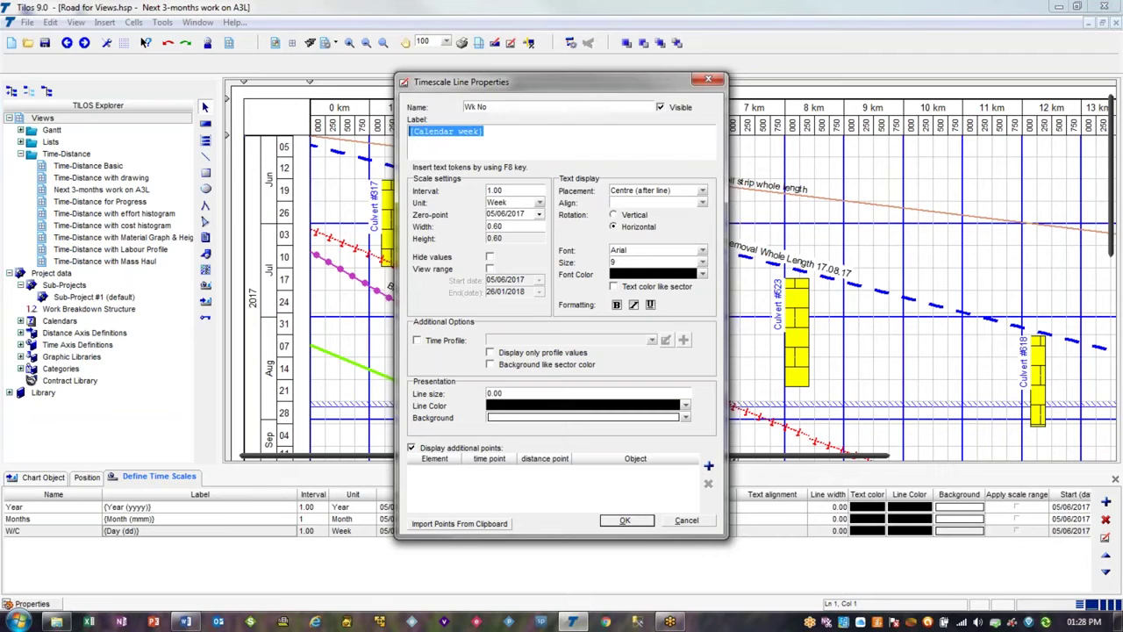
{"action": "key", "text": "F8"}
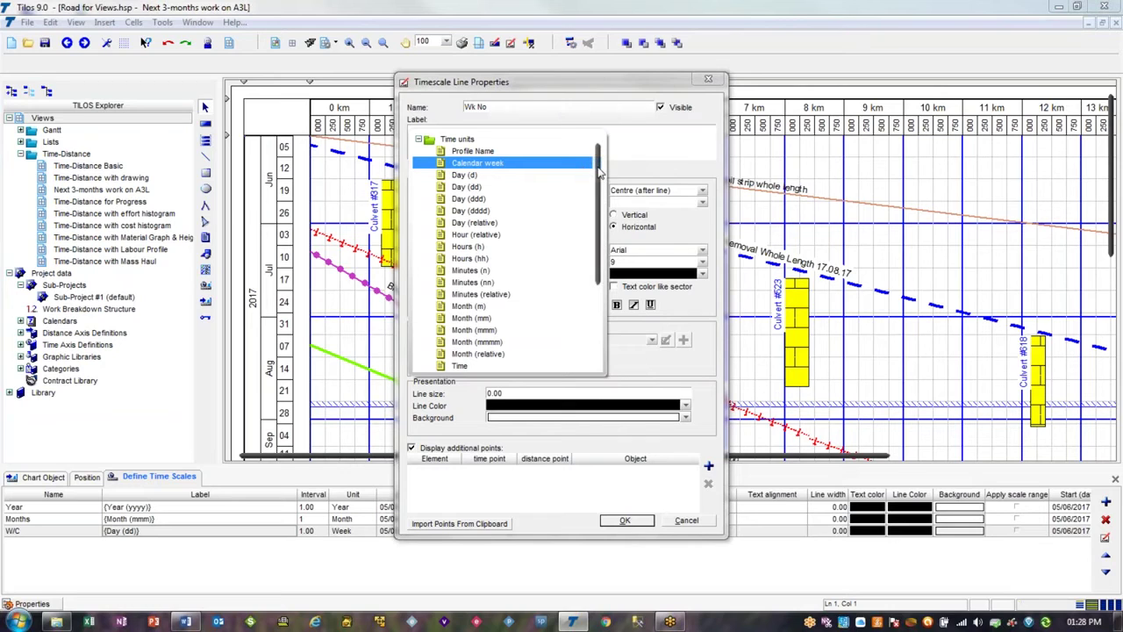
{"action": "scroll", "coordinate": [599, 173], "scroll_direction": "down", "scroll_amount": 4}
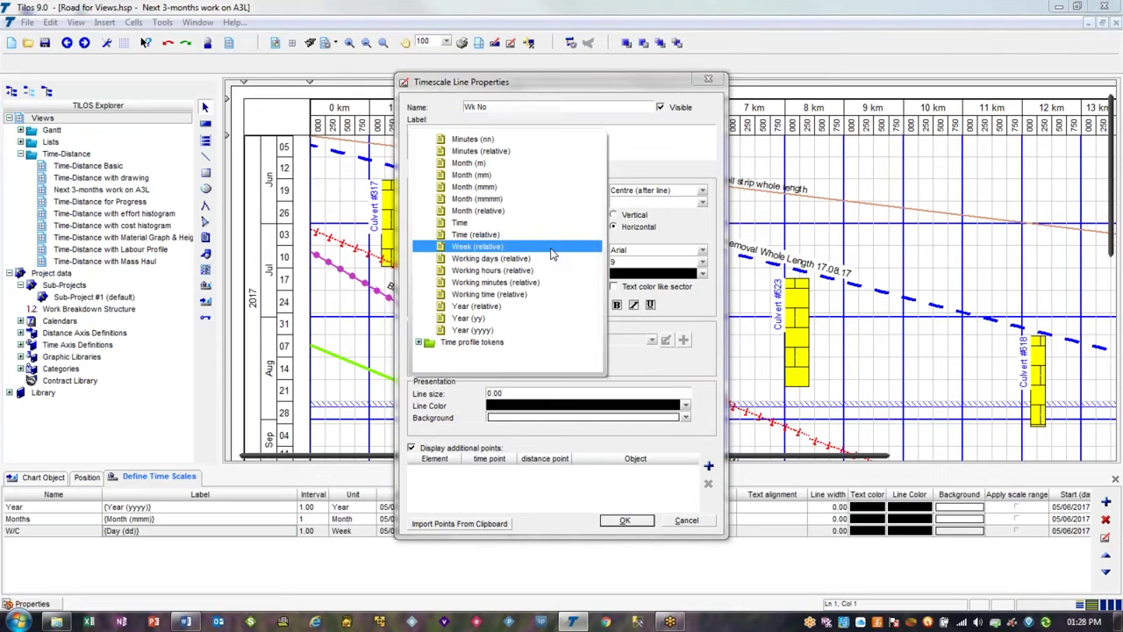
{"action": "left_click", "coordinate": [553, 253]}
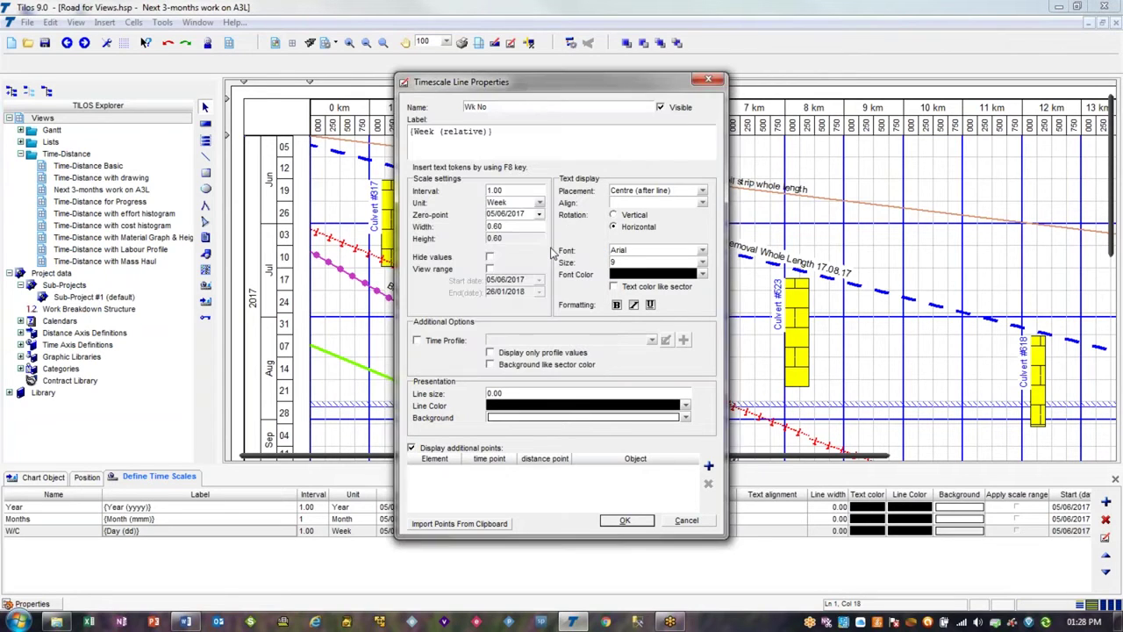
Keep the Wk No line's unit at Week and zero-point at 05/06/2017, set its font size to 10, and confirm its properties
{"action": "left_click", "coordinate": [518, 203]}
{"action": "left_click", "coordinate": [518, 203]}
{"action": "left_click", "coordinate": [539, 214]}
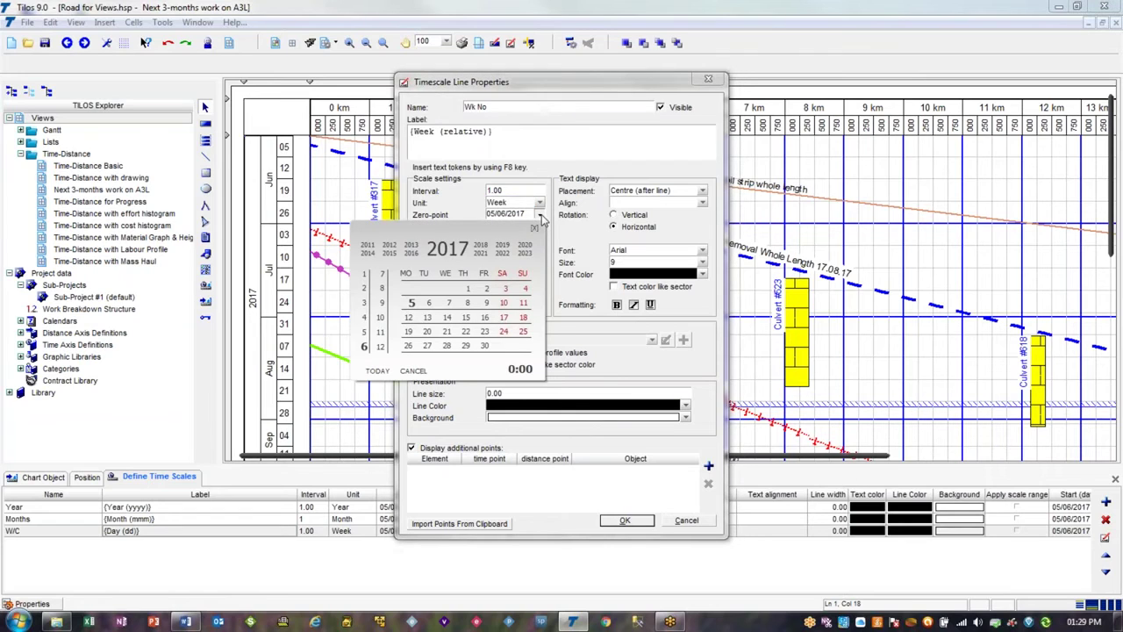
{"action": "left_click", "coordinate": [416, 307]}
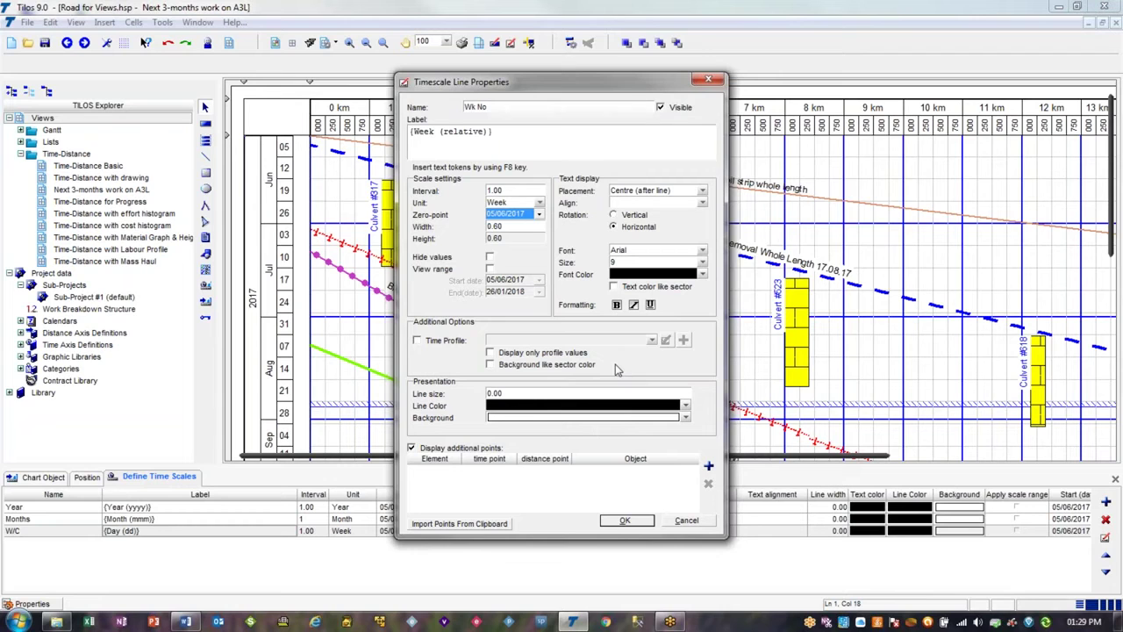
{"action": "left_click", "coordinate": [702, 262]}
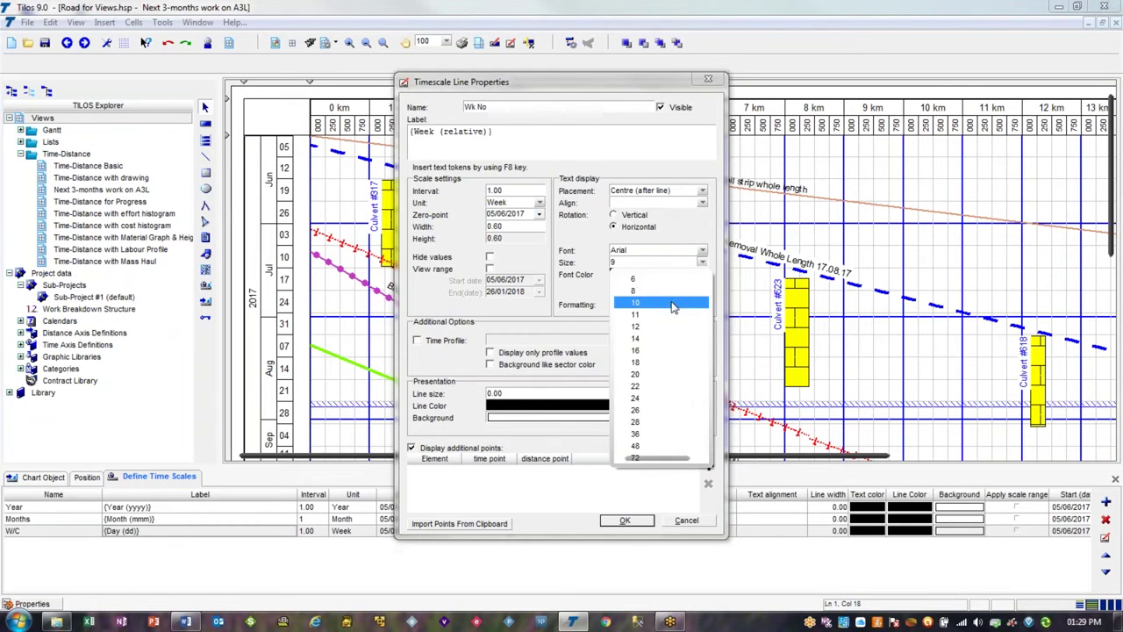
{"action": "left_click", "coordinate": [672, 291]}
{"action": "left_click", "coordinate": [625, 520]}
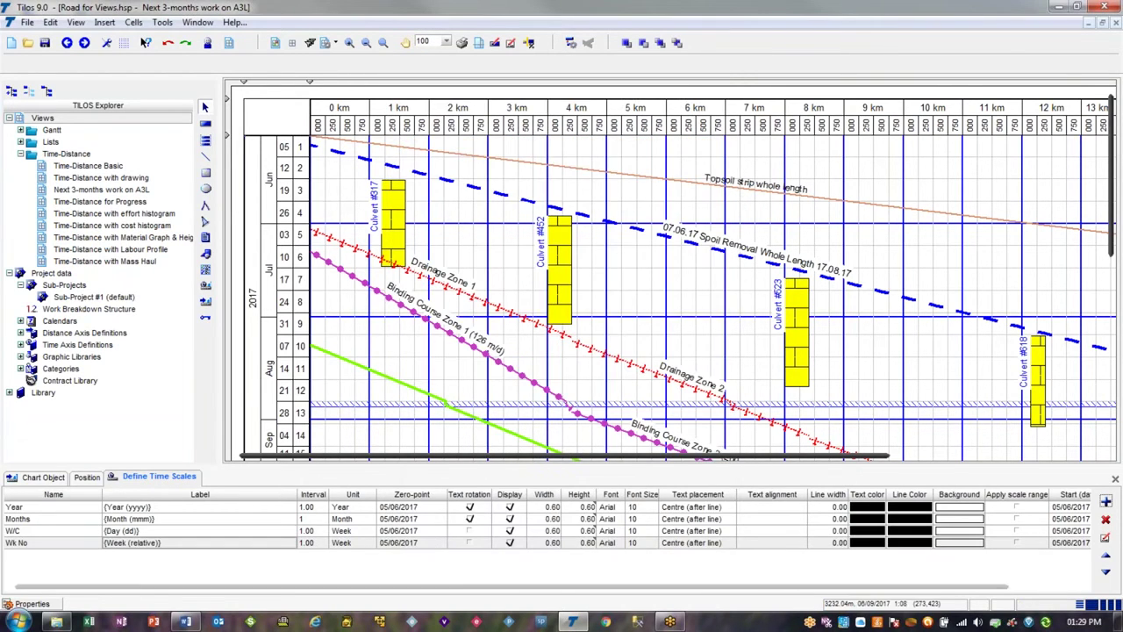
Narrow the time scale column slightly so its boundary with the time-distance cell meets the Wk No line
{"action": "left_click_drag", "start_coordinate": [310, 83], "coordinate": [309, 83]}
{"action": "left_click", "coordinate": [433, 125]}
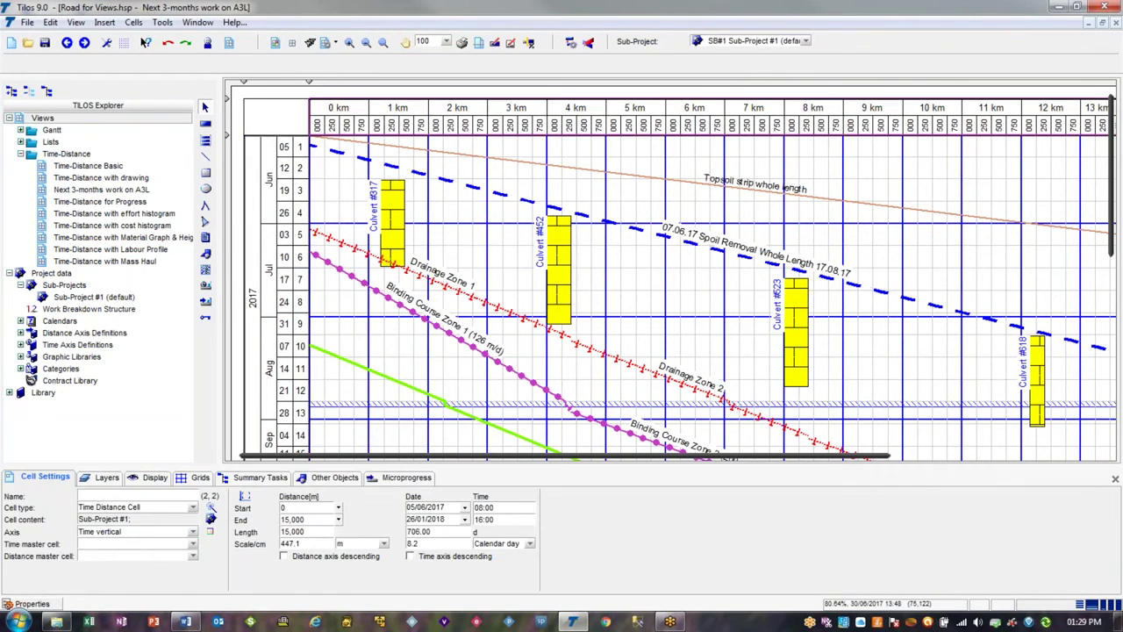
{"action": "left_click", "coordinate": [422, 158]}
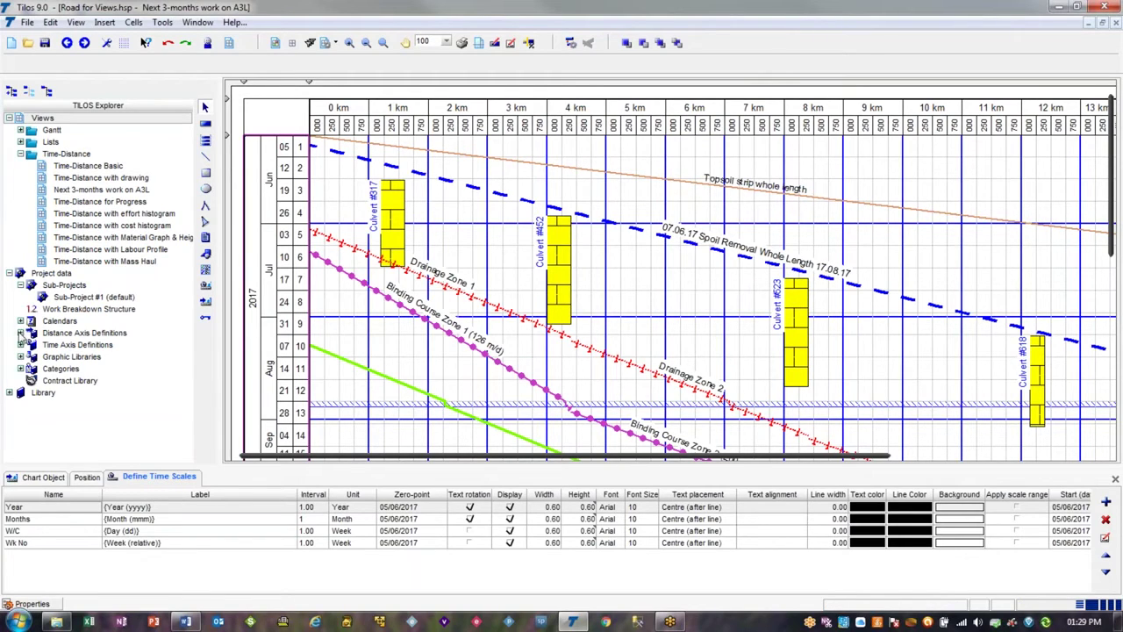
Look through the distance-related cell contents under Distance Axis Definitions, collapse the branch, and save the project
{"action": "left_click", "coordinate": [20, 334]}
{"action": "left_click", "coordinate": [31, 345]}
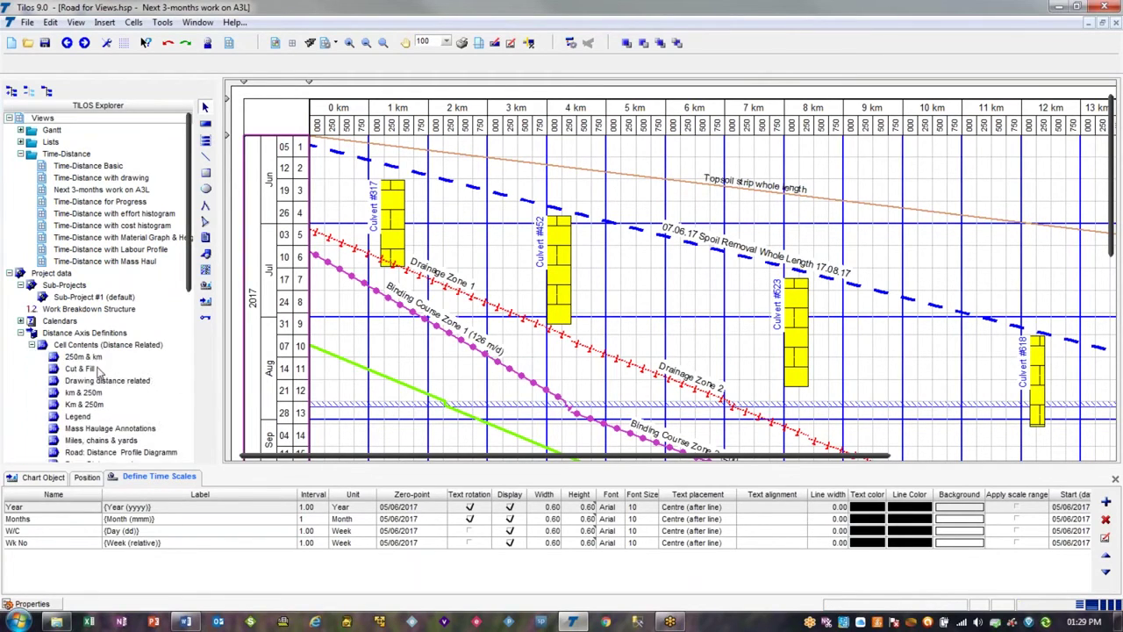
{"action": "left_click", "coordinate": [88, 404]}
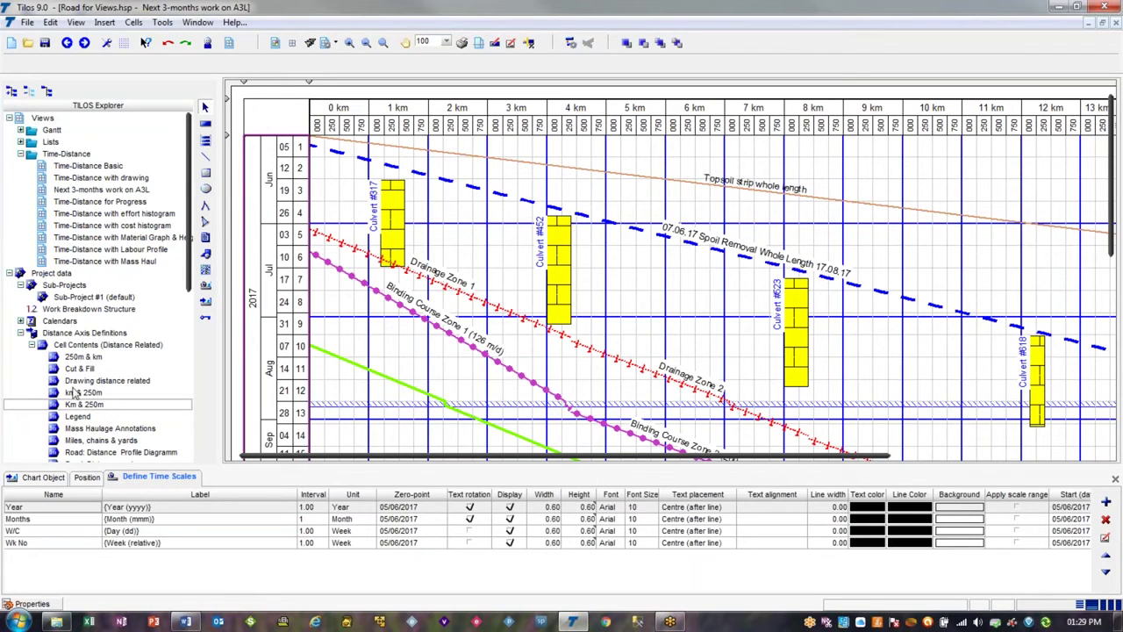
{"action": "left_click", "coordinate": [20, 334]}
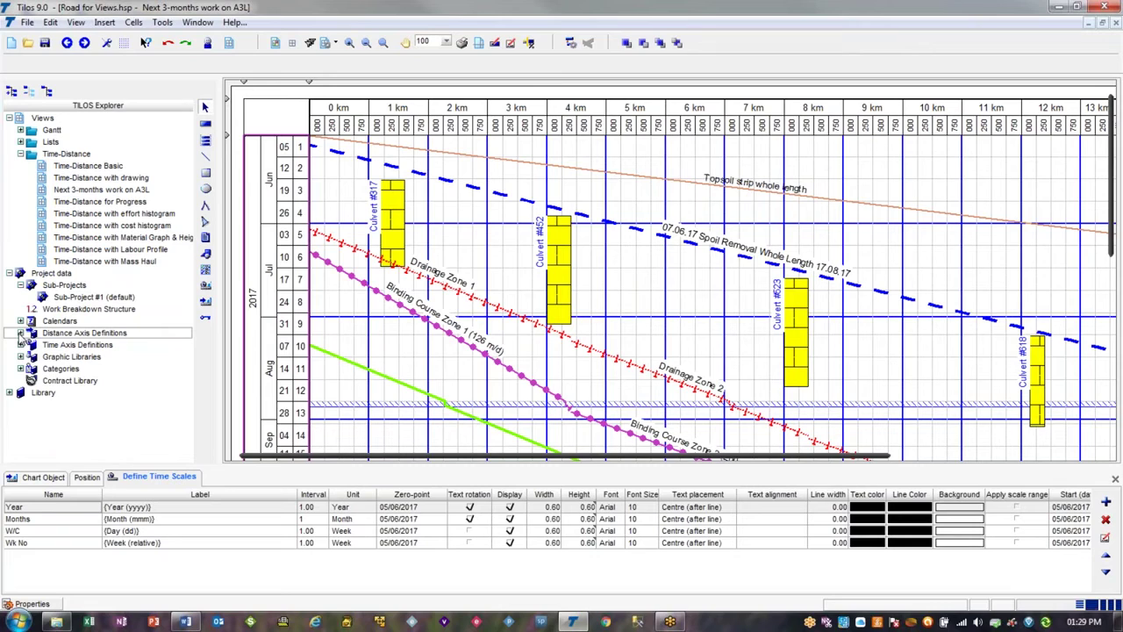
{"action": "left_click", "coordinate": [44, 44]}
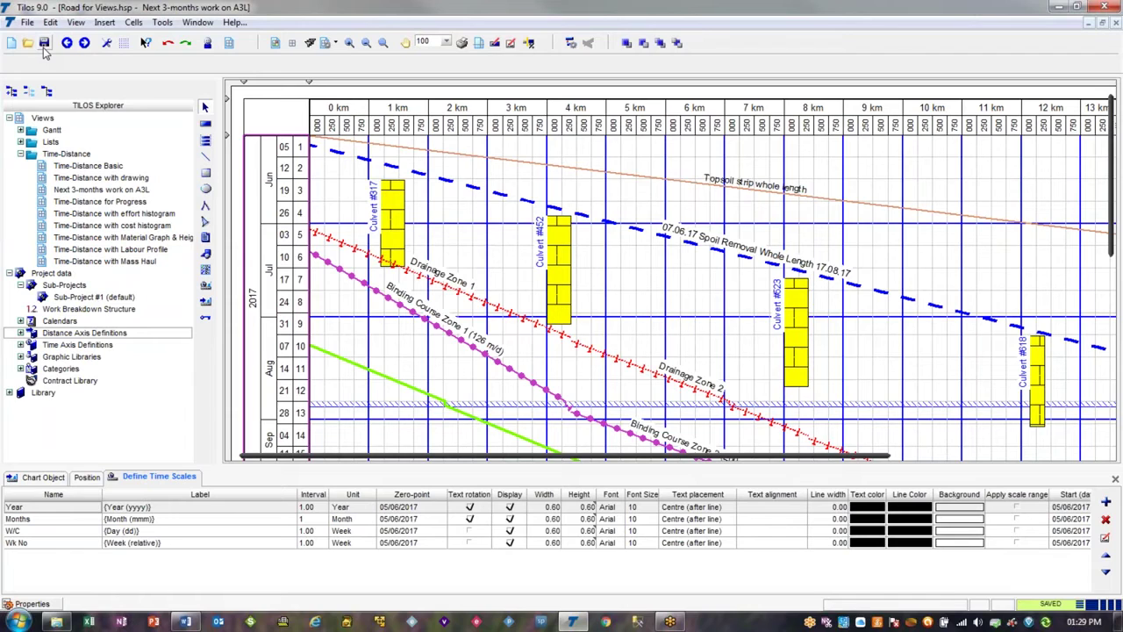
Check the time scale cell's line definitions and its time master cell setting
{"action": "left_click", "coordinate": [496, 245]}
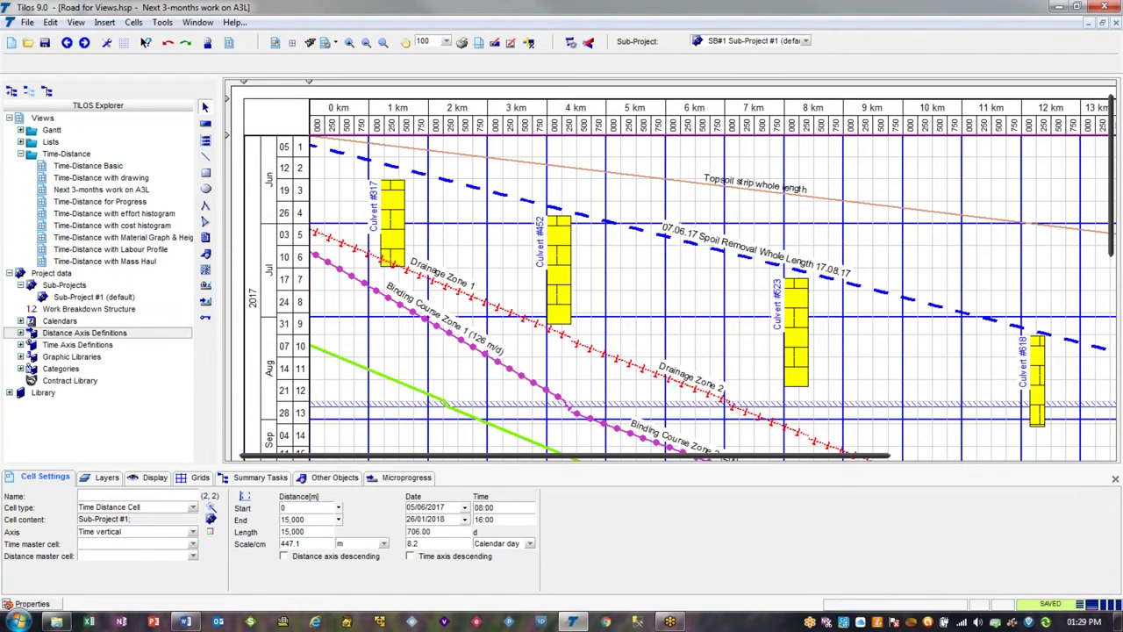
{"action": "left_click", "coordinate": [246, 423]}
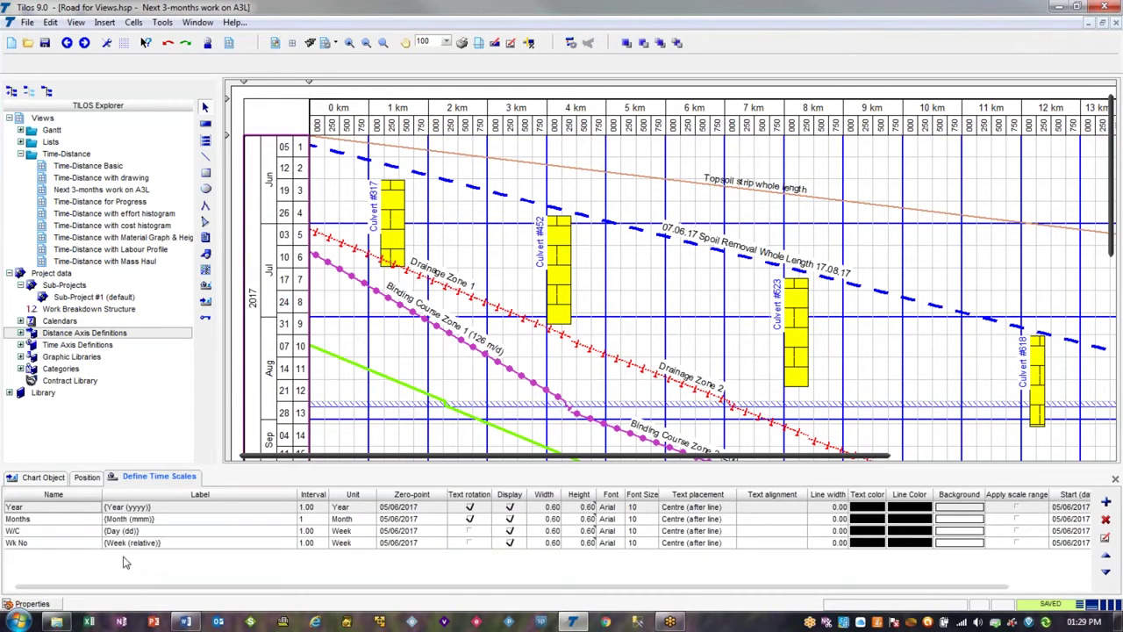
{"action": "left_click", "coordinate": [43, 481]}
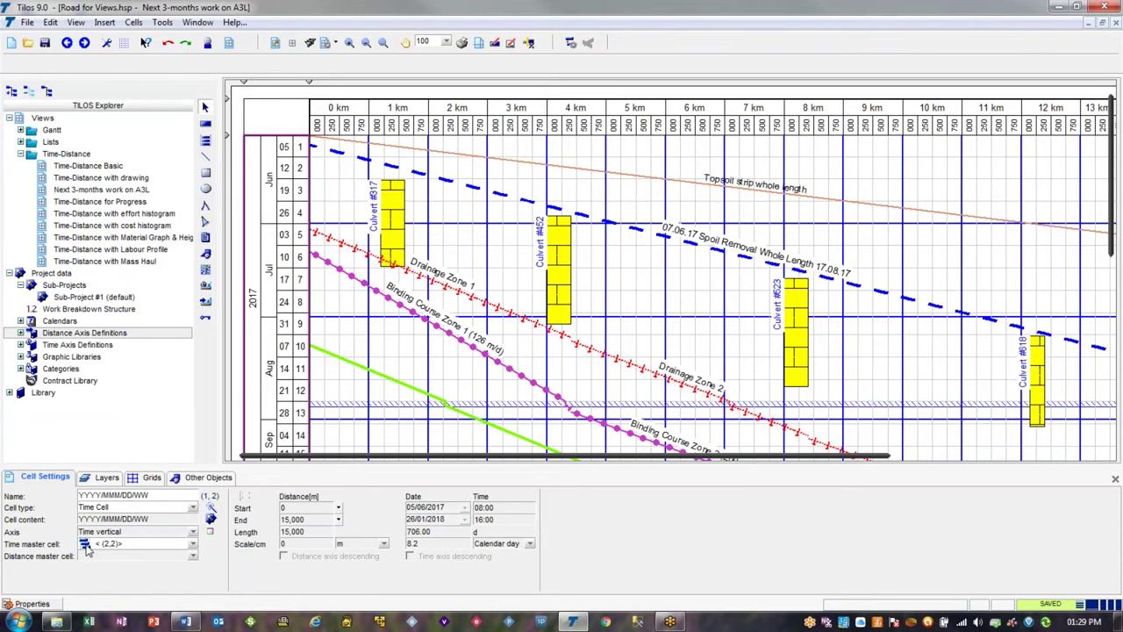
{"action": "left_click", "coordinate": [398, 349]}
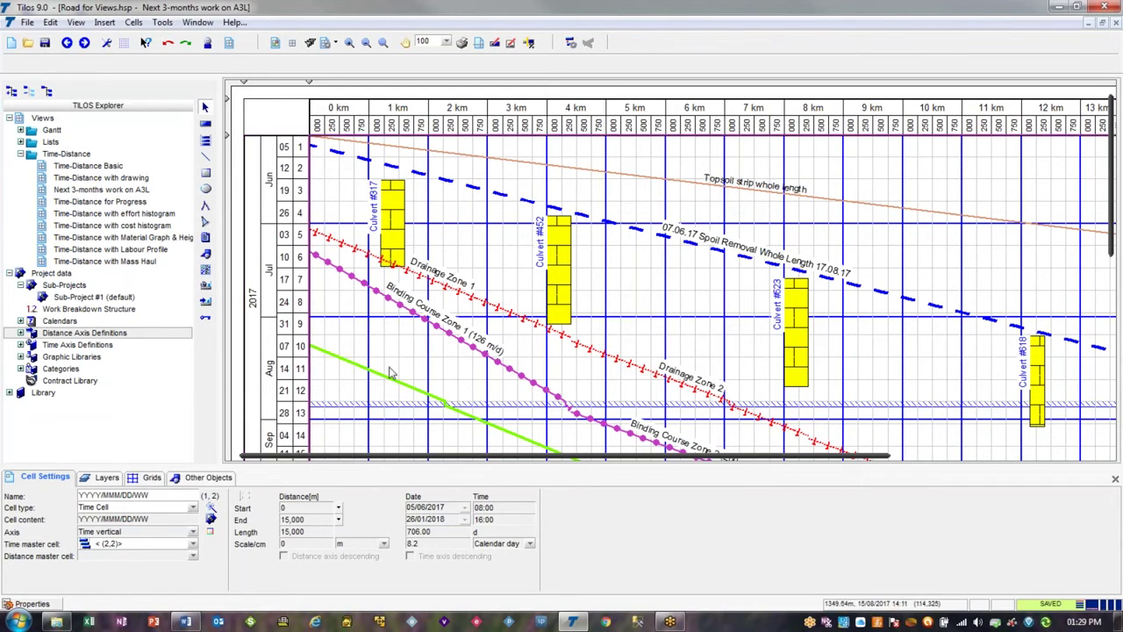
Set the time-distance cell's start date to 29/05/2017 and its end date to 05/09/2017
{"action": "left_click", "coordinate": [351, 324]}
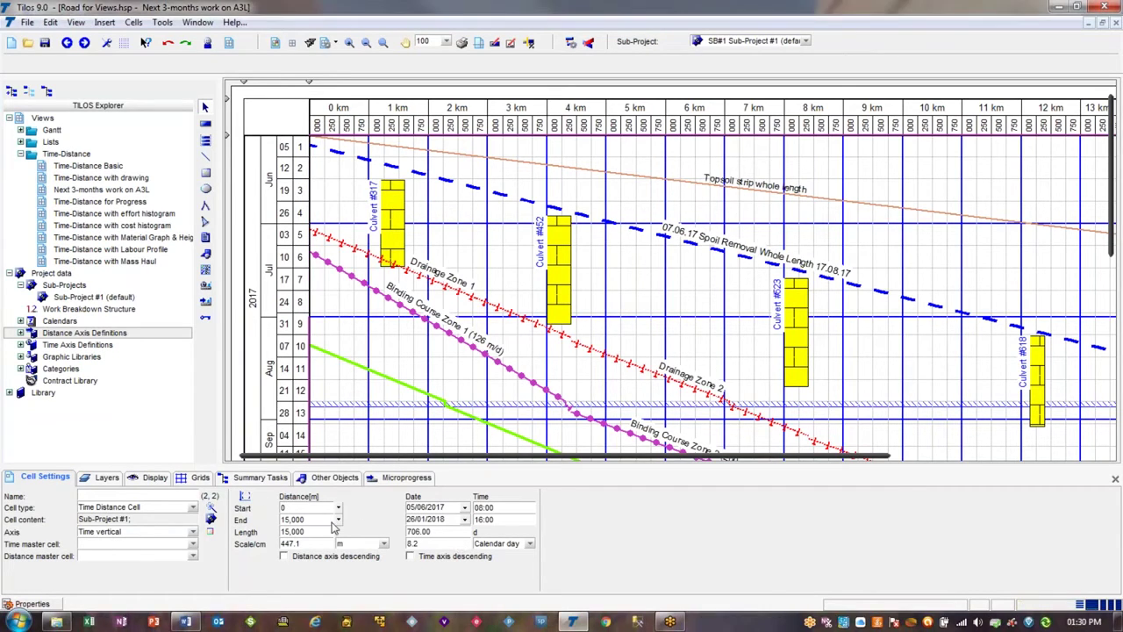
{"action": "left_click", "coordinate": [465, 509]}
{"action": "key", "text": "Up"}
{"action": "key", "text": "Return"}
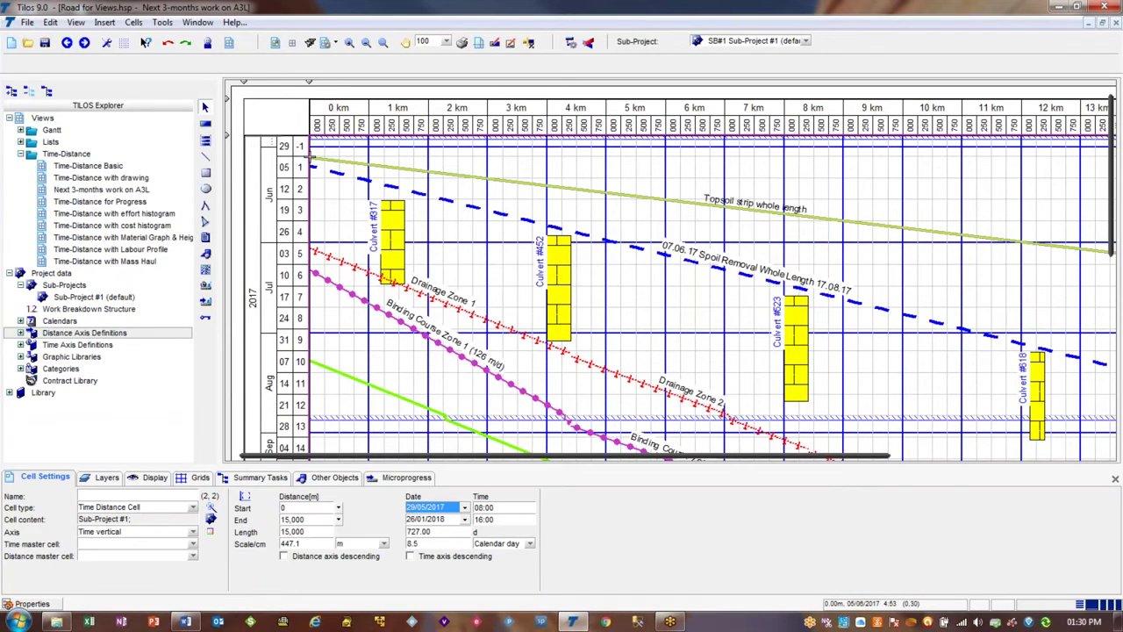
{"action": "left_click", "coordinate": [437, 522]}
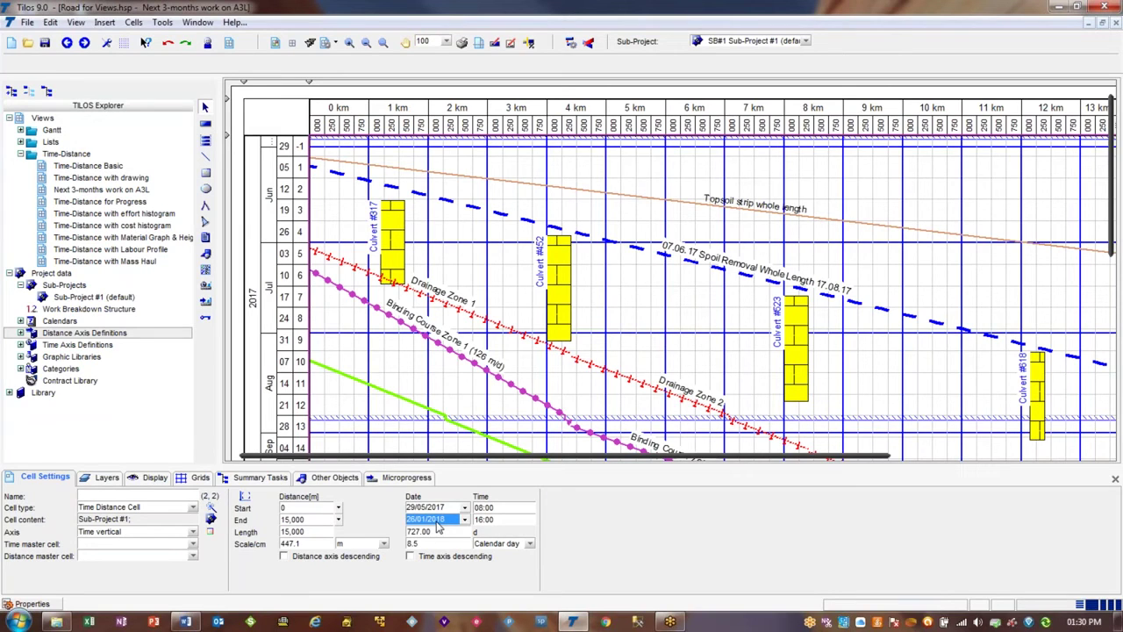
{"action": "type", "text": "5/9/17"}
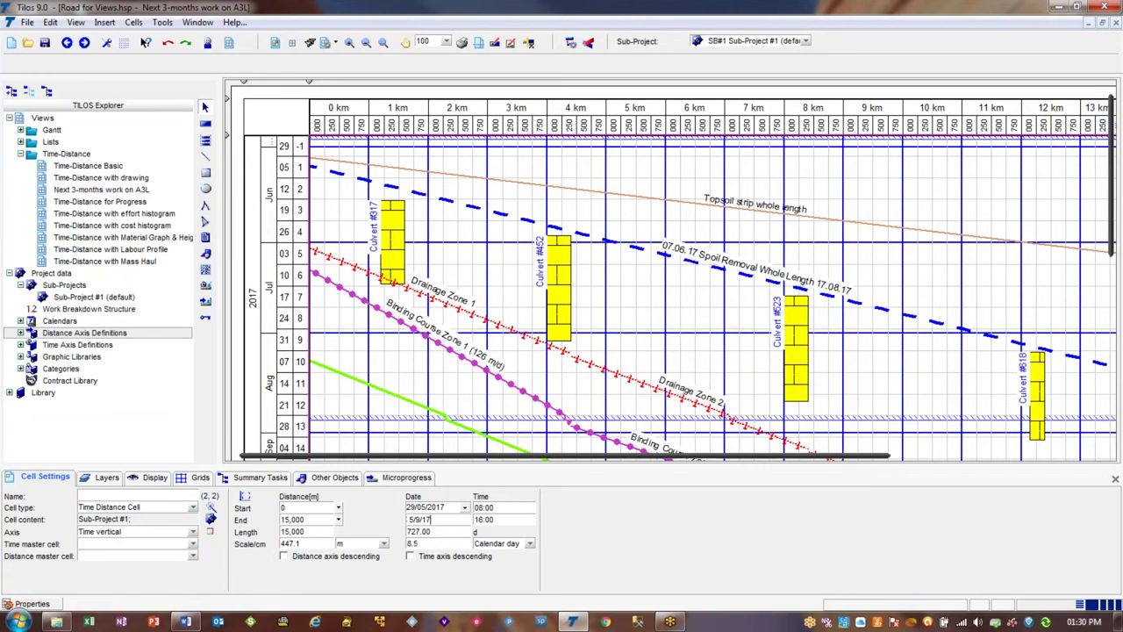
{"action": "key", "text": "Tab"}
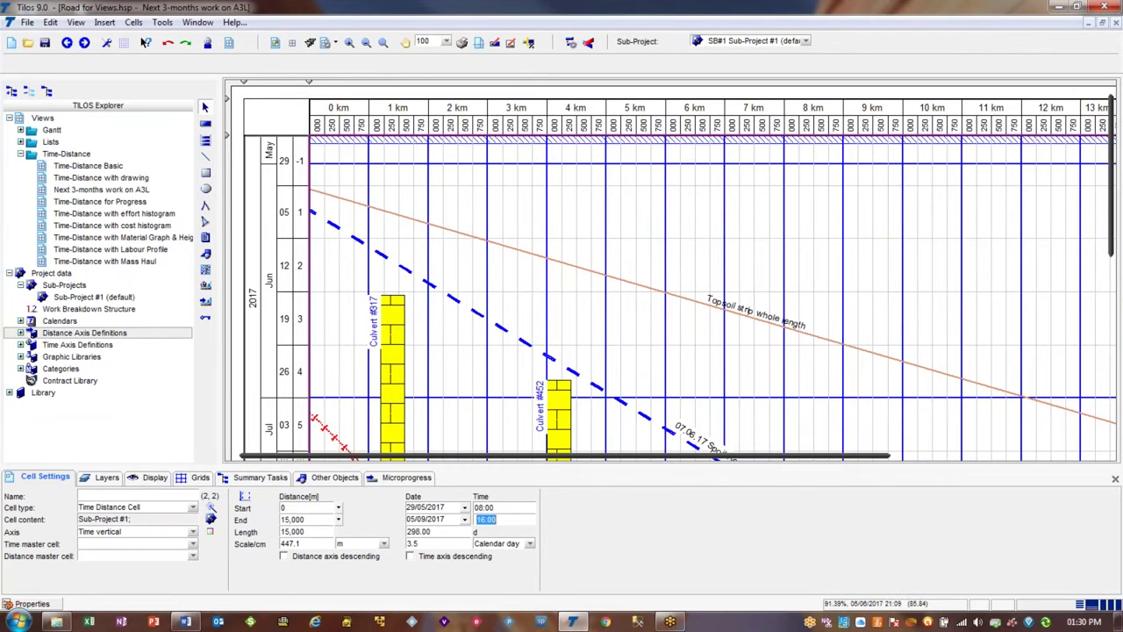
Set the time-distance cell's distance range to start at -100 m and end at 15,100 m
{"action": "left_click", "coordinate": [311, 507]}
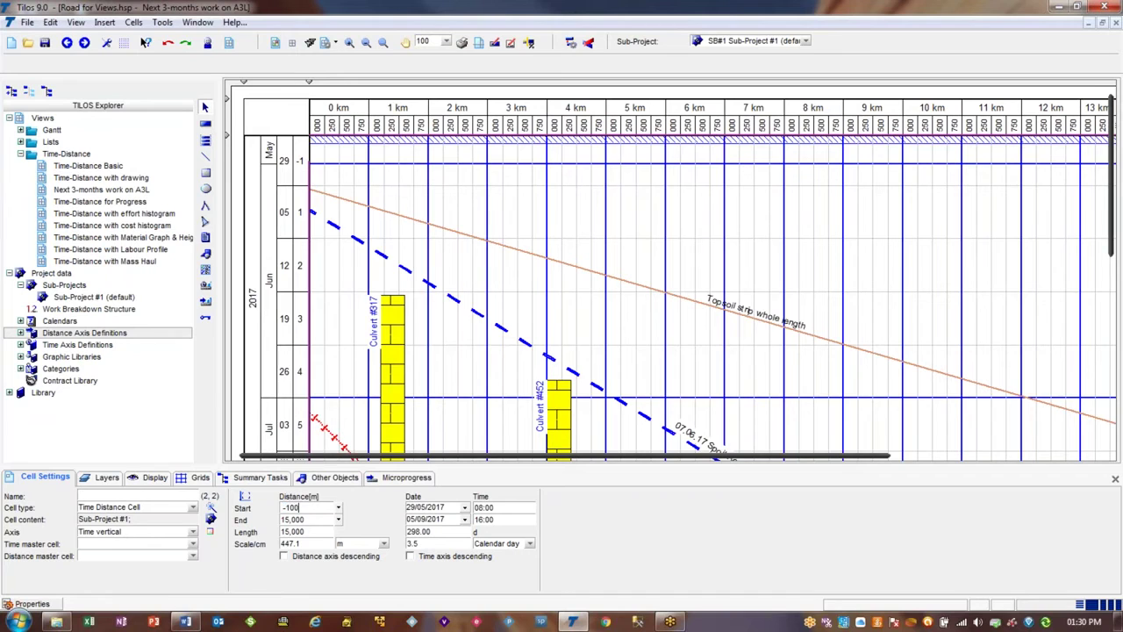
{"action": "key", "text": "Return"}
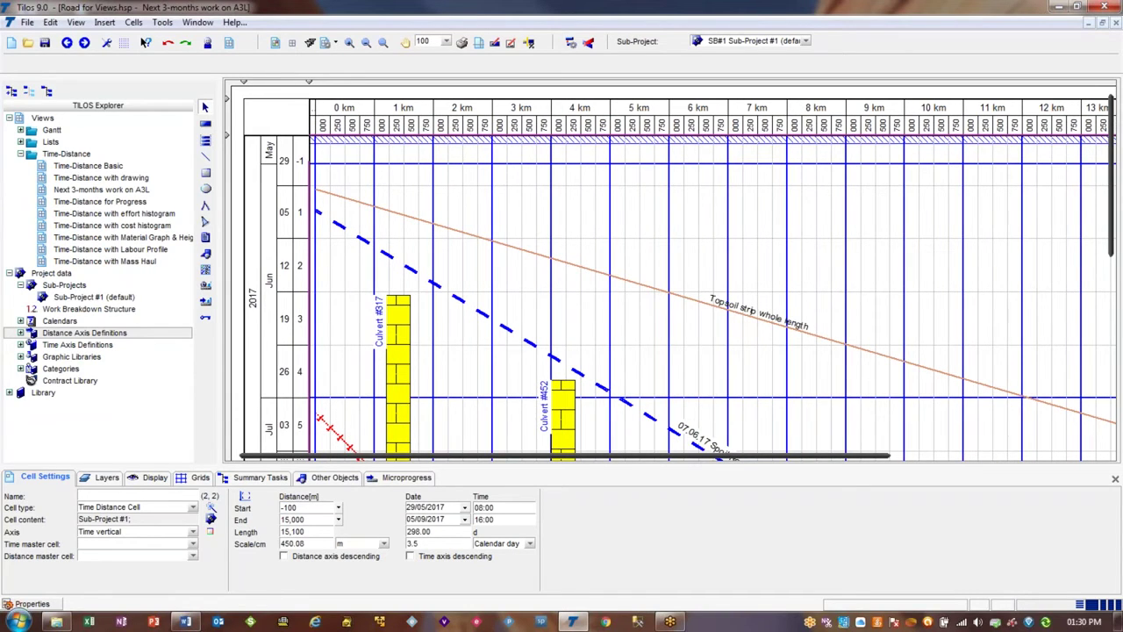
{"action": "left_click", "coordinate": [306, 517]}
{"action": "left_click", "coordinate": [303, 519]}
{"action": "type", "text": "1"}
{"action": "key", "text": "Return"}
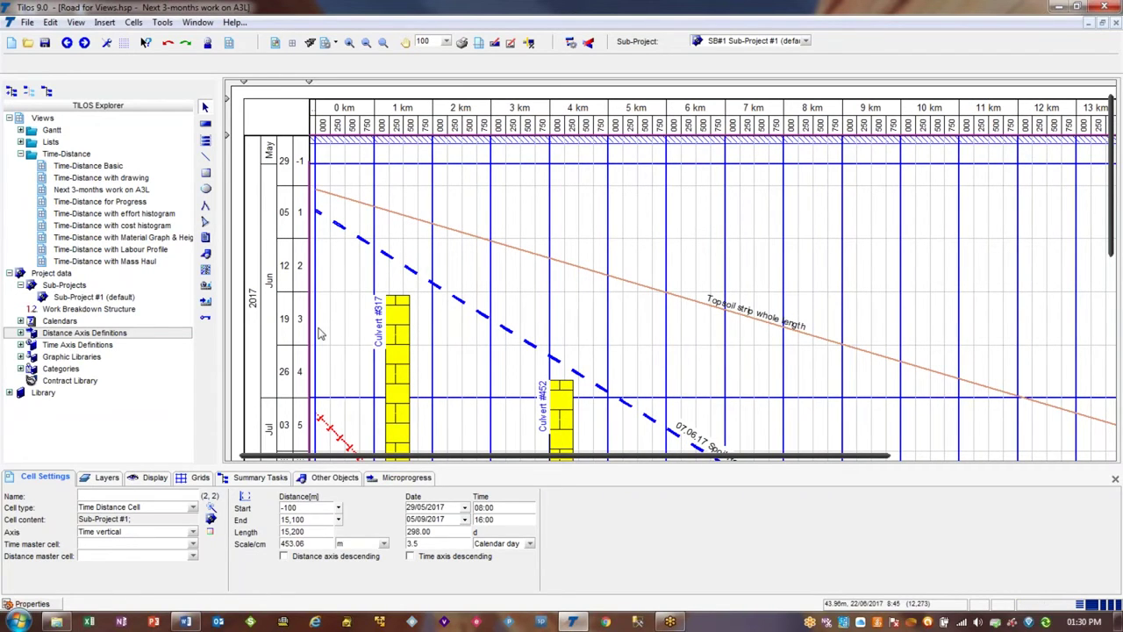
Make the outer page cell a Graphic Cell with new cell content named "A3L Border"
{"action": "left_click_drag", "start_coordinate": [1116, 178], "coordinate": [1112, 390]}
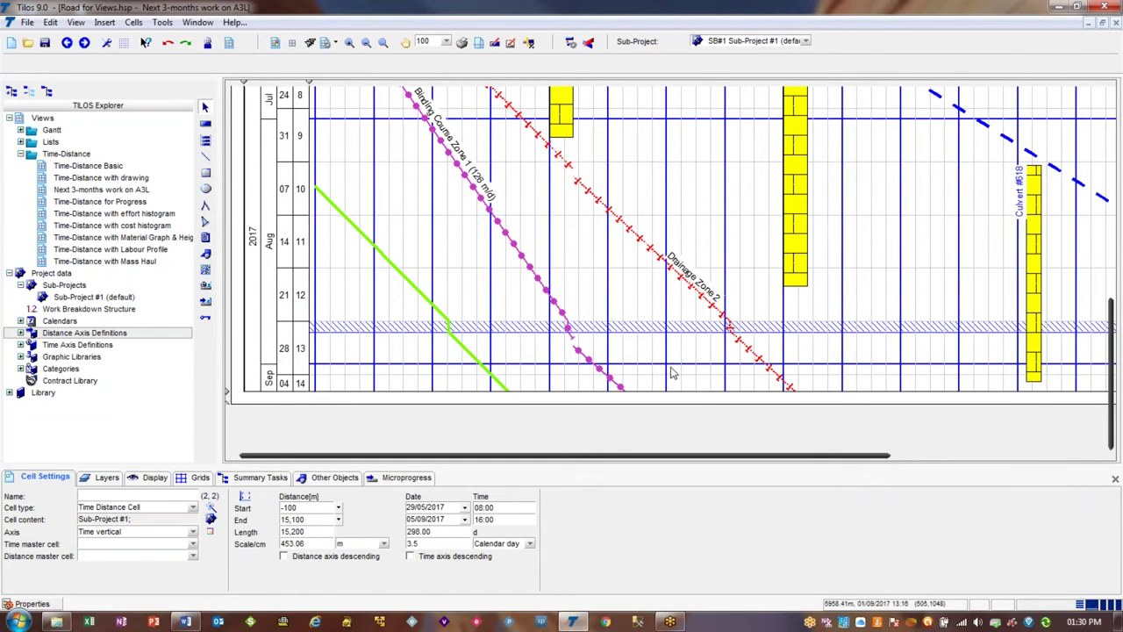
{"action": "left_click_drag", "start_coordinate": [1112, 338], "coordinate": [1116, 119]}
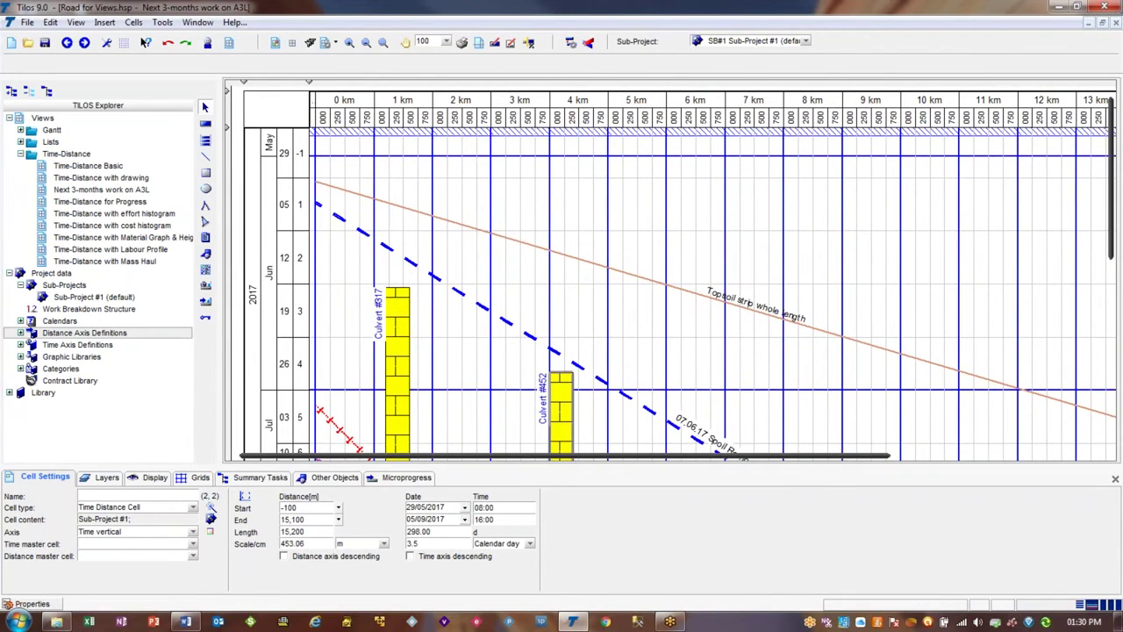
{"action": "left_click_drag", "start_coordinate": [548, 461], "coordinate": [903, 453]}
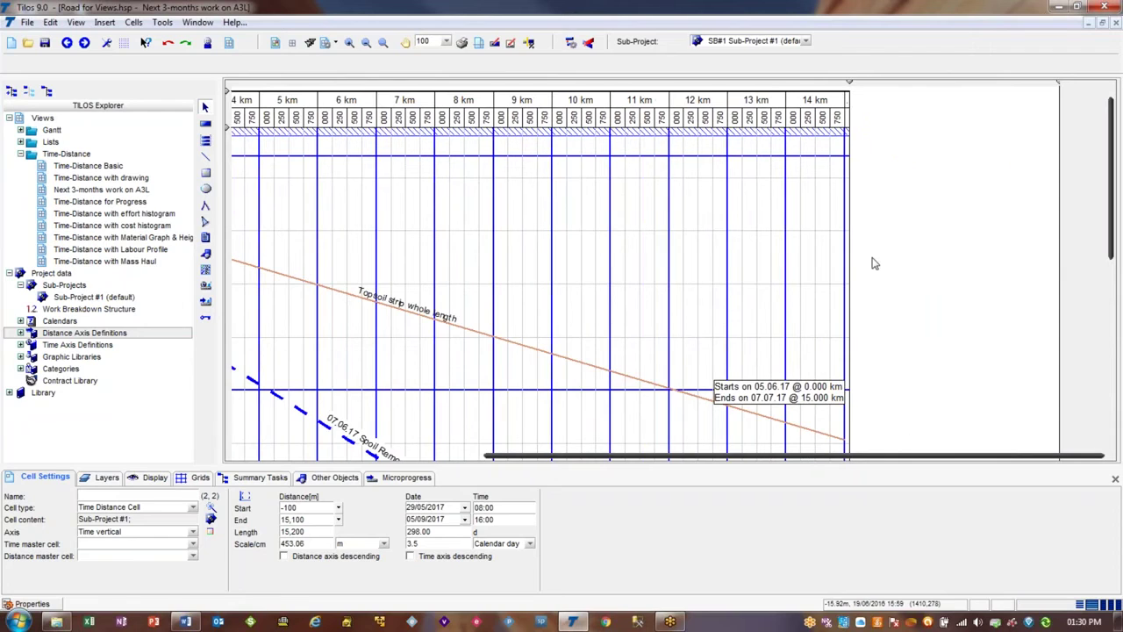
{"action": "left_click", "coordinate": [906, 256]}
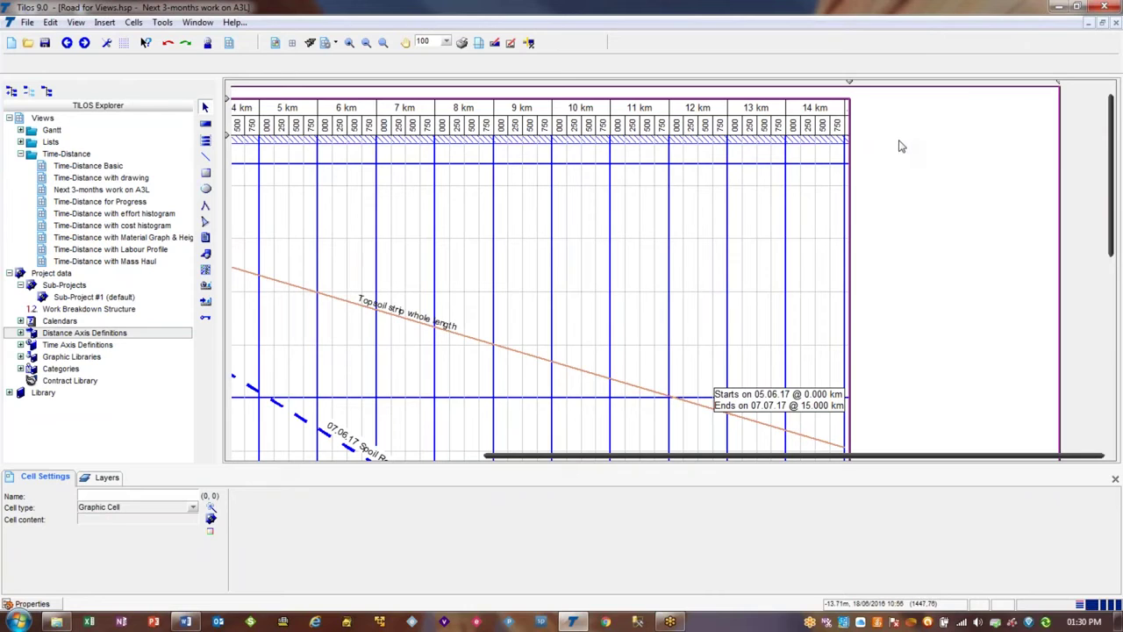
{"action": "left_click", "coordinate": [210, 508]}
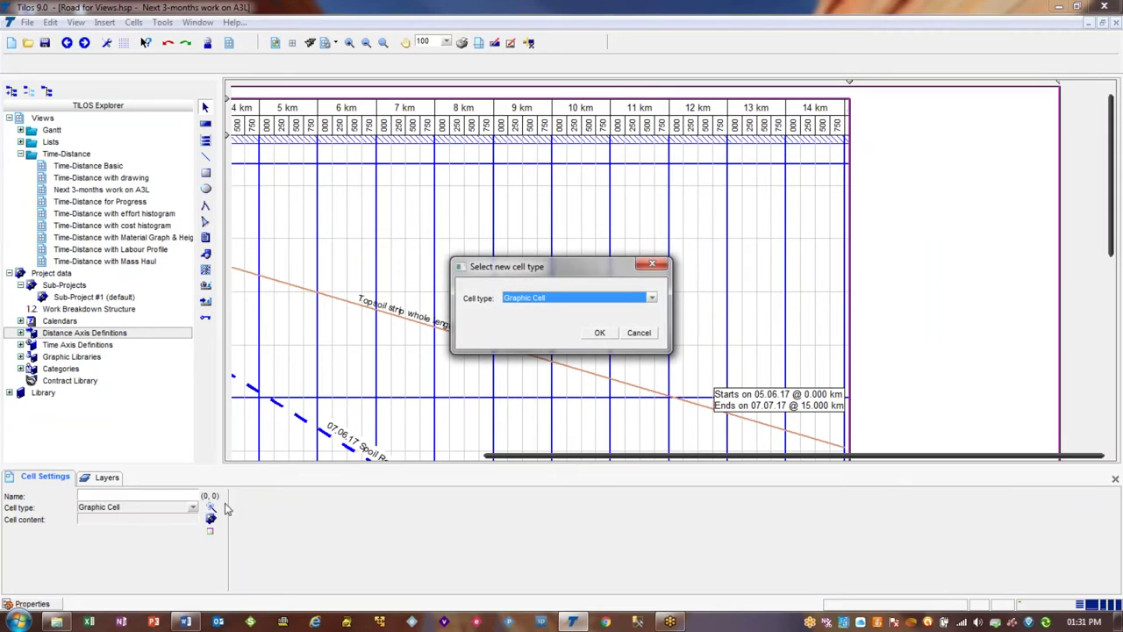
{"action": "left_click", "coordinate": [600, 333]}
{"action": "left_click", "coordinate": [506, 323]}
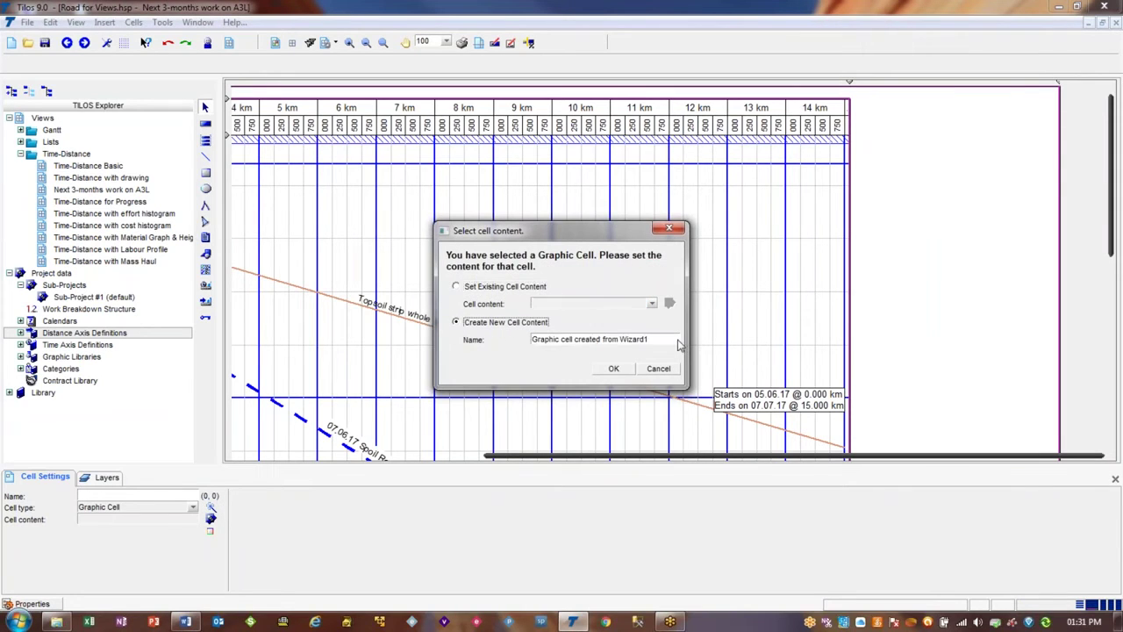
{"action": "key", "text": "Tab"}
{"action": "type", "text": "A"}
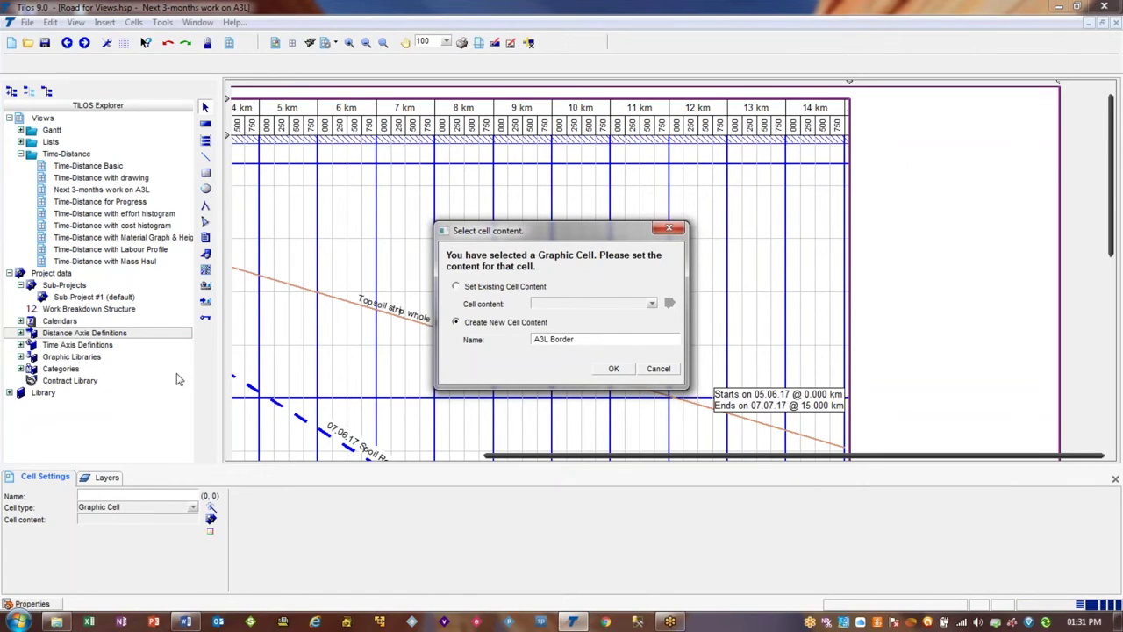
{"action": "left_click", "coordinate": [613, 370]}
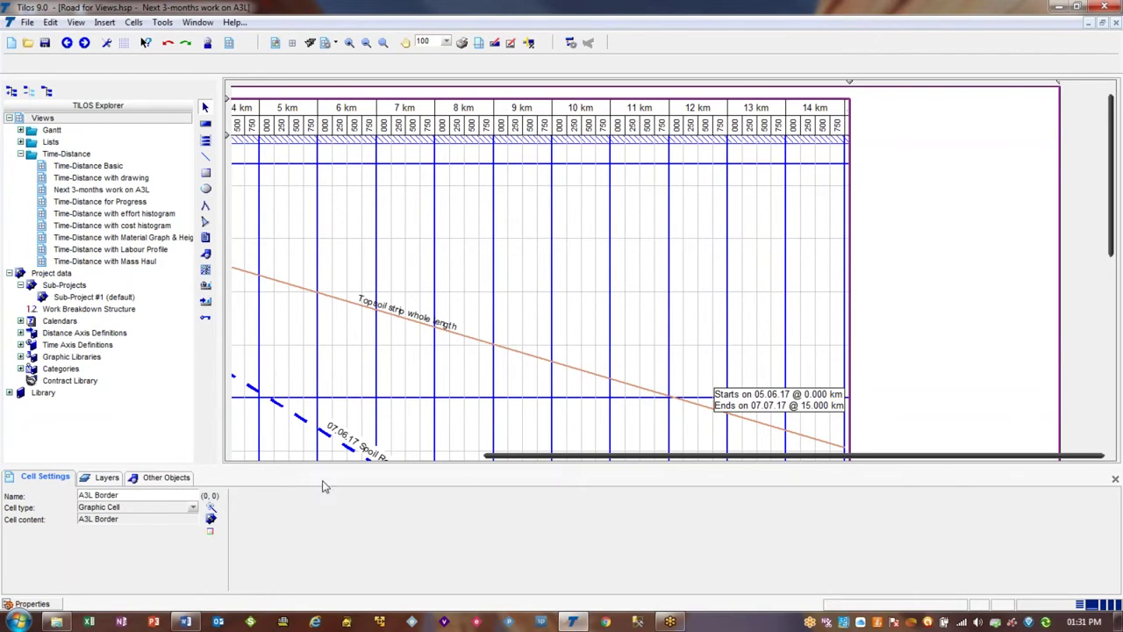
Insert the graphic file Elecosoft UK Asta logo.jpg at the border's upper-right corner, scaled on both axes and aligned Top / Right, about 13.5% by 7.5%
{"action": "left_click", "coordinate": [207, 256]}
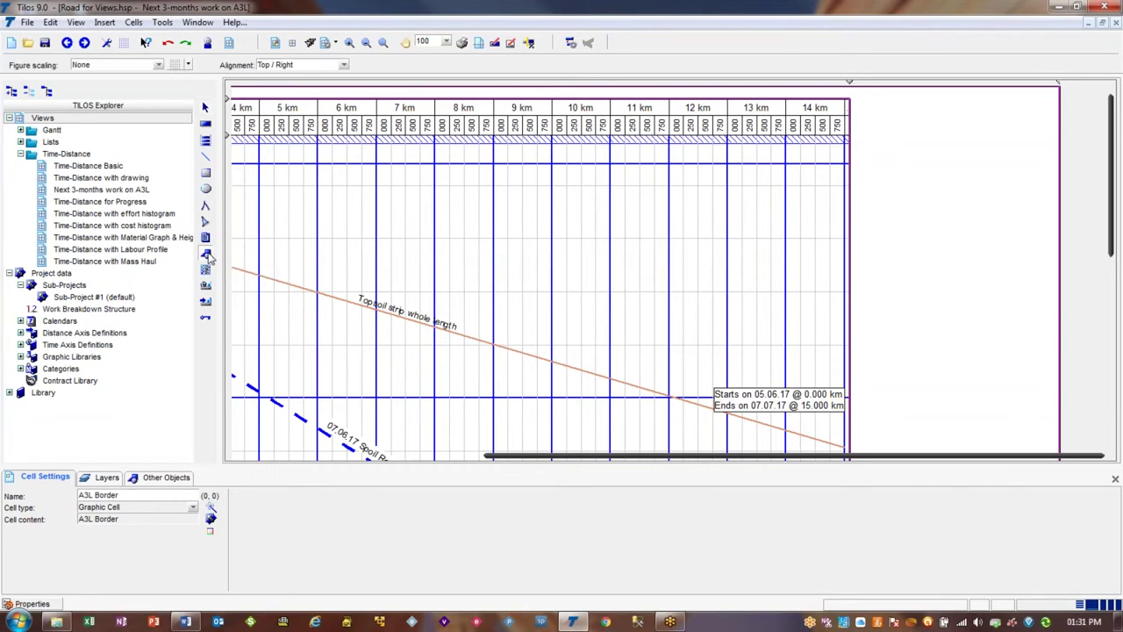
{"action": "left_click", "coordinate": [343, 64]}
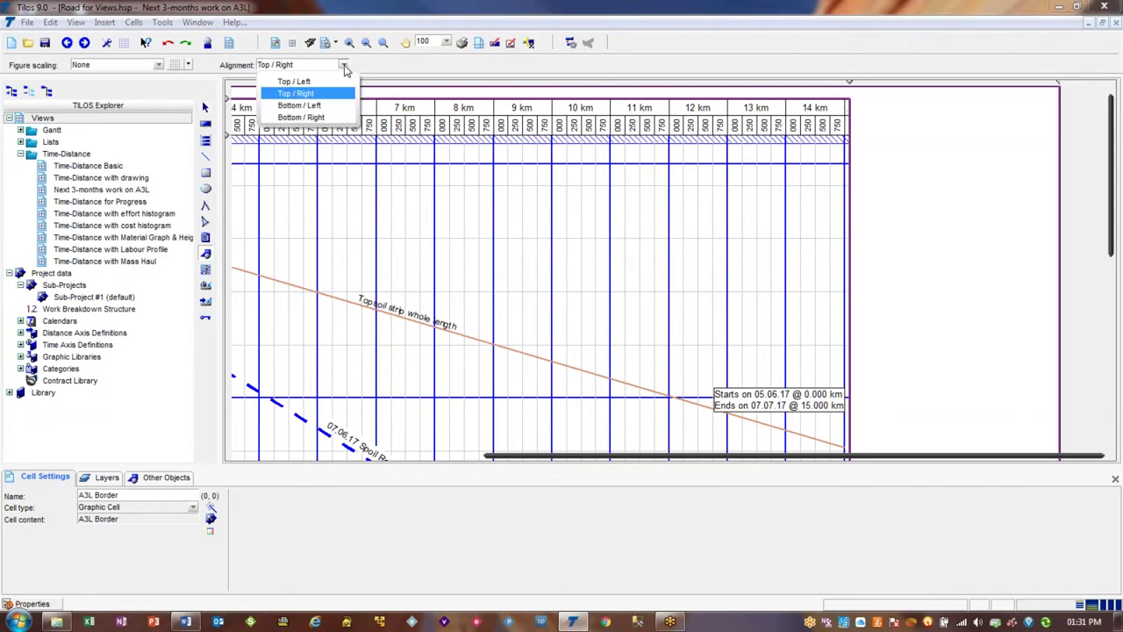
{"action": "left_click", "coordinate": [343, 93]}
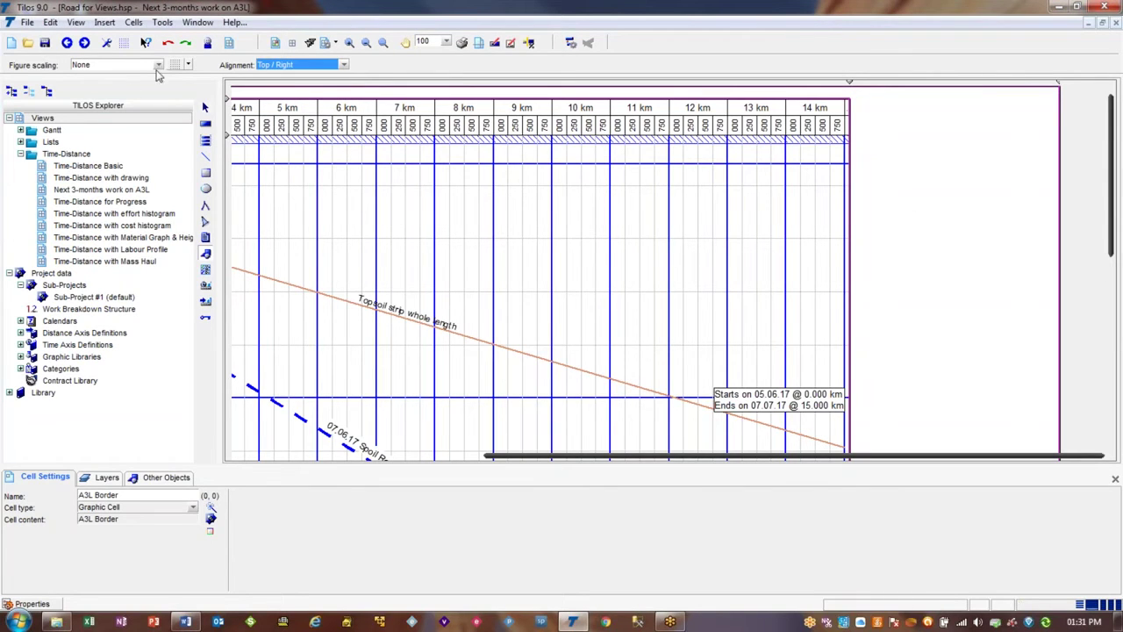
{"action": "left_click", "coordinate": [160, 69]}
{"action": "left_click", "coordinate": [156, 82]}
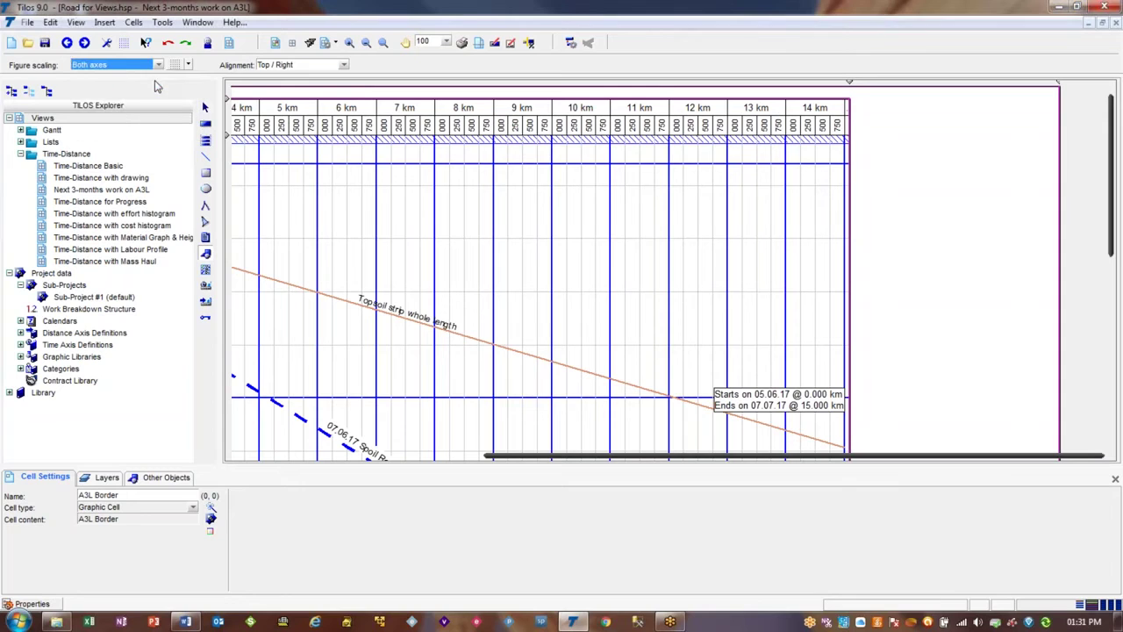
{"action": "mouse_move", "coordinate": [875, 108]}
{"action": "left_mouse_down"}
{"action": "mouse_move", "coordinate": [1048, 170]}
{"action": "mouse_move", "coordinate": [1038, 171]}
{"action": "left_mouse_up"}
{"action": "left_click", "coordinate": [516, 329]}
{"action": "left_click", "coordinate": [613, 376]}
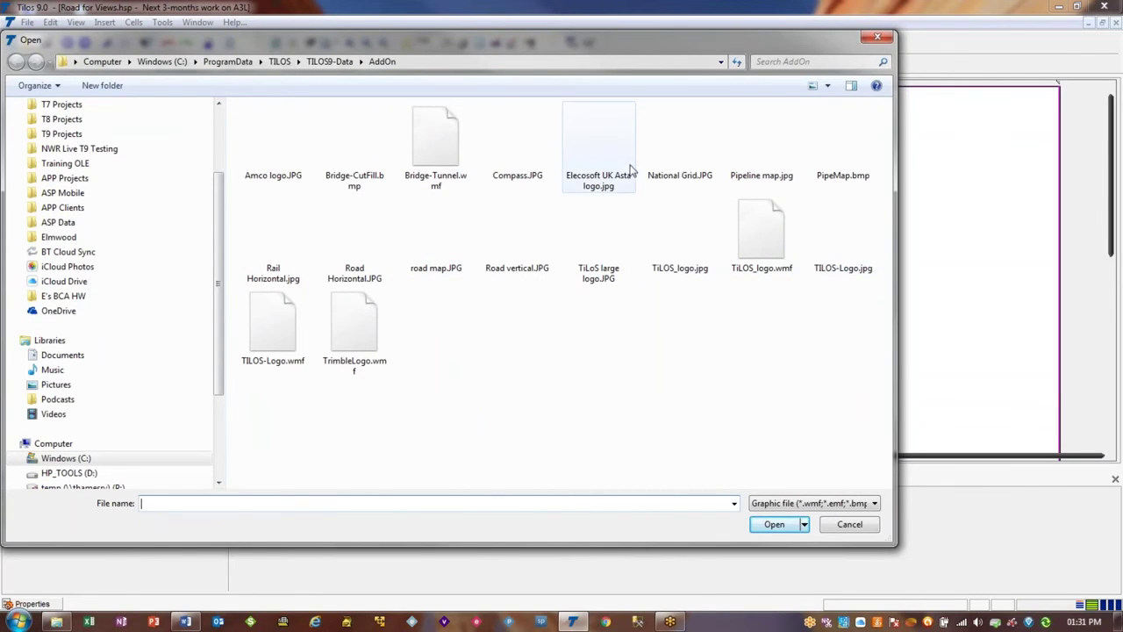
{"action": "double_click", "coordinate": [597, 162]}
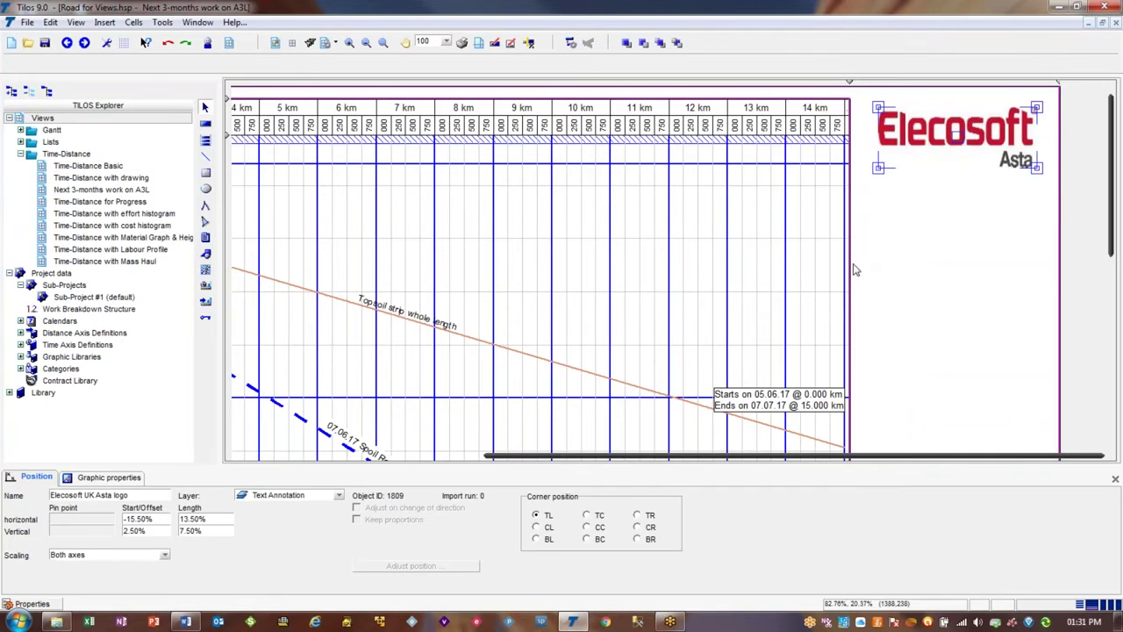
Set the logo's scaling to None, keep its proportions, and shrink it to about 58 mm by 16 mm
{"action": "left_click", "coordinate": [168, 557]}
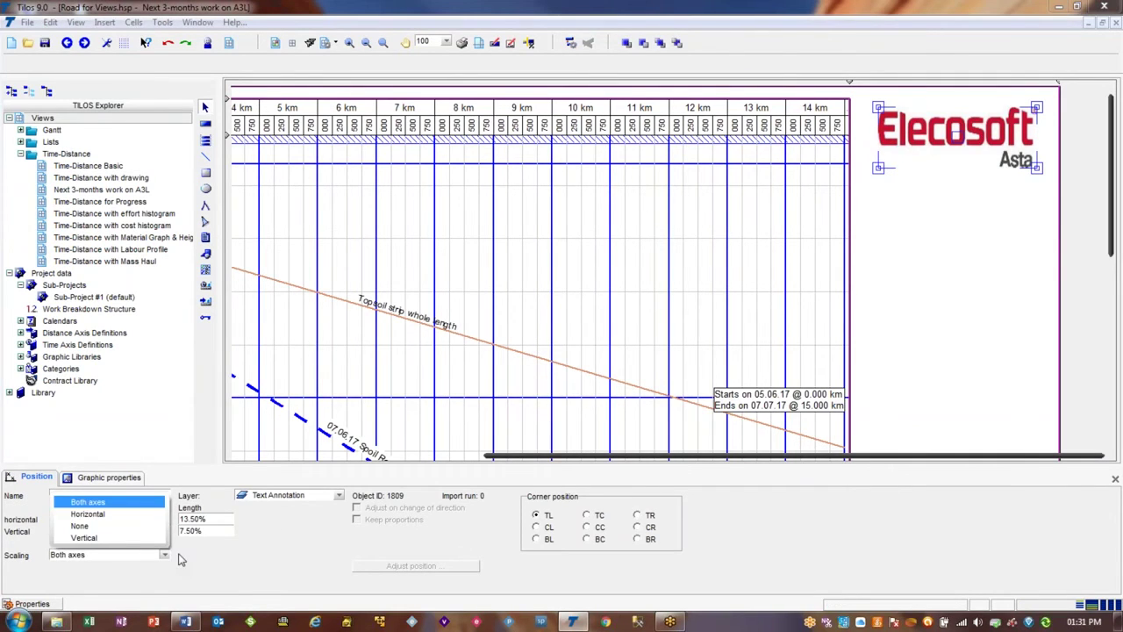
{"action": "left_click", "coordinate": [83, 526]}
{"action": "left_click", "coordinate": [357, 519]}
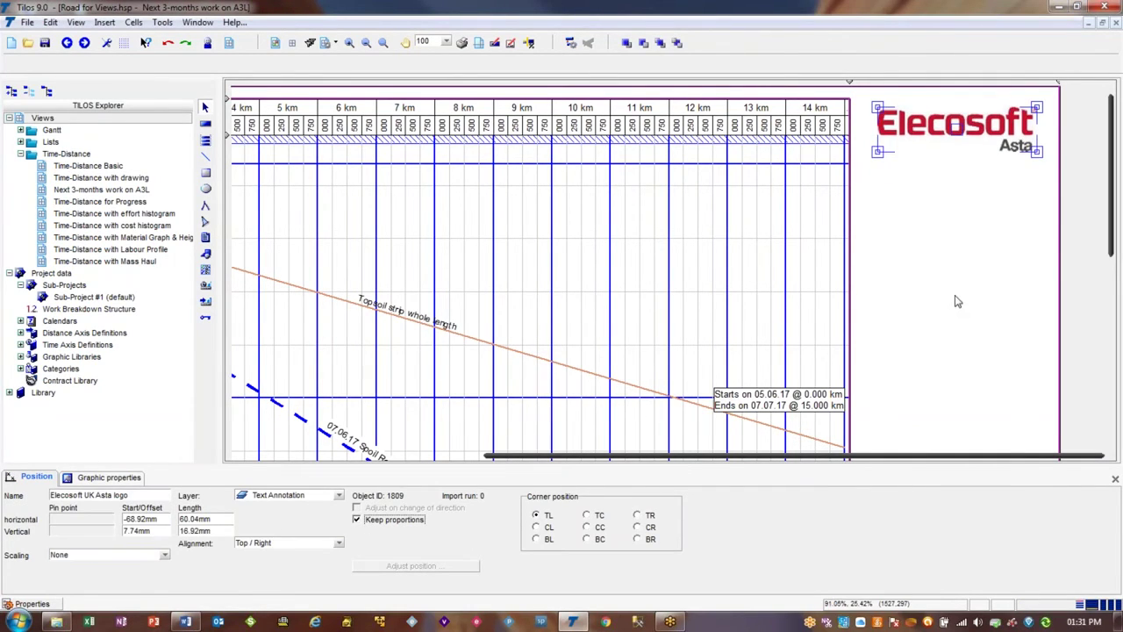
{"action": "mouse_move", "coordinate": [1036, 151]}
{"action": "left_mouse_down"}
{"action": "mouse_move", "coordinate": [1000, 146]}
{"action": "mouse_move", "coordinate": [1032, 149]}
{"action": "left_mouse_up"}
With the logo aligned Top / Right, narrow the border cell slightly from its outer edge
{"action": "left_click", "coordinate": [252, 544]}
{"action": "left_click", "coordinate": [252, 544]}
{"action": "mouse_move", "coordinate": [1062, 84]}
{"action": "left_mouse_down"}
{"action": "mouse_move", "coordinate": [1000, 86]}
{"action": "mouse_move", "coordinate": [1051, 85]}
{"action": "left_mouse_up"}
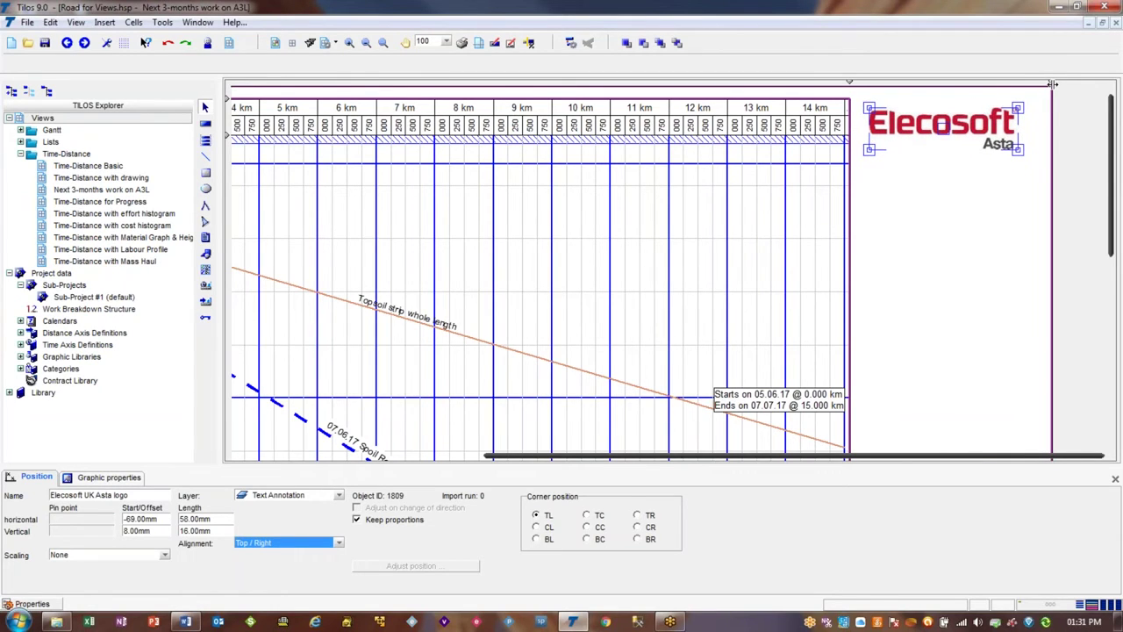
Align the logo to Top / Left and narrow the border cell a little more from the same edge
{"action": "left_click", "coordinate": [334, 544]}
{"action": "left_click", "coordinate": [335, 560]}
{"action": "mouse_move", "coordinate": [1051, 85]}
{"action": "left_mouse_down"}
{"action": "mouse_move", "coordinate": [952, 89]}
{"action": "mouse_move", "coordinate": [1041, 85]}
{"action": "left_mouse_up"}
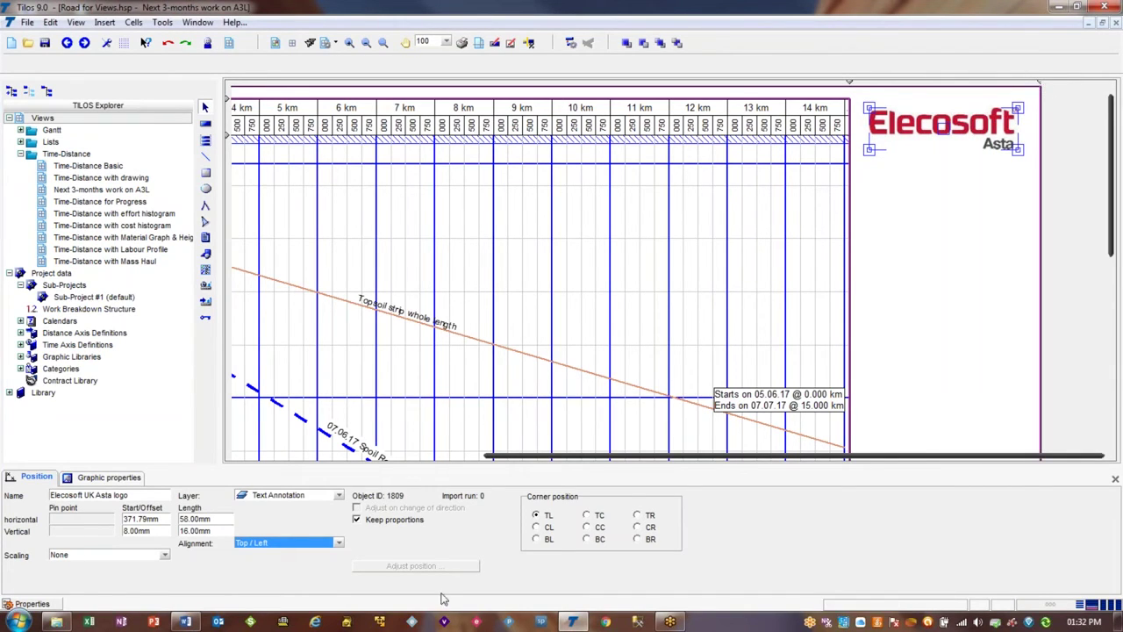
Set the logo's alignment back to Top / Right
{"action": "left_click", "coordinate": [339, 543]}
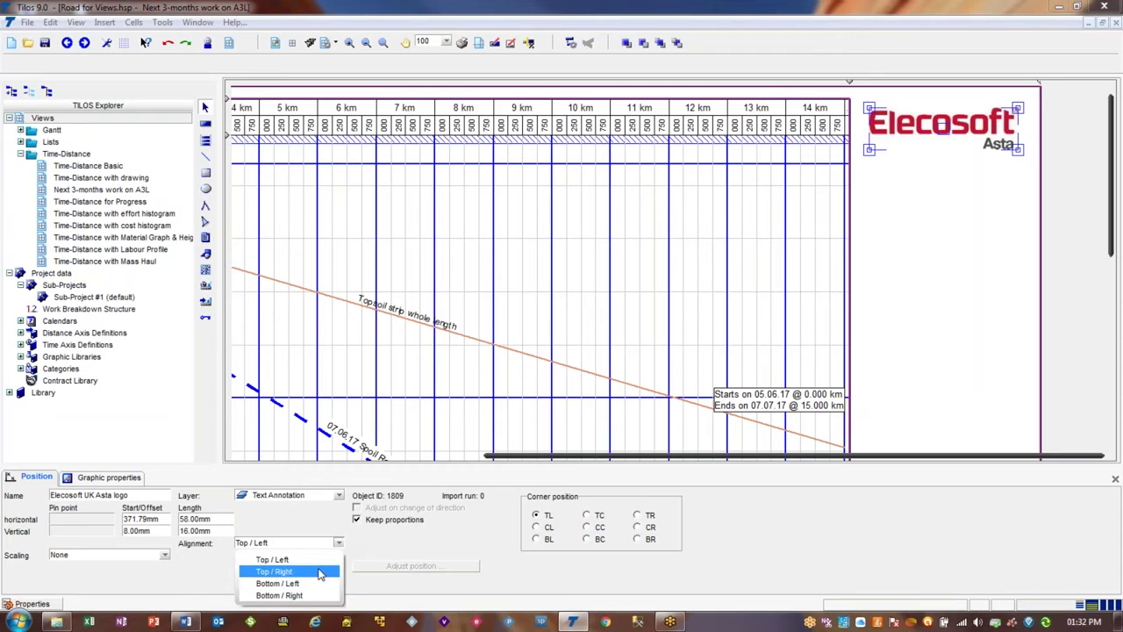
{"action": "left_click", "coordinate": [323, 571]}
Draw a graphic object frame aligned Bottom / Right in the border's lower-right corner, about 15% wide and 18.5% high
{"action": "left_click_drag", "start_coordinate": [1117, 204], "coordinate": [1086, 408]}
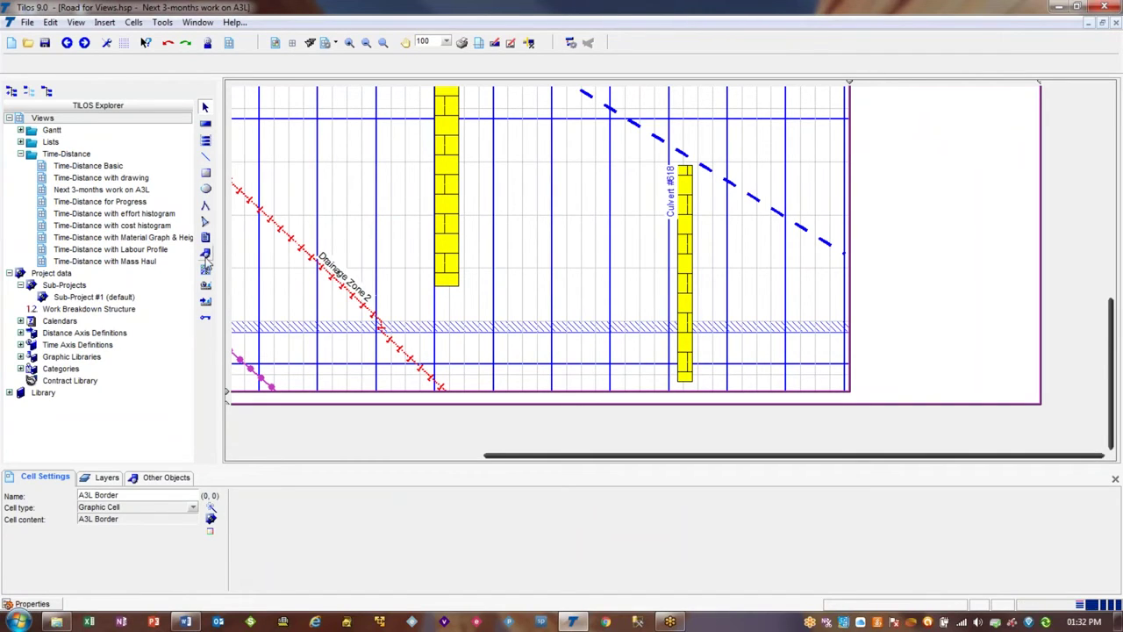
{"action": "left_click", "coordinate": [207, 255]}
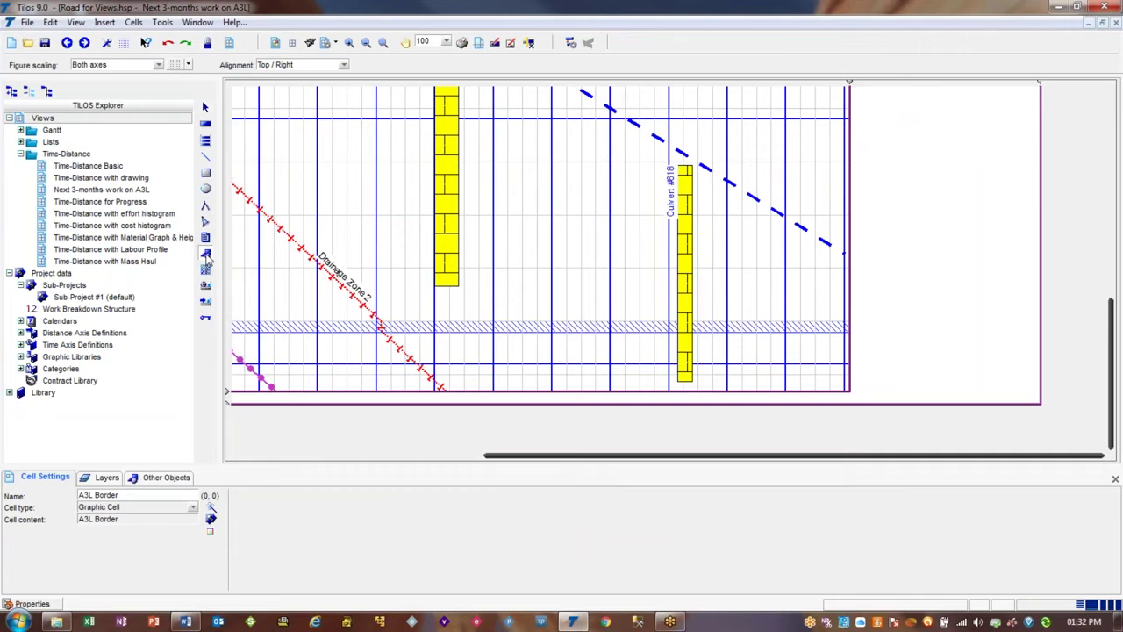
{"action": "left_click", "coordinate": [344, 66]}
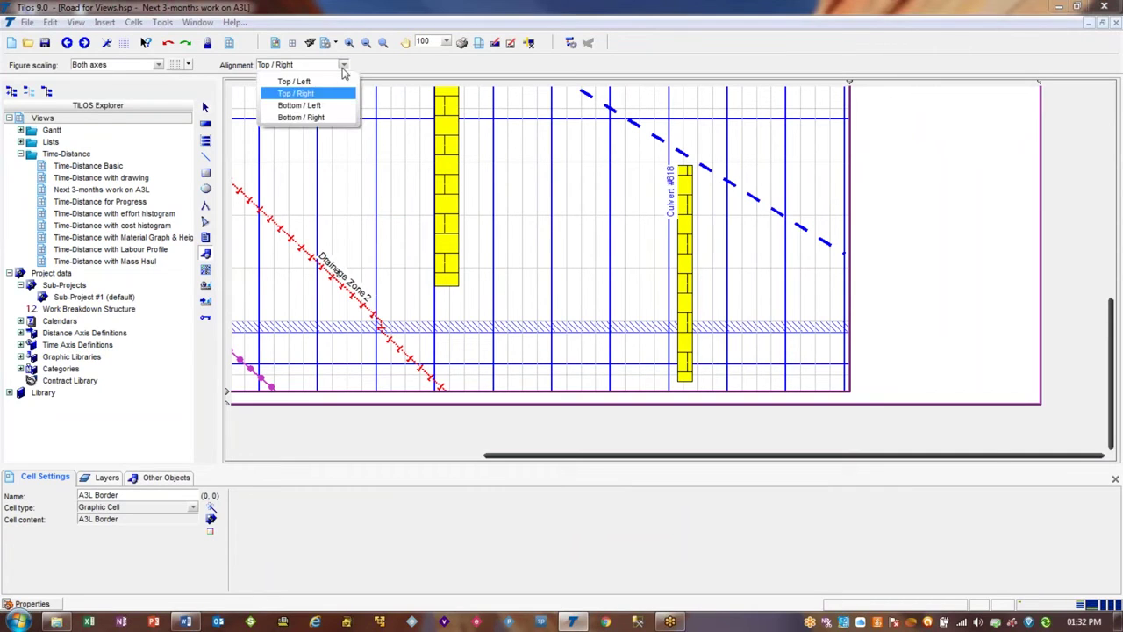
{"action": "left_click", "coordinate": [350, 117]}
{"action": "left_click_drag", "start_coordinate": [857, 234], "coordinate": [1028, 391]}
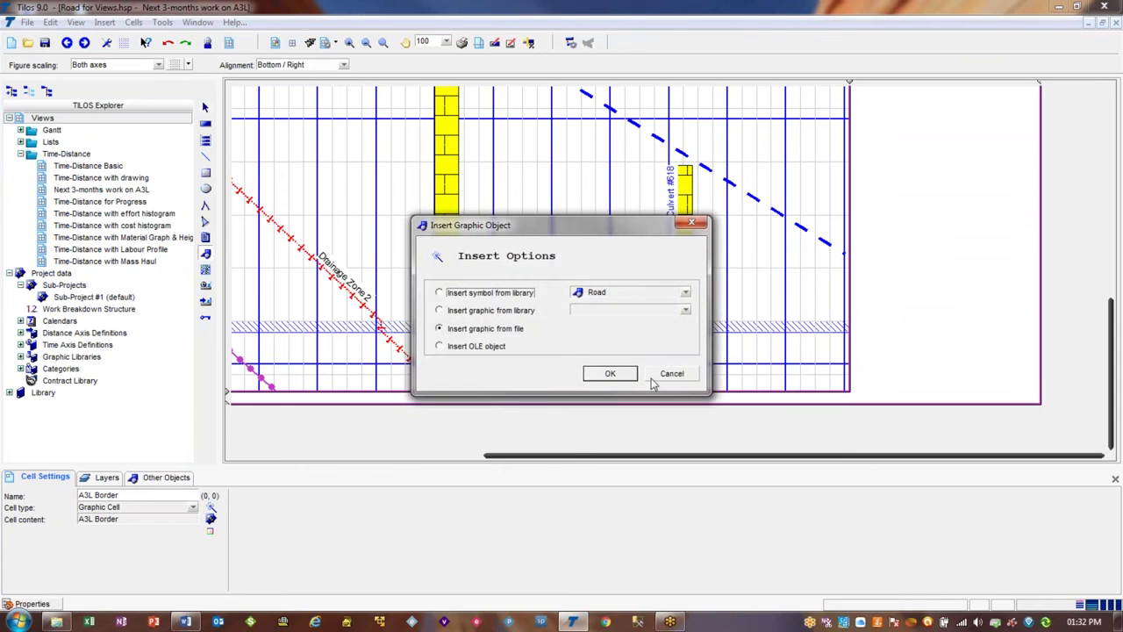
Fill the frame with an embedded OLE object created from the file Title Details.XLS
{"action": "left_click", "coordinate": [474, 347]}
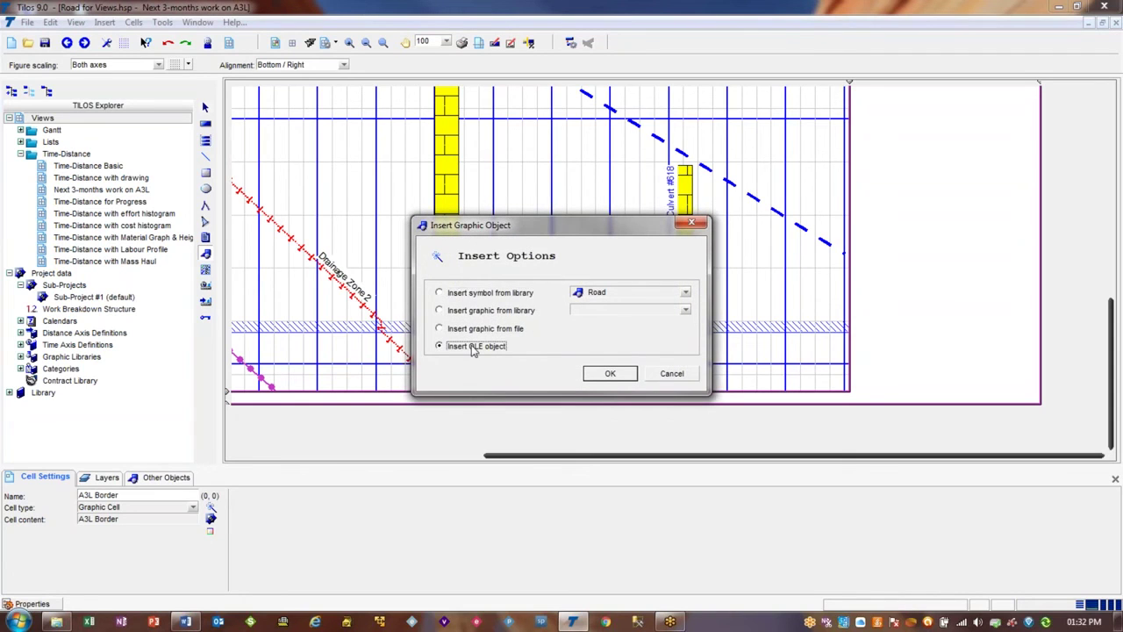
{"action": "left_click", "coordinate": [605, 376]}
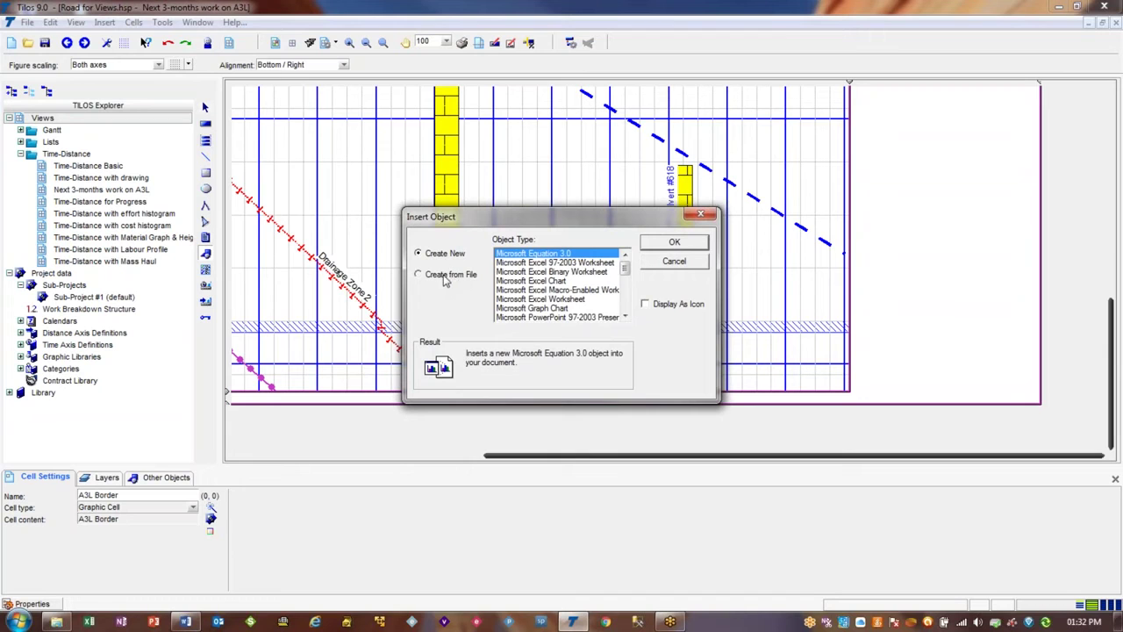
{"action": "left_click", "coordinate": [444, 279]}
{"action": "left_click", "coordinate": [518, 293]}
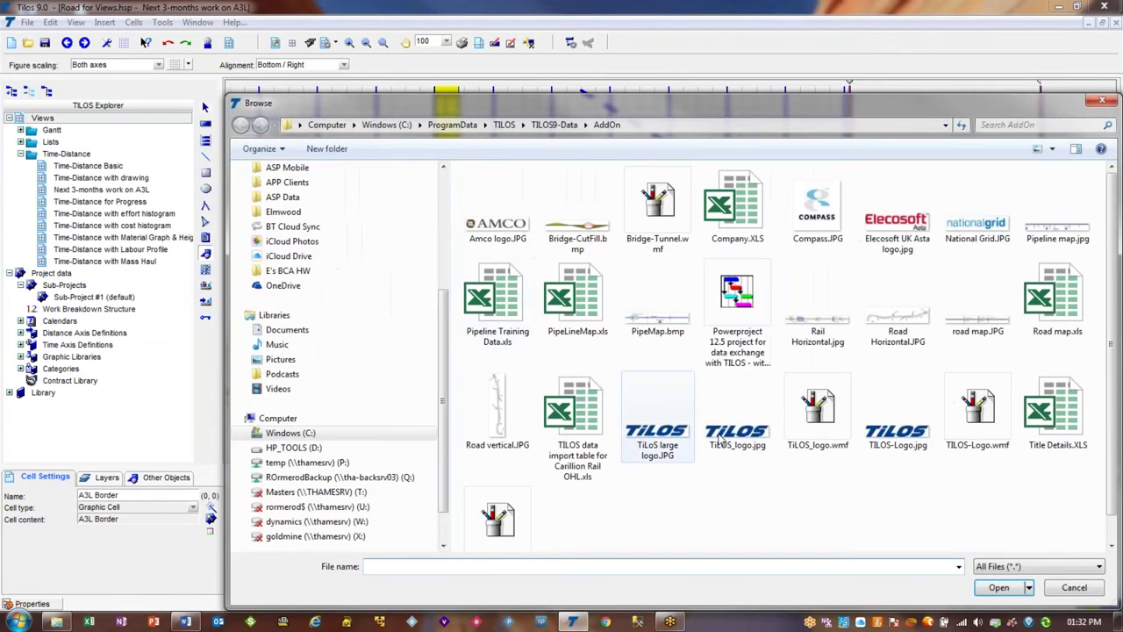
{"action": "double_click", "coordinate": [1048, 419]}
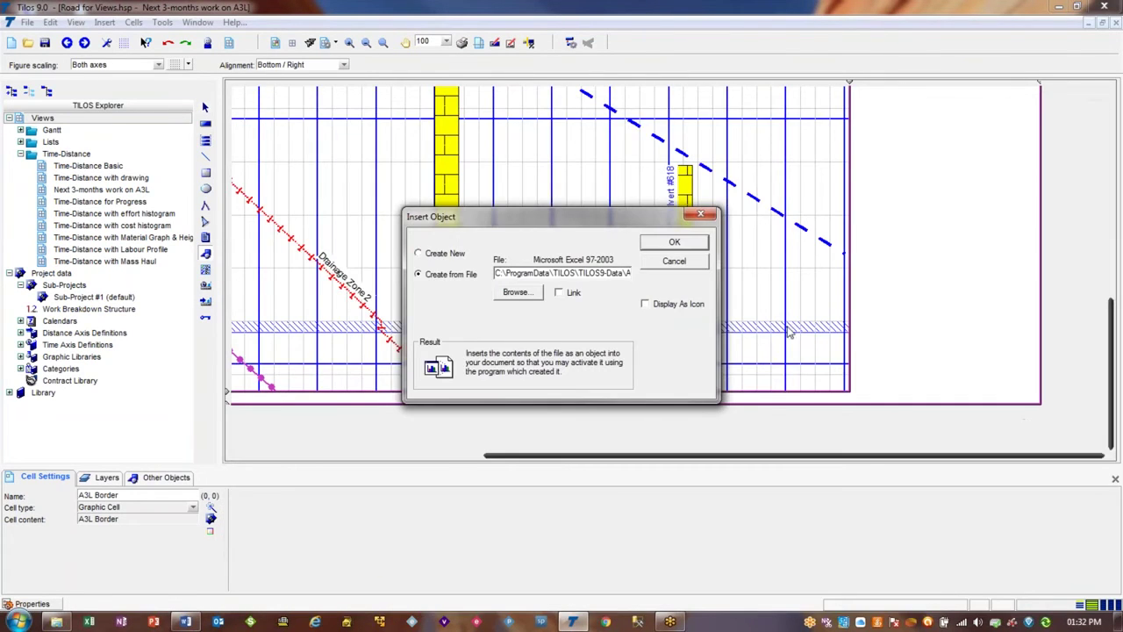
{"action": "left_click", "coordinate": [674, 242]}
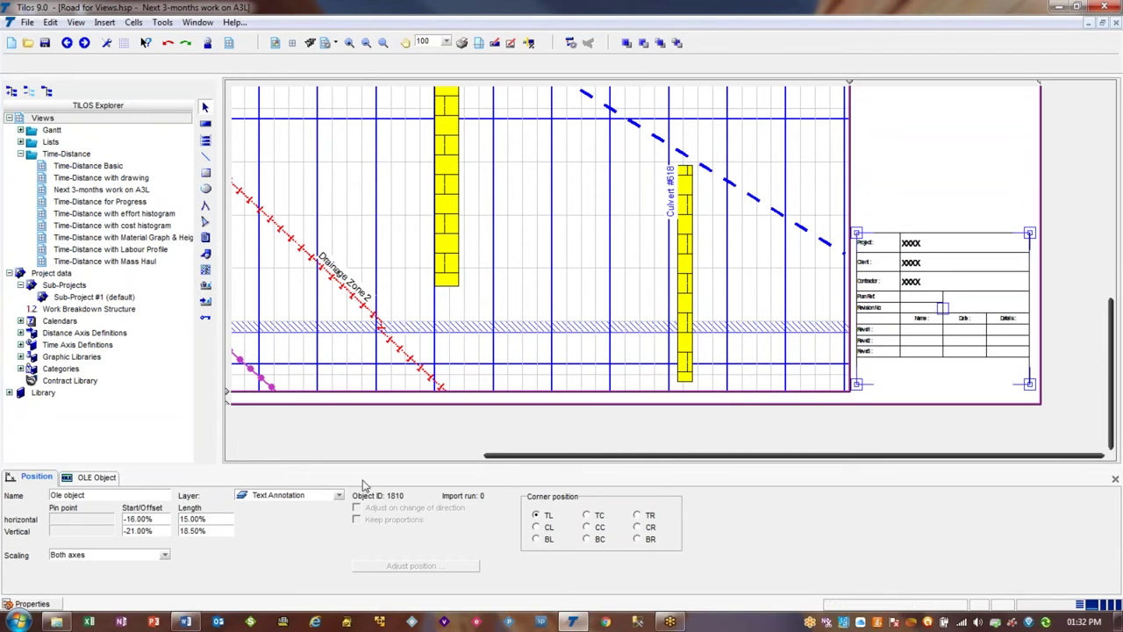
Open the embedded title worksheet in Excel and enter "A44 Dual Carriageway" as the project
{"action": "left_click", "coordinate": [97, 477]}
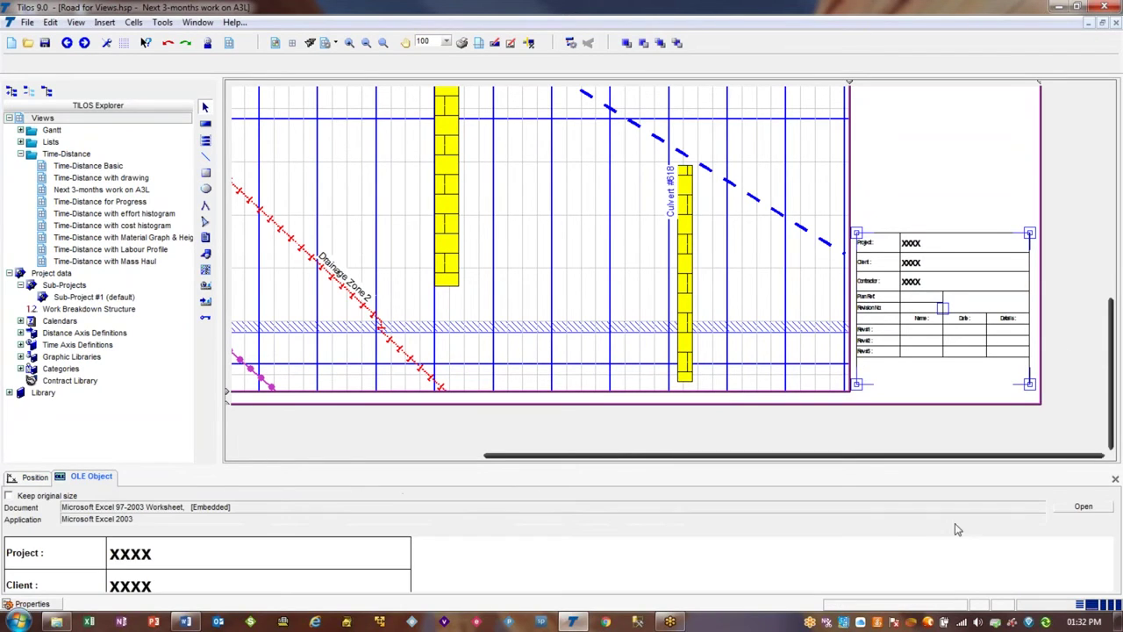
{"action": "left_click", "coordinate": [1081, 508]}
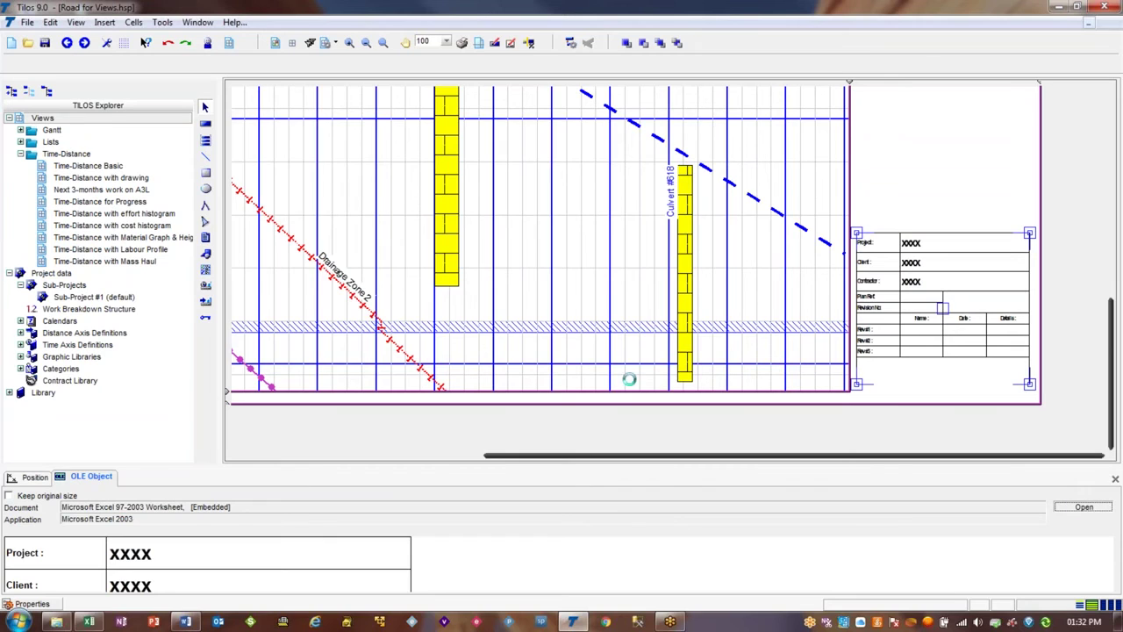
{"action": "left_click", "coordinate": [352, 302]}
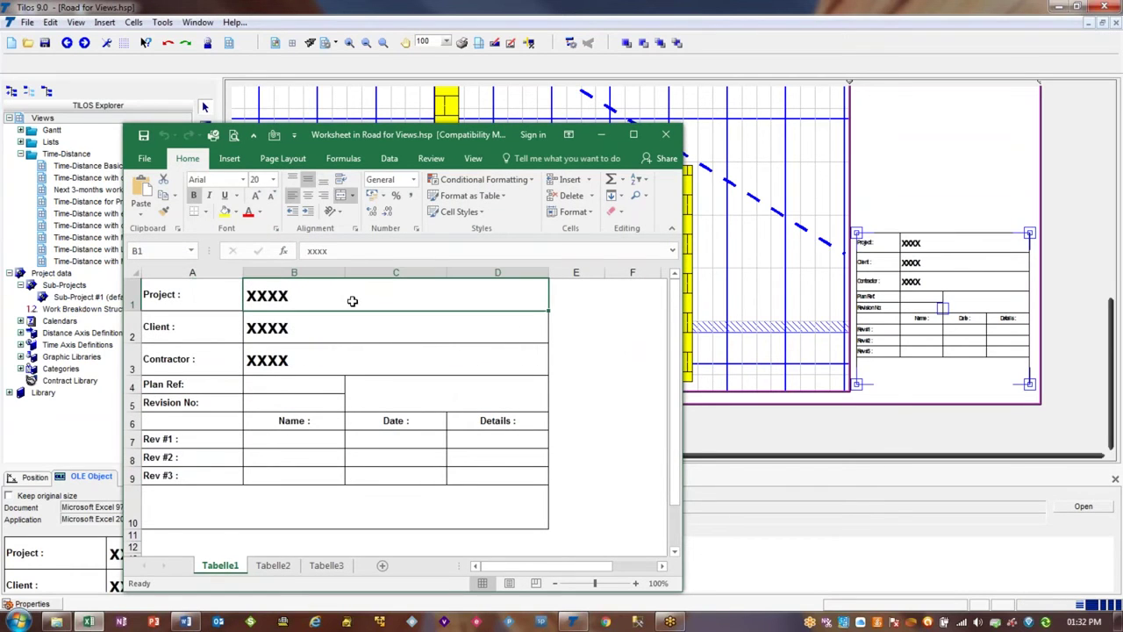
{"action": "type", "text": "A44 Dual"}
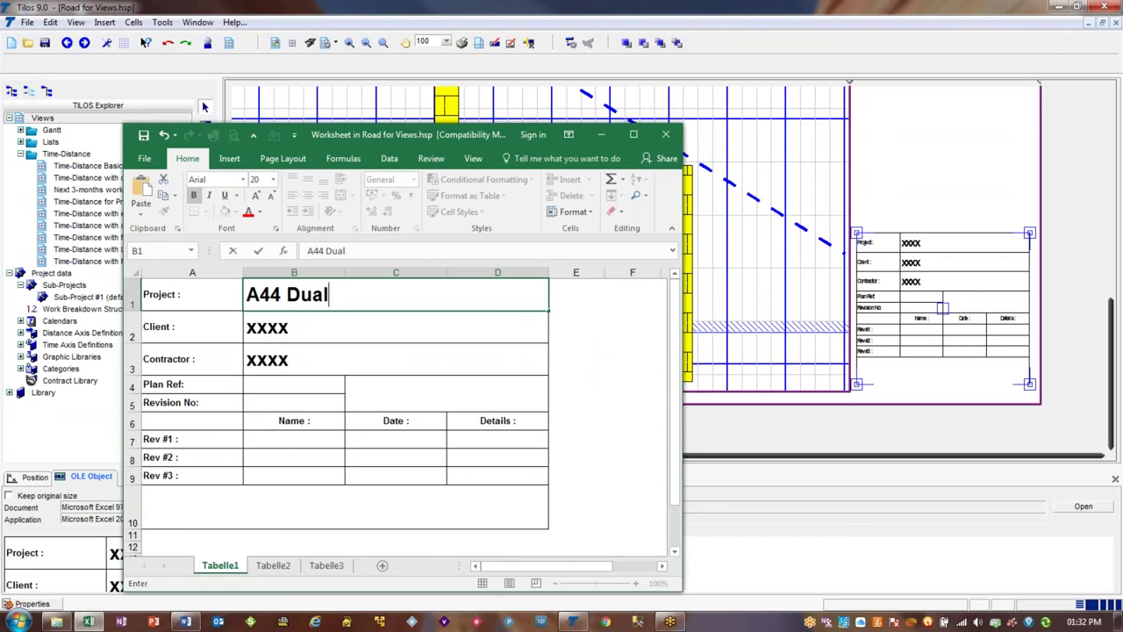
{"action": "type", "text": "l Carriageway"}
{"action": "key", "text": "Tab"}
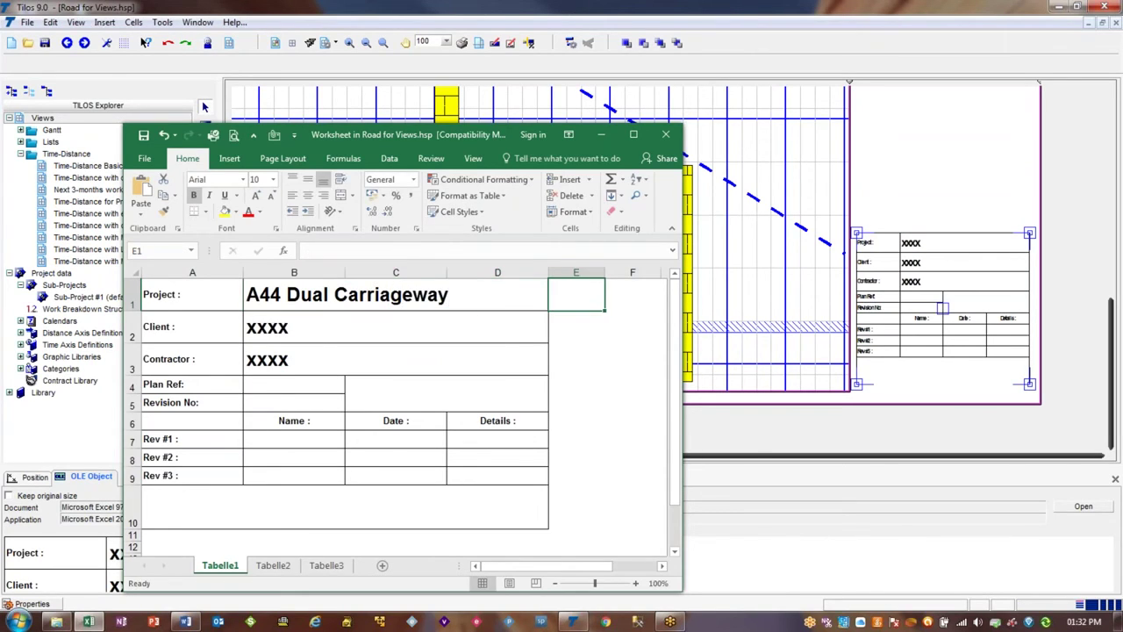
Enter HWA as the client and Eleco as the contractor in the title worksheet
{"action": "left_click", "coordinate": [284, 332]}
{"action": "type", "text": "HWA"}
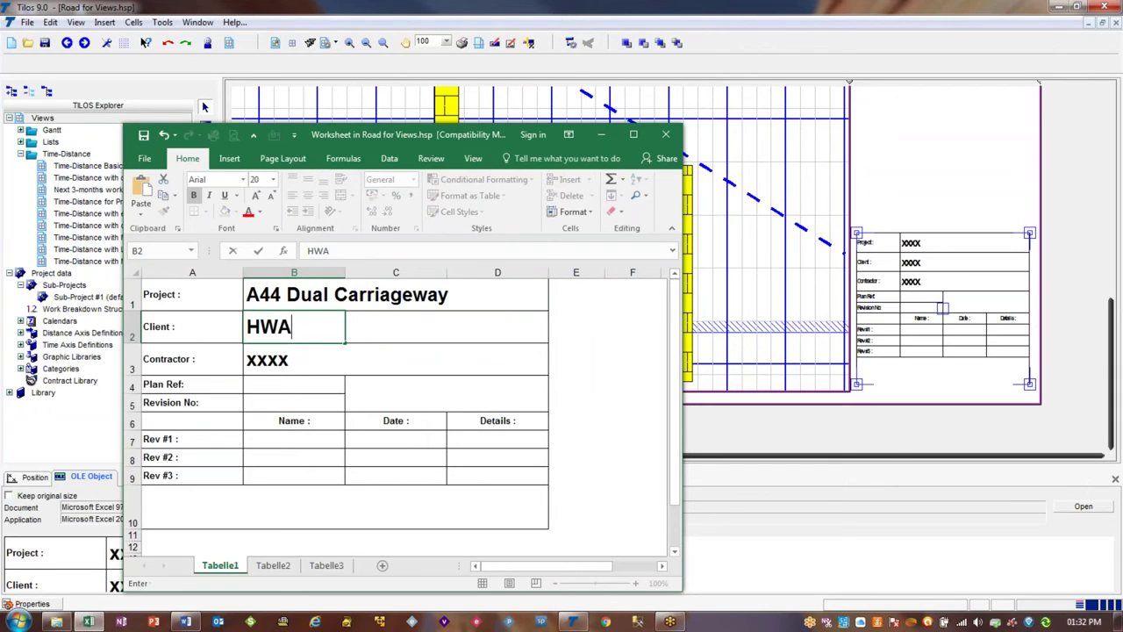
{"action": "left_click", "coordinate": [294, 364]}
{"action": "type", "text": "Elect"}
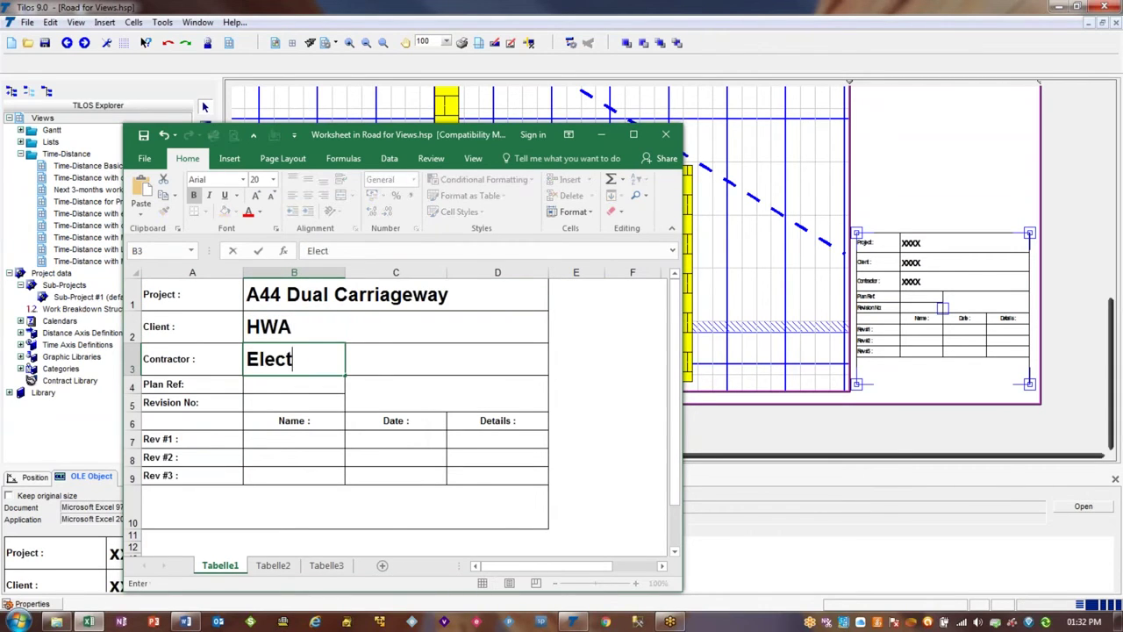
{"action": "key", "text": "BackSpace"}
{"action": "type", "text": "lo"}
{"action": "key", "text": "BackSpace"}
{"action": "key", "text": "BackSpace"}
{"action": "type", "text": "o"}
Enter 002 as the plan reference and B as the revision number, and save and close the worksheet
{"action": "left_click", "coordinate": [281, 388]}
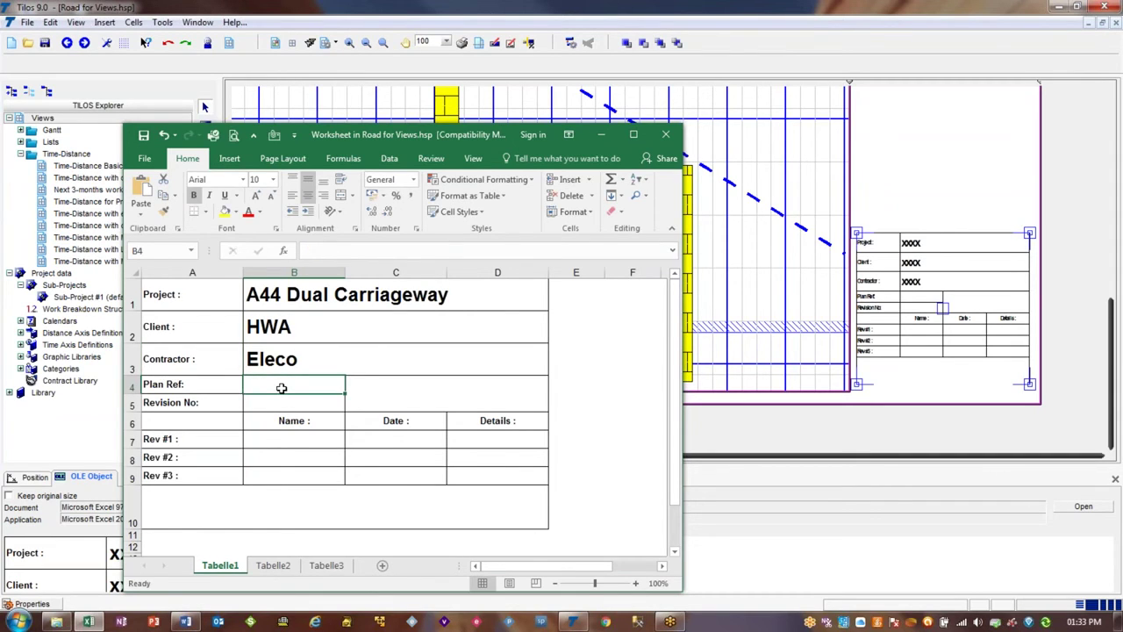
{"action": "type", "text": "002"}
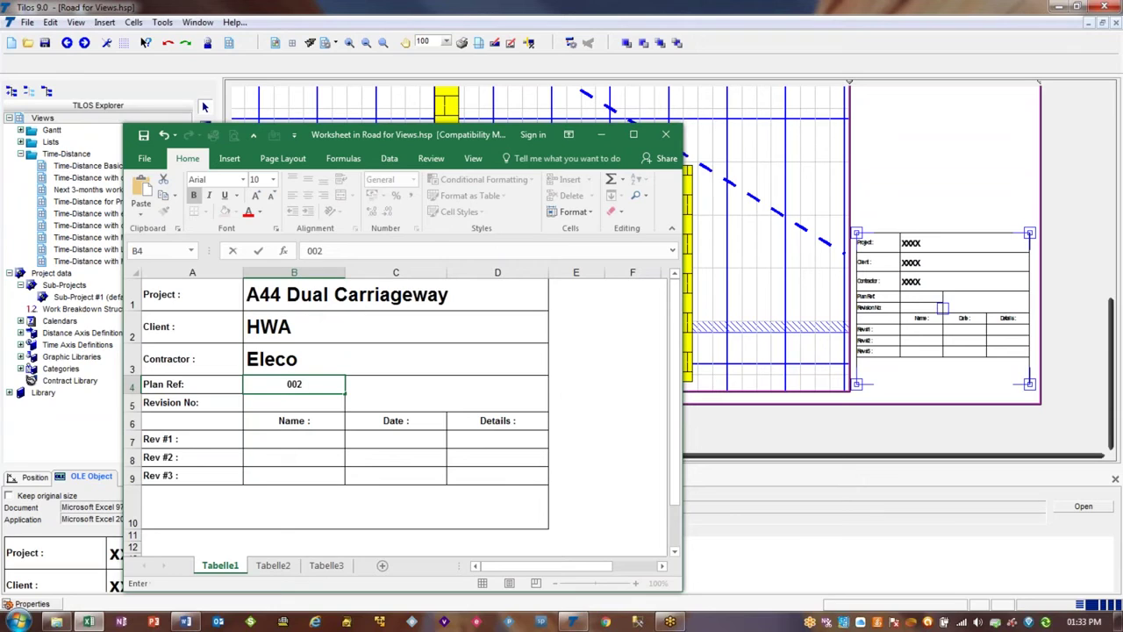
{"action": "key", "text": "Return"}
{"action": "type", "text": "A"}
{"action": "key", "text": "Return"}
{"action": "key", "text": "BackSpace"}
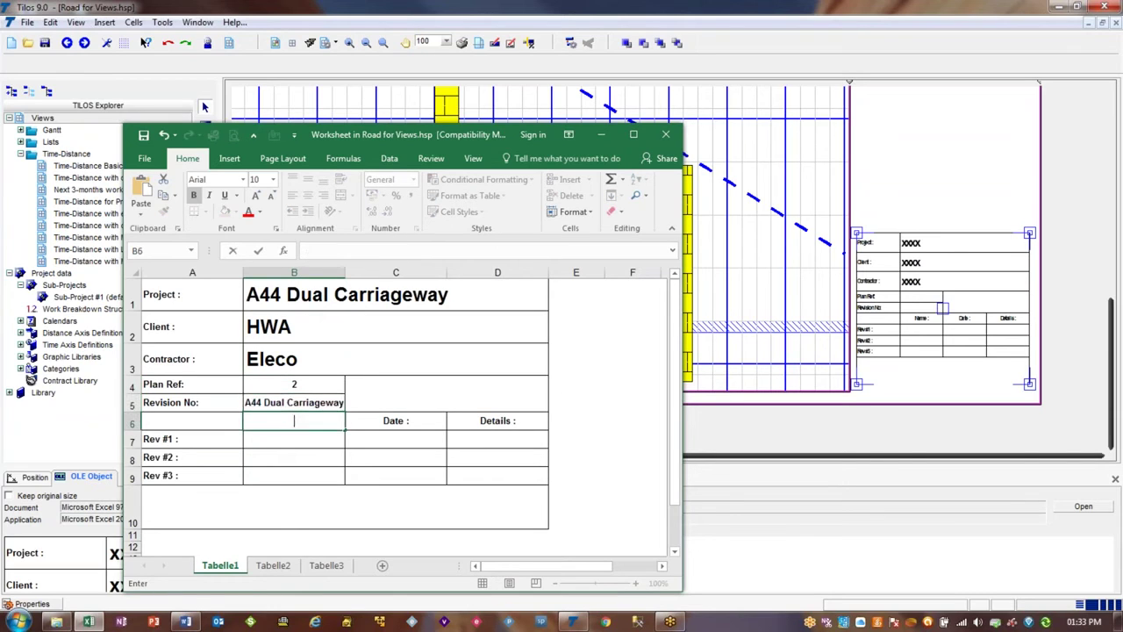
{"action": "key", "text": "Up"}
{"action": "type", "text": "B"}
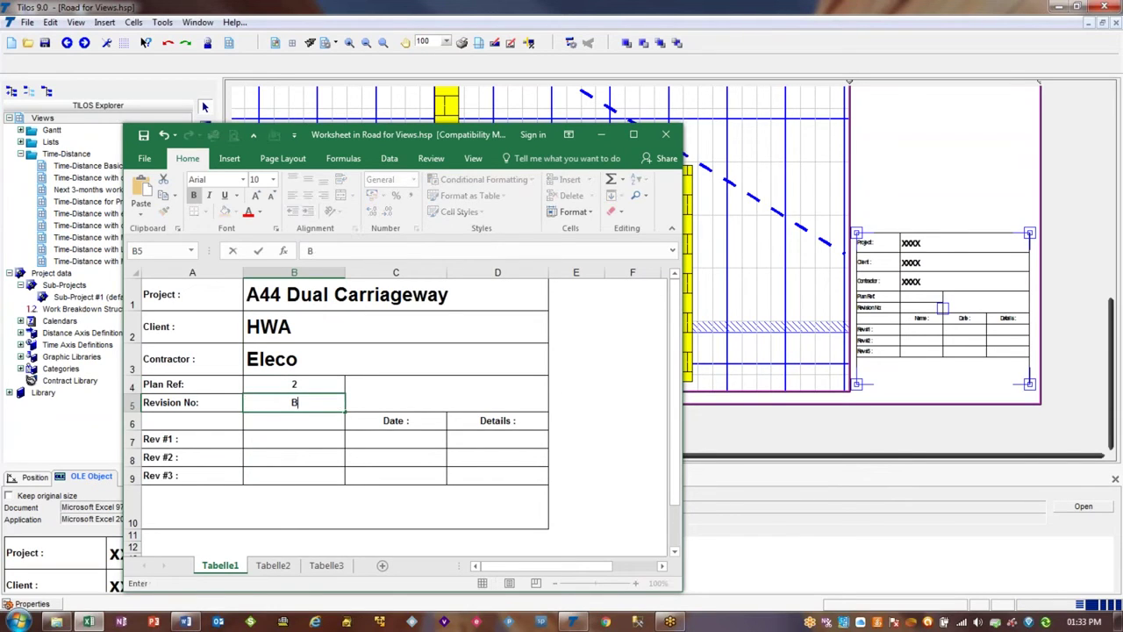
{"action": "key", "text": "Return"}
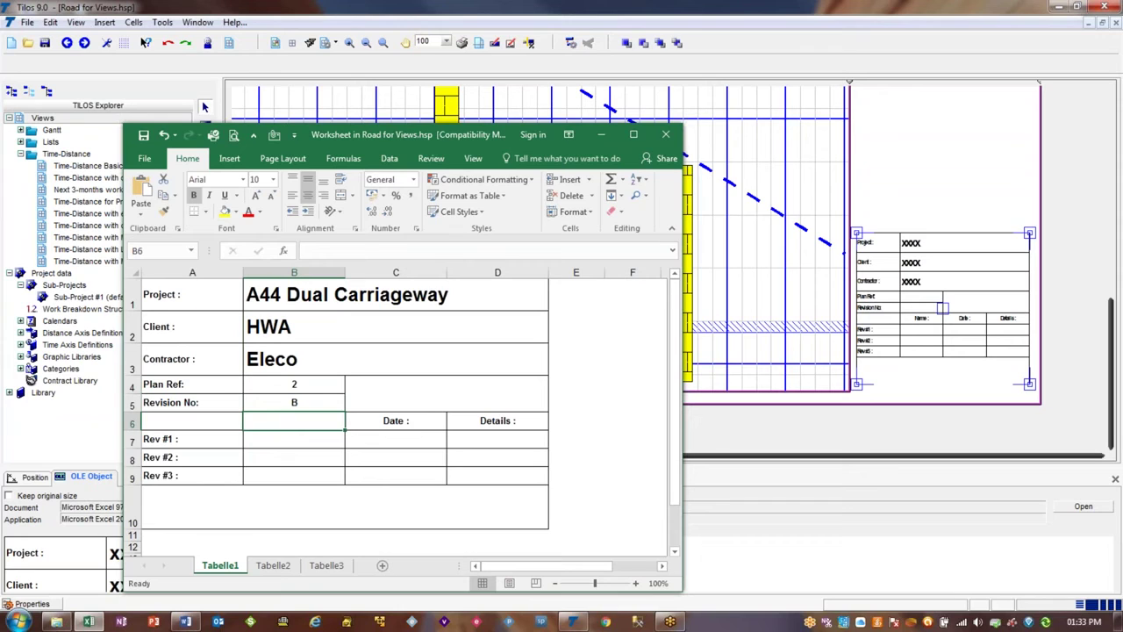
{"action": "left_click", "coordinate": [144, 136]}
{"action": "left_click", "coordinate": [666, 134]}
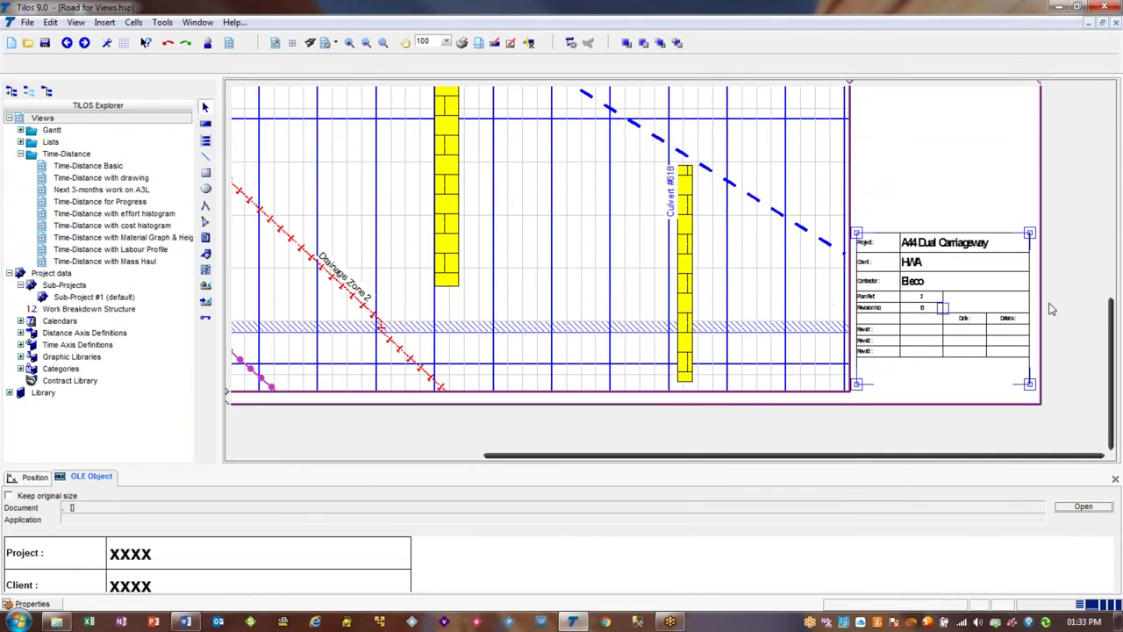
Try the title block at its original size and switch that option off again
{"action": "left_click", "coordinate": [45, 496]}
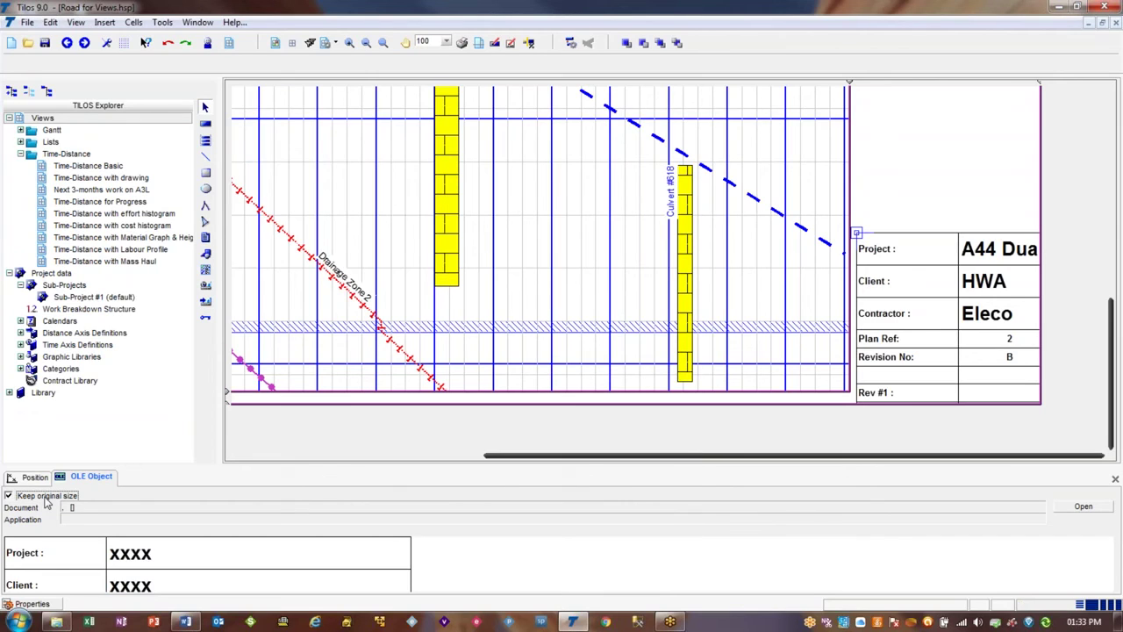
{"action": "left_click", "coordinate": [46, 497]}
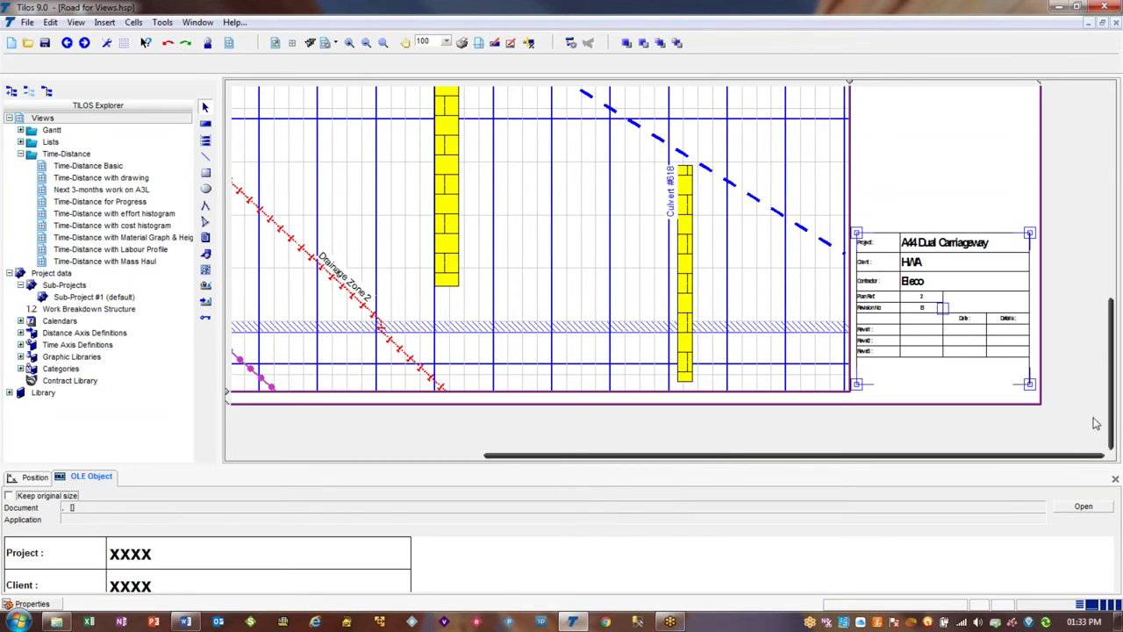
Examine the upper part of the border's side column and list the library's Road Work task templates
{"action": "left_click_drag", "start_coordinate": [1116, 416], "coordinate": [1120, 227]}
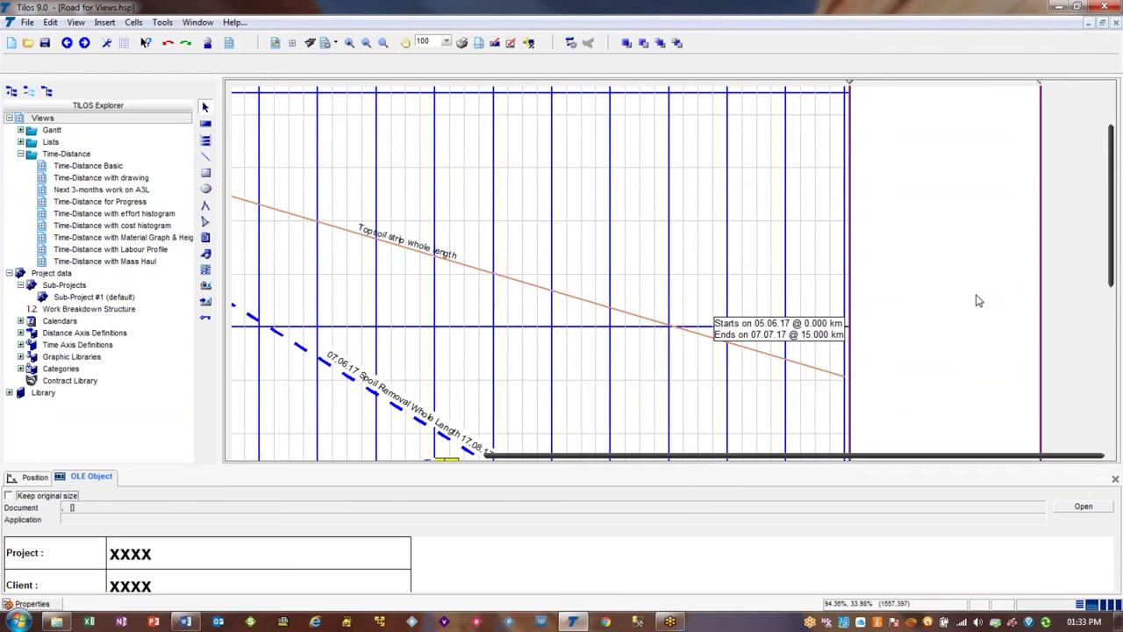
{"action": "left_click", "coordinate": [517, 333]}
{"action": "scroll", "coordinate": [518, 335], "scroll_direction": "down", "scroll_amount": 3}
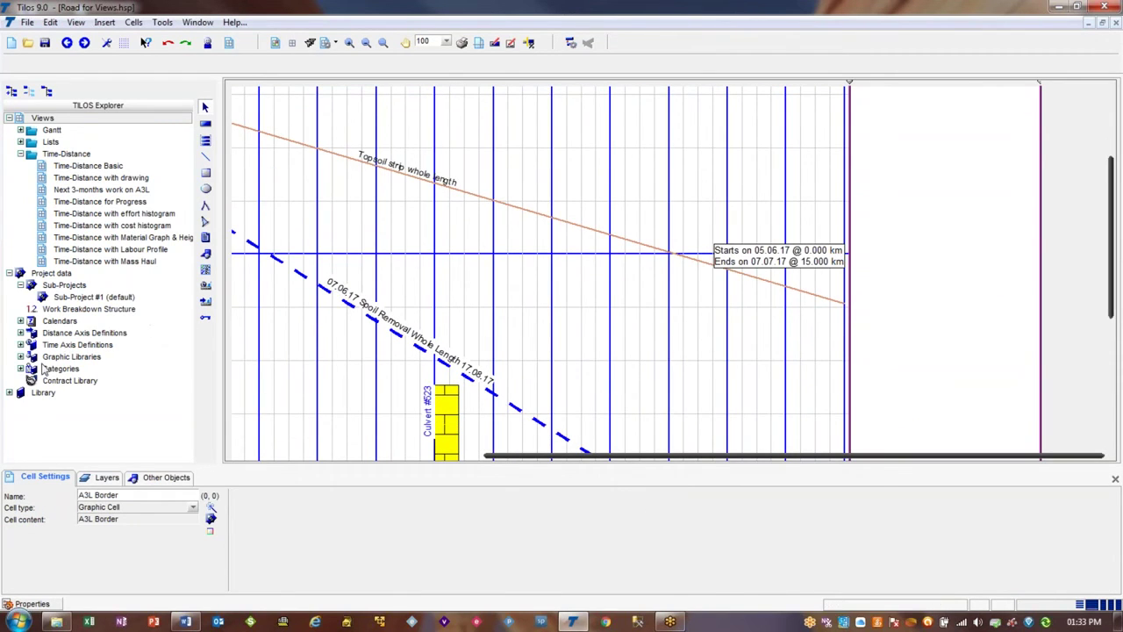
{"action": "left_click", "coordinate": [10, 393]}
{"action": "left_click", "coordinate": [21, 404]}
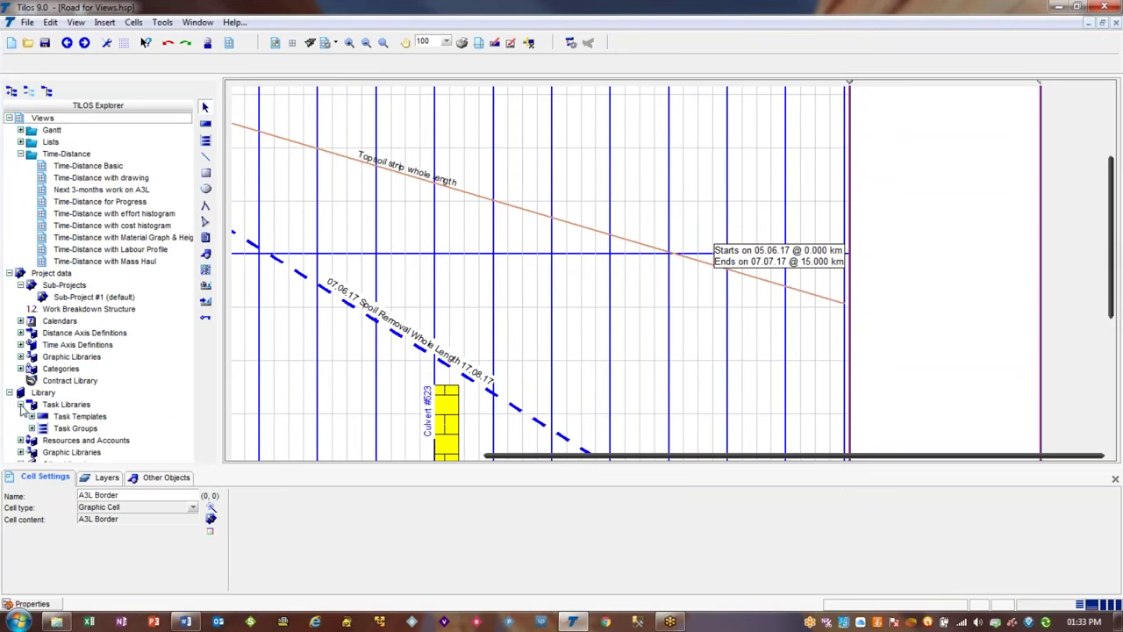
{"action": "left_click", "coordinate": [32, 417]}
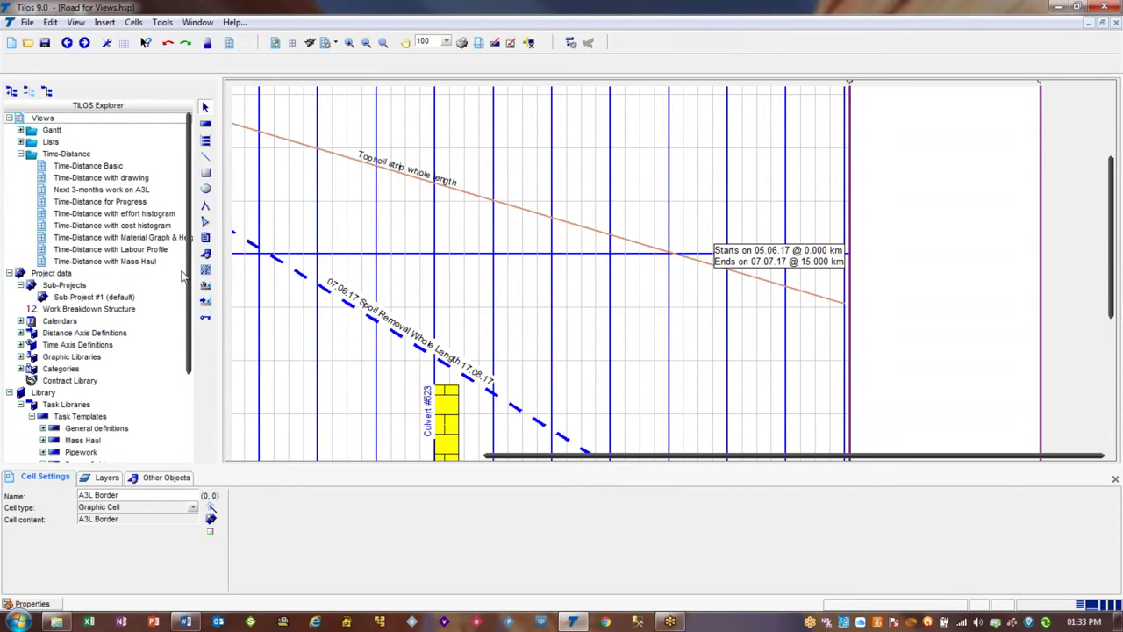
{"action": "scroll", "coordinate": [176, 307], "scroll_direction": "down", "scroll_amount": 4}
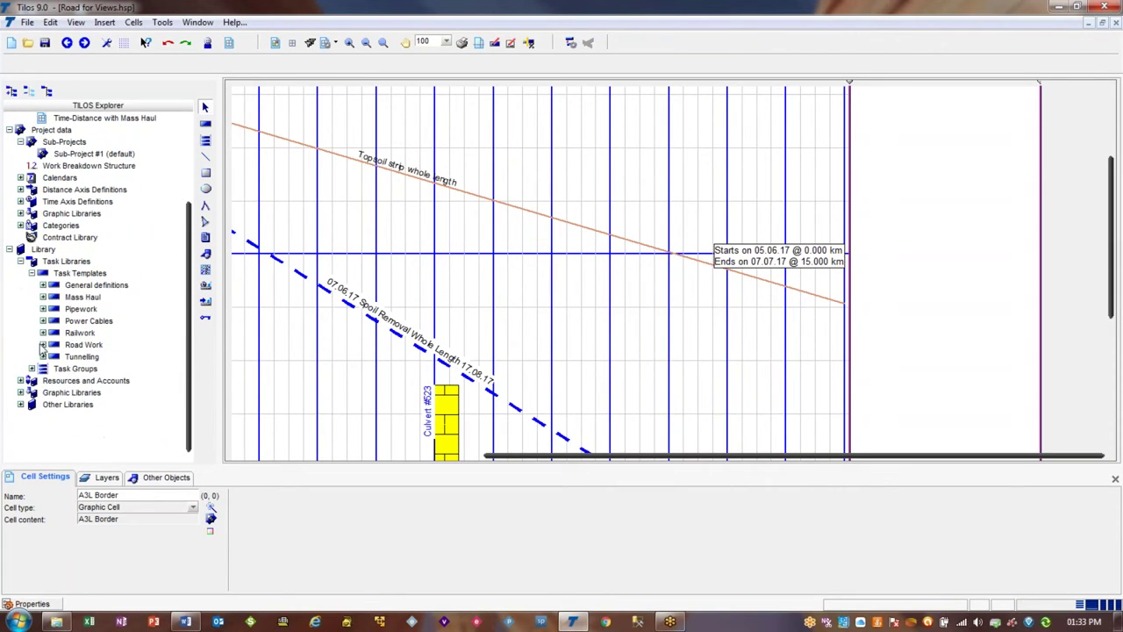
{"action": "left_click", "coordinate": [43, 345]}
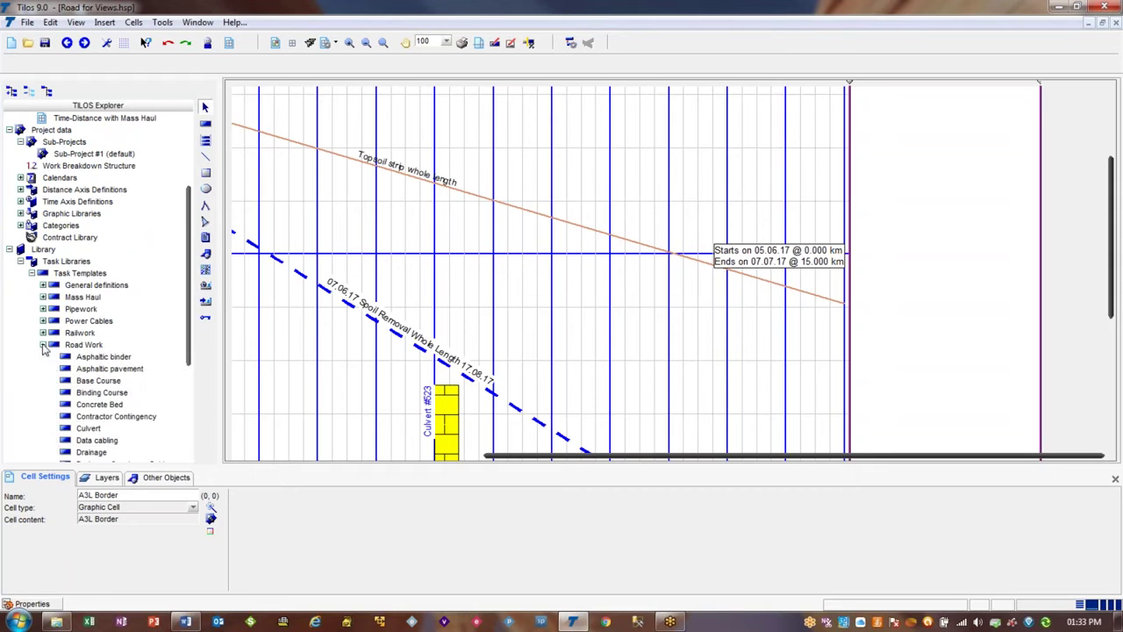
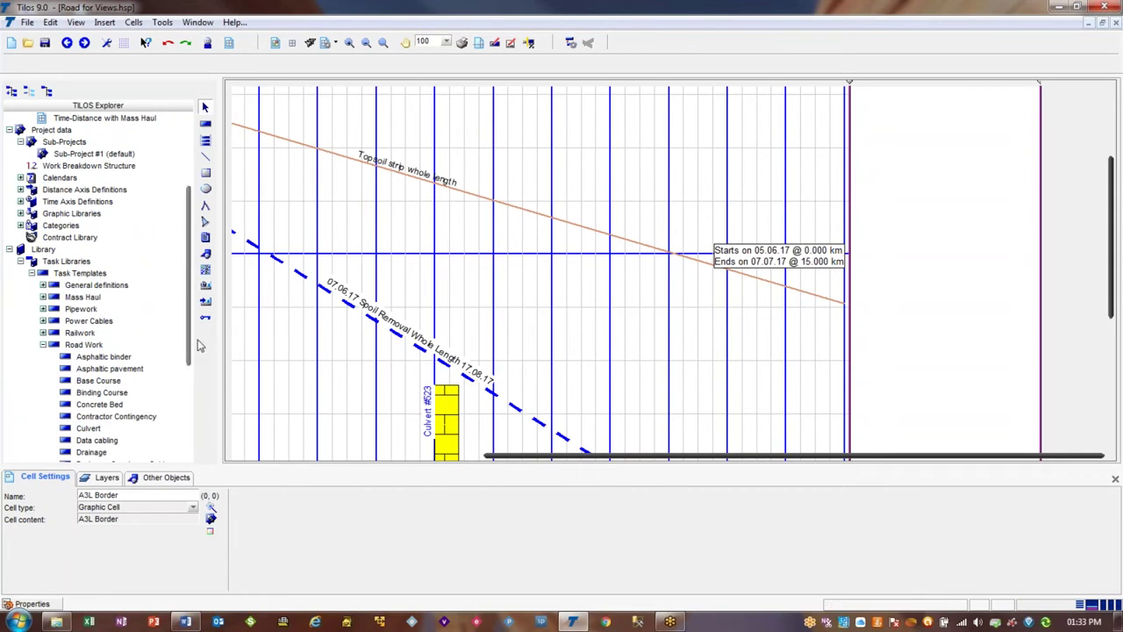
Insert a legend aligned Top / Right in the empty side column of the border, about 13.5% wide and 30.5% high
{"action": "left_click", "coordinate": [205, 270]}
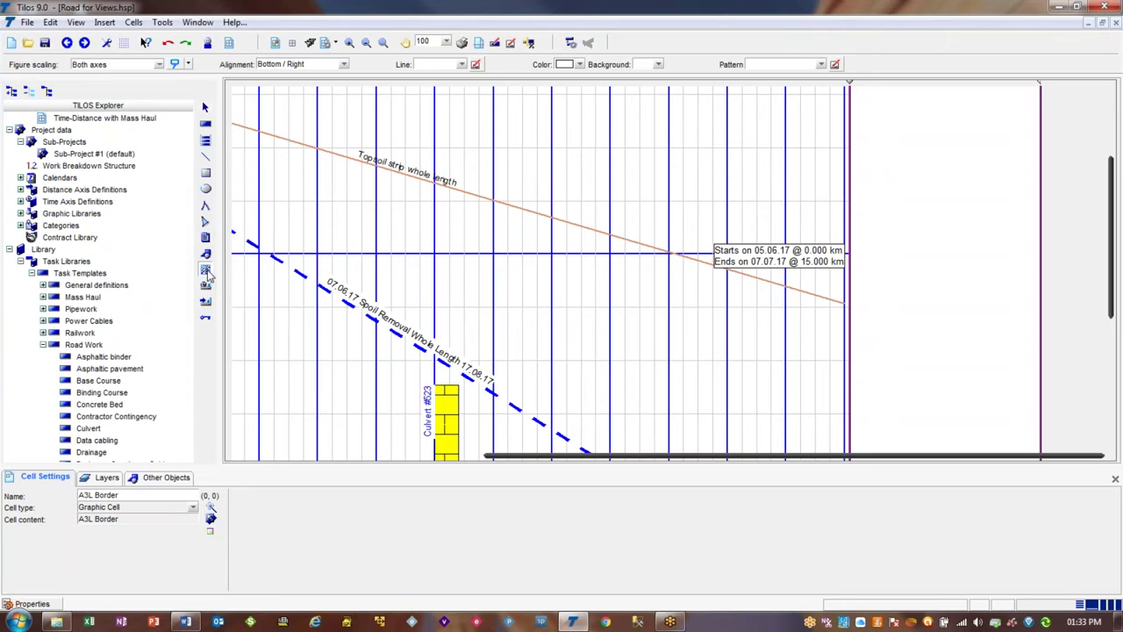
{"action": "left_click", "coordinate": [344, 67]}
{"action": "left_click", "coordinate": [344, 94]}
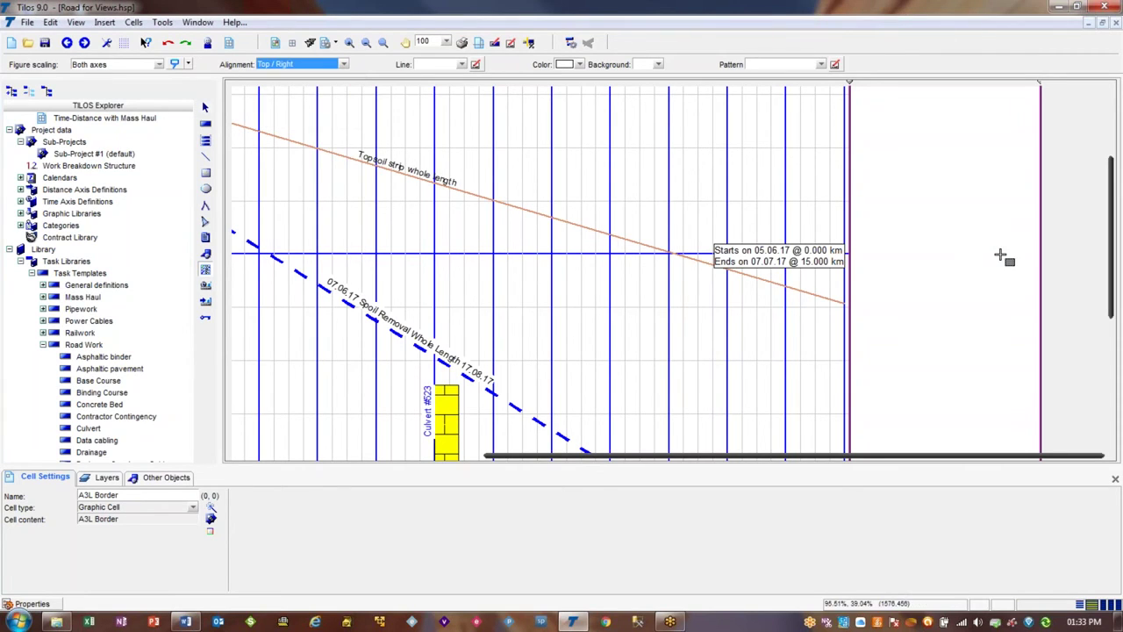
{"action": "mouse_move", "coordinate": [865, 155]}
{"action": "left_mouse_down"}
{"action": "mouse_move", "coordinate": [1000, 285]}
{"action": "mouse_move", "coordinate": [999, 390]}
{"action": "mouse_move", "coordinate": [1018, 402]}
{"action": "left_mouse_up"}
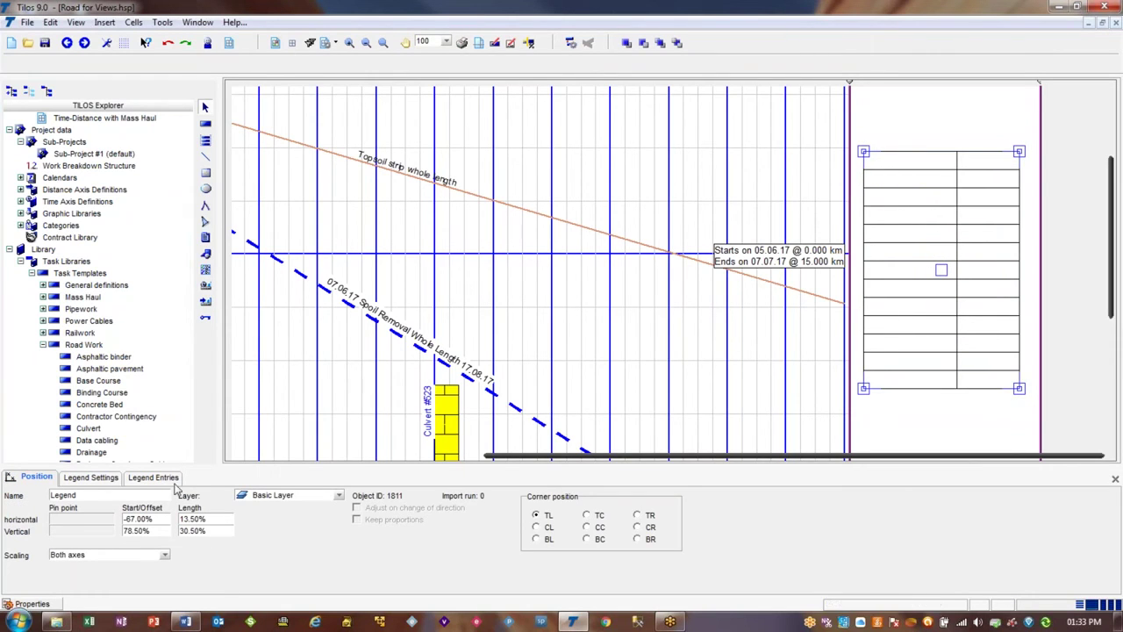
Set the legend's text width to 50%, keeping the font size at 10
{"action": "left_click", "coordinate": [98, 477]}
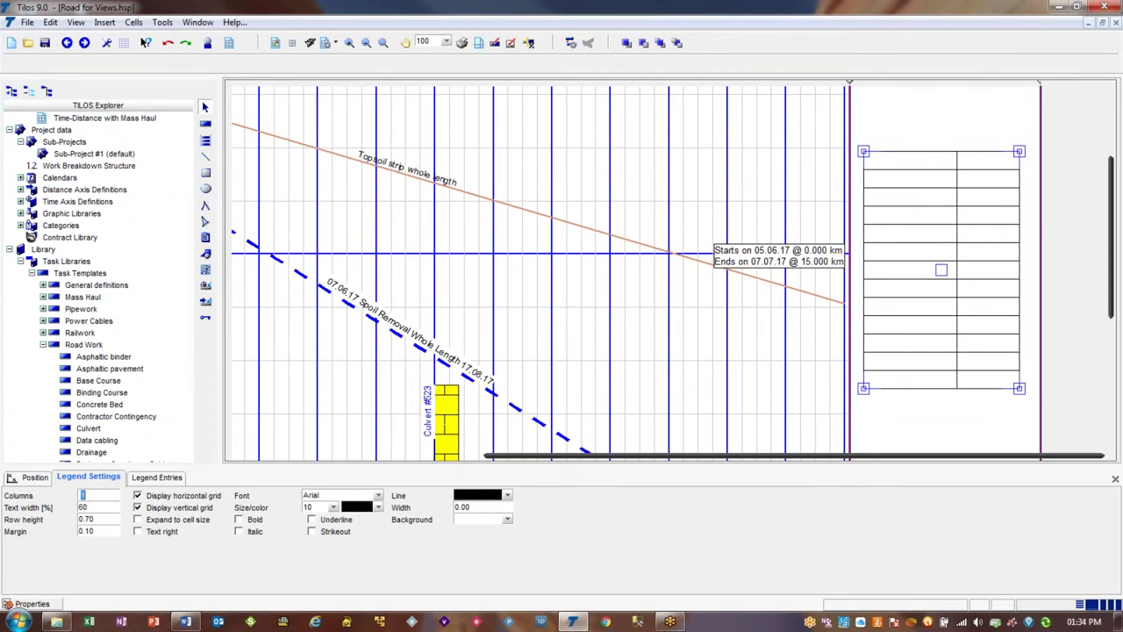
{"action": "key", "text": "Tab"}
{"action": "key", "text": "Tab"}
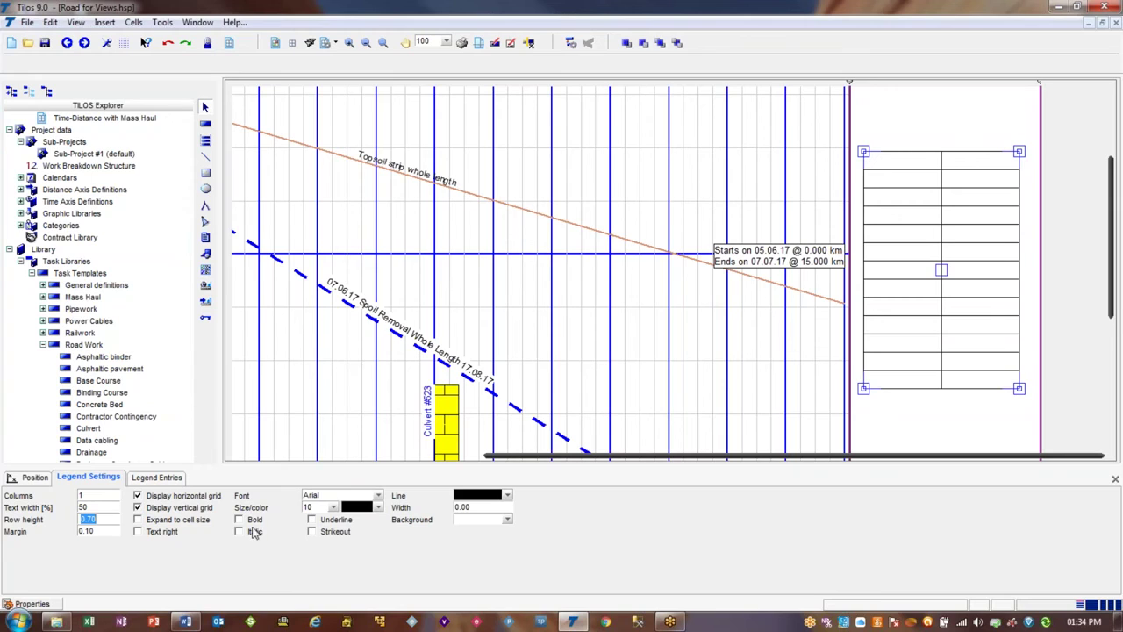
{"action": "left_click", "coordinate": [332, 509]}
{"action": "left_click", "coordinate": [332, 509]}
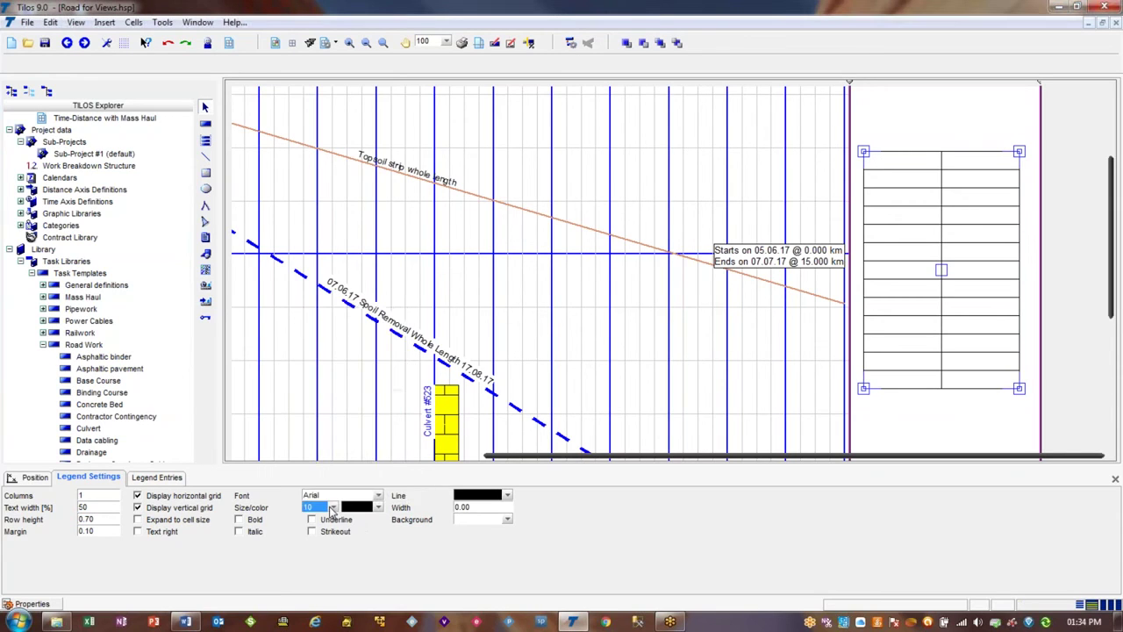
Generate the legend entries from all sub-projects visible on the current view, taking the text from the task templates
{"action": "left_click", "coordinate": [158, 482]}
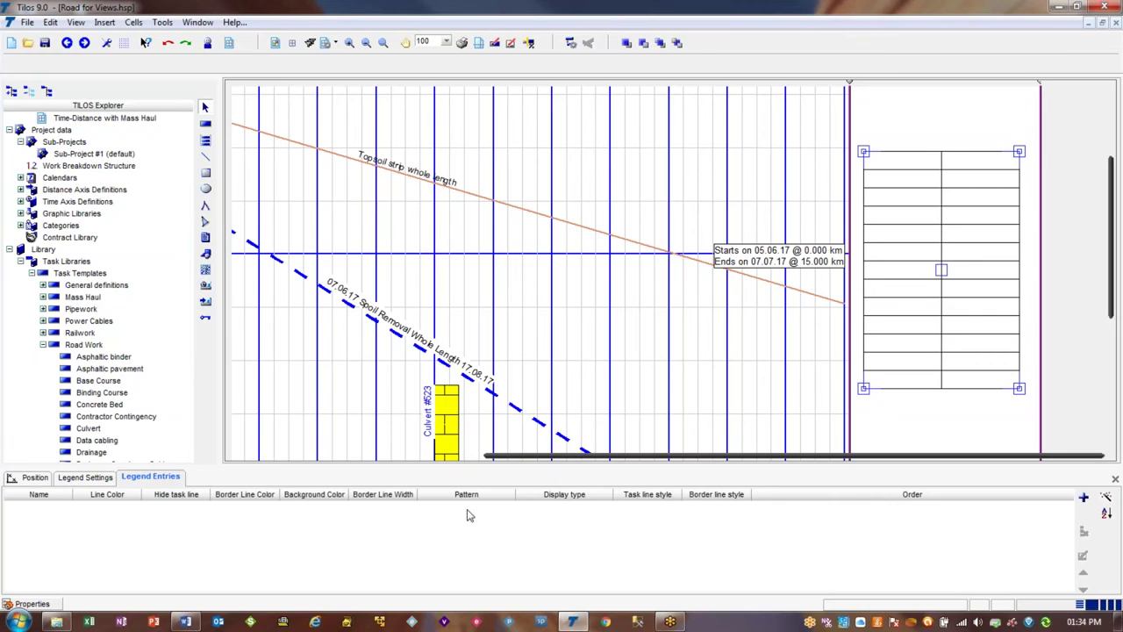
{"action": "left_click", "coordinate": [1108, 498]}
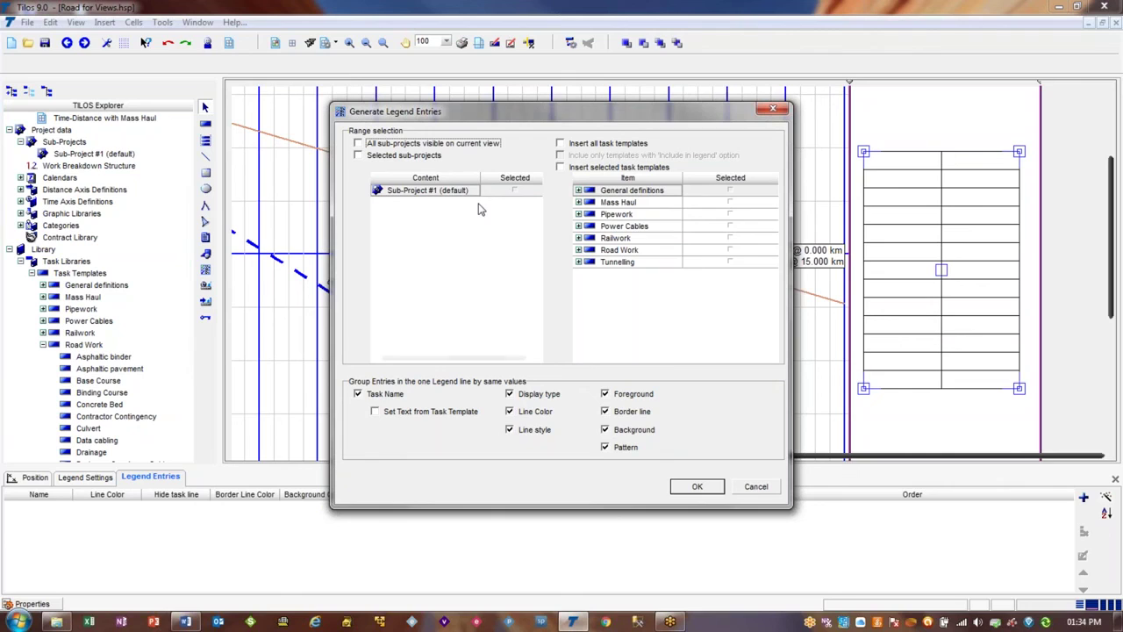
{"action": "left_click", "coordinate": [407, 145]}
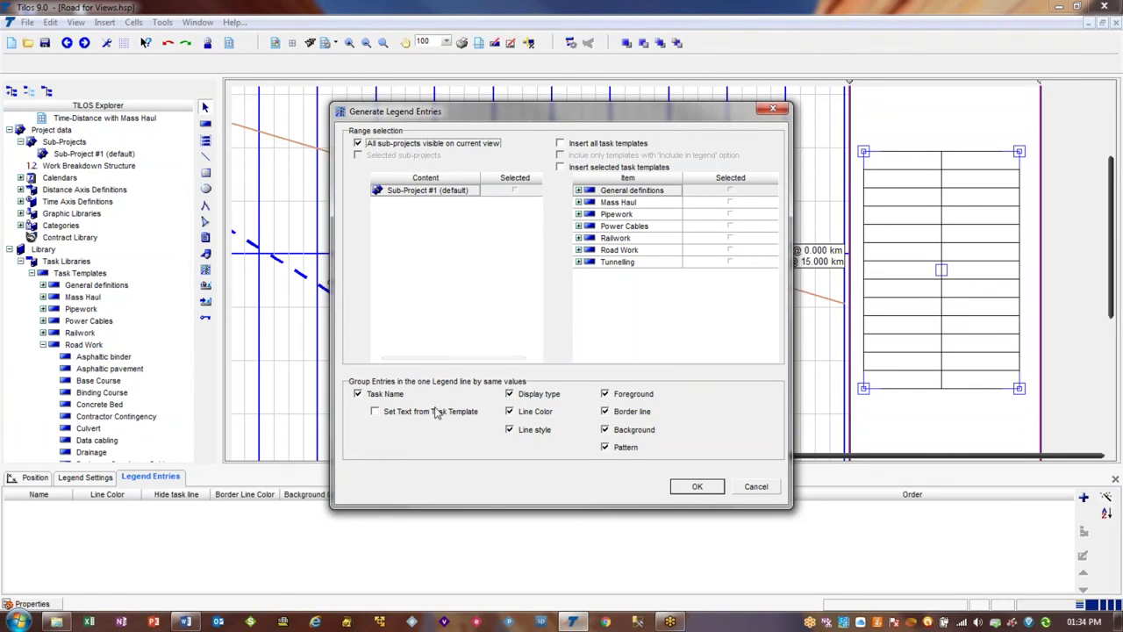
{"action": "left_click", "coordinate": [389, 414]}
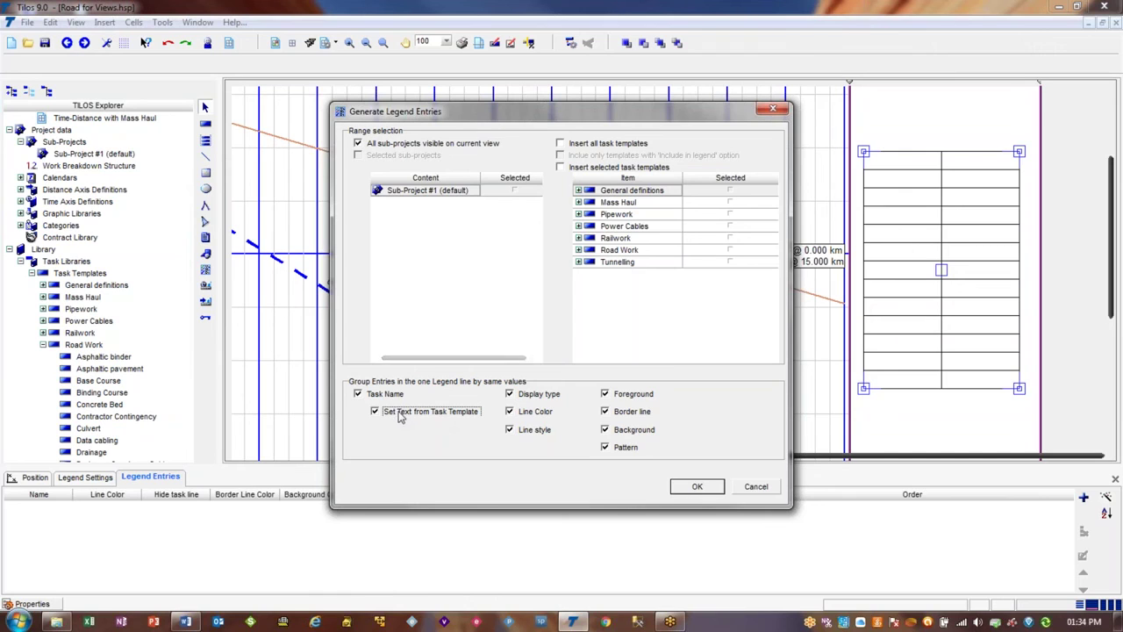
{"action": "left_click", "coordinate": [693, 487]}
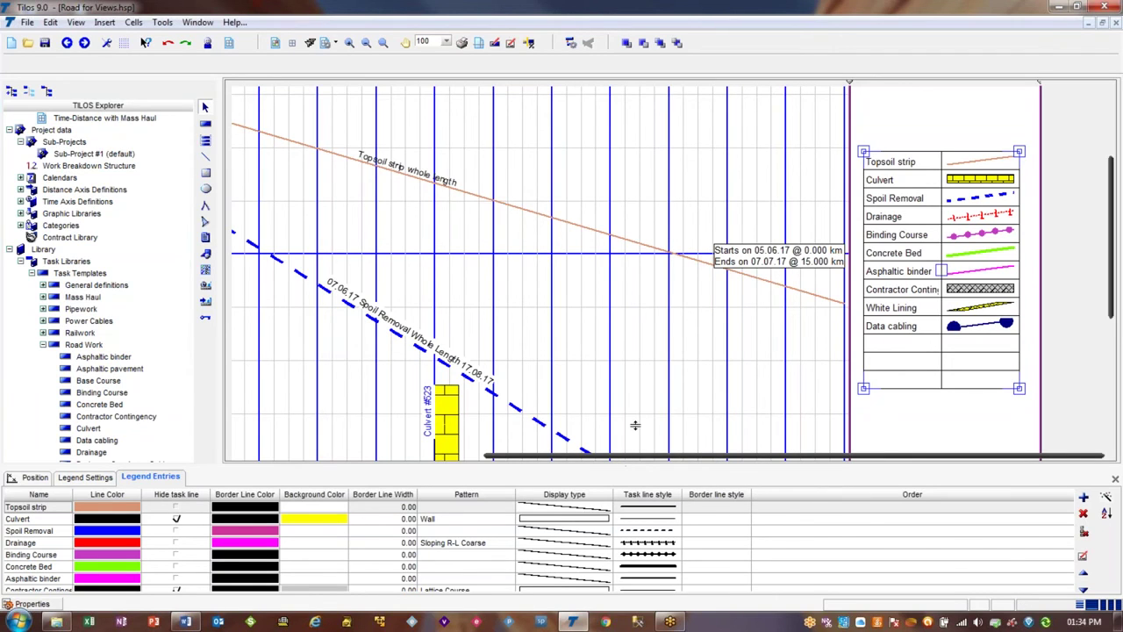
Enlarge the legend entries list and move Data cabling up two places, directly above the contractor contingency entry
{"action": "left_click_drag", "start_coordinate": [637, 419], "coordinate": [638, 419]}
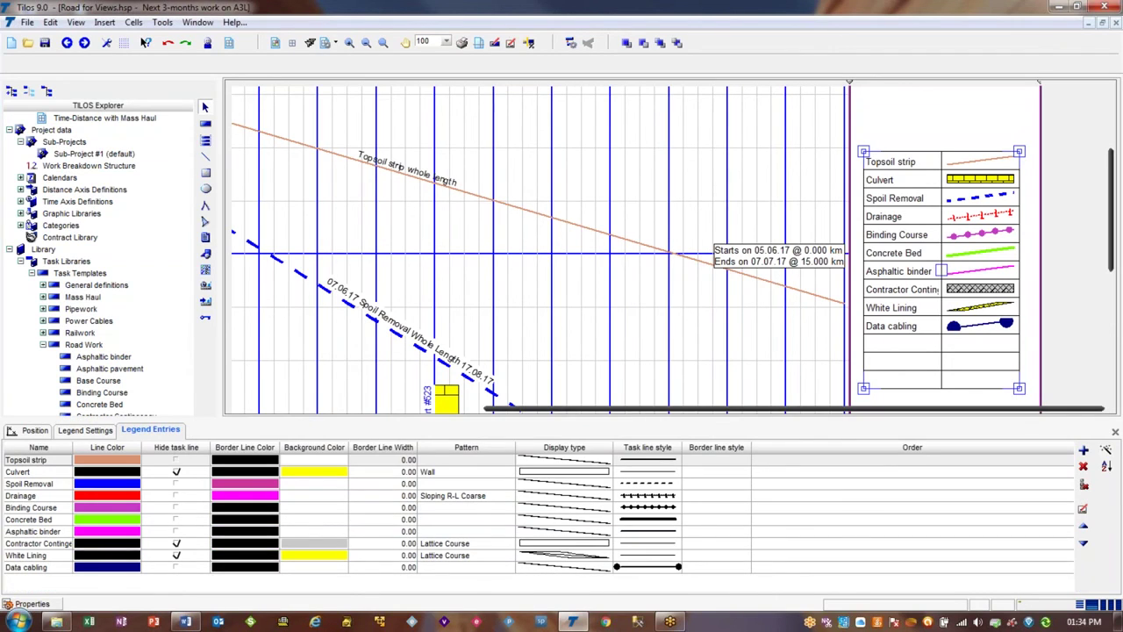
{"action": "left_click", "coordinate": [58, 569]}
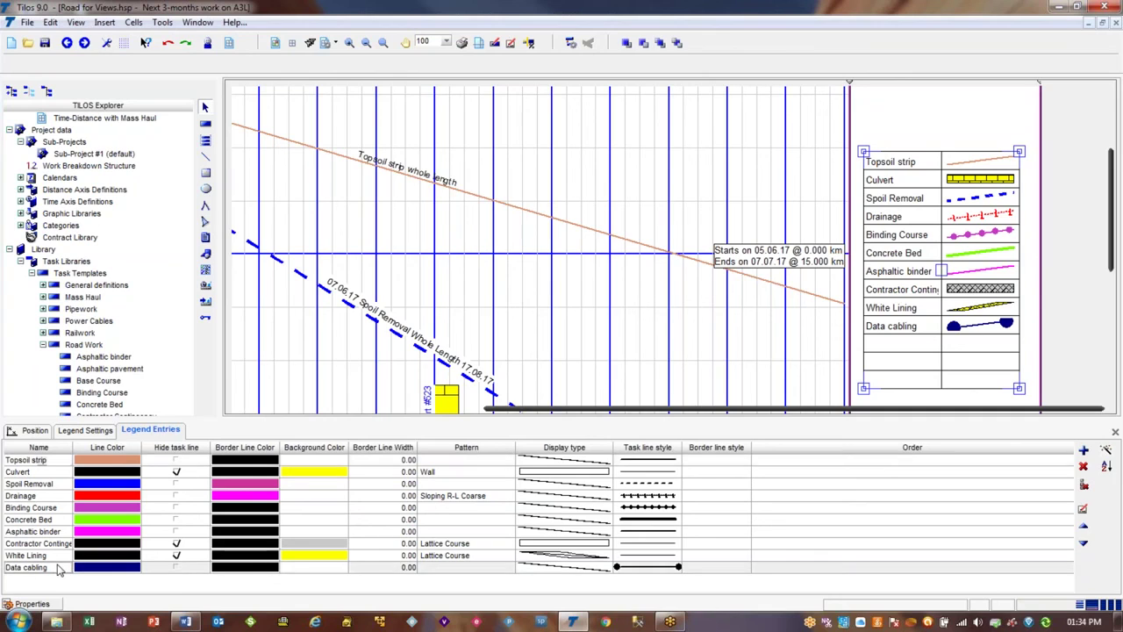
{"action": "left_click", "coordinate": [1082, 525]}
{"action": "left_click", "coordinate": [1082, 526]}
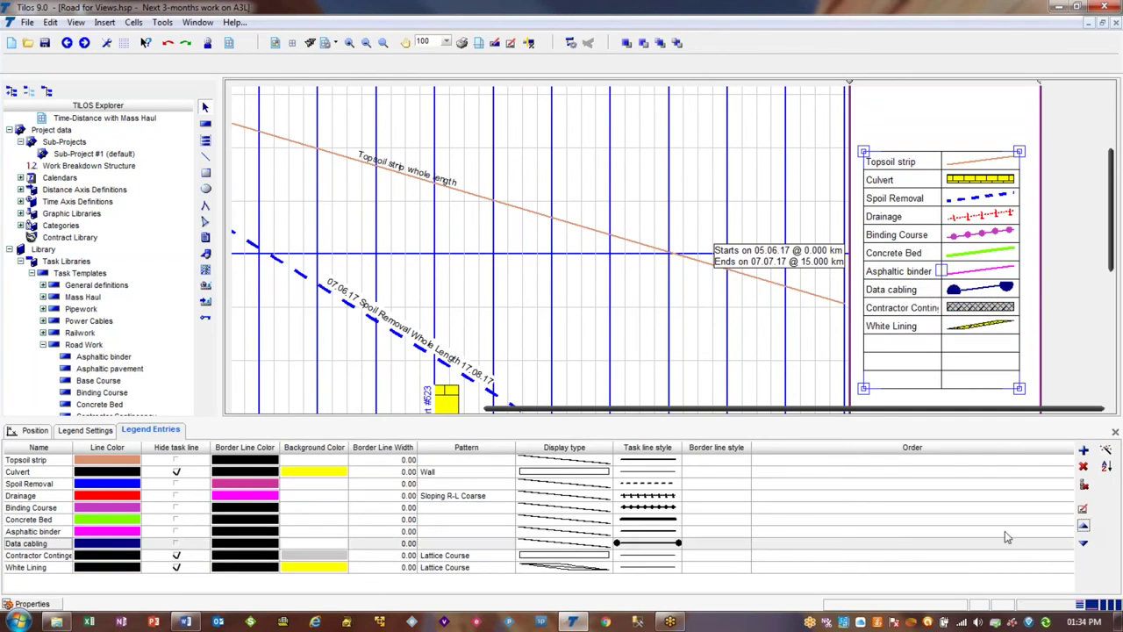
Shorten the legend from its lower edge by two empty rows
{"action": "left_click", "coordinate": [879, 469]}
{"action": "left_click", "coordinate": [879, 484]}
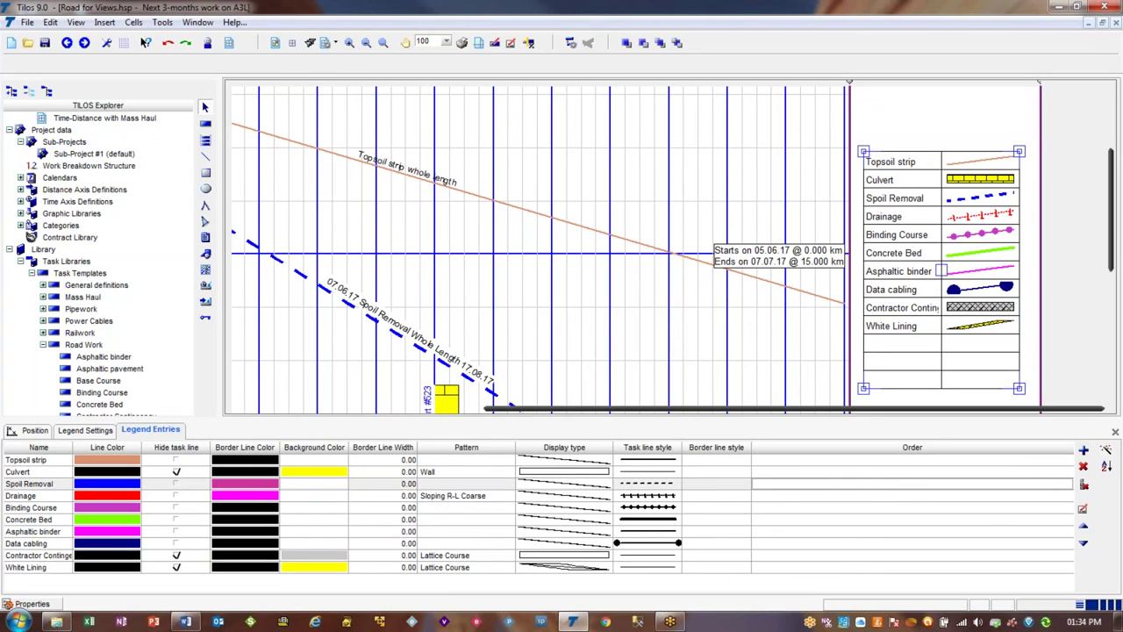
{"action": "left_click_drag", "start_coordinate": [881, 388], "coordinate": [888, 351]}
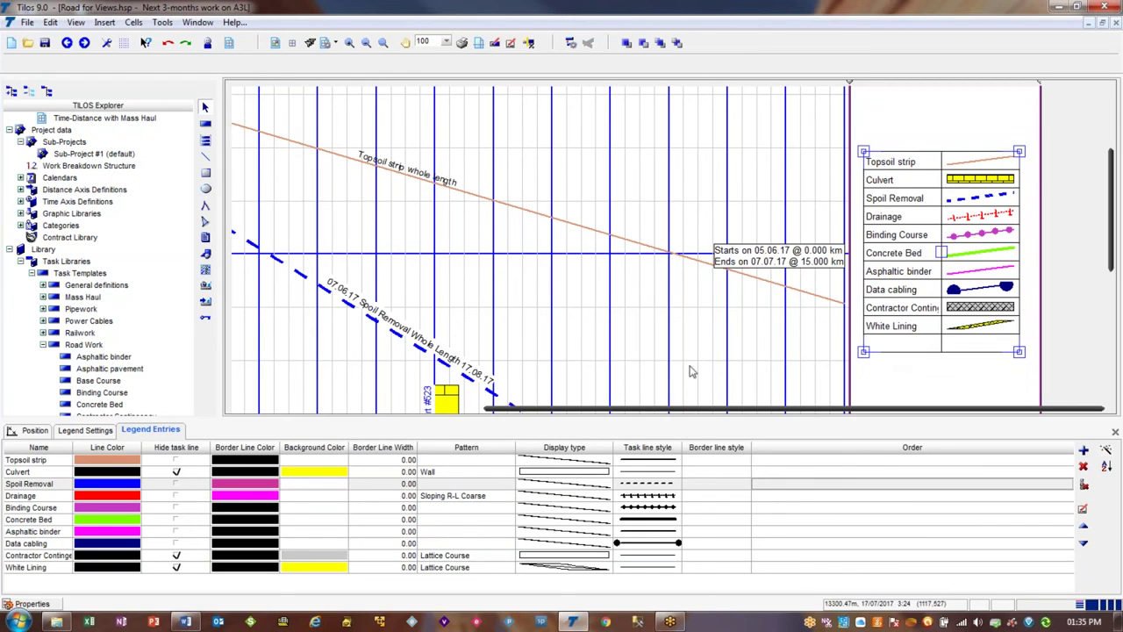
{"action": "left_click", "coordinate": [884, 129]}
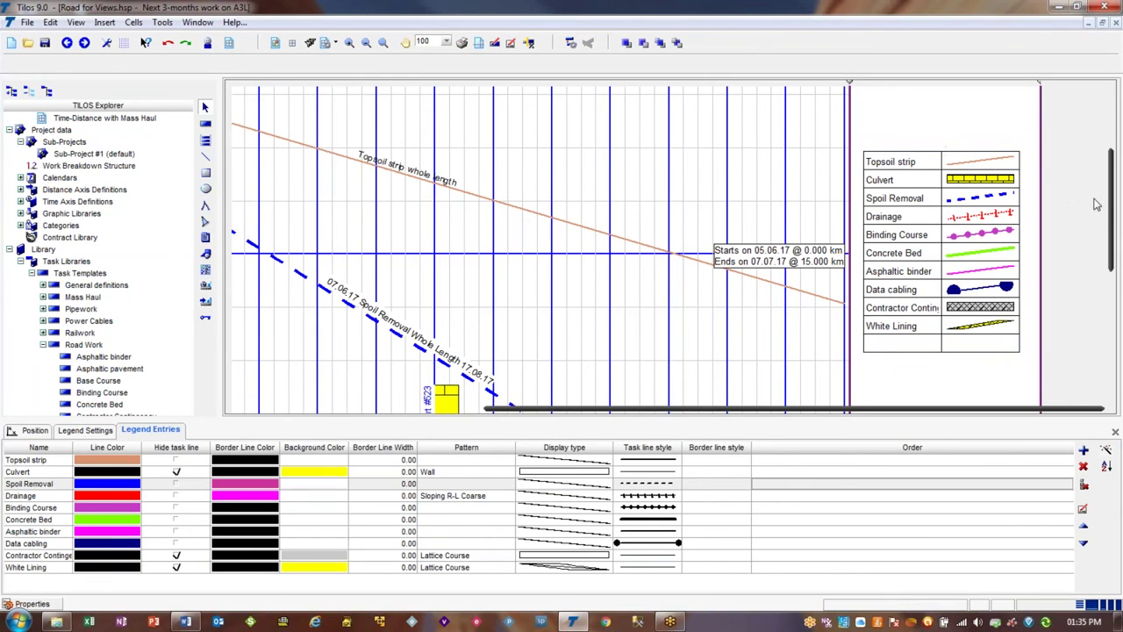
Insert a text field above the legend table, switch off its manual size and enter "LEGEND" as its text
{"action": "left_click_drag", "start_coordinate": [1116, 206], "coordinate": [1102, 175]}
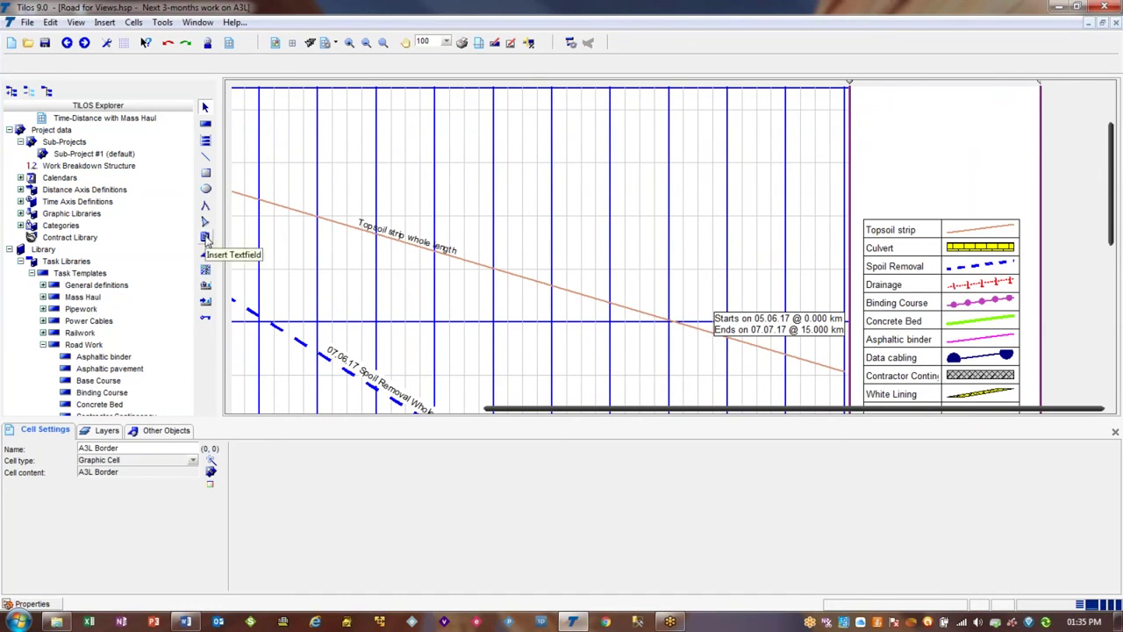
{"action": "left_click", "coordinate": [205, 238]}
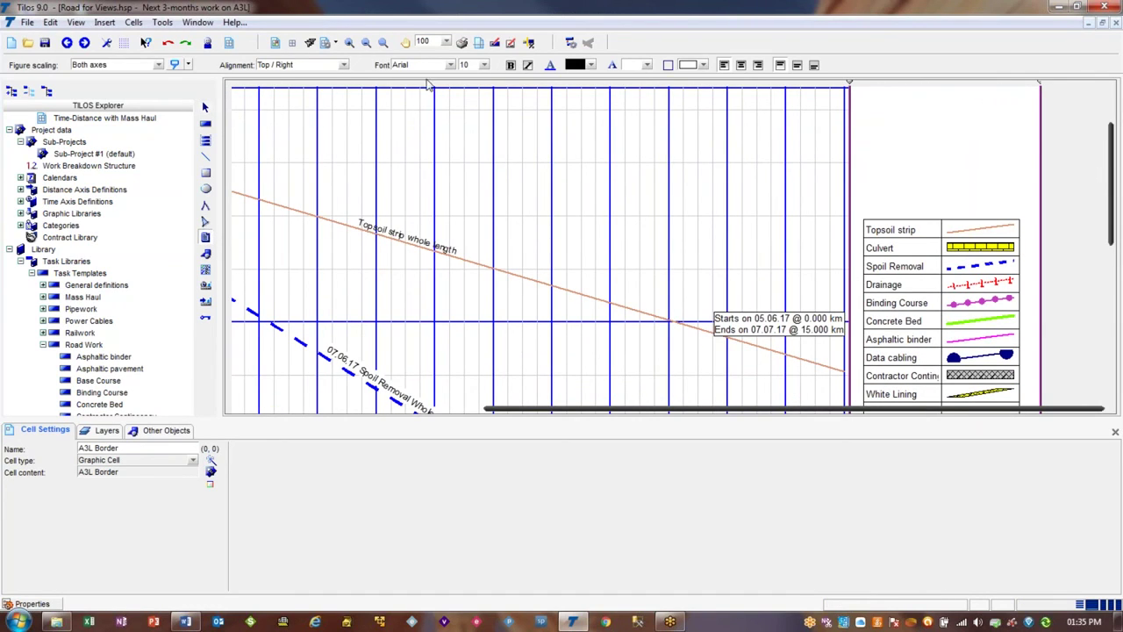
{"action": "left_click_drag", "start_coordinate": [867, 175], "coordinate": [950, 200]}
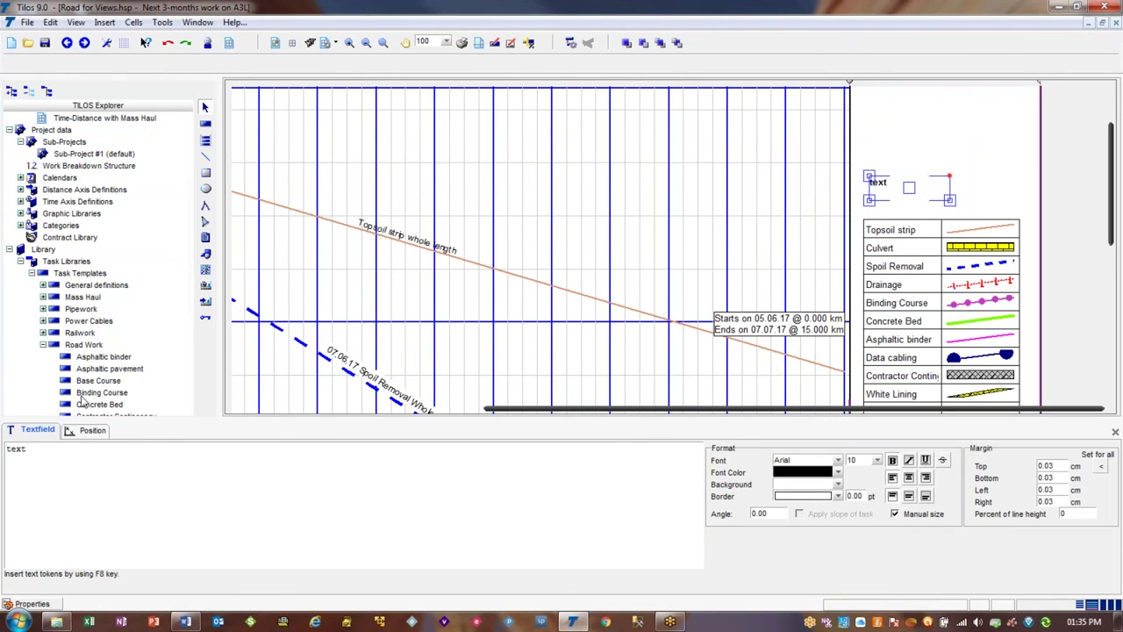
{"action": "left_click", "coordinate": [926, 514]}
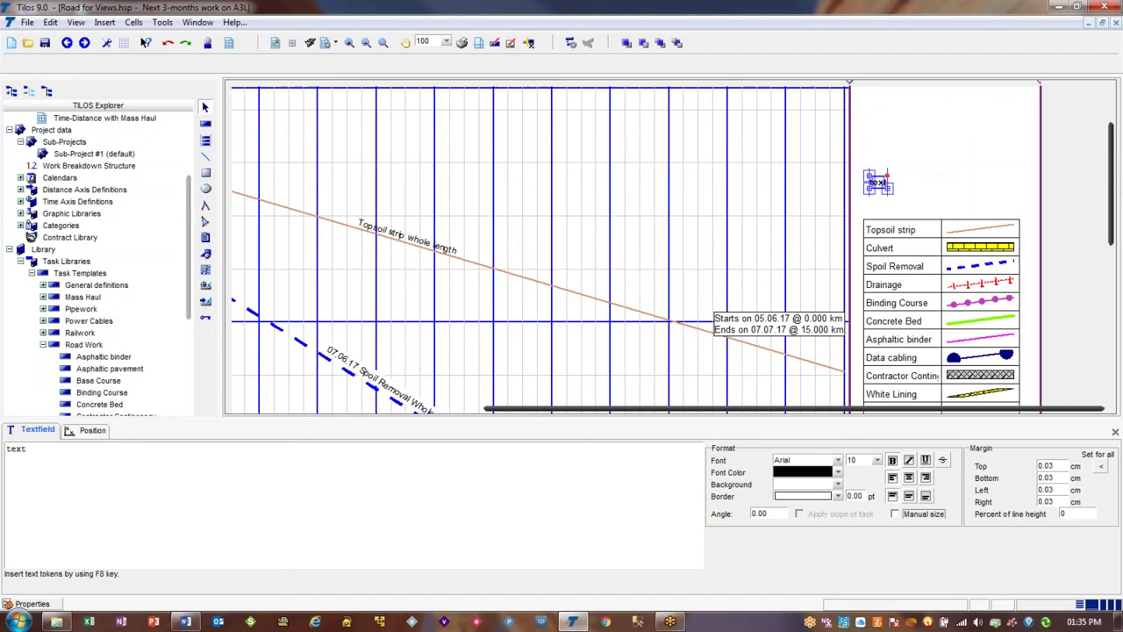
{"action": "double_click", "coordinate": [73, 449]}
{"action": "type", "text": "1"}
{"action": "key", "text": "Tab"}
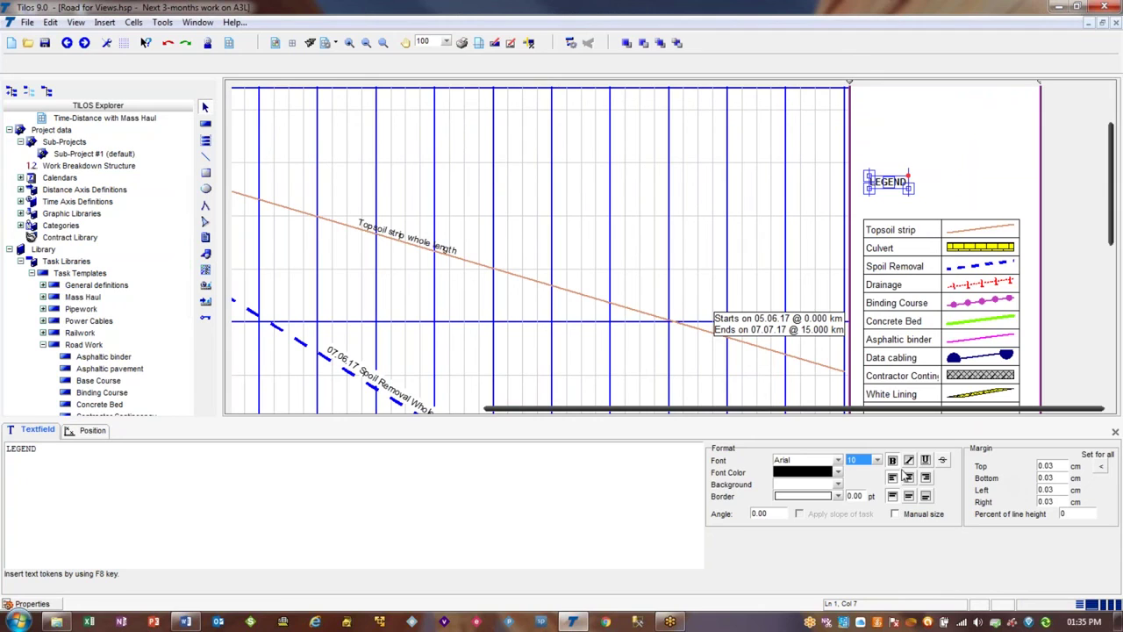
Set the LEGEND heading's font size to 18 and move it directly above the table, flush with its left edge
{"action": "left_click", "coordinate": [877, 460]}
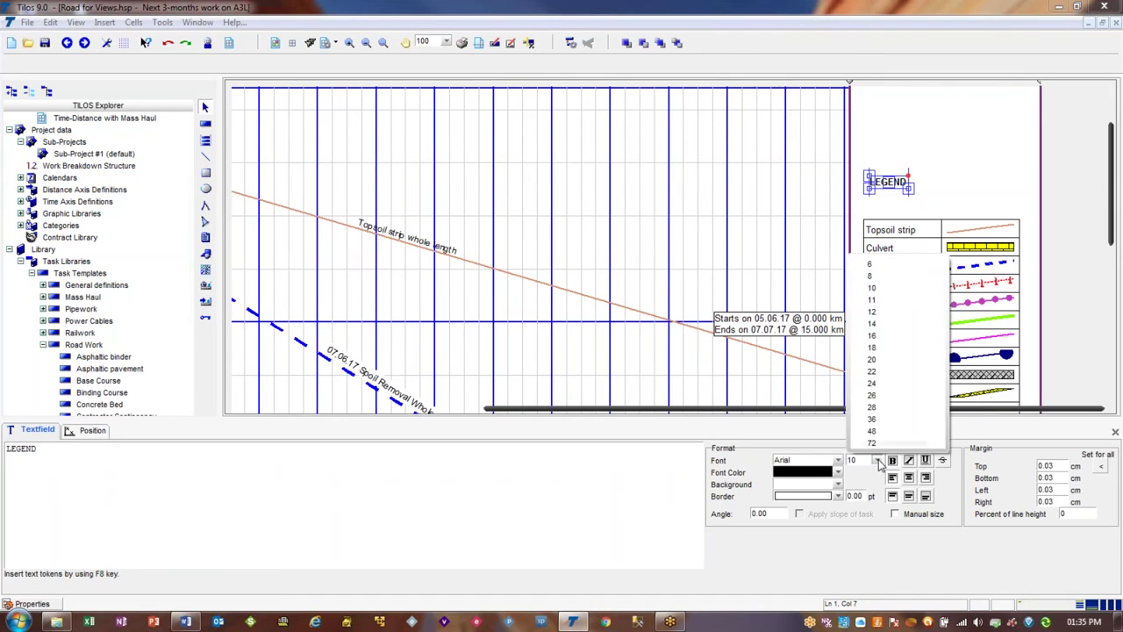
{"action": "left_click", "coordinate": [908, 348]}
{"action": "left_click_drag", "start_coordinate": [905, 185], "coordinate": [898, 203]}
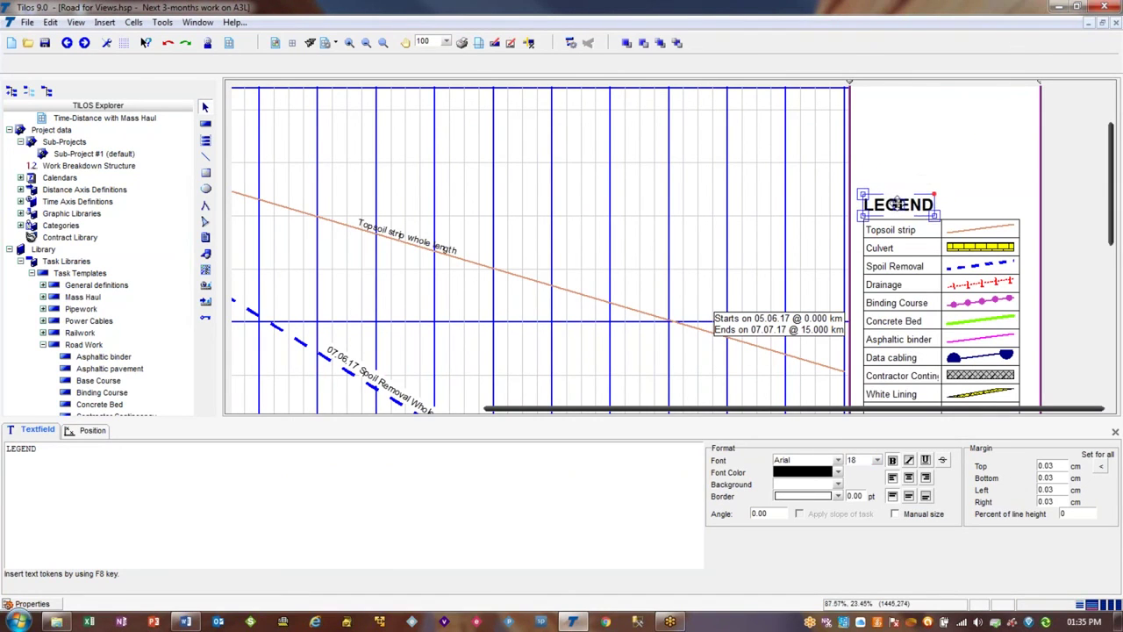
{"action": "left_click", "coordinate": [904, 172]}
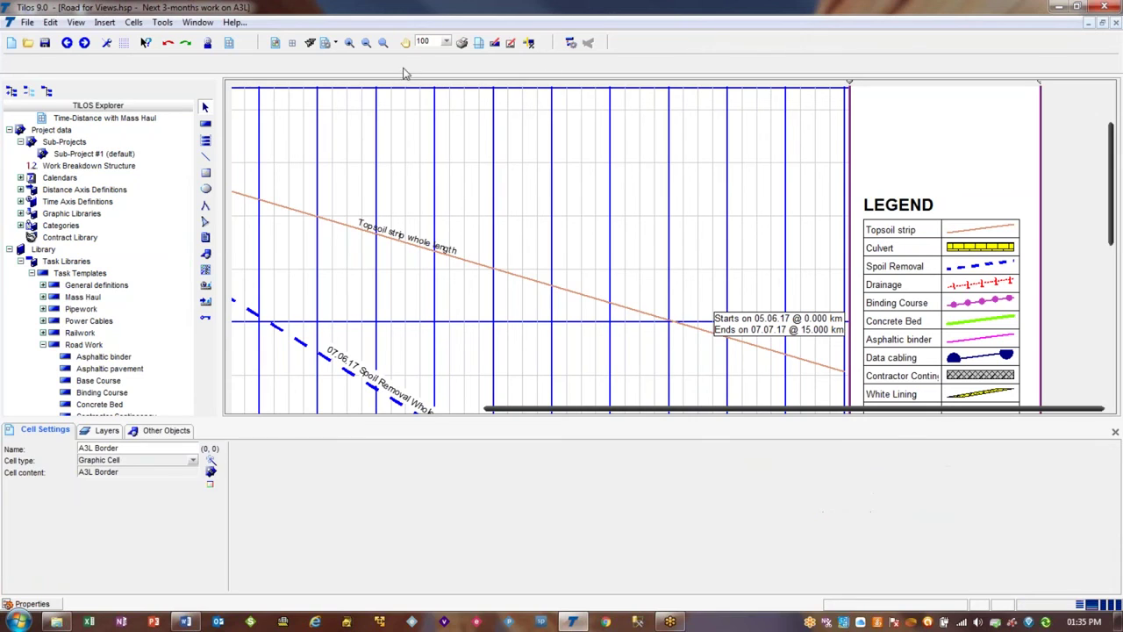
Save the project and view the sheet at 50% zoom with the chart, legend and title block together
{"action": "left_click", "coordinate": [45, 44]}
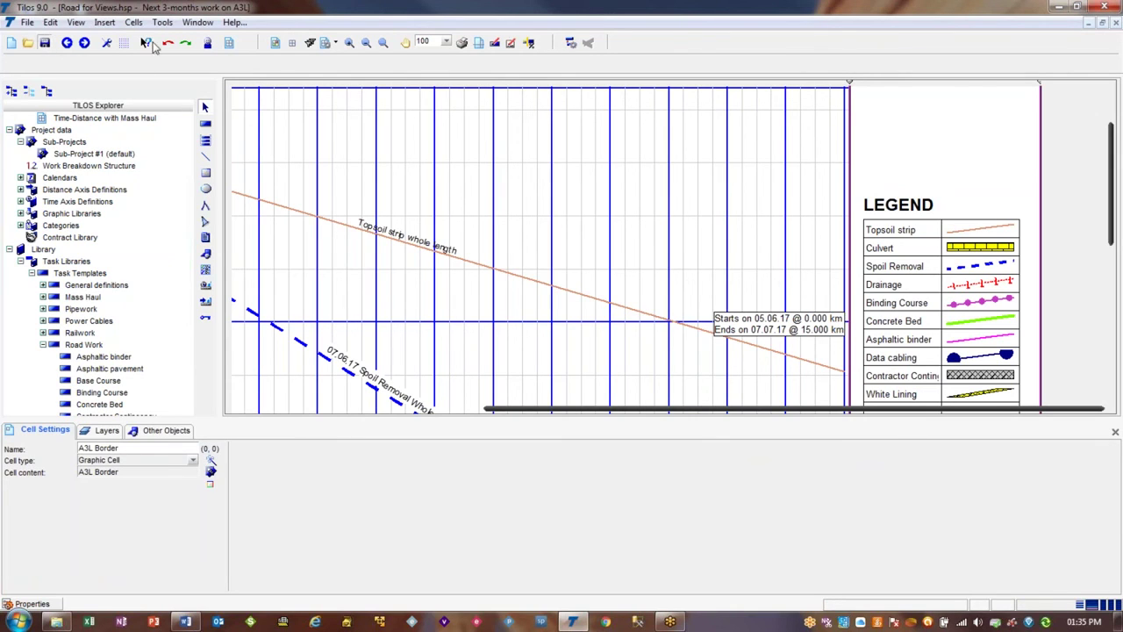
{"action": "left_click", "coordinate": [447, 43]}
{"action": "left_click", "coordinate": [465, 88]}
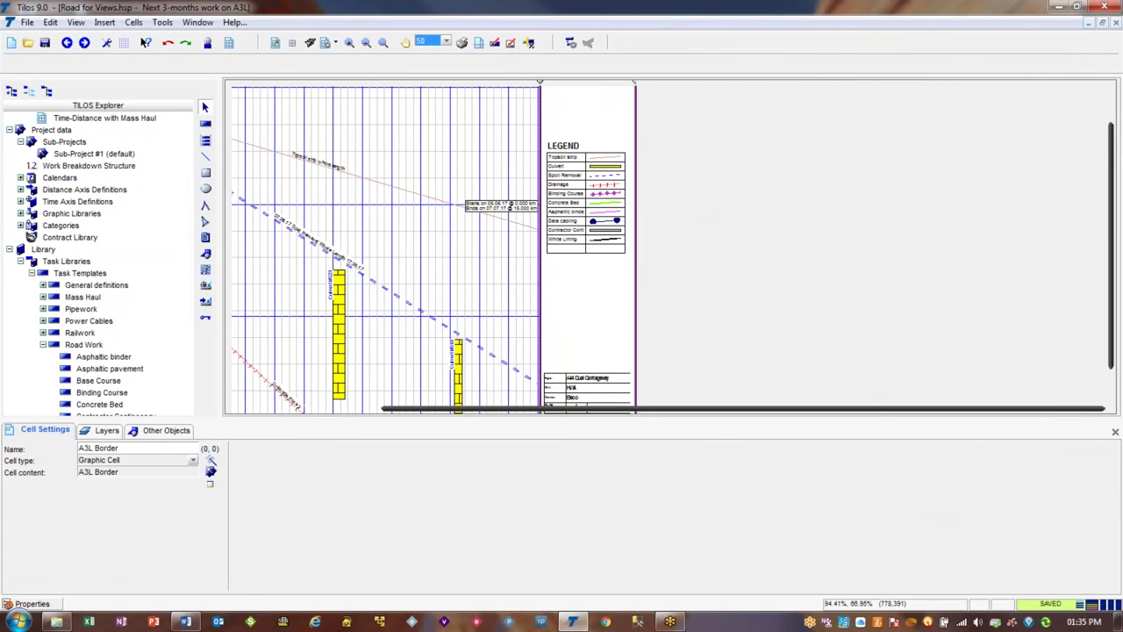
{"action": "scroll", "coordinate": [667, 245], "scroll_direction": "left", "scroll_amount": 5}
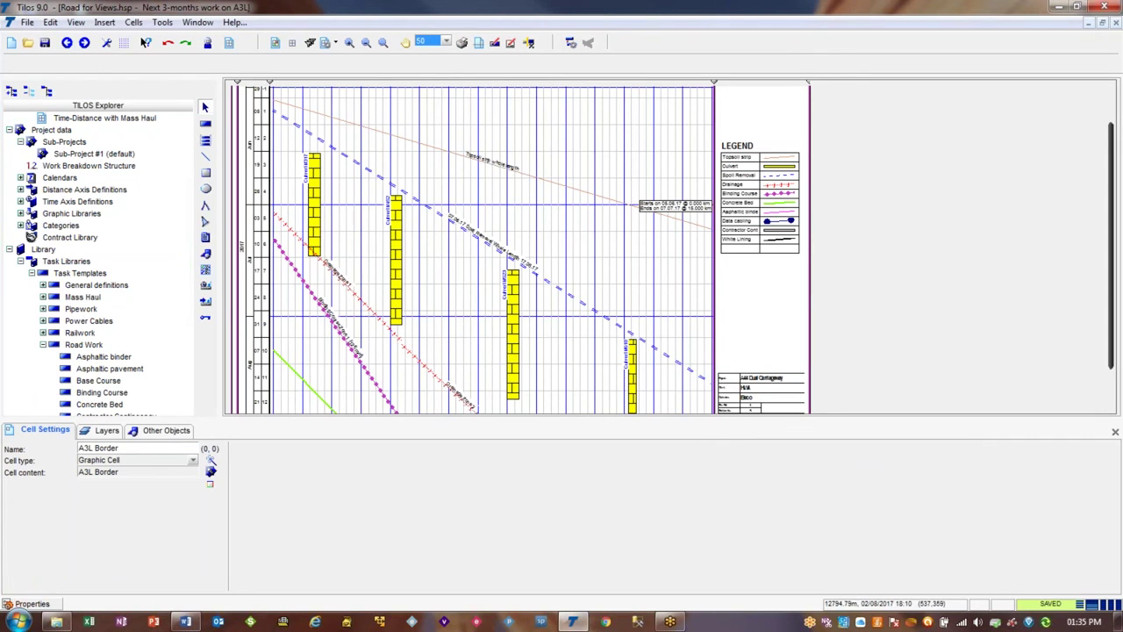
Look over the A3L sheet, compare it with the "Time-Distance with drawing" view and reopen "Next 3-months work on A3L"
{"action": "left_click", "coordinate": [659, 303]}
{"action": "scroll", "coordinate": [660, 303], "scroll_direction": "down", "scroll_amount": 2}
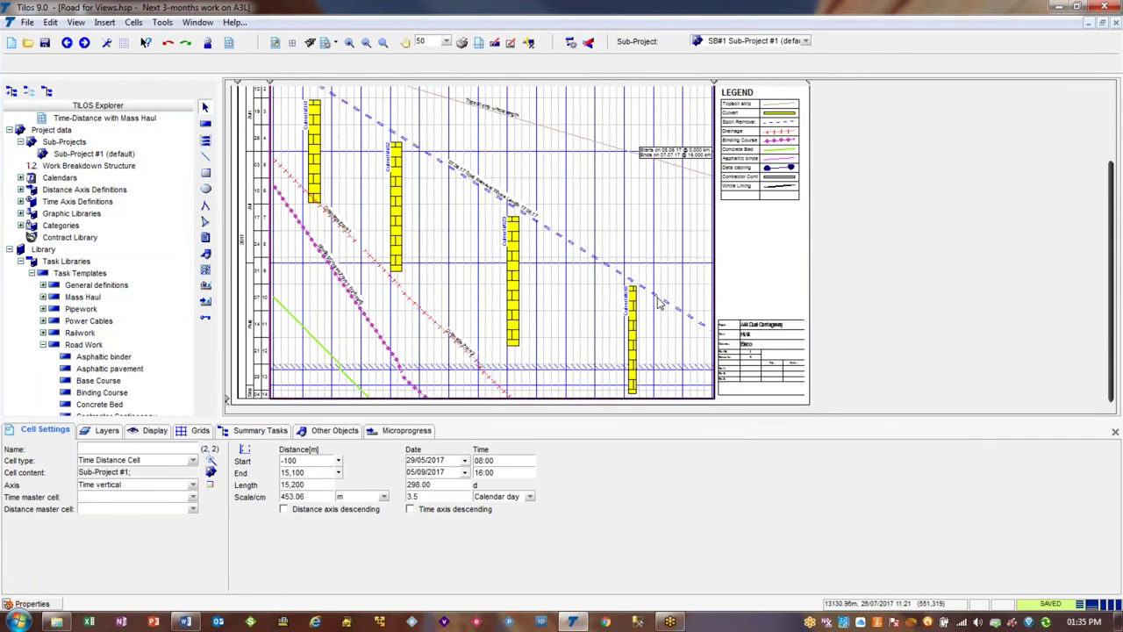
{"action": "scroll", "coordinate": [649, 296], "scroll_direction": "up", "scroll_amount": 5}
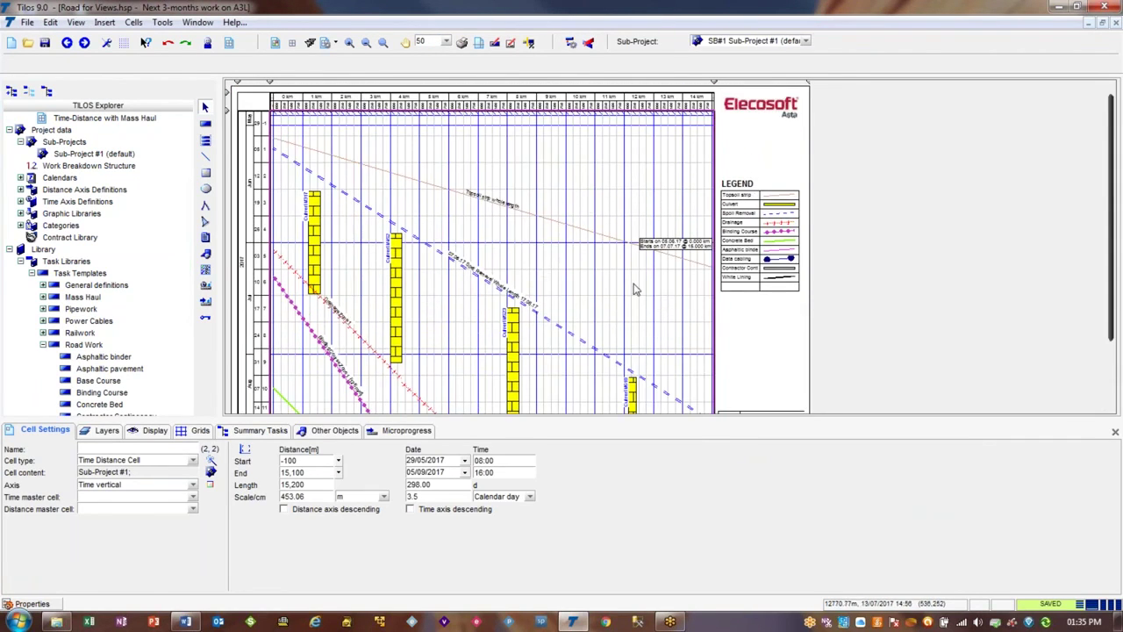
{"action": "scroll", "coordinate": [194, 155], "scroll_direction": "up", "scroll_amount": 3}
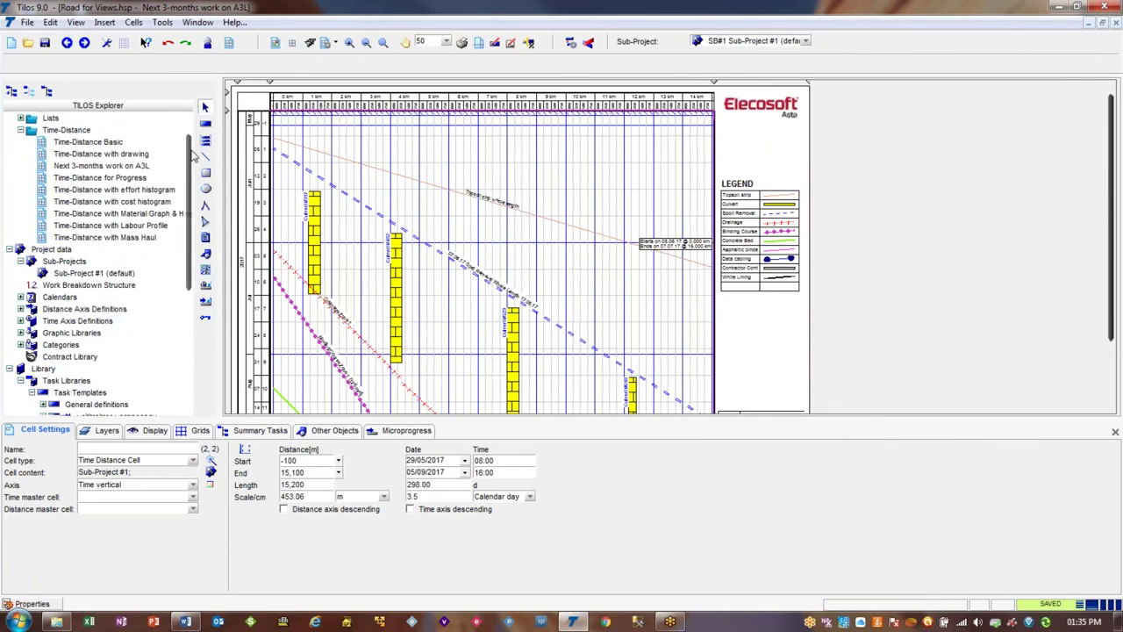
{"action": "scroll", "coordinate": [194, 155], "scroll_direction": "up", "scroll_amount": 1}
{"action": "left_click", "coordinate": [115, 179]}
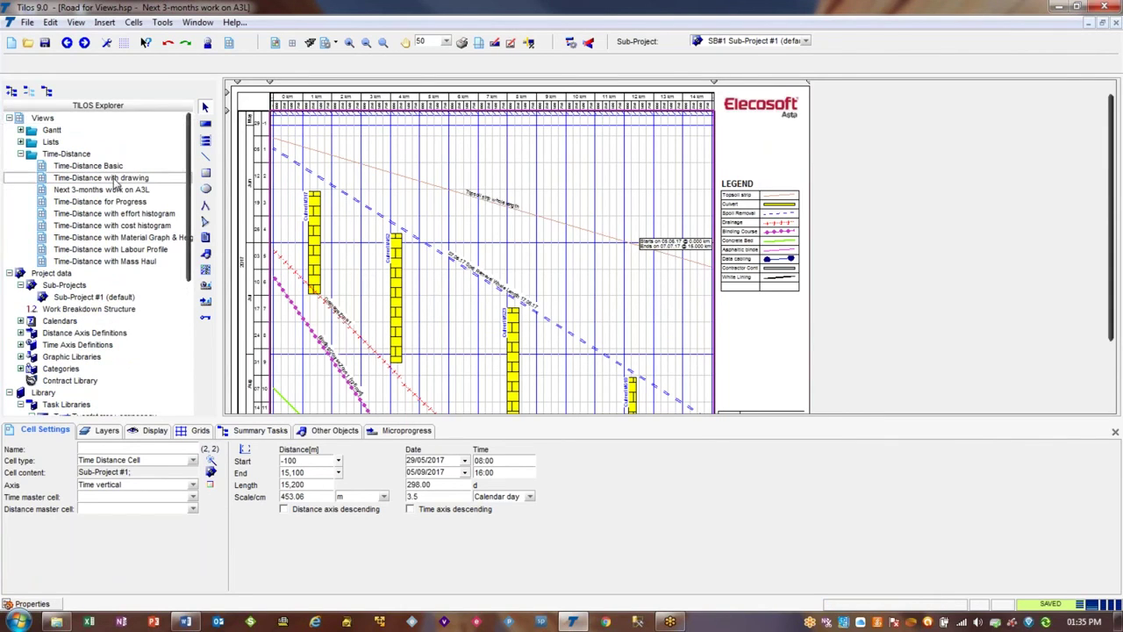
{"action": "double_click", "coordinate": [115, 179]}
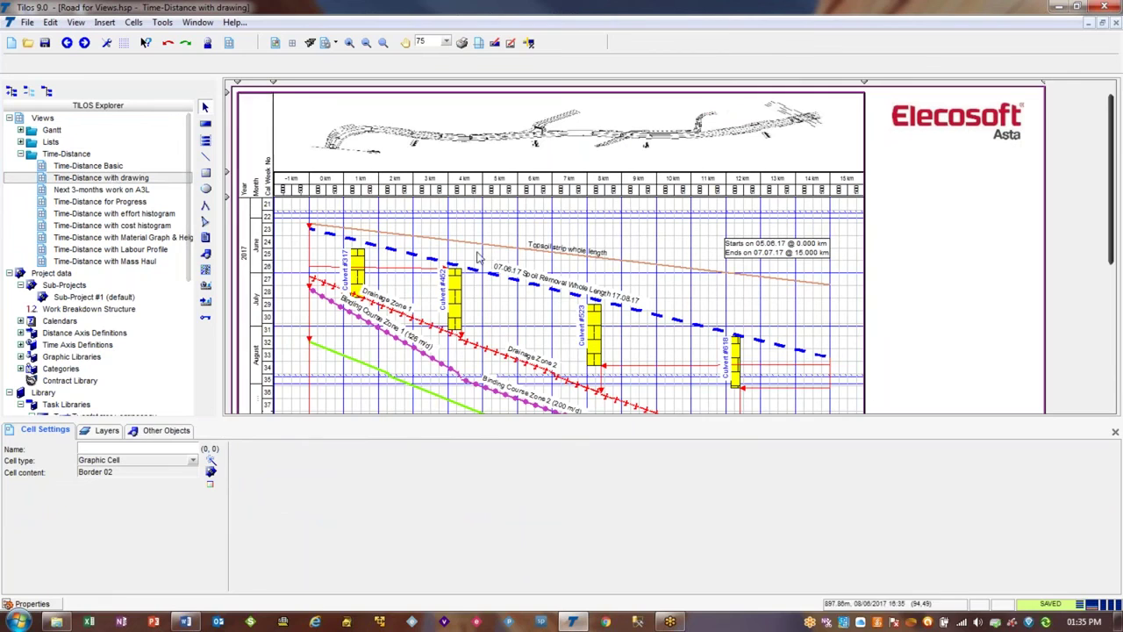
{"action": "scroll", "coordinate": [1088, 325], "scroll_direction": "down", "scroll_amount": 5}
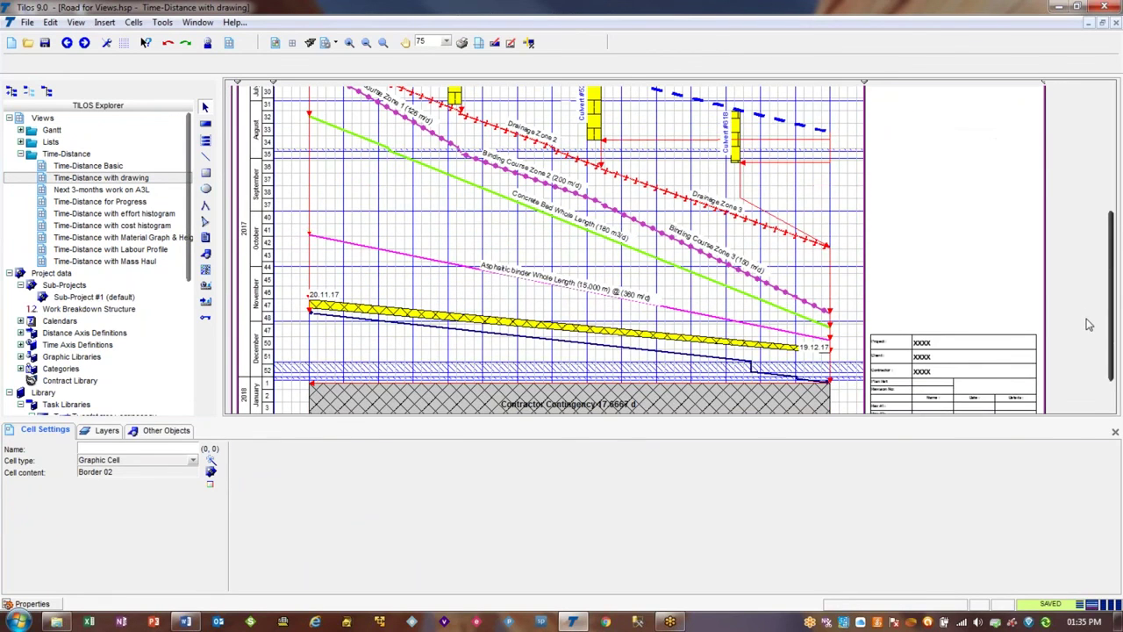
{"action": "double_click", "coordinate": [124, 190]}
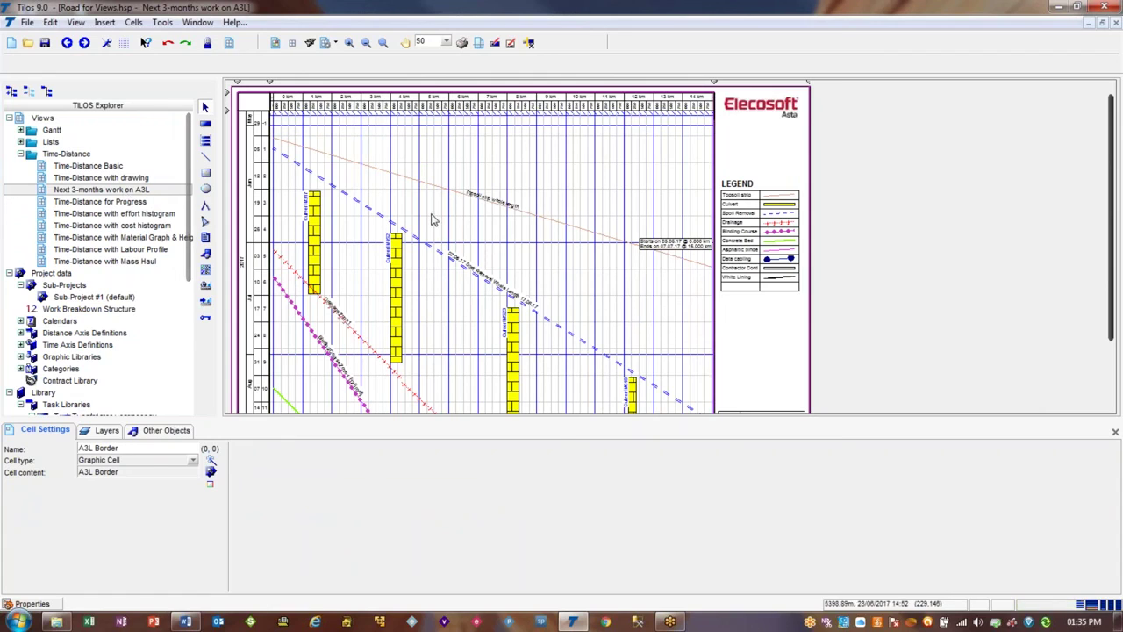
Switch the Links display option on and off again for the main time-distance cell
{"action": "left_click", "coordinate": [431, 219]}
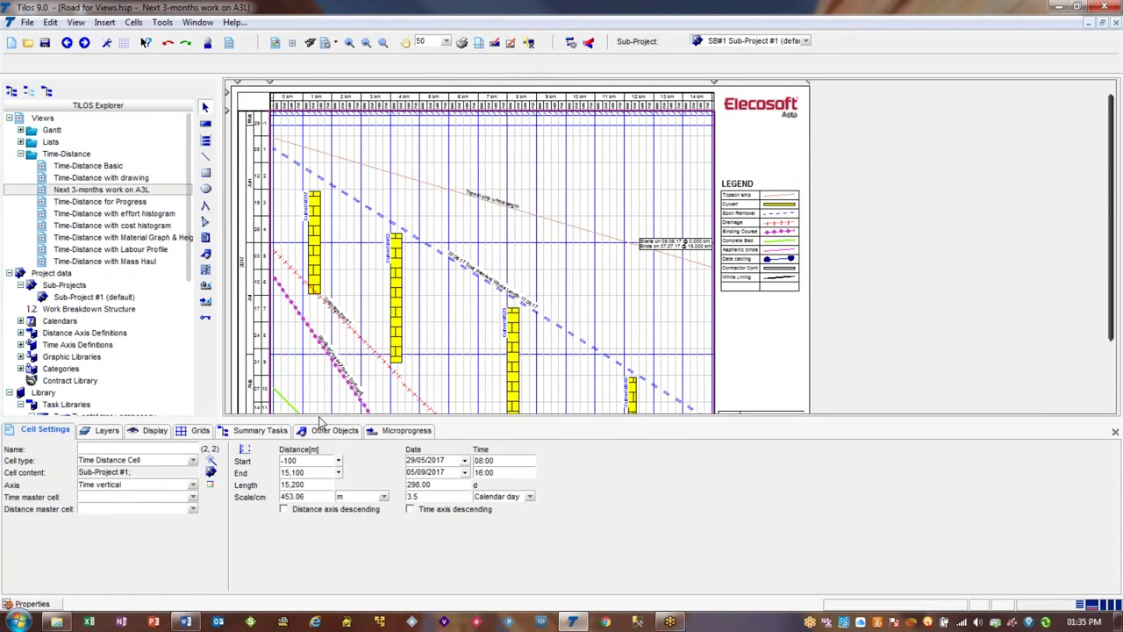
{"action": "left_click", "coordinate": [151, 430]}
{"action": "left_click", "coordinate": [14, 460]}
{"action": "left_click", "coordinate": [32, 461]}
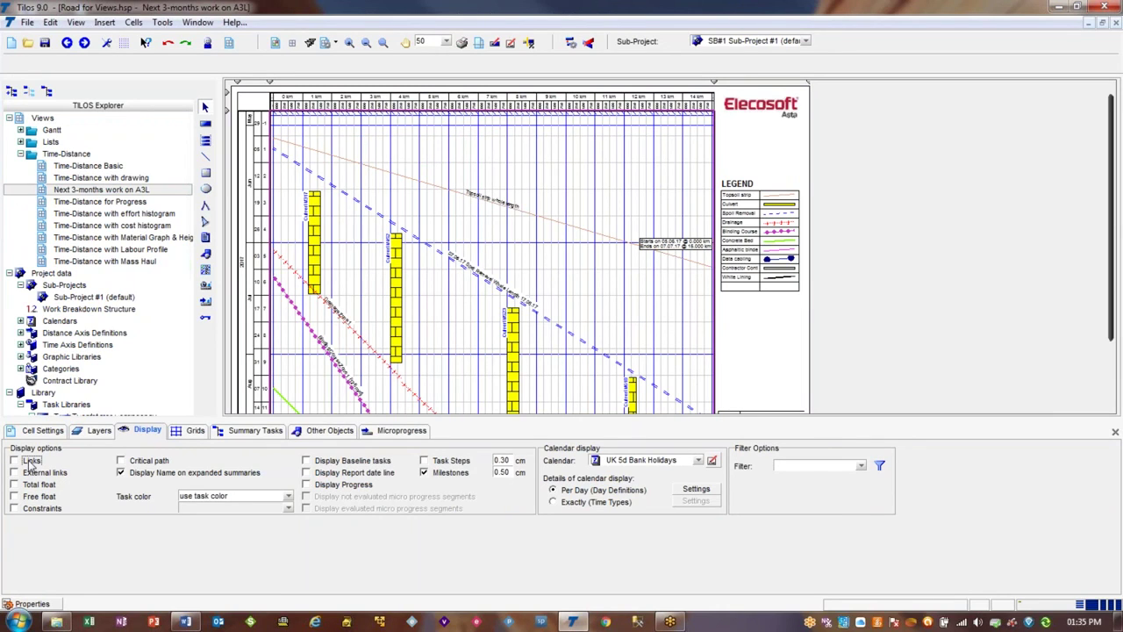
Review the print settings with "Print on one page" selected and the printer setup, closing both without printing
{"action": "left_click", "coordinate": [462, 43]}
{"action": "left_click", "coordinate": [477, 370]}
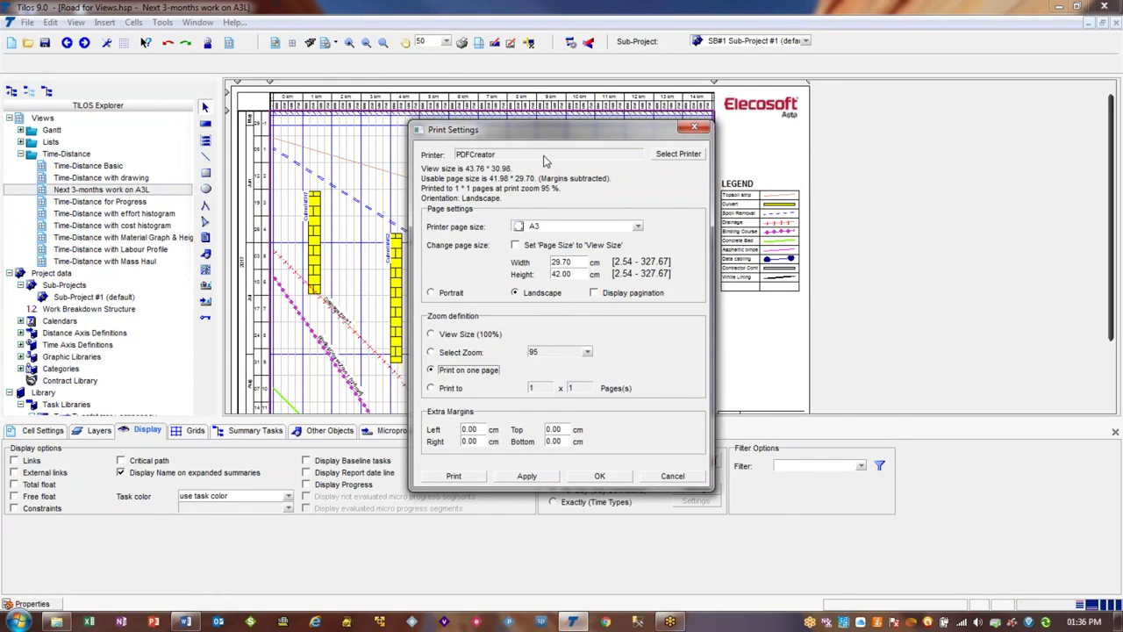
{"action": "left_click", "coordinate": [678, 156]}
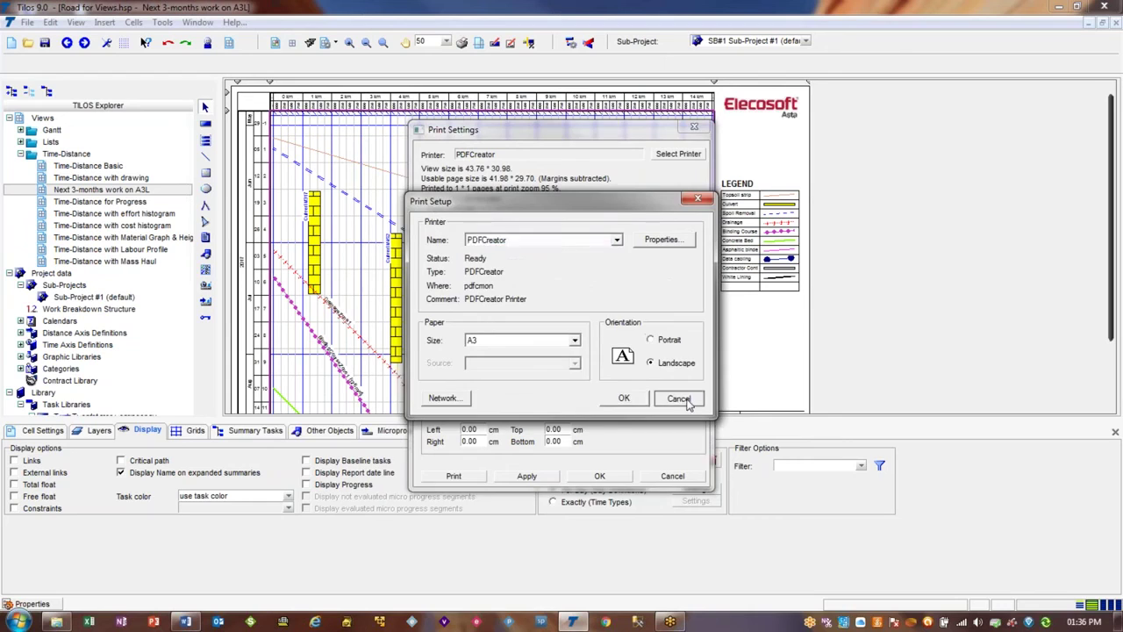
{"action": "left_click", "coordinate": [679, 399]}
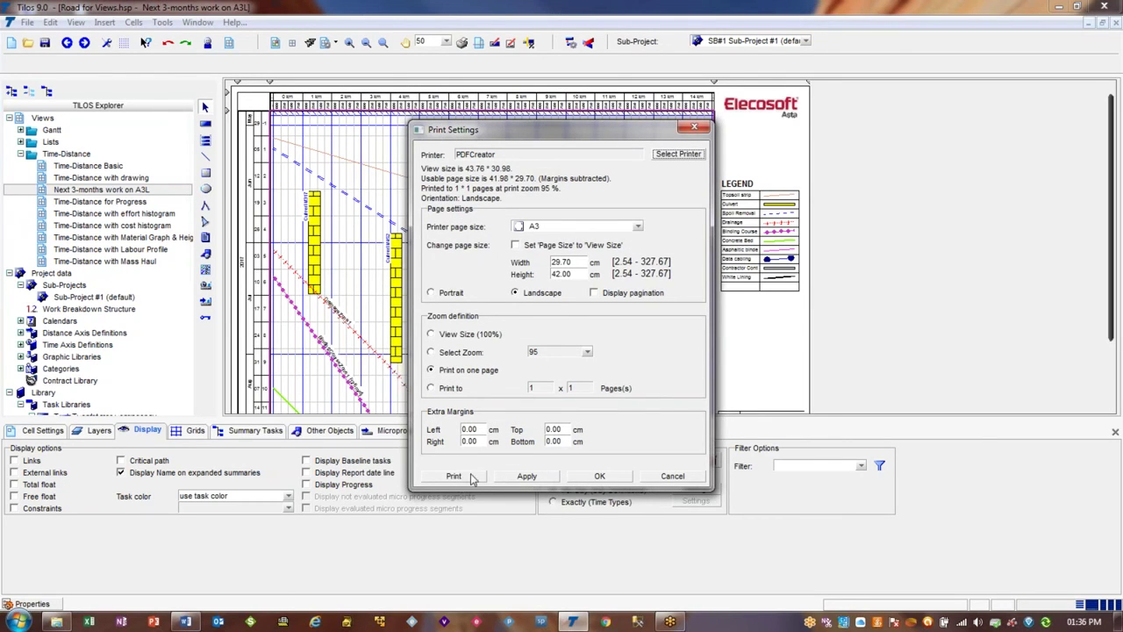
{"action": "left_click", "coordinate": [672, 476]}
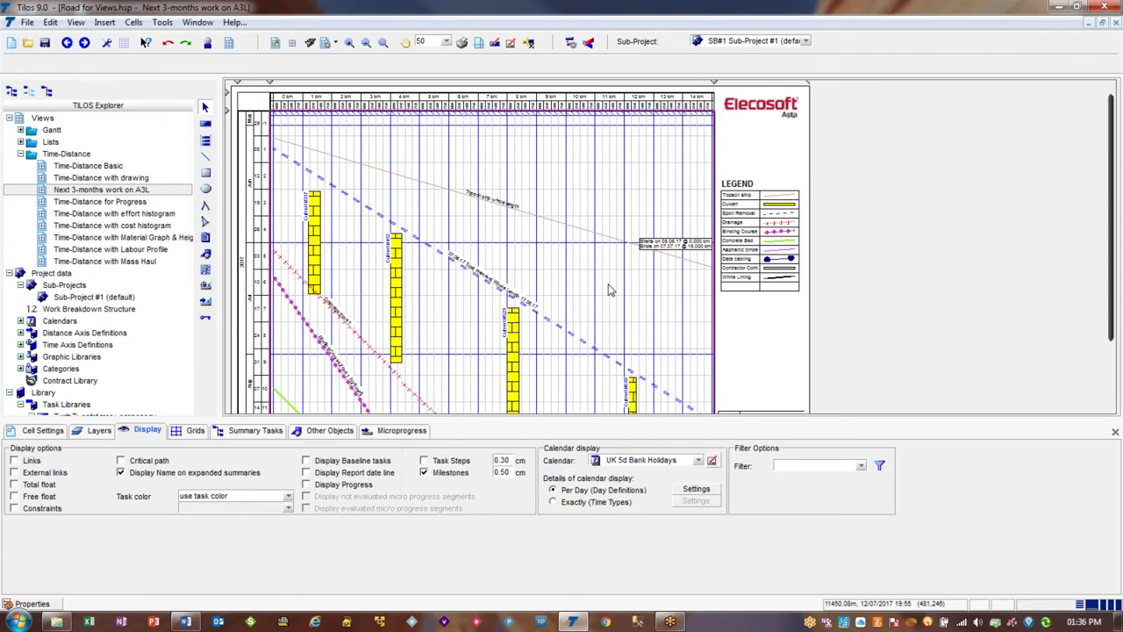